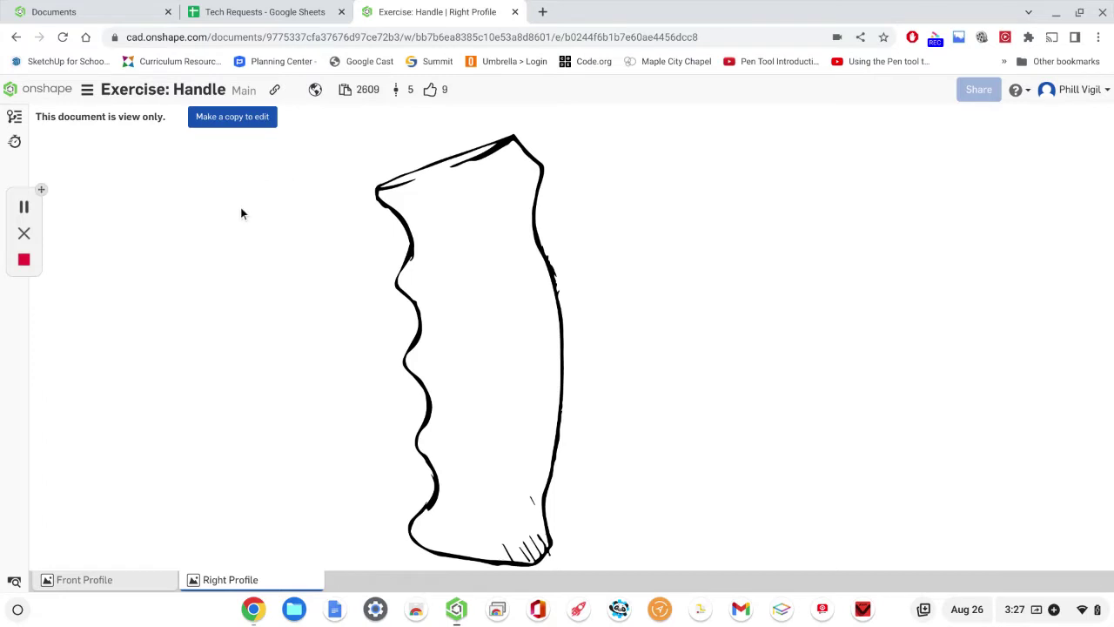
Step: Check the Front Profile and Right Profile images and create an editable copy of the document named "Handle - 1"
click(96, 581)
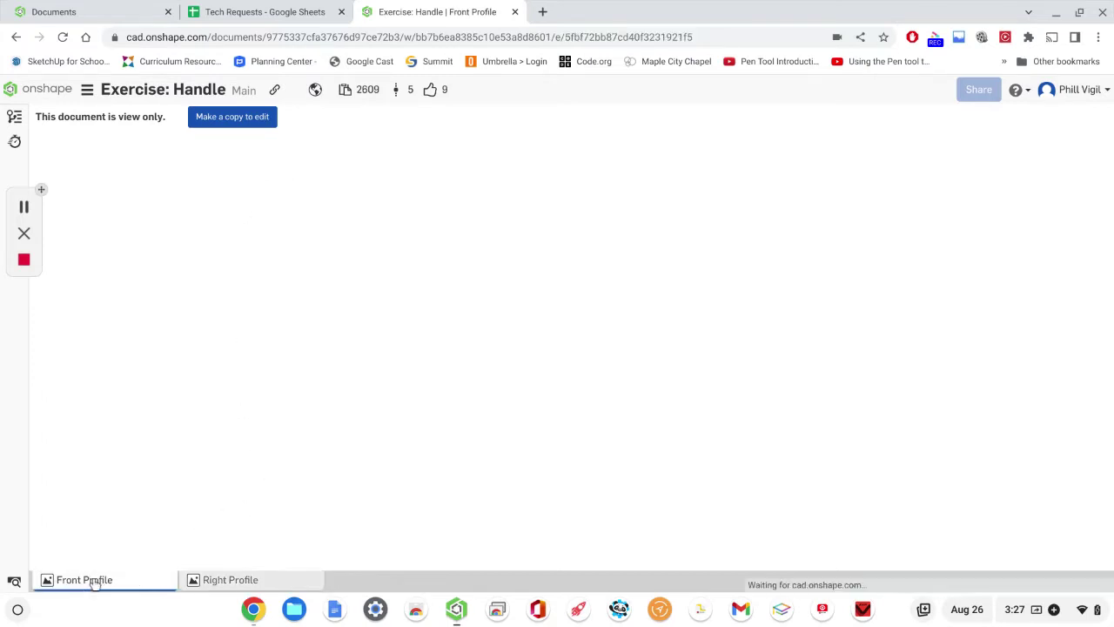
click(217, 587)
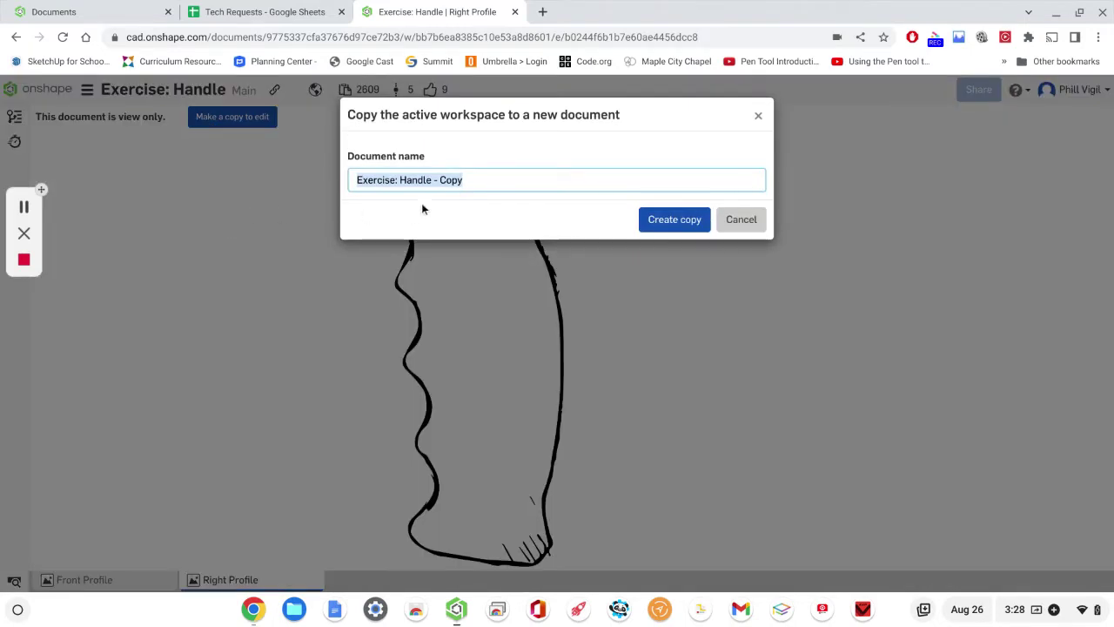
click(397, 180)
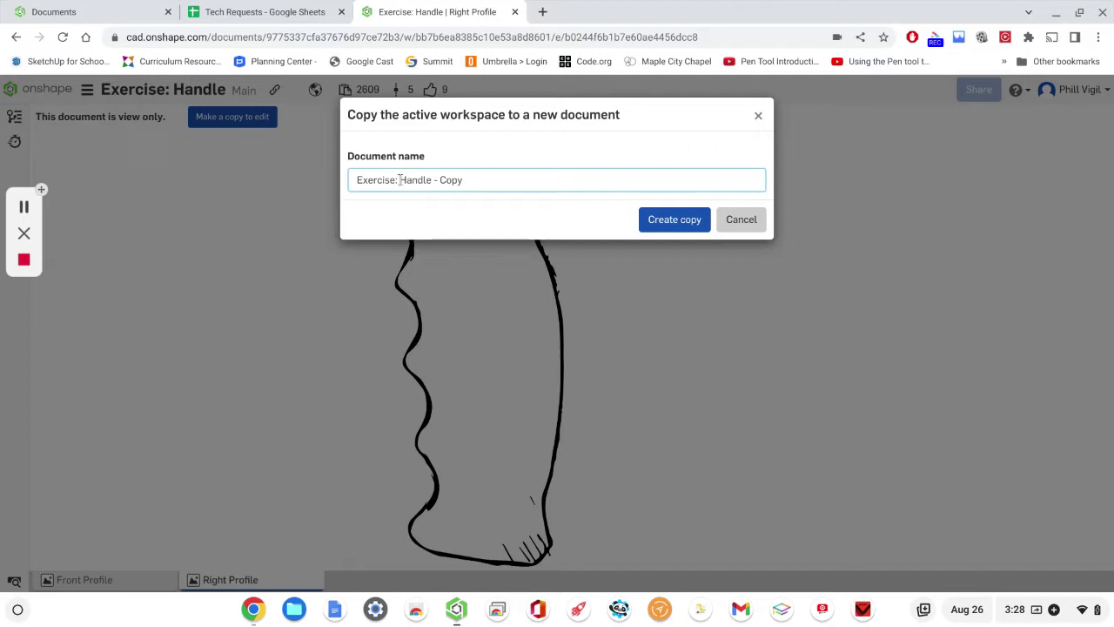
key(BackSpace)
key(BackSpace)
key(BackSpace)
key(BackSpace)
key(BackSpace)
key(BackSpace)
key(BackSpace)
key(BackSpace)
key(BackSpace)
key(BackSpace)
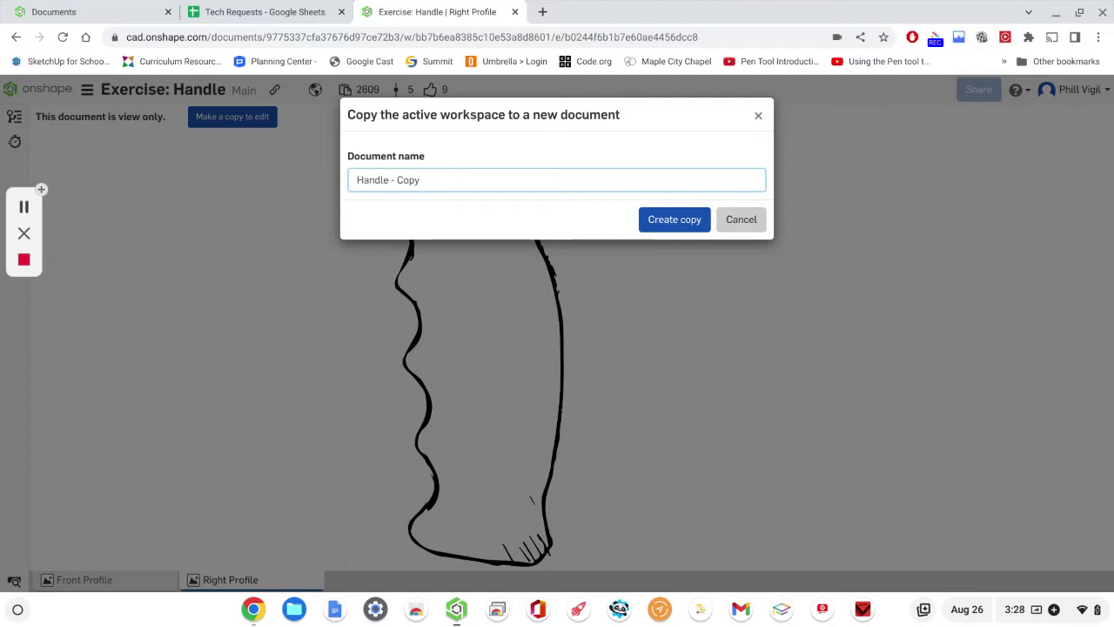
click(424, 178)
key(BackSpace)
key(BackSpace)
key(BackSpace)
key(BackSpace)
text(1)
click(687, 224)
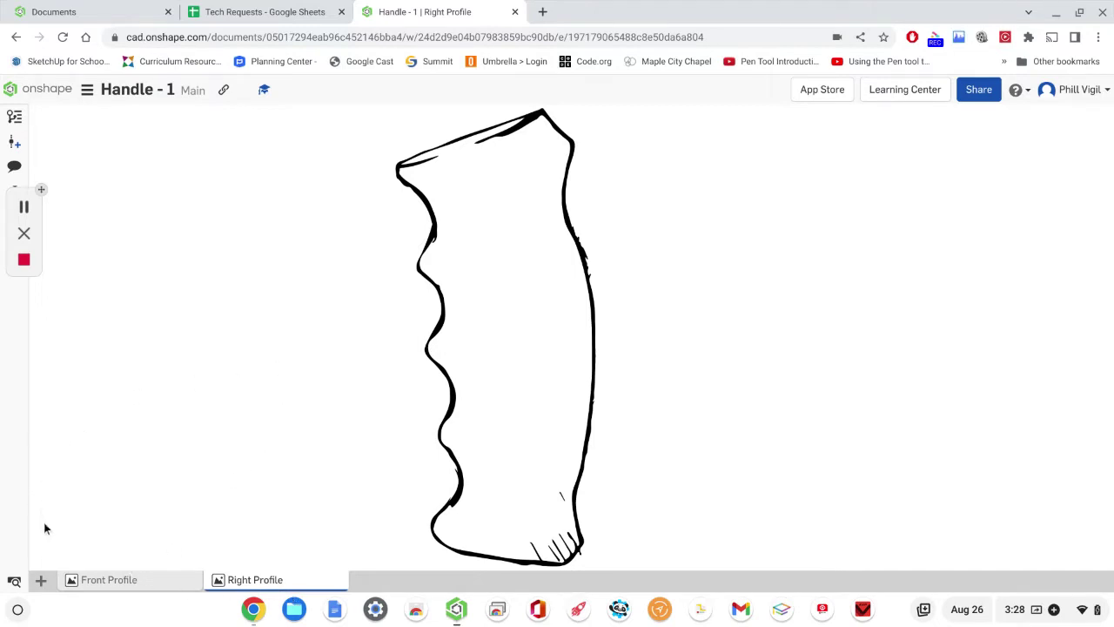
Step: Create a new Part Studio and start a sketch on the Front plane, viewed normal to the sketch plane
click(41, 580)
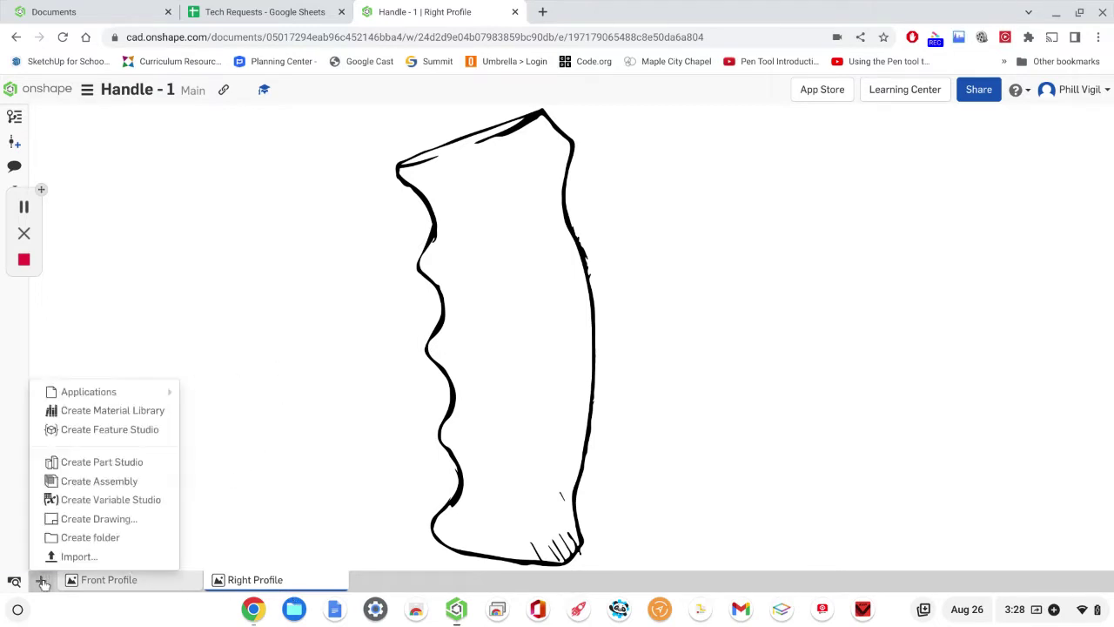
click(97, 467)
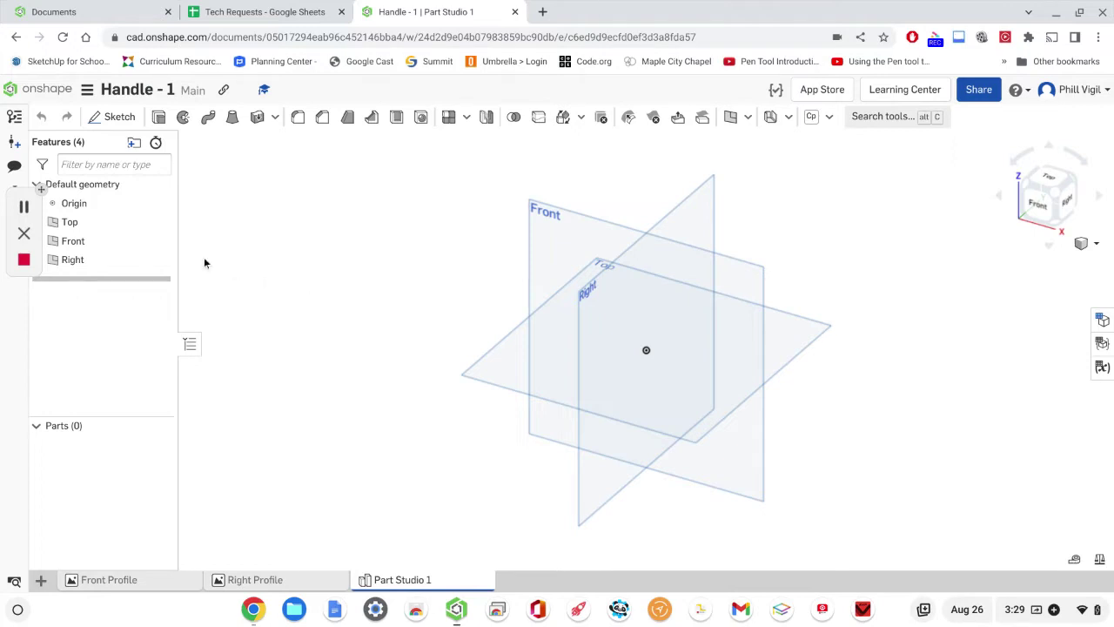
click(63, 240)
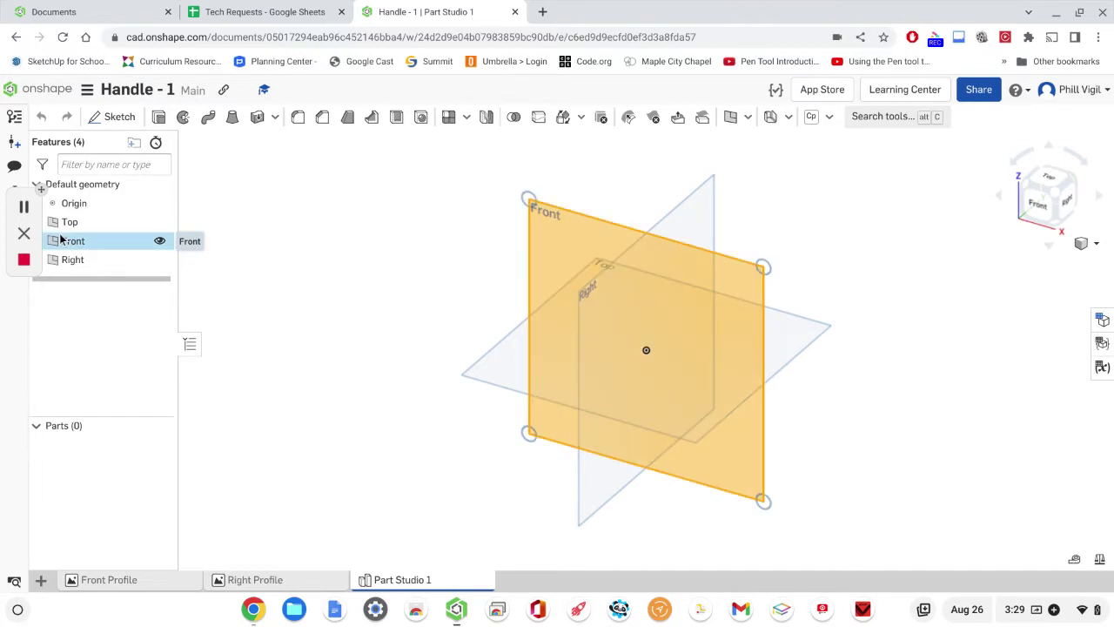
click(113, 116)
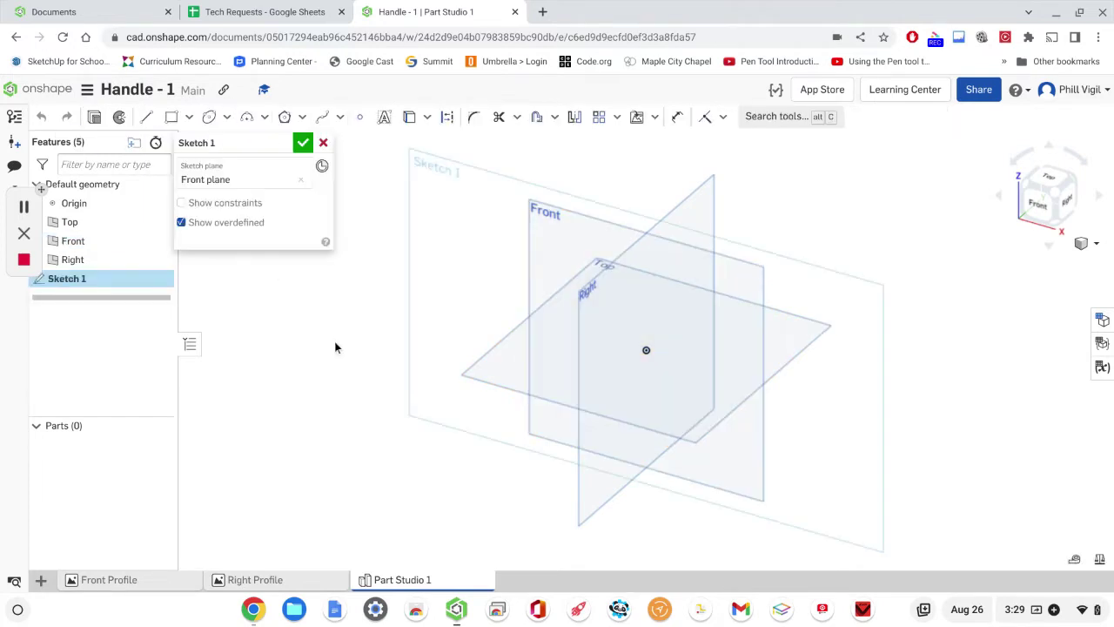
right_click(335, 342)
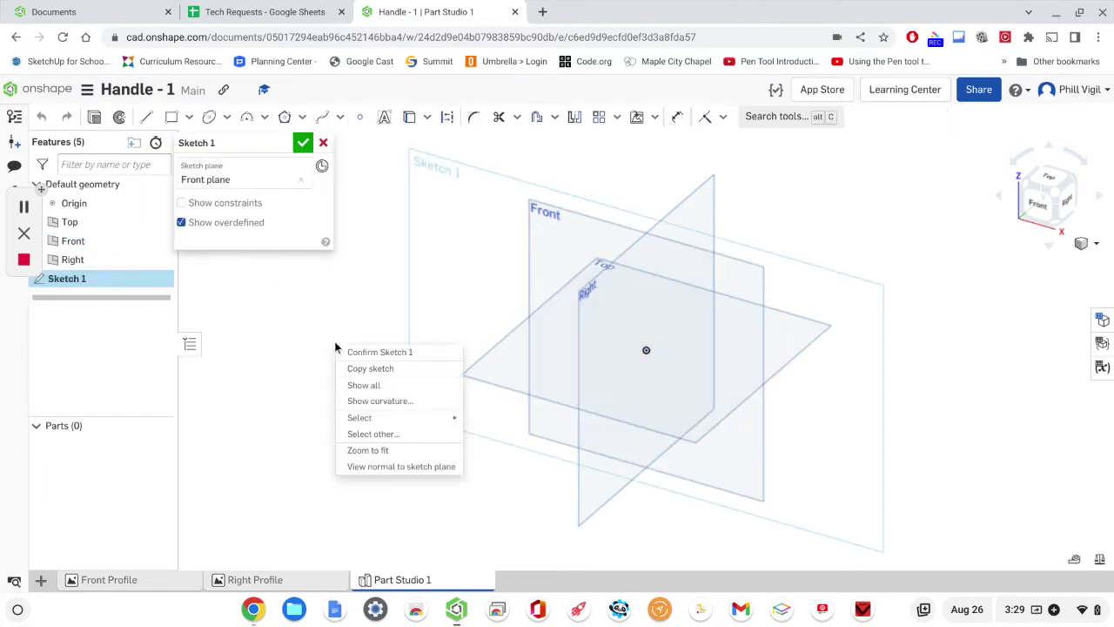
click(399, 472)
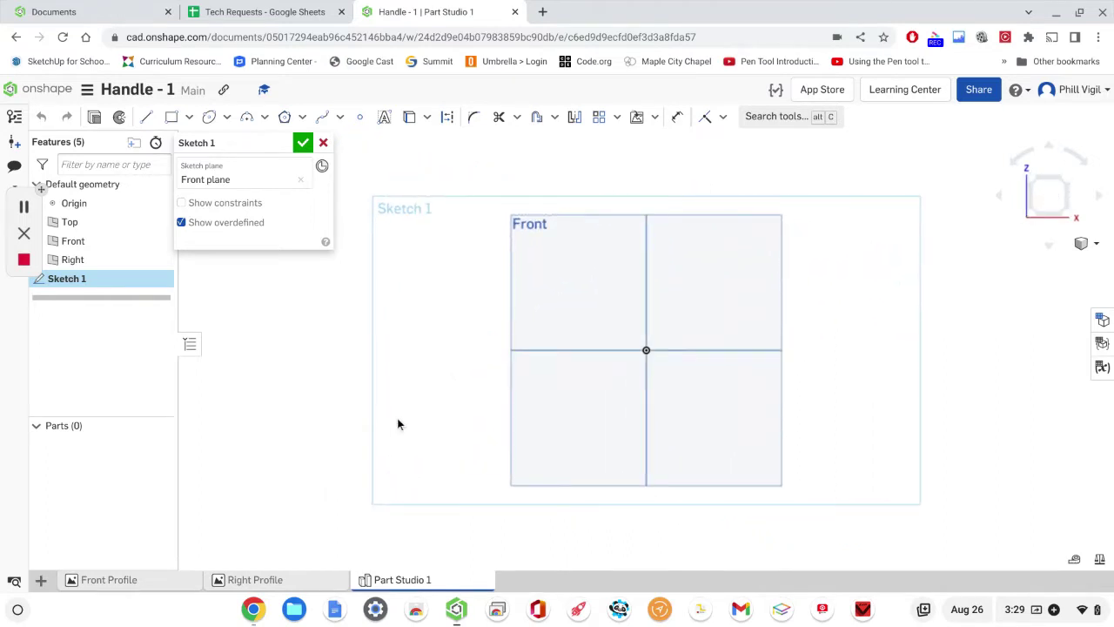
click(656, 118)
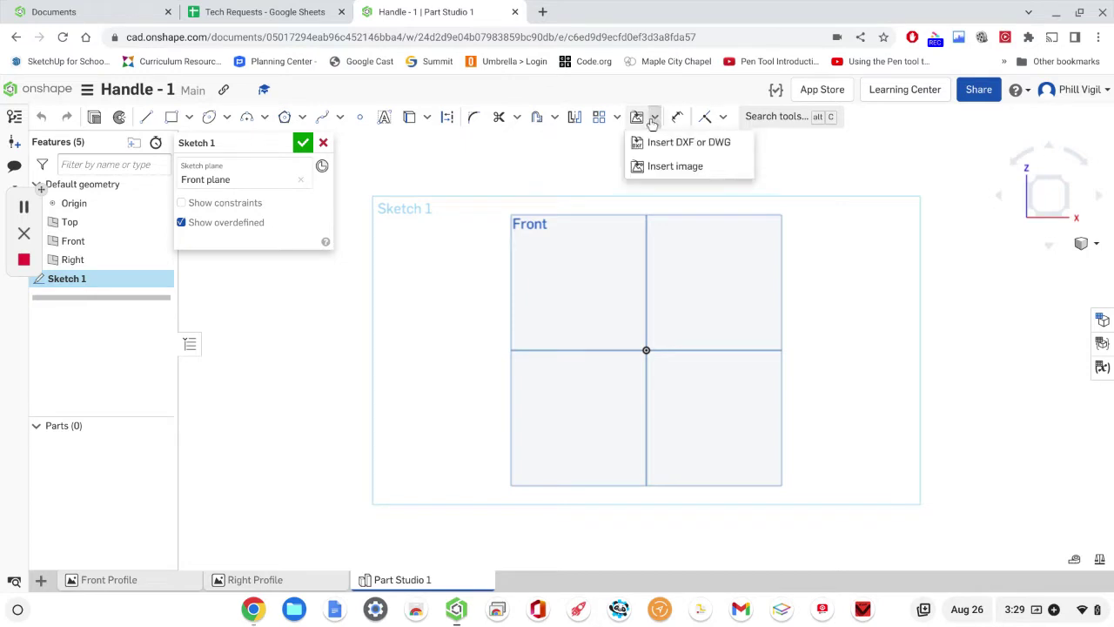
click(645, 144)
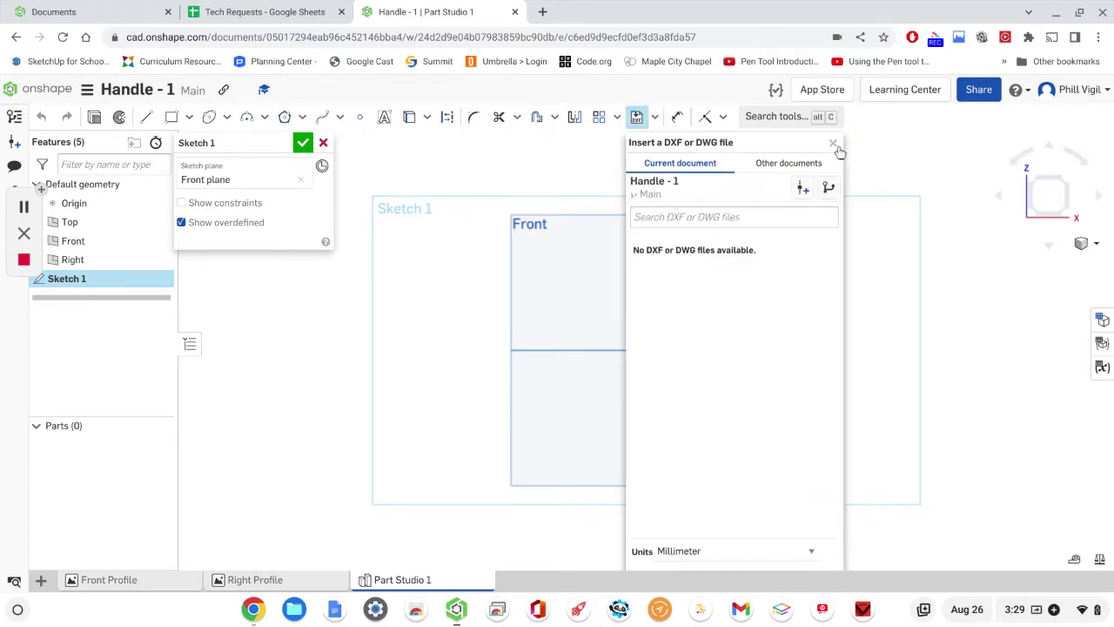
click(834, 145)
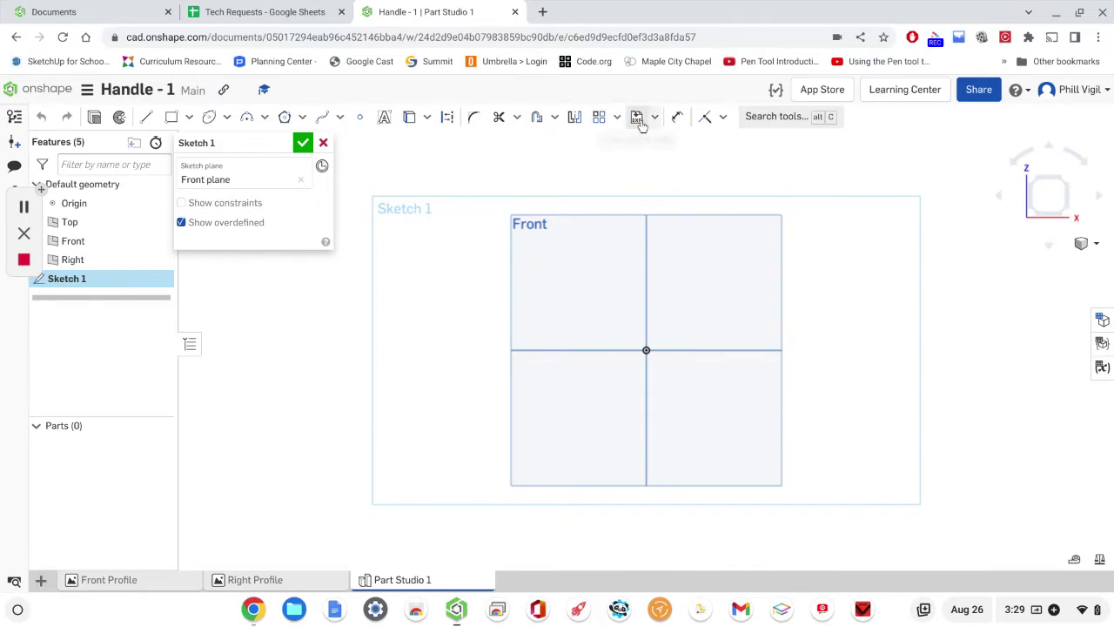
Step: Insert the Front Profile image into the Front plane sketch with an image rectangle about 5 in tall spanning the origin
click(654, 126)
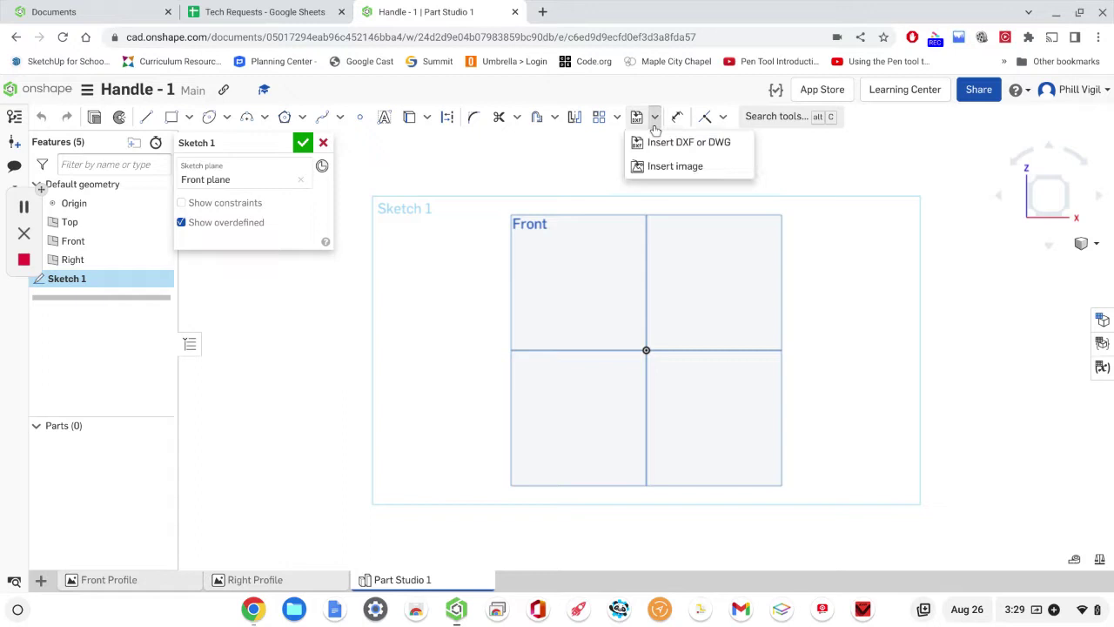
click(661, 167)
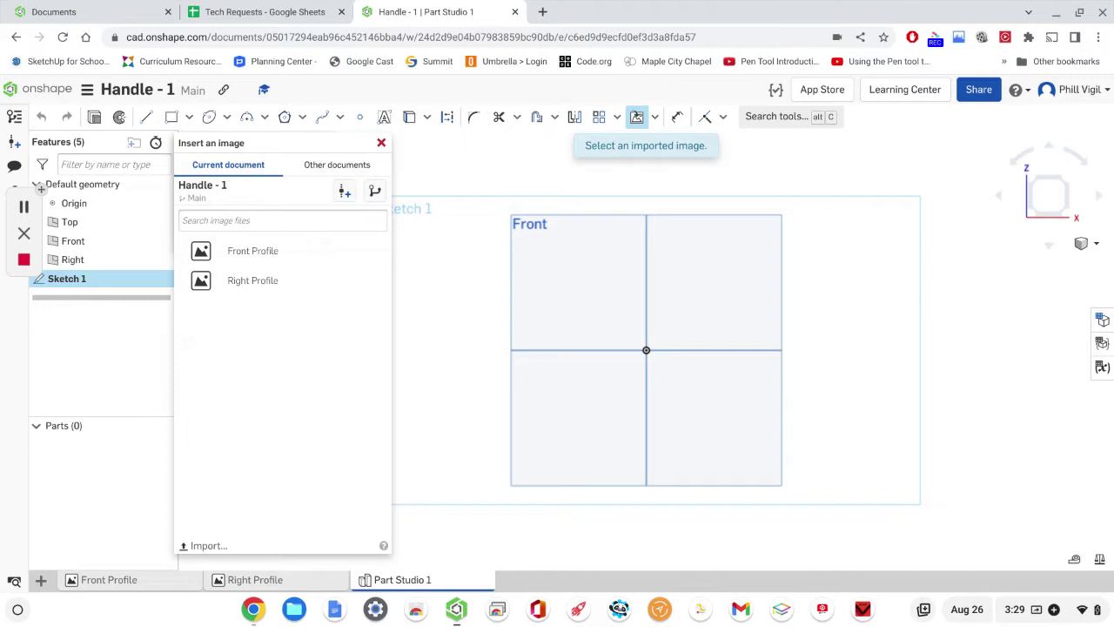
click(274, 252)
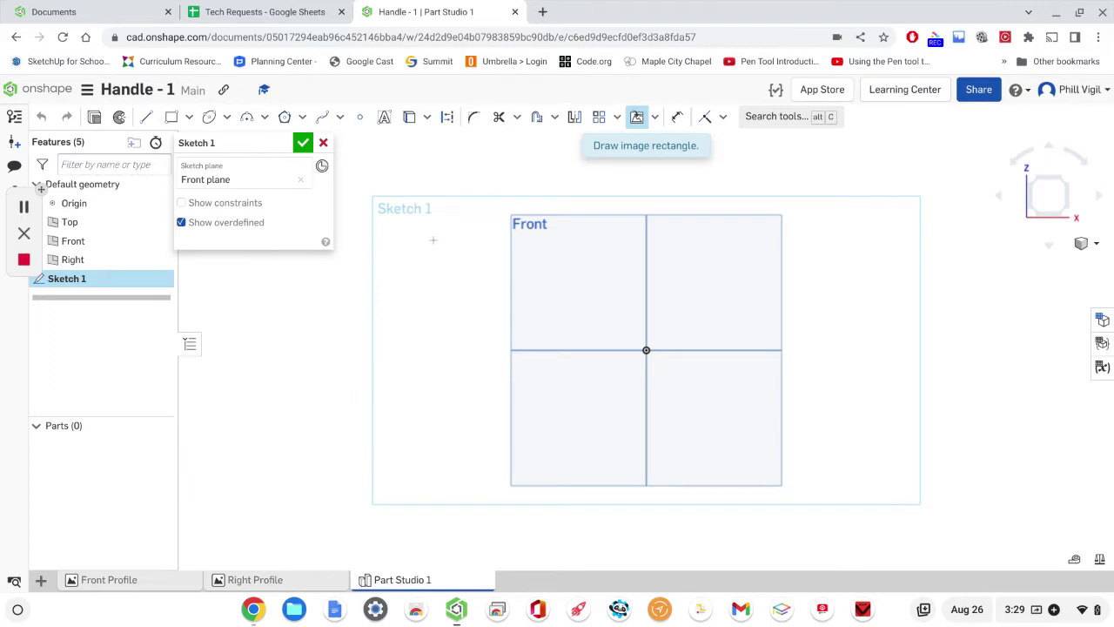
mouse_move(412, 200)
mouse_down()
mouse_move(803, 391)
mouse_move(813, 410)
mouse_move(863, 424)
mouse_up()
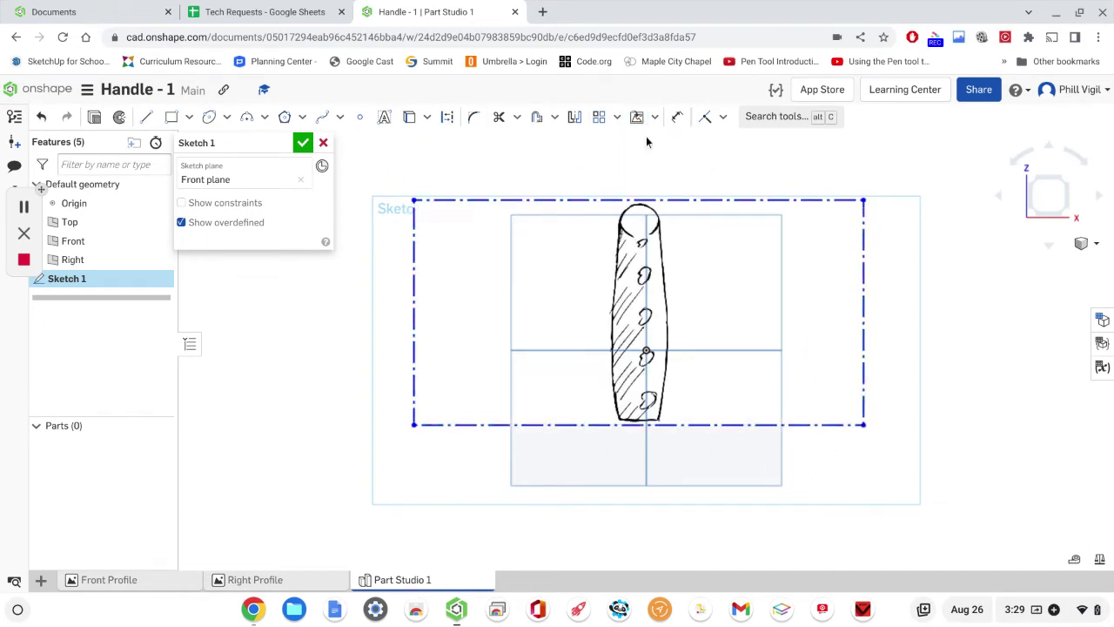
Step: Dimension the height of the front image rectangle and set it to 5 in
click(677, 116)
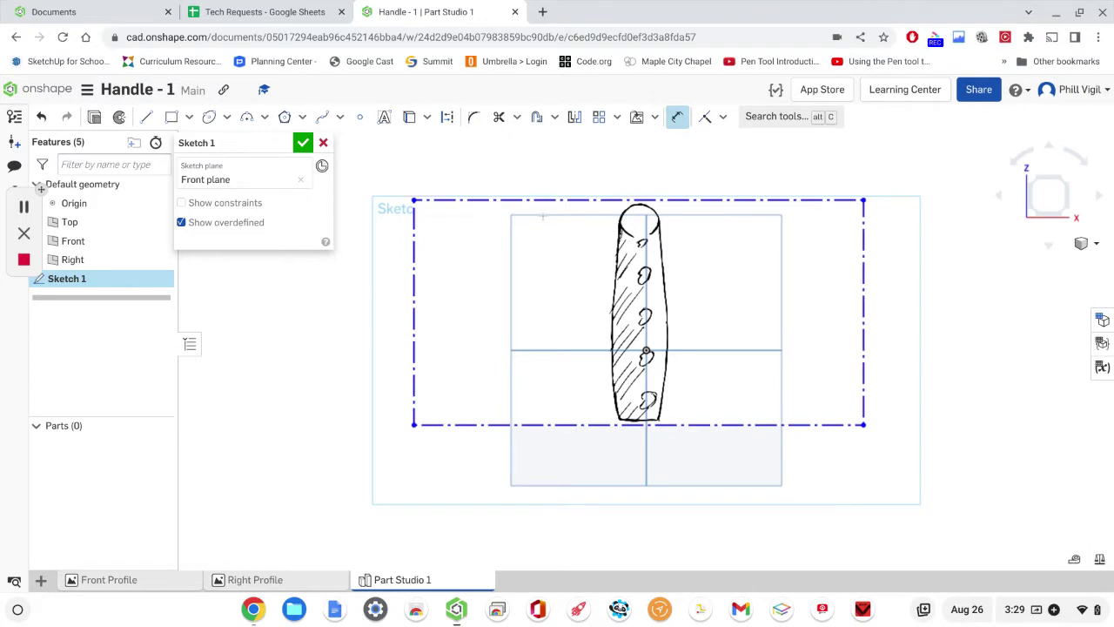
click(414, 324)
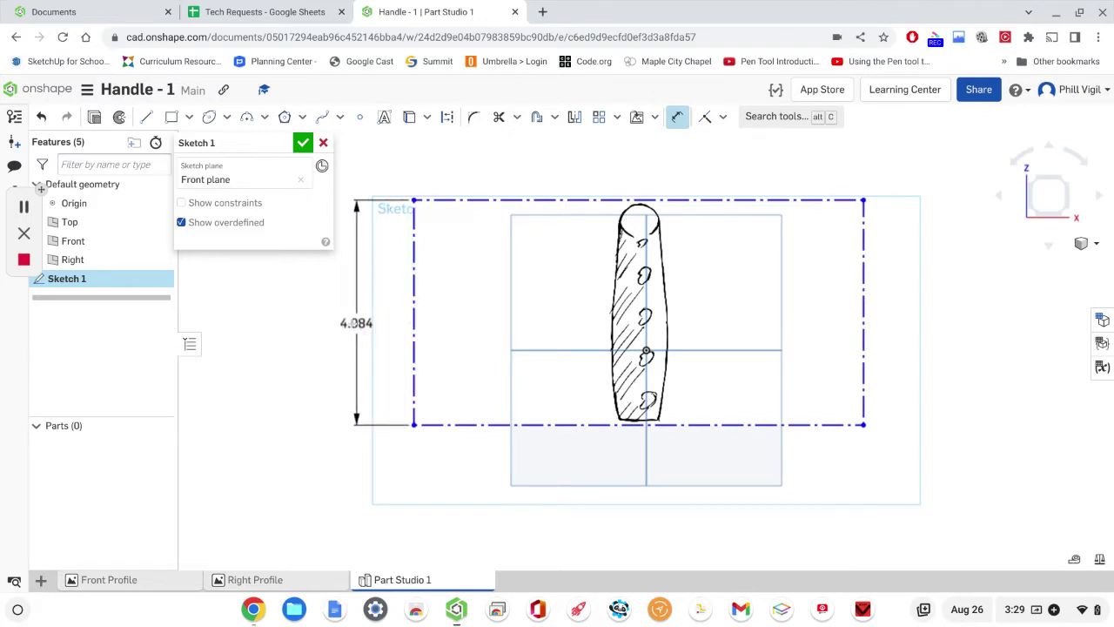
click(344, 324)
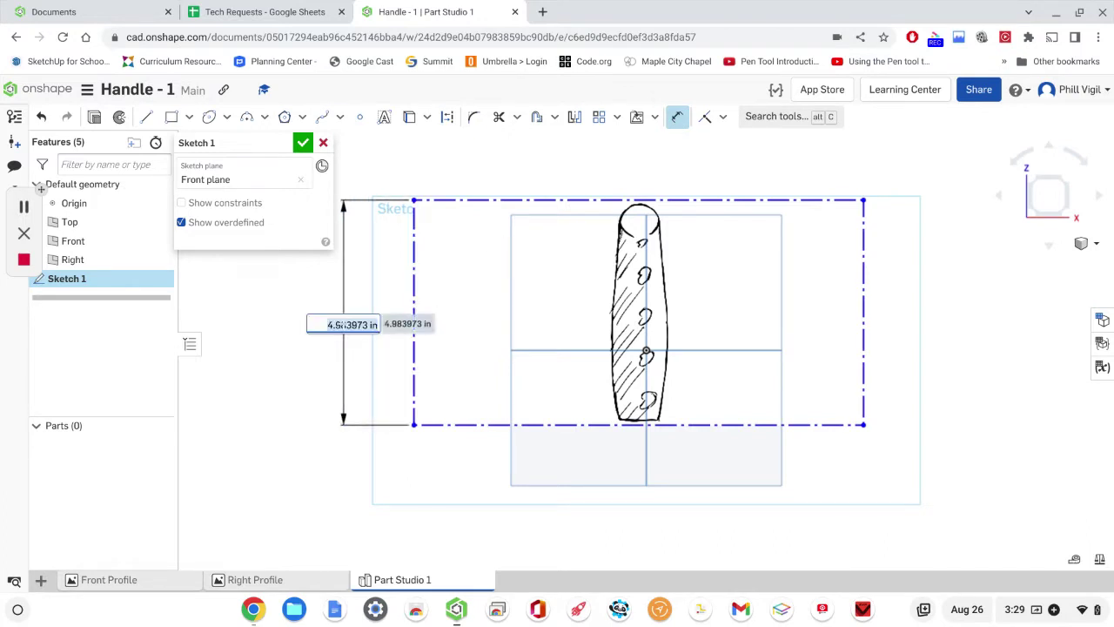
key(Return)
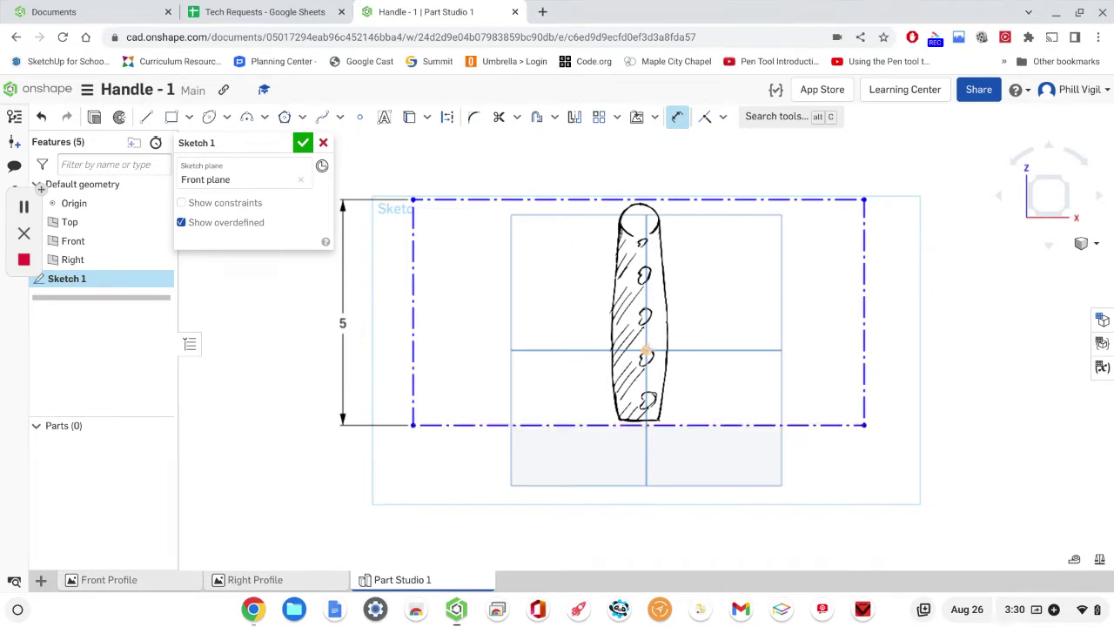
Step: Dimension the vertical distance from the image rectangle's bottom edge to the origin and set it to 0.125 in
click(661, 424)
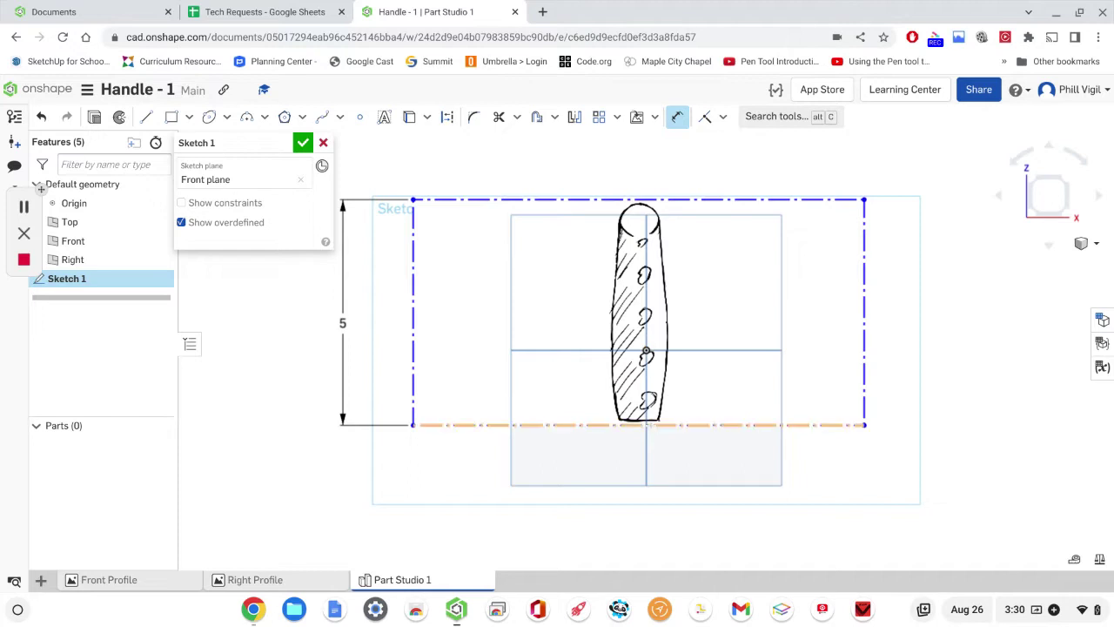
click(646, 351)
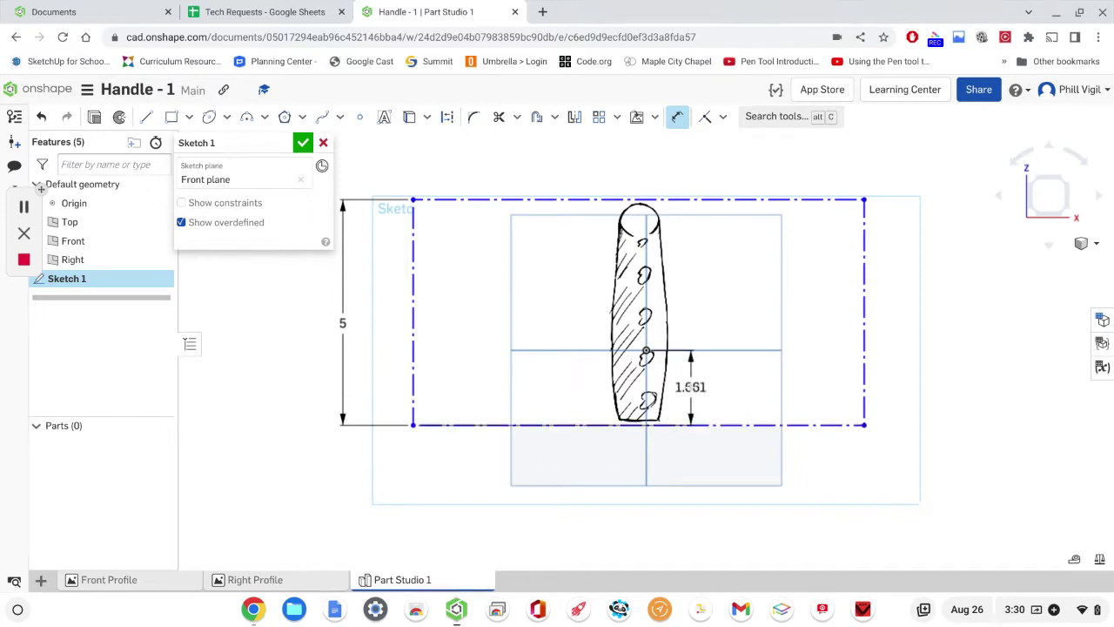
click(690, 386)
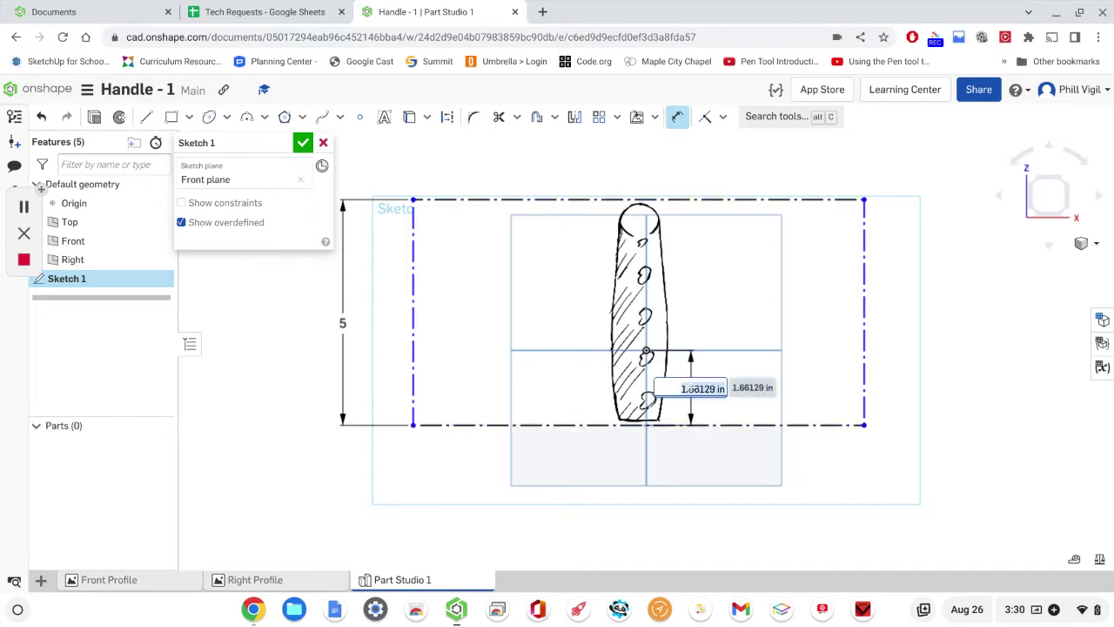
text(.125)
key(Return)
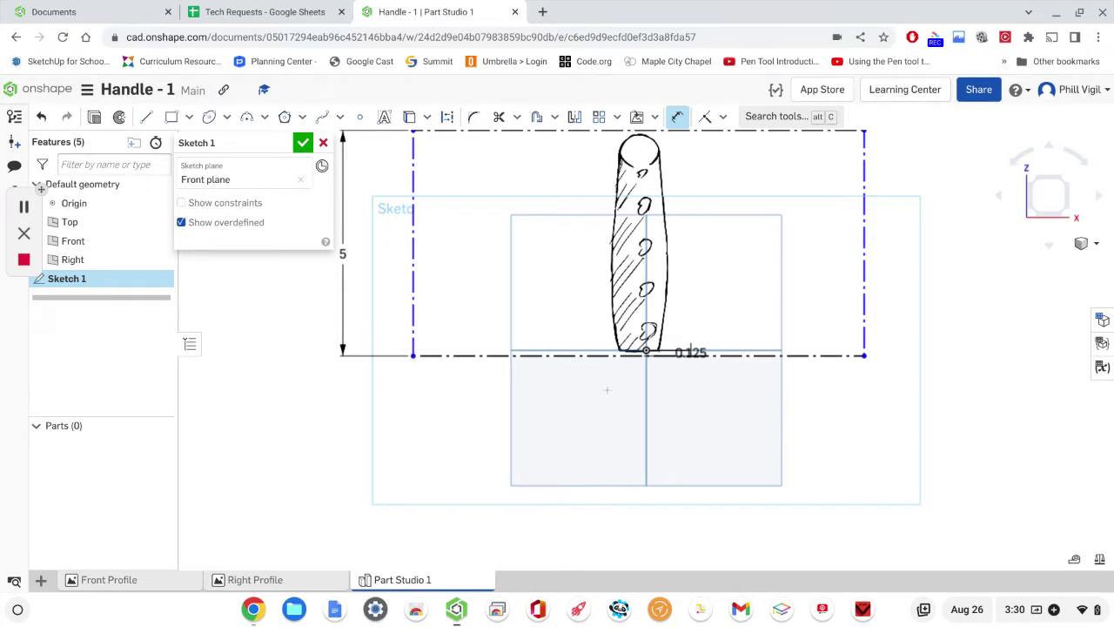
Step: Set the horizontal distance from the image rectangle's left edge to the origin to 5 in and accept the sketch
click(645, 350)
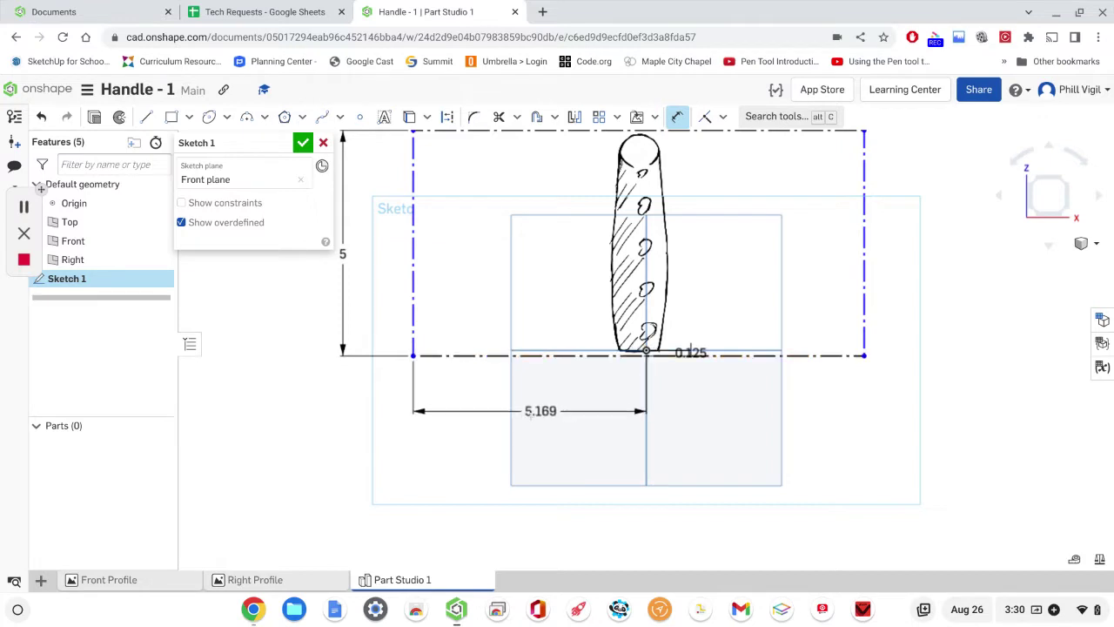
click(529, 416)
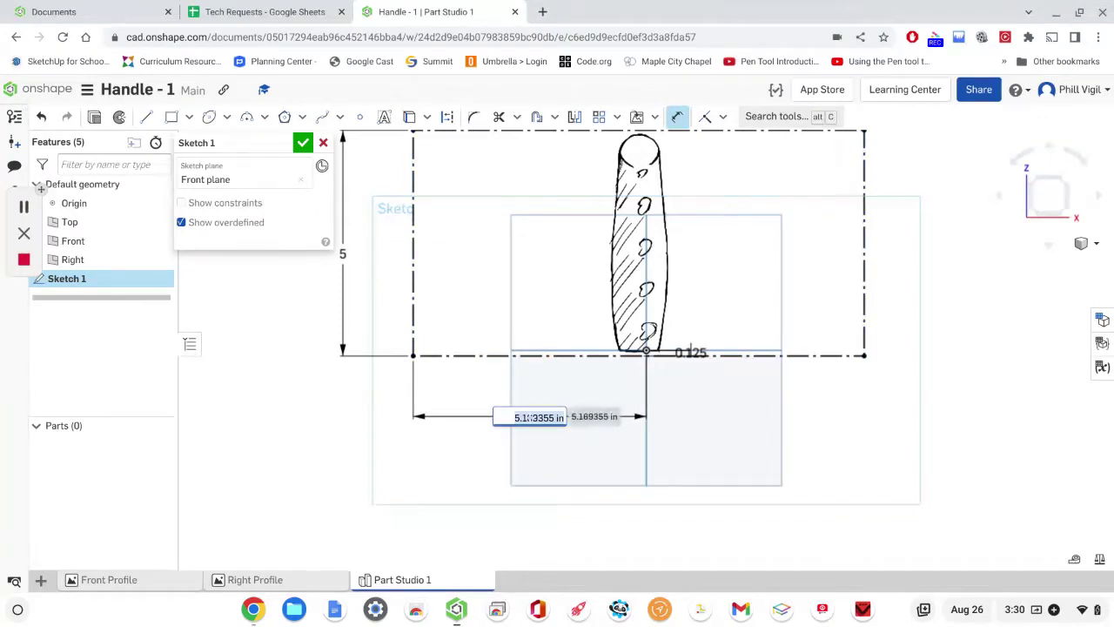
text(5)
key(Return)
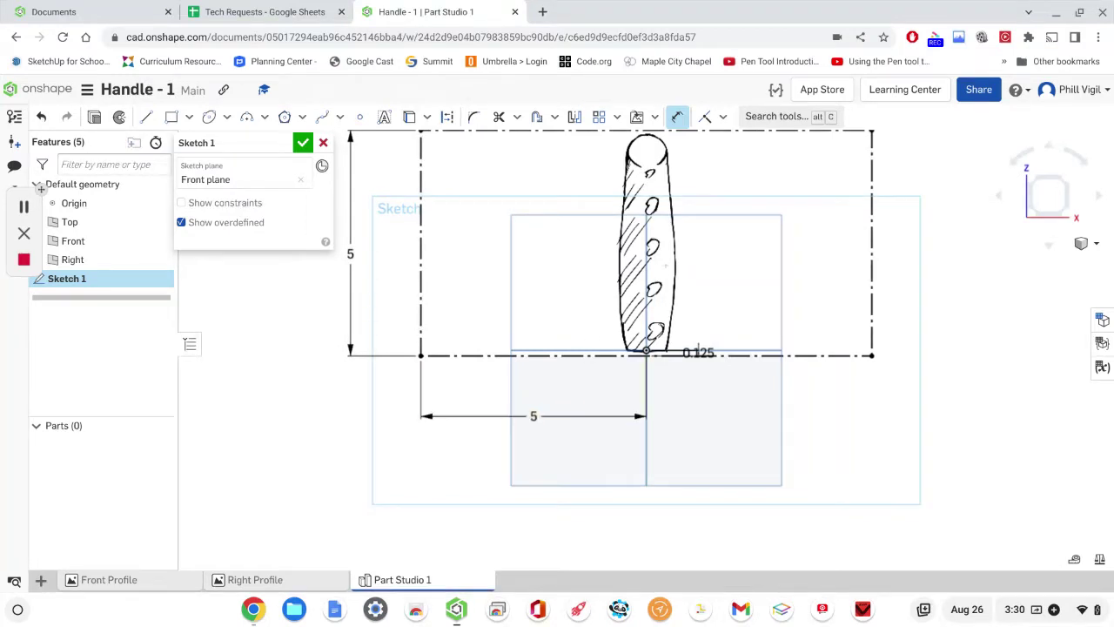
click(302, 143)
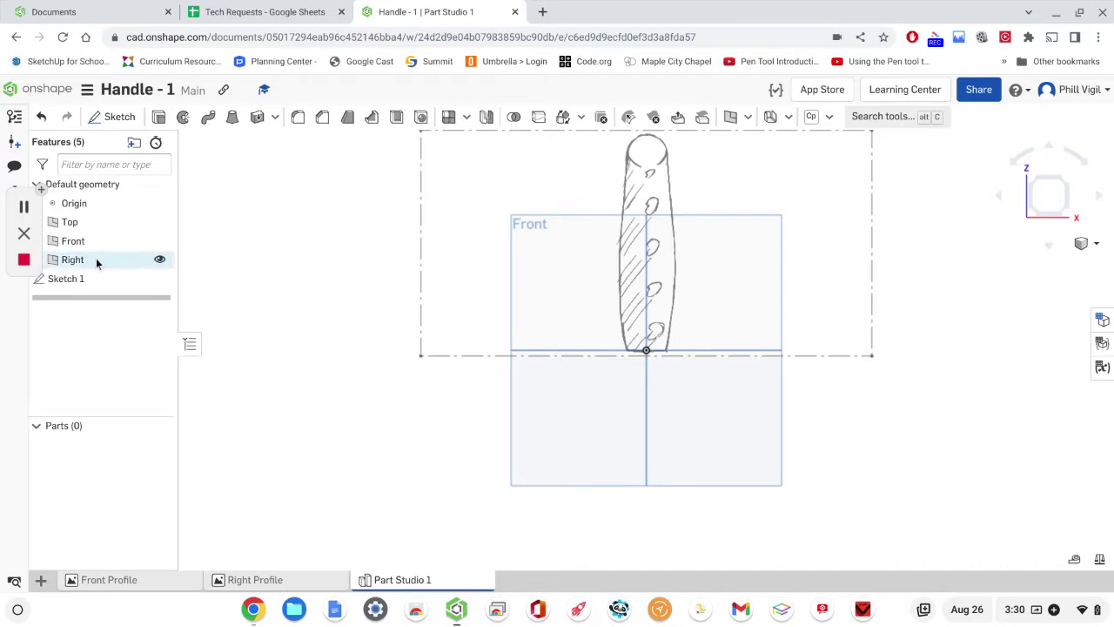
Step: Start a sketch on the Right plane and insert the Right Profile image with an image rectangle about 5 in tall spanning the origin
click(69, 265)
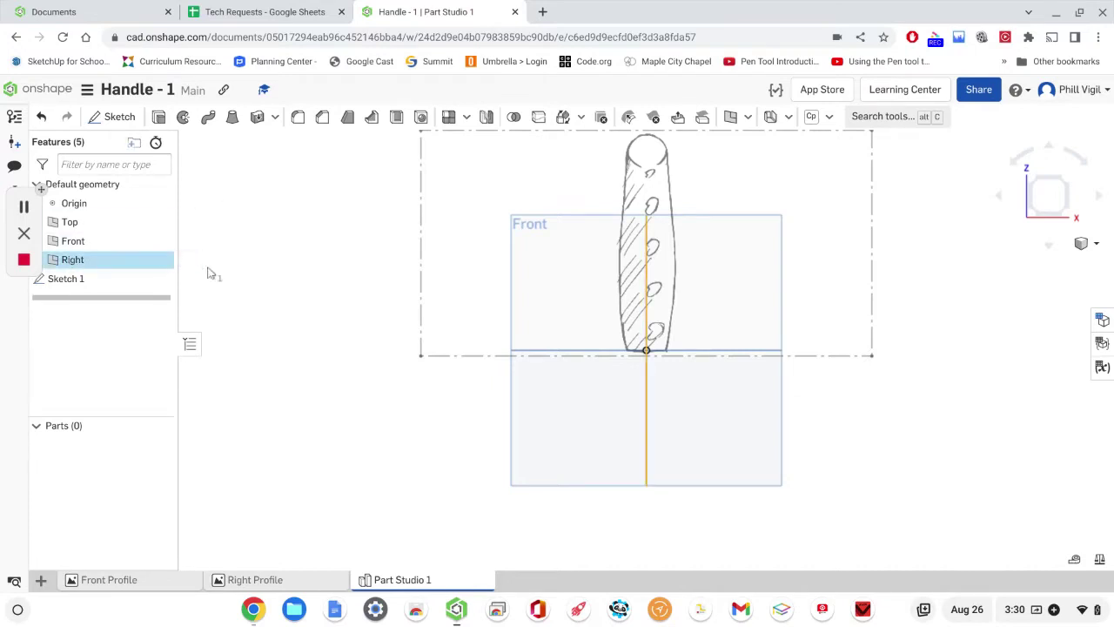
click(119, 118)
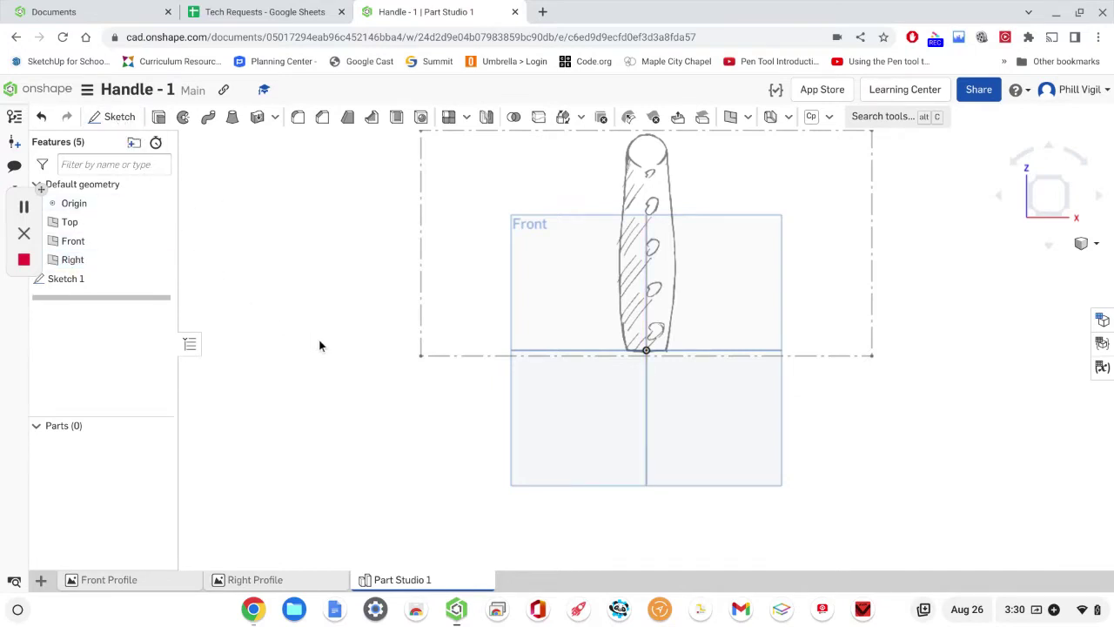
right_click(320, 345)
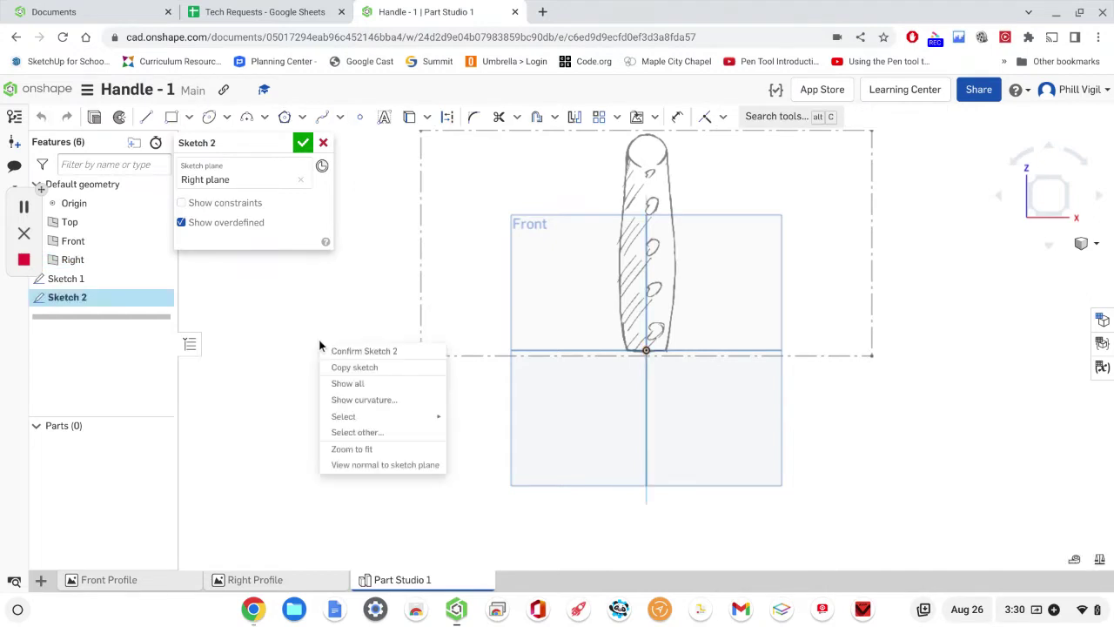
click(385, 465)
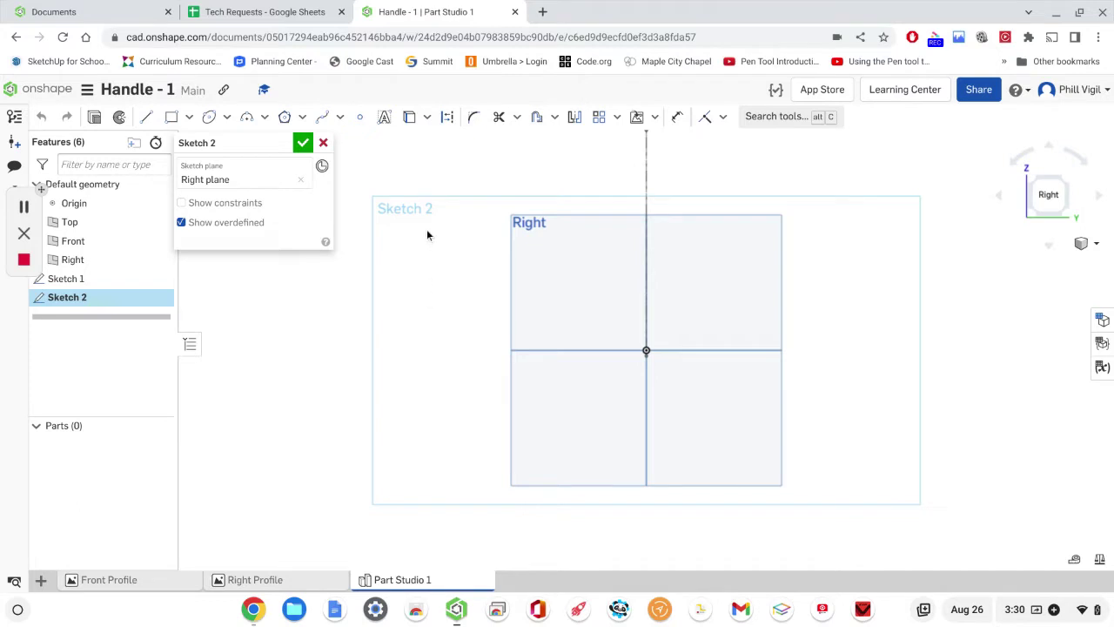
click(637, 116)
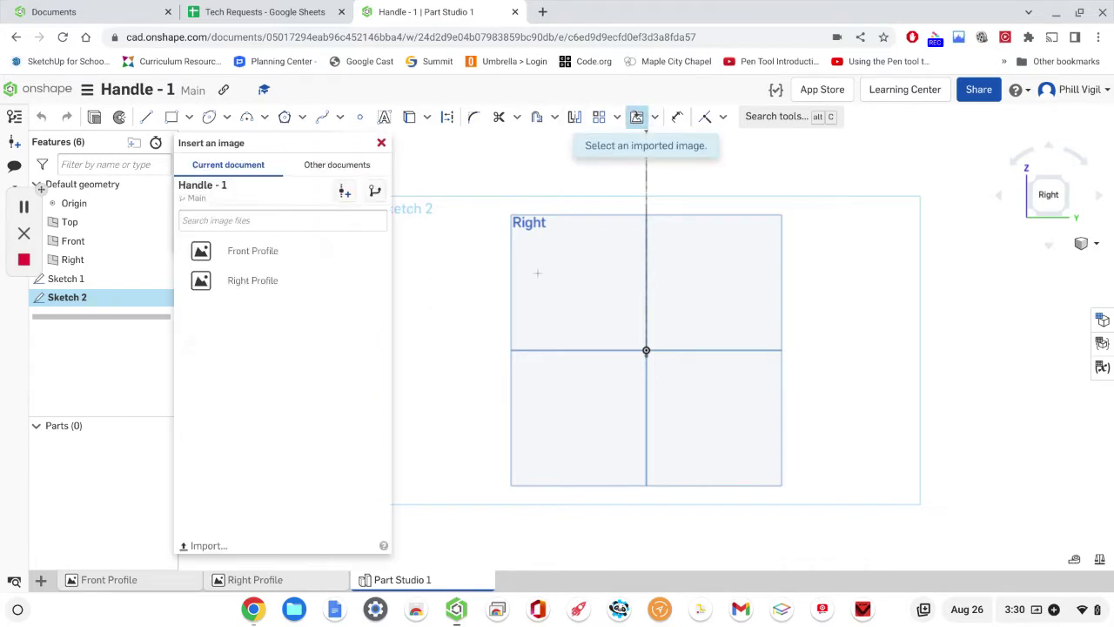
click(255, 288)
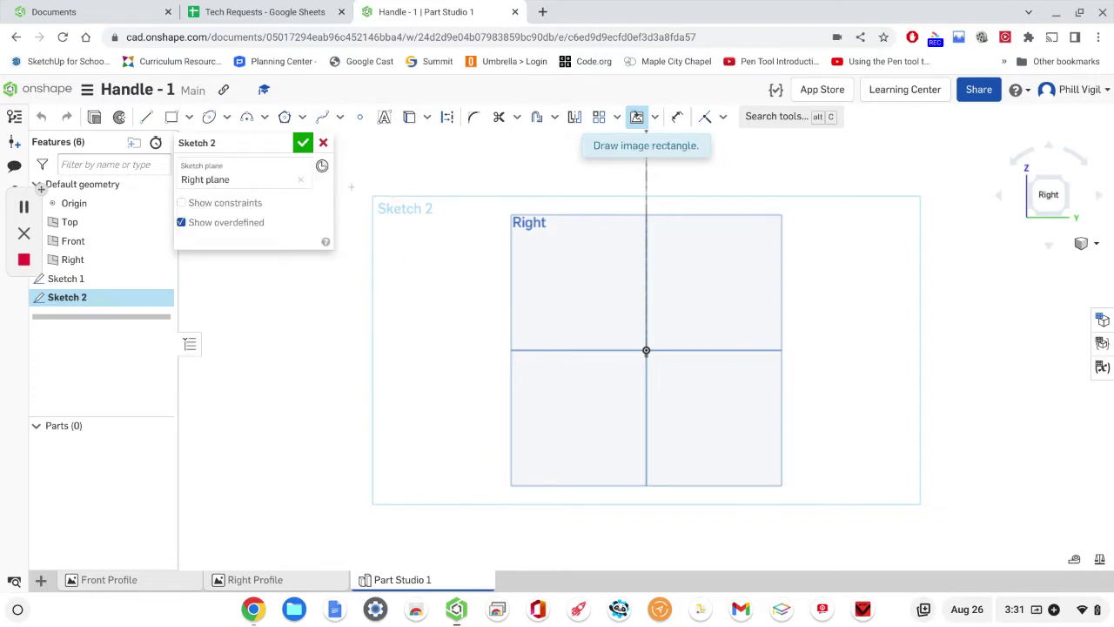
mouse_move(351, 186)
mouse_down()
mouse_move(364, 237)
mouse_move(762, 387)
mouse_move(808, 383)
mouse_up()
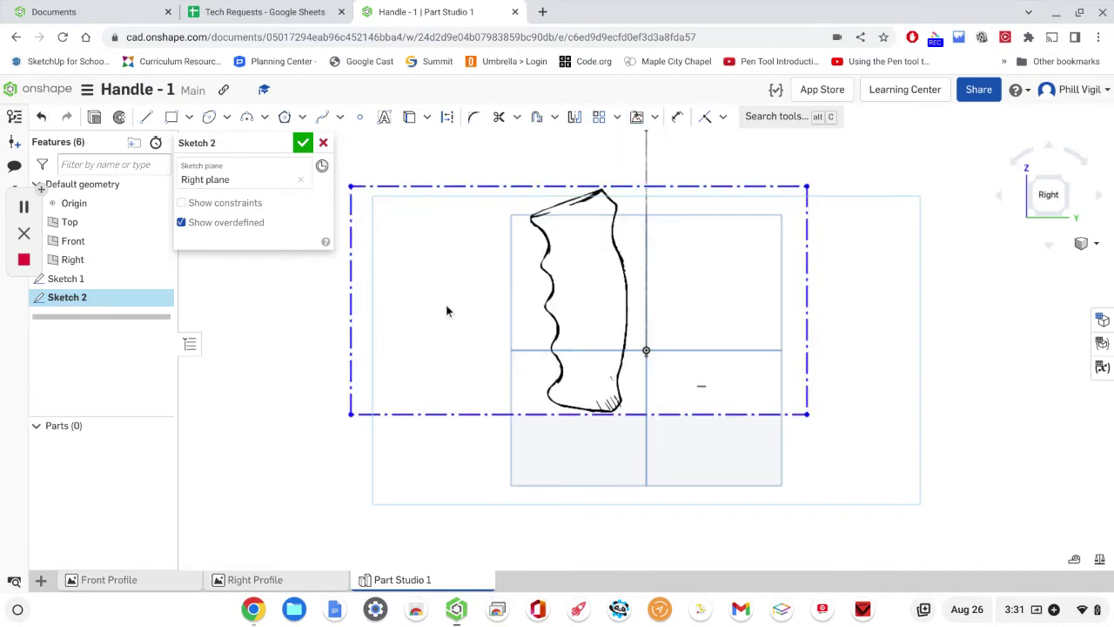
Step: Dimension the height of the right image rectangle and set it to 5 in
click(677, 116)
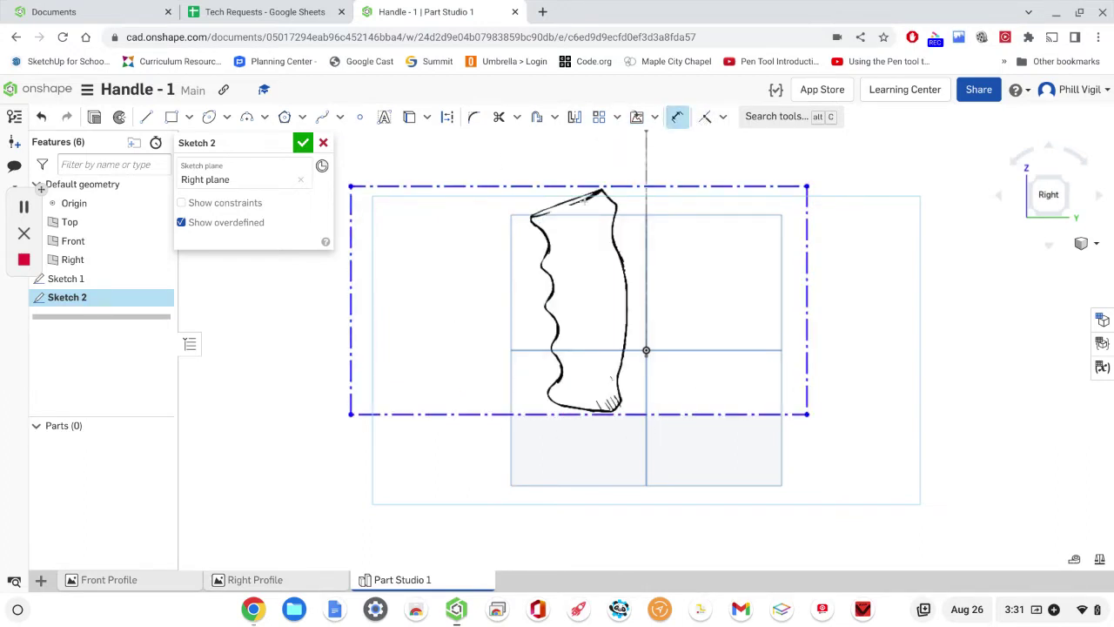
middle_drag(305, 338, 441, 339)
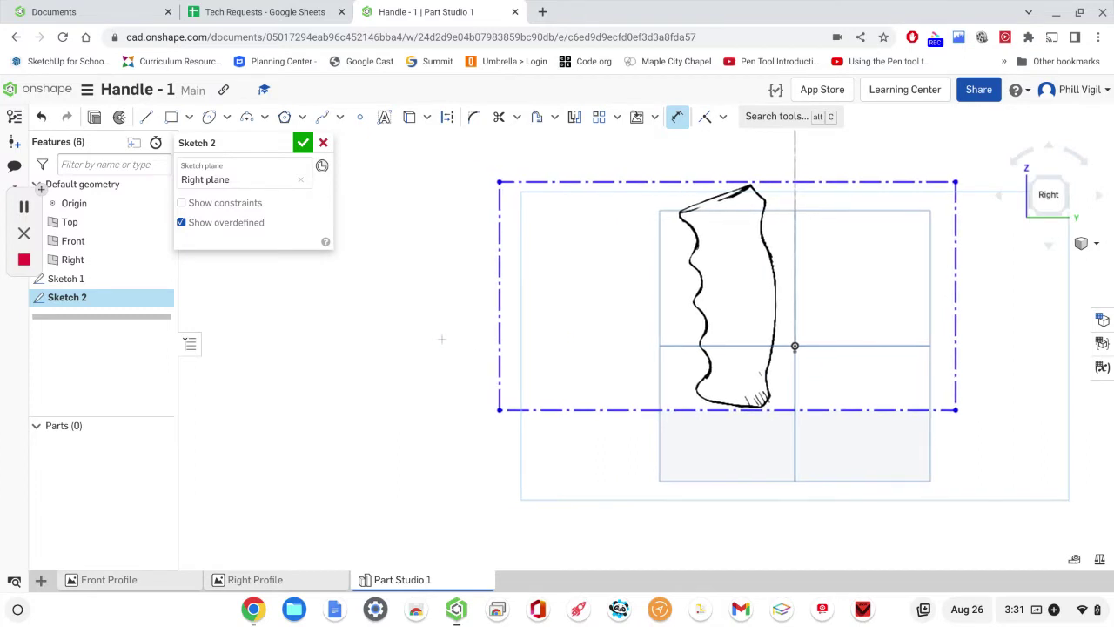
click(498, 288)
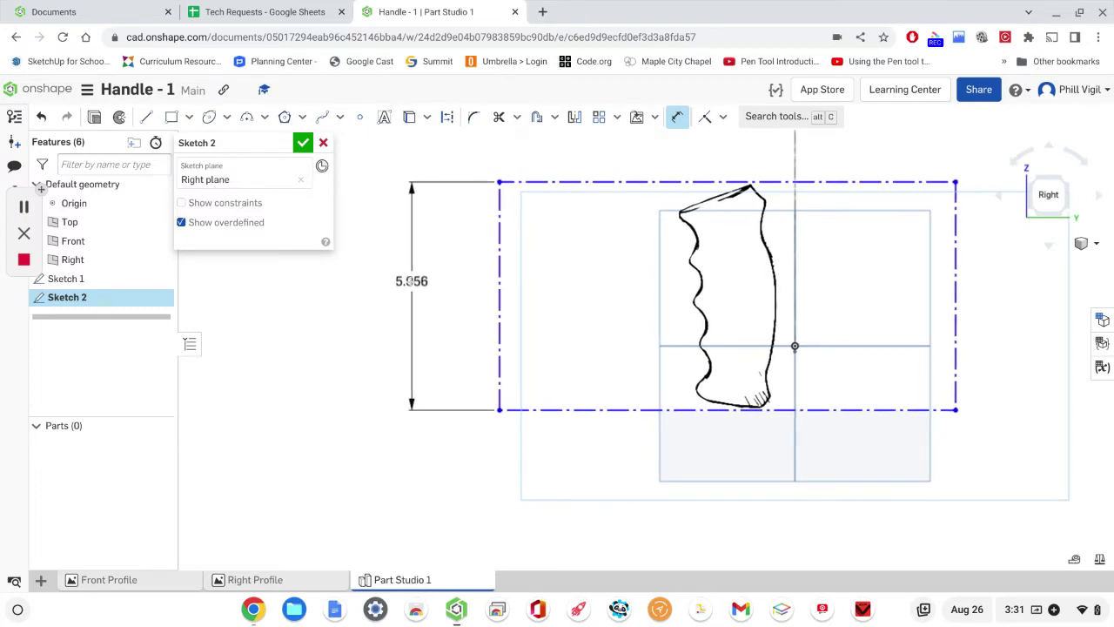
click(411, 282)
text(5)
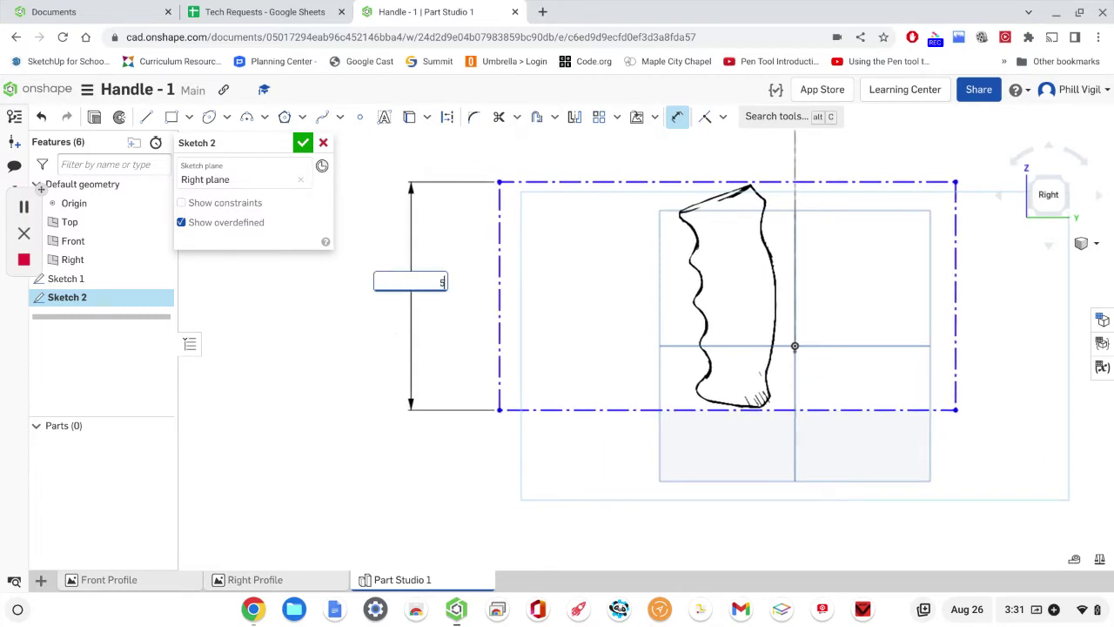
key(Return)
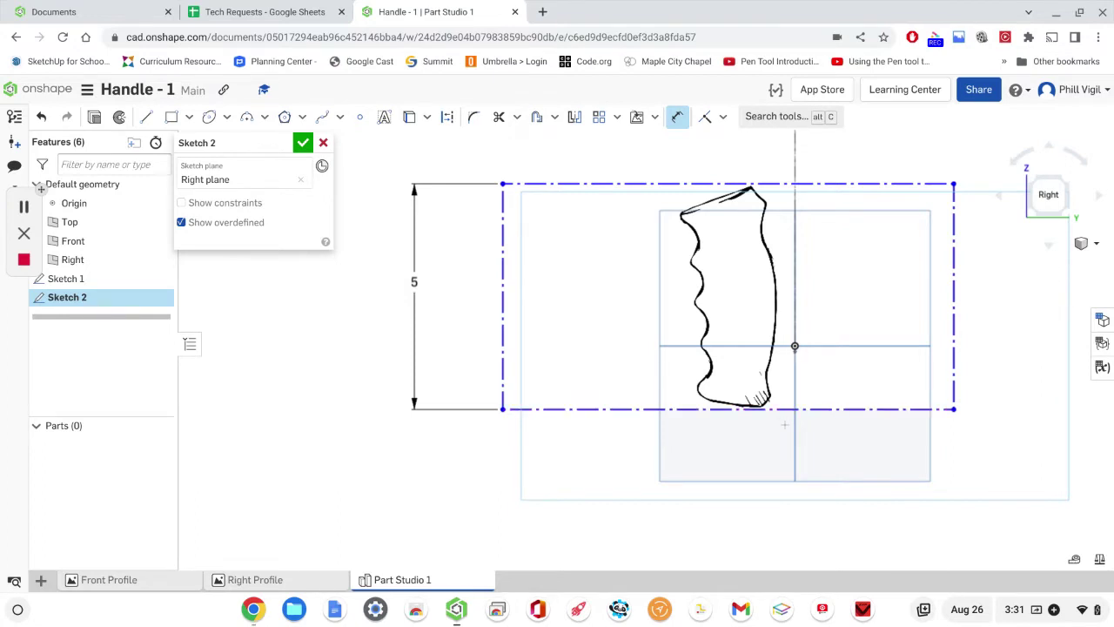
Step: Make the right image rectangle's bottom edge coincident with the front image's bottom edge just below the origin
click(709, 118)
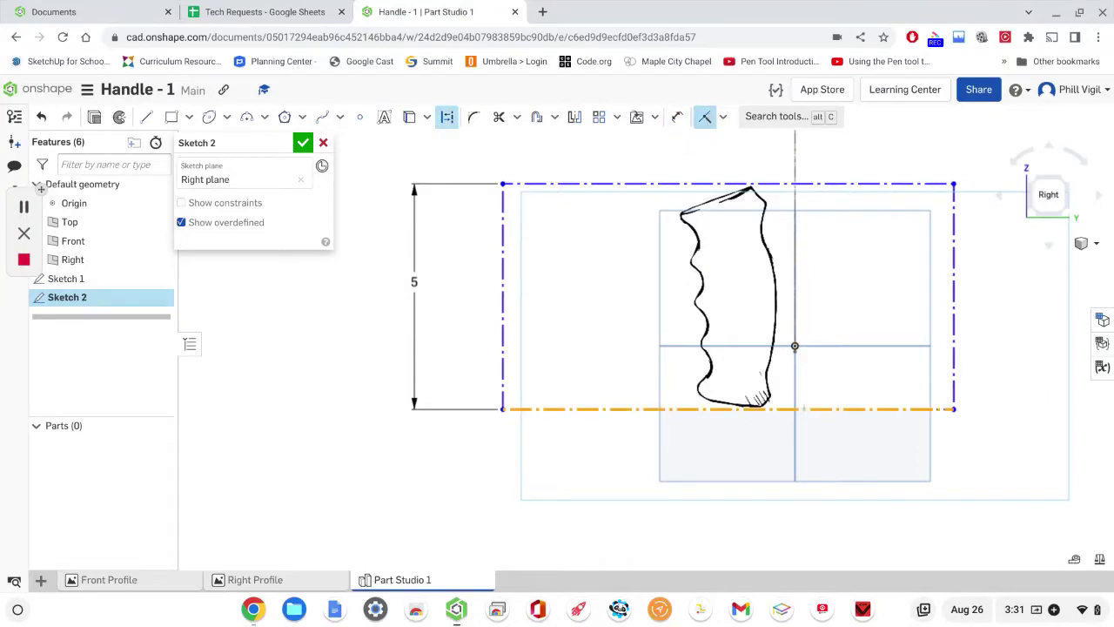
click(805, 408)
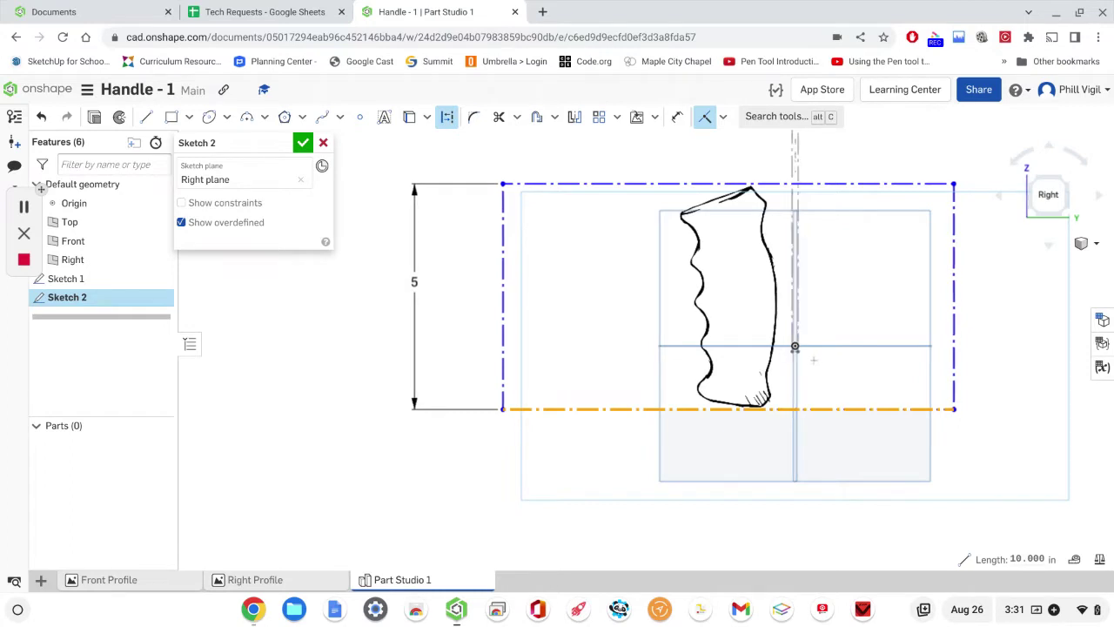
mouse_move(817, 358)
right_down()
mouse_move(807, 368)
mouse_move(795, 345)
right_up()
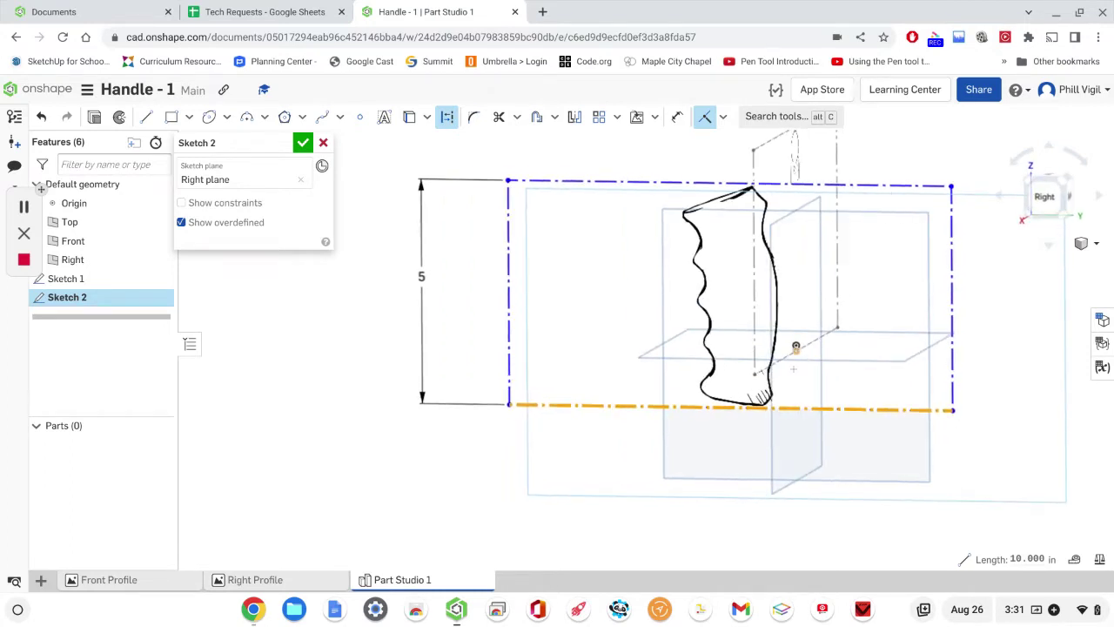
click(795, 347)
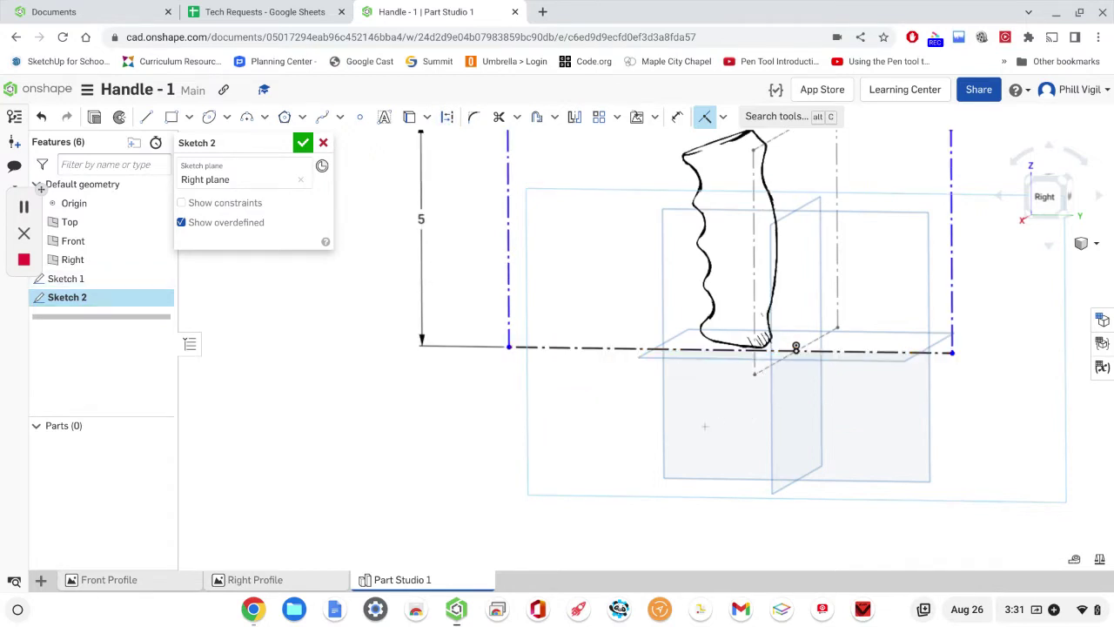
right_drag(692, 421, 640, 431)
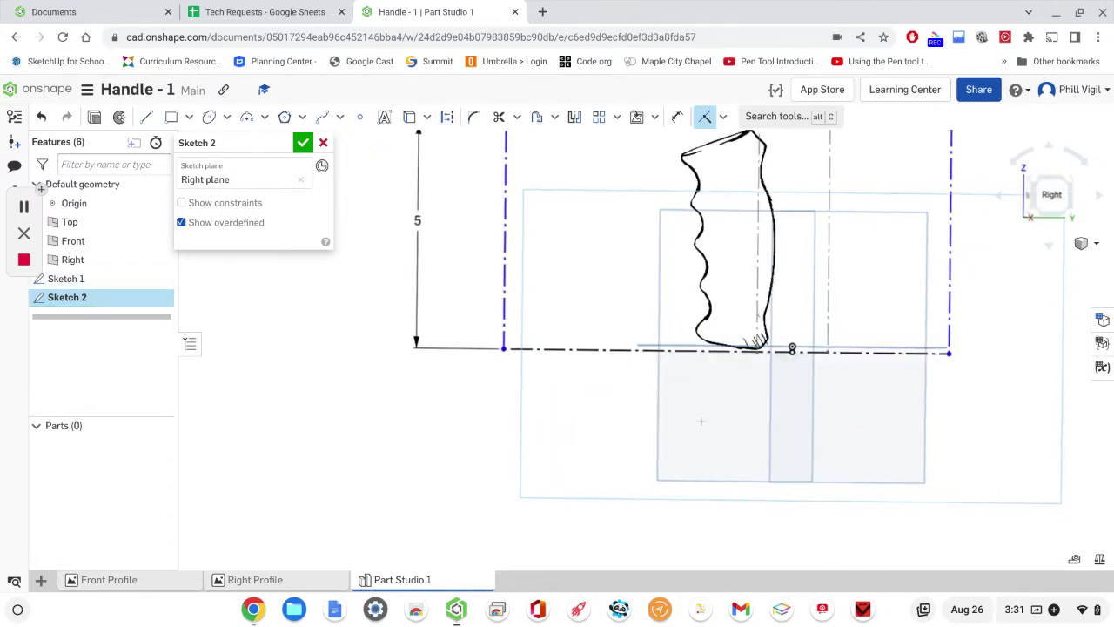
right_click(641, 431)
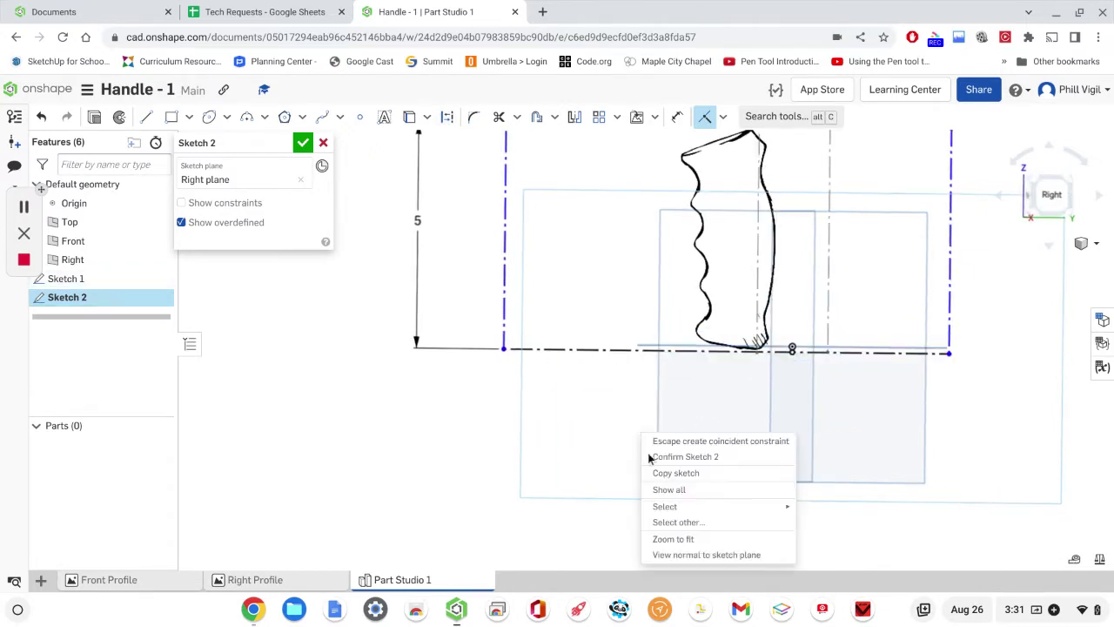
click(682, 555)
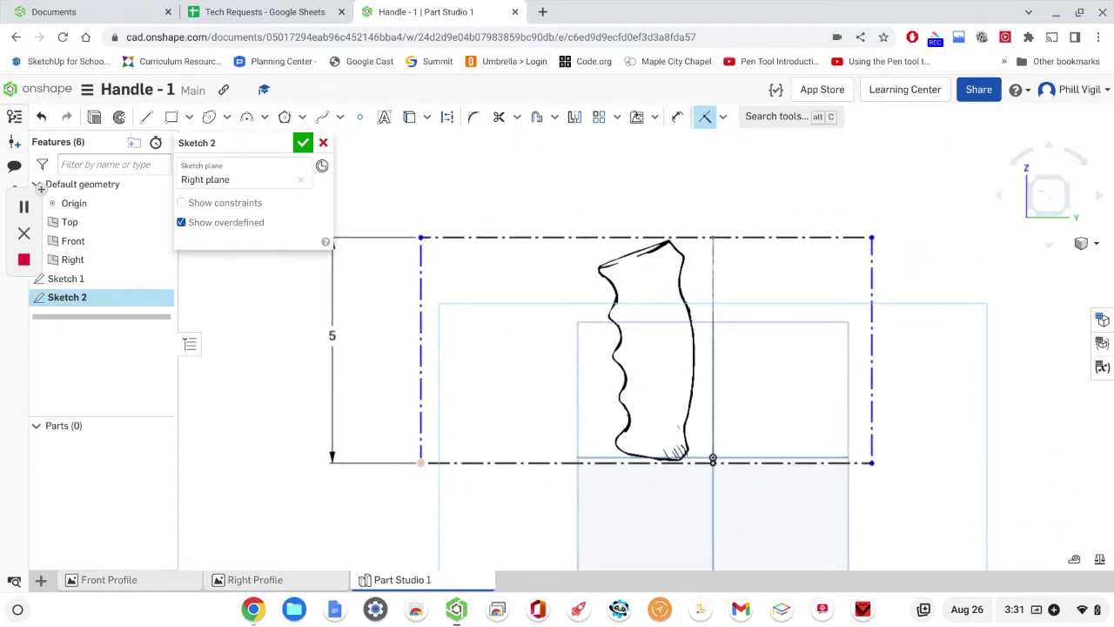
Step: Try to make the right image rectangle's lower-left corner coincident with the point just below the origin, and undo it
click(421, 462)
click(447, 117)
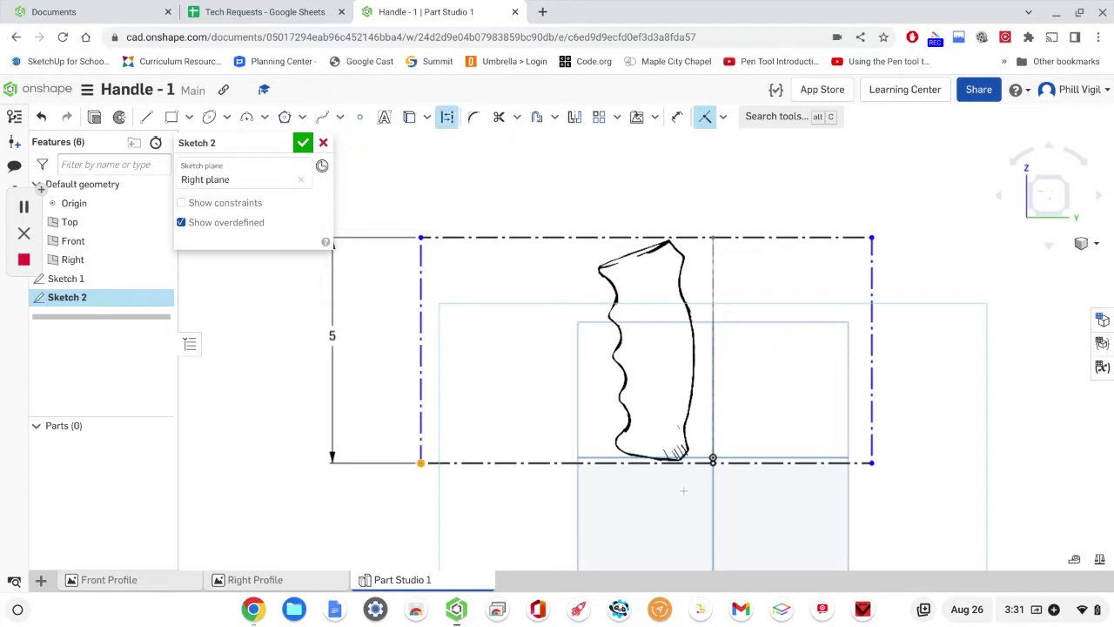
click(713, 446)
click(713, 456)
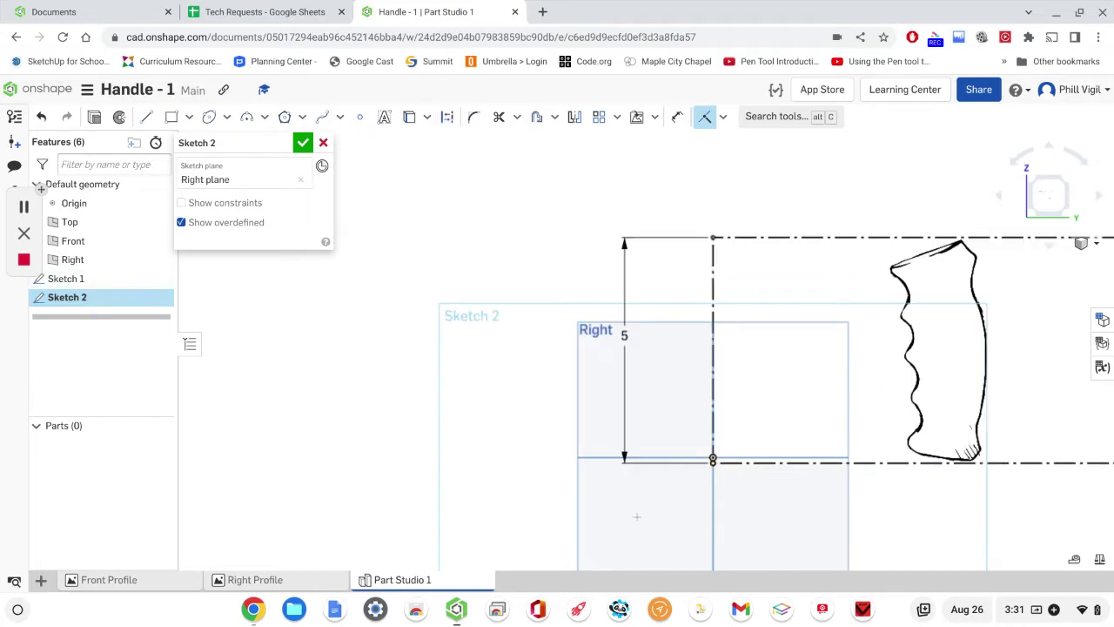
key(ctrl+z)
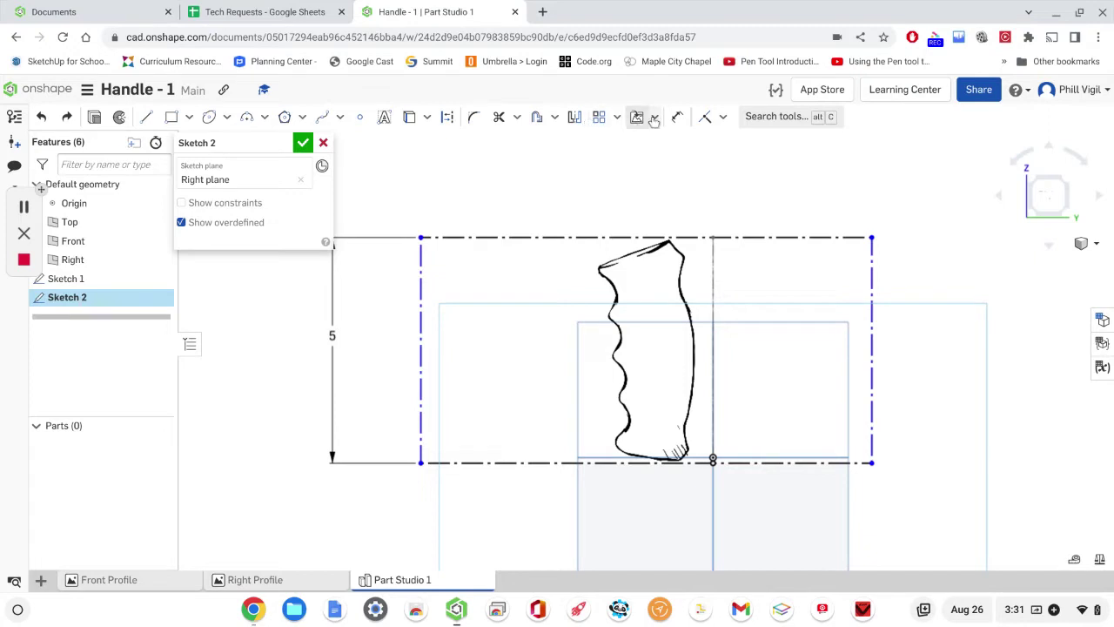
Step: Set the horizontal distance from the right image rectangle's lower-left corner to the origin to 5.125 in and accept the sketch
click(680, 119)
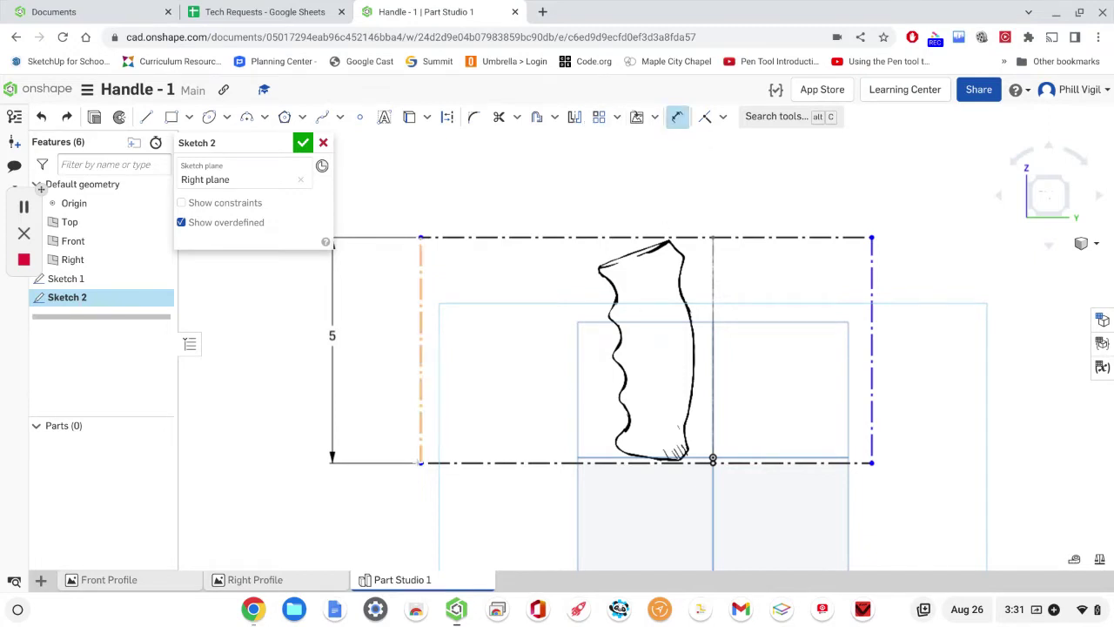
click(421, 462)
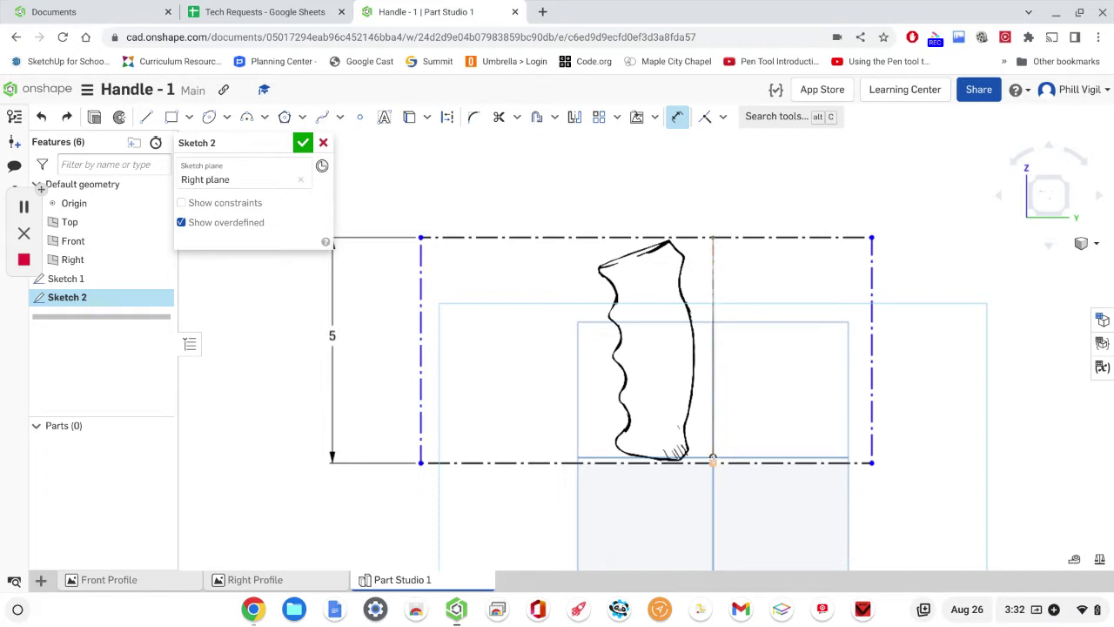
click(713, 458)
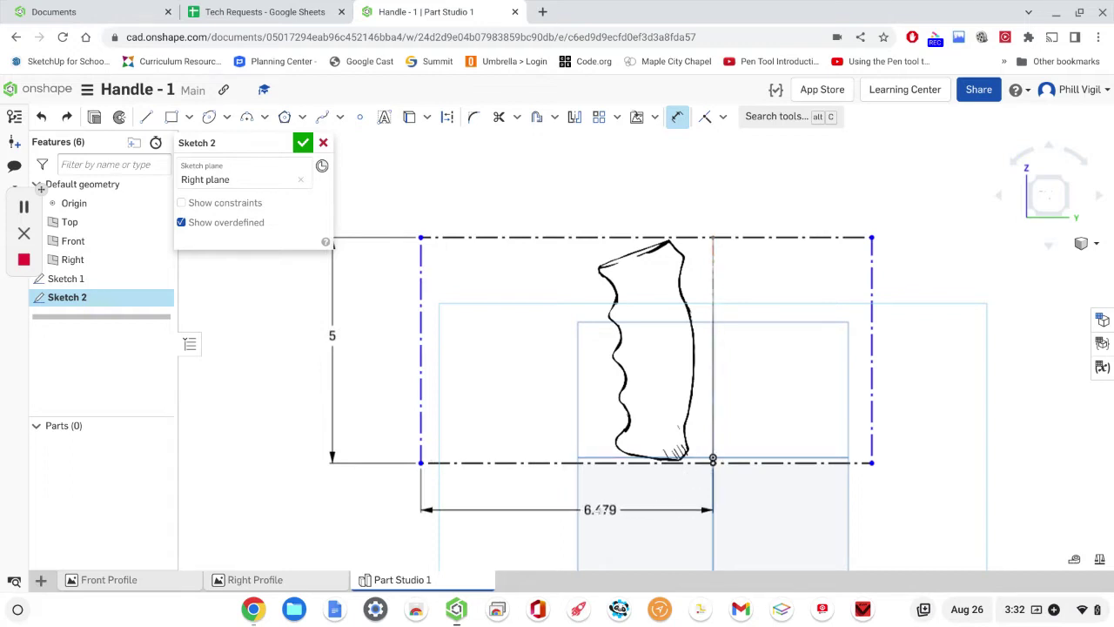
click(600, 509)
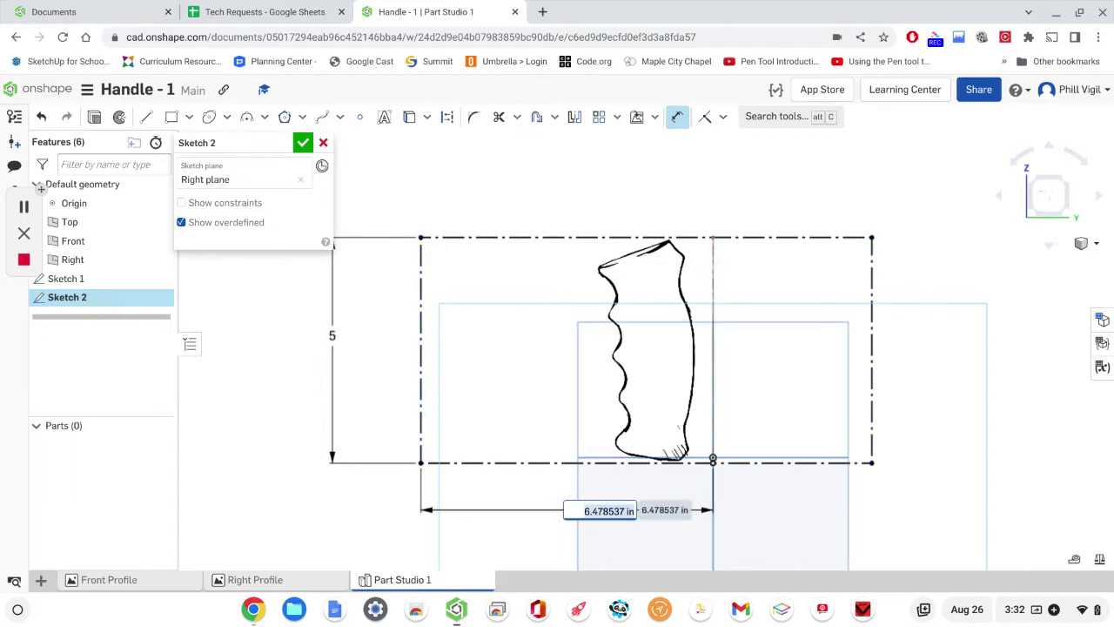
text(5.)
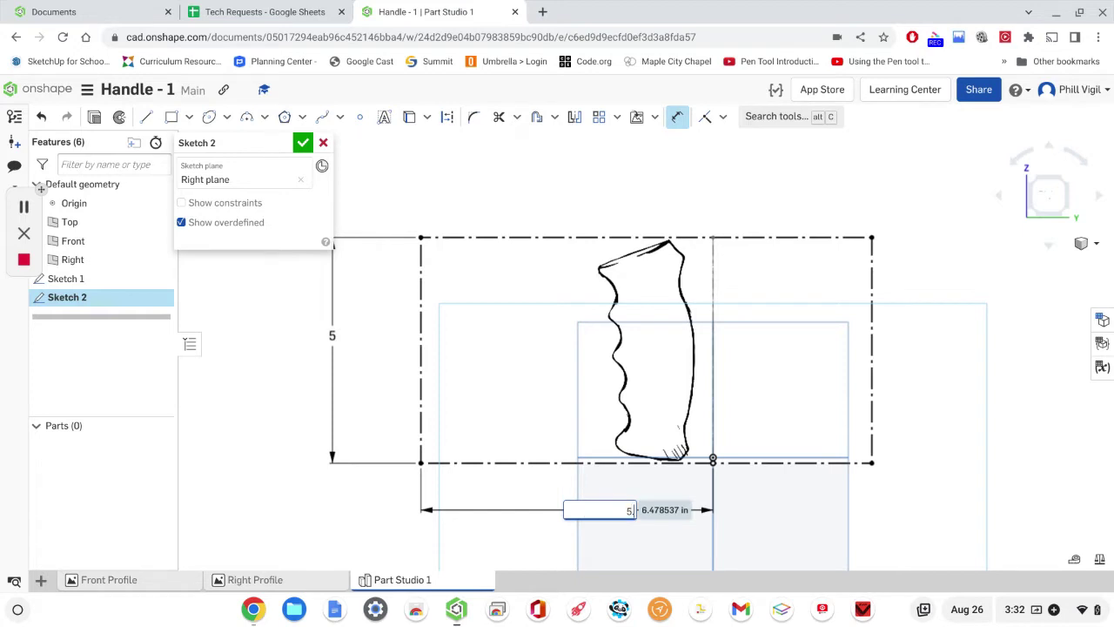
text(125)
key(Return)
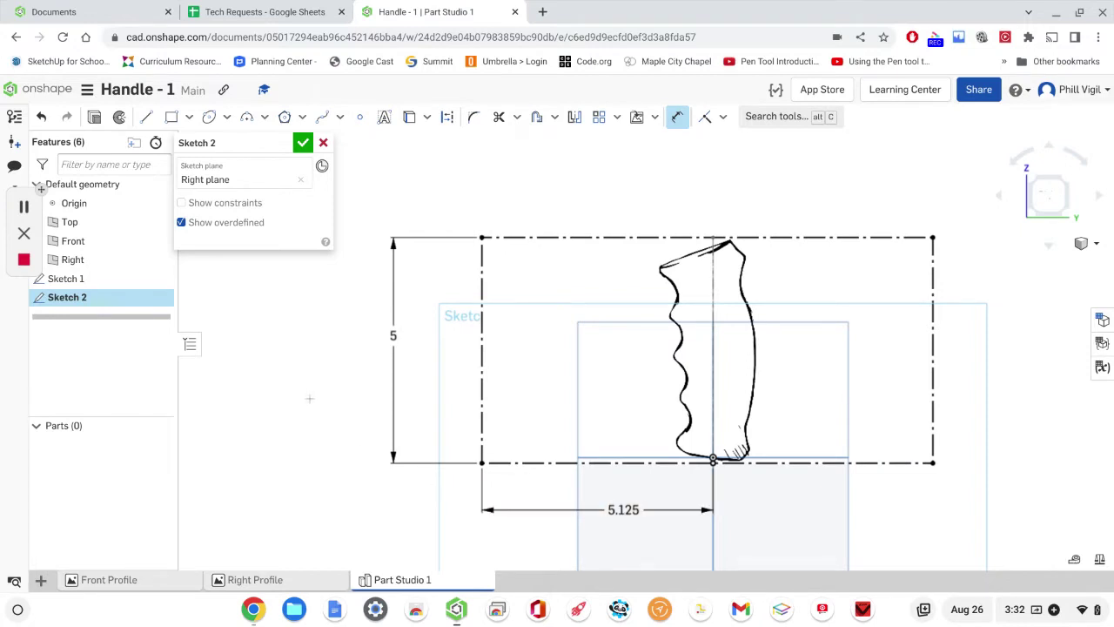
mouse_move(308, 397)
right_down()
mouse_move(261, 370)
mouse_move(357, 391)
mouse_move(288, 380)
right_up()
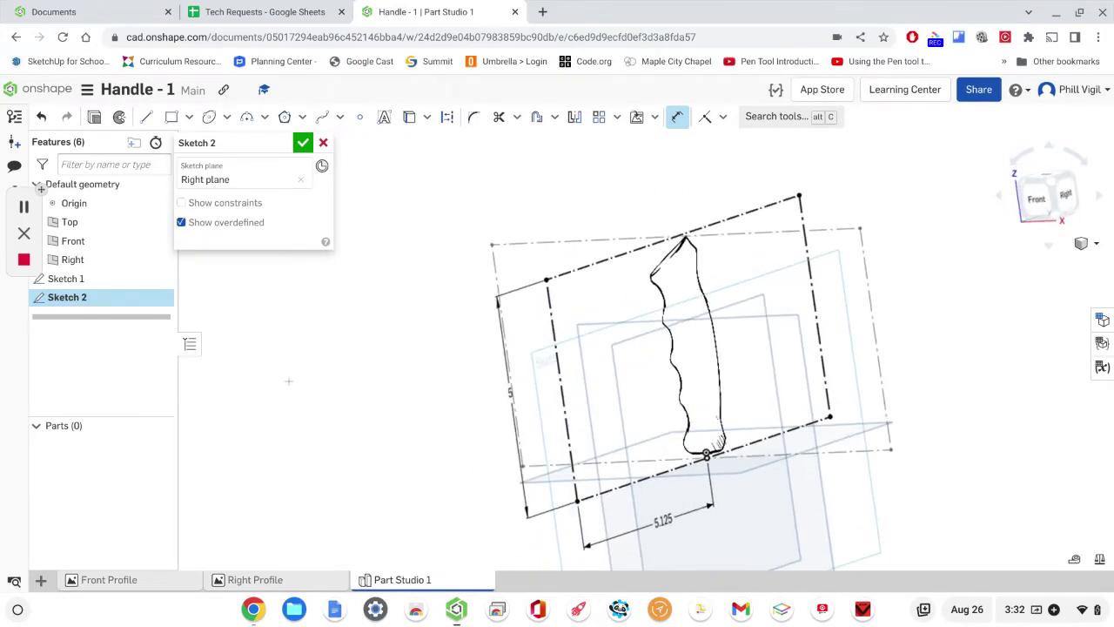
click(303, 142)
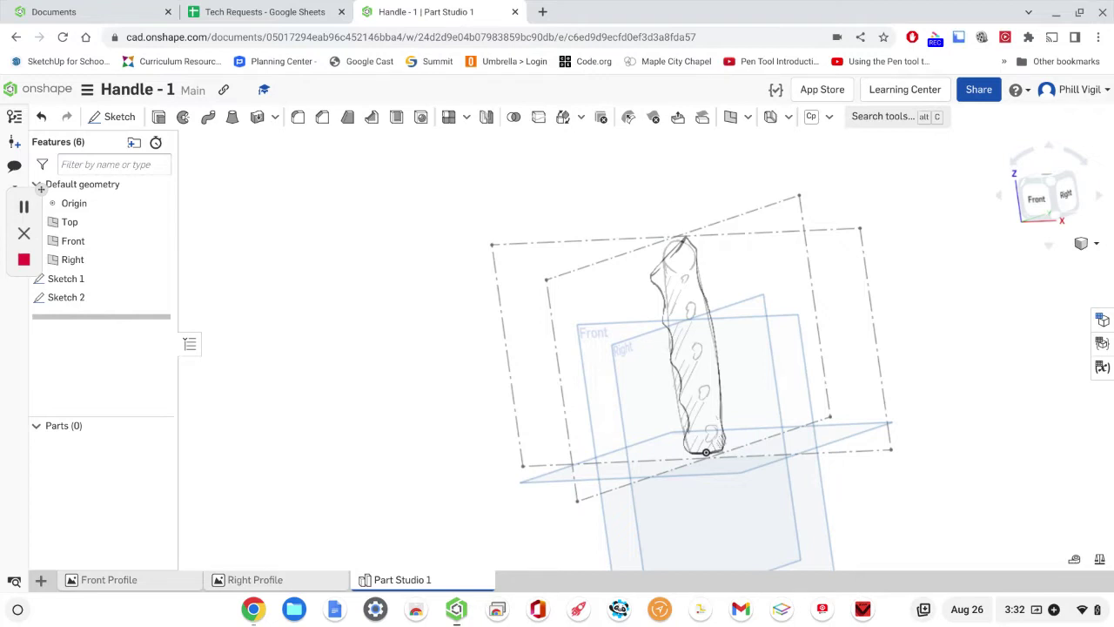
Step: Start a new sketch on the Right plane, view it normal to the plane, and hide Sketch 1 with the front image
click(121, 117)
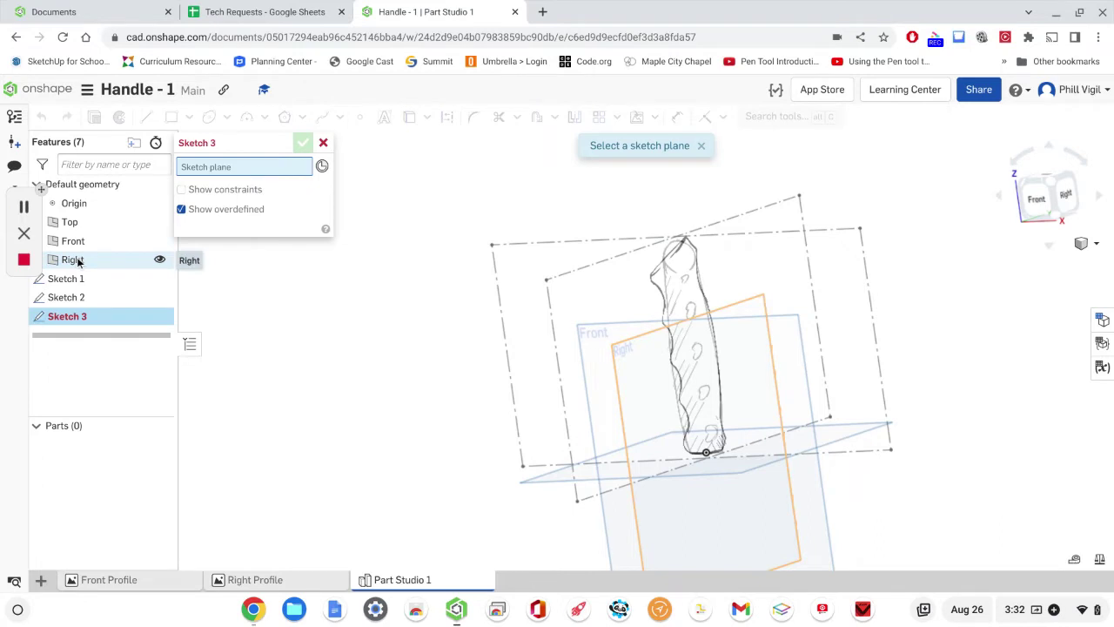
click(74, 259)
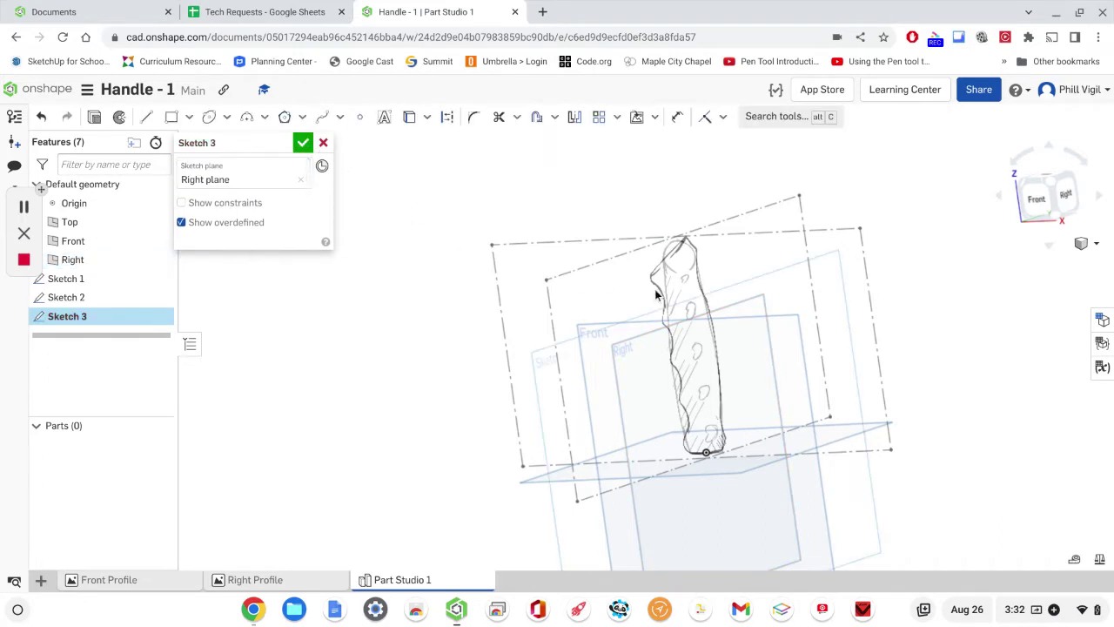
right_click(425, 373)
click(467, 493)
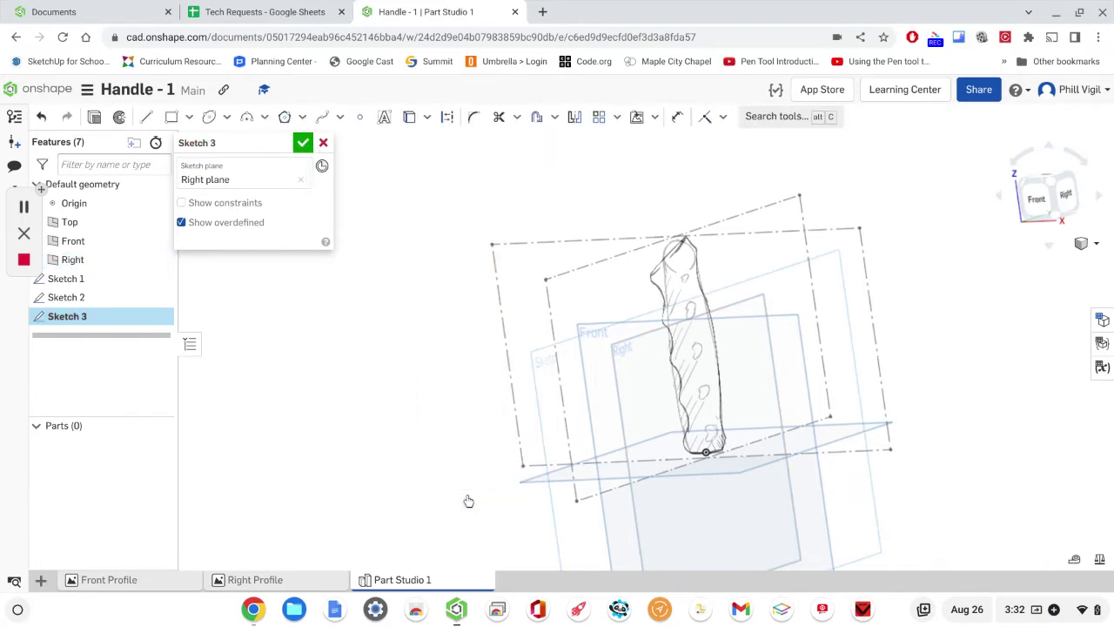
middle_drag(425, 460, 401, 510)
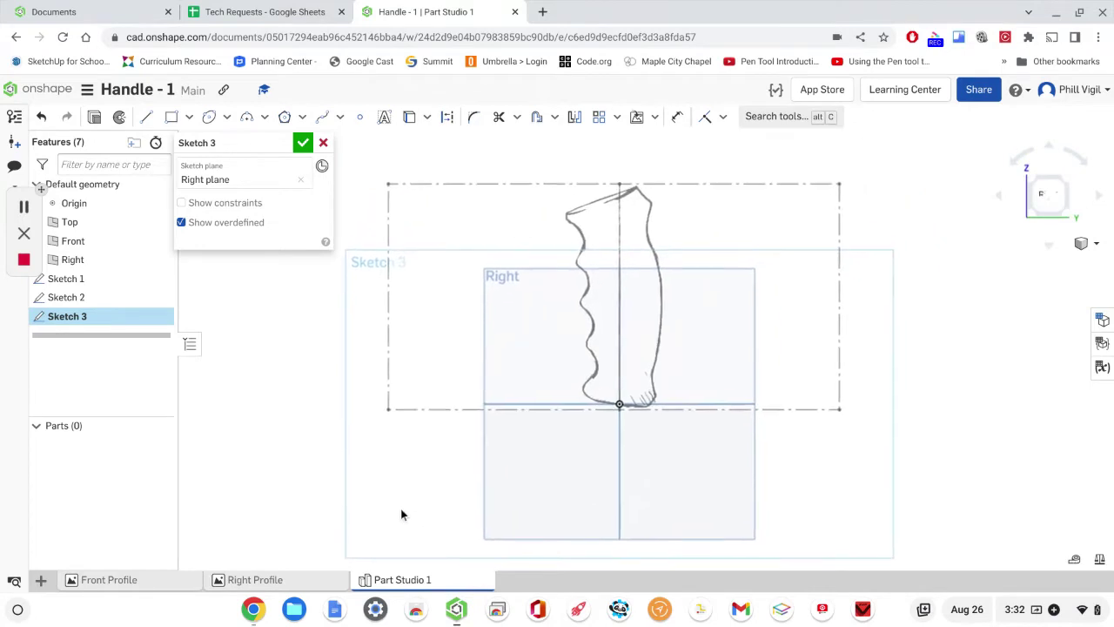
click(159, 279)
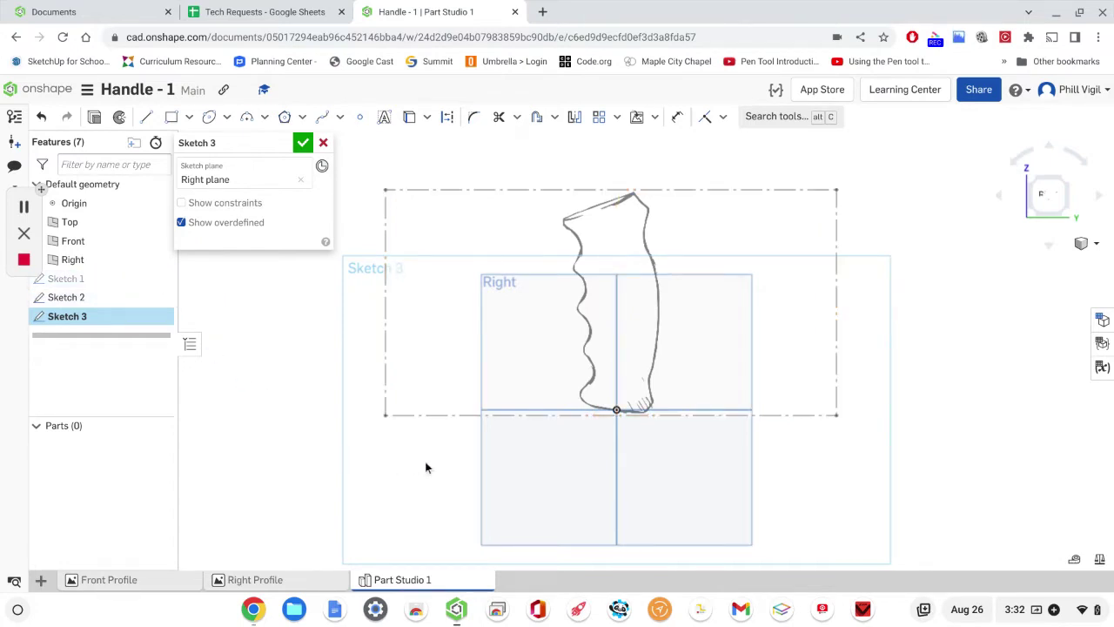
Step: Hide the planes, draw a spline from the origin to the middle of the handle's top edge, and bow it toward the handle's smooth back side
key(p)
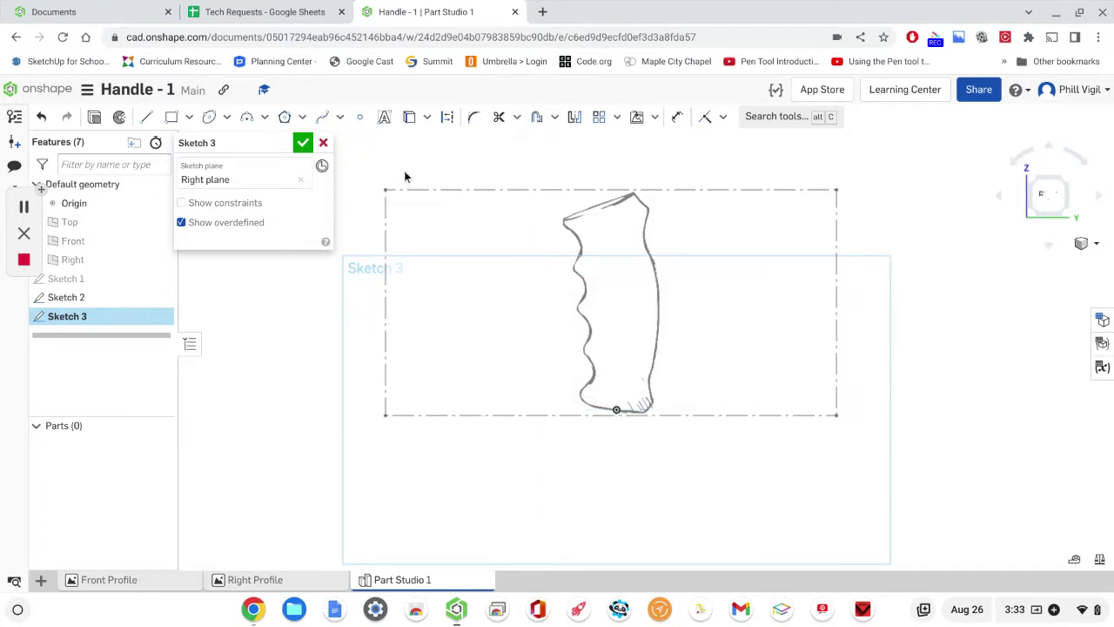
click(322, 119)
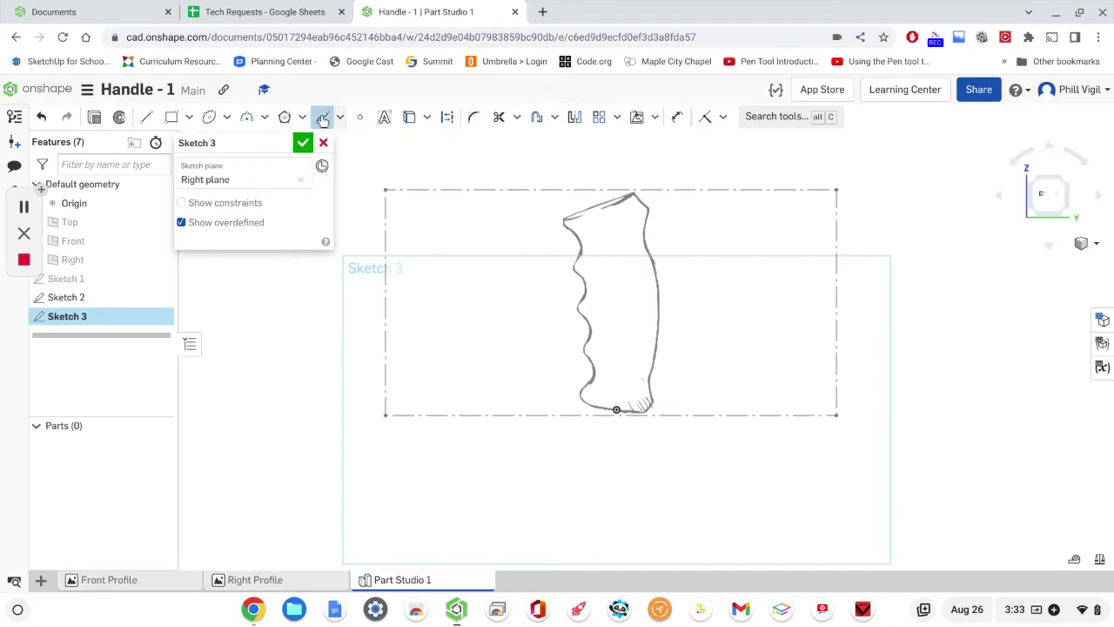
click(617, 409)
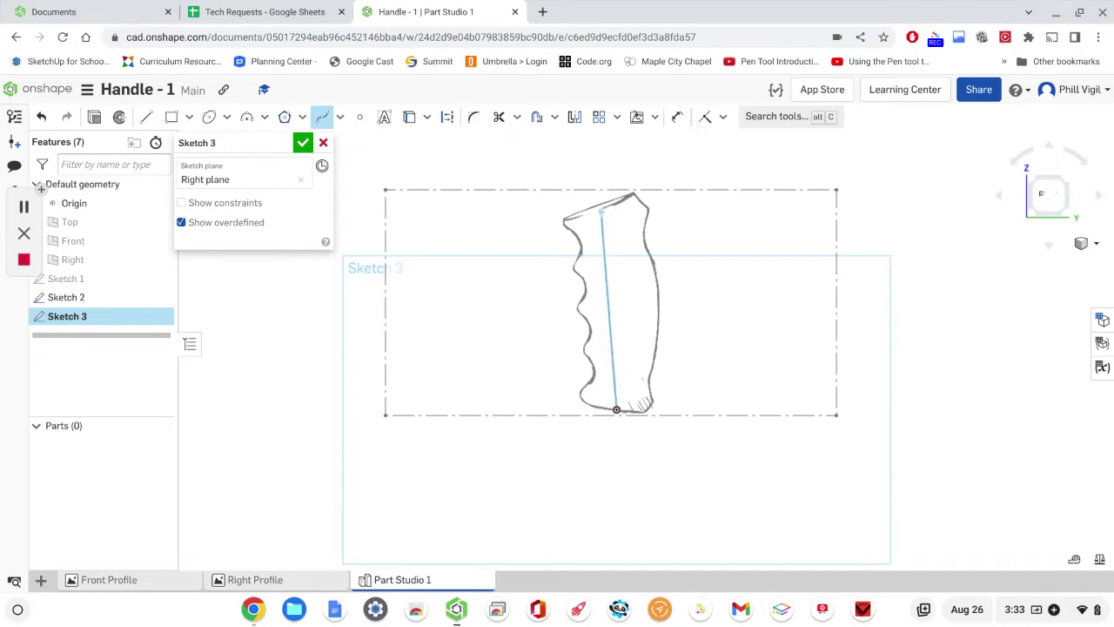
click(601, 211)
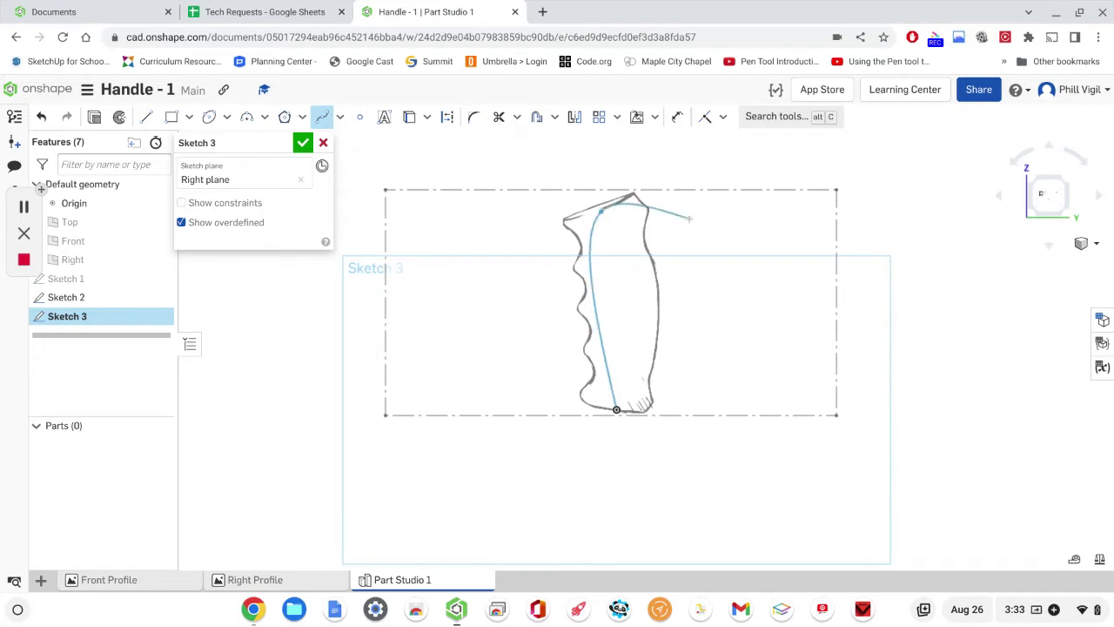
key(Escape)
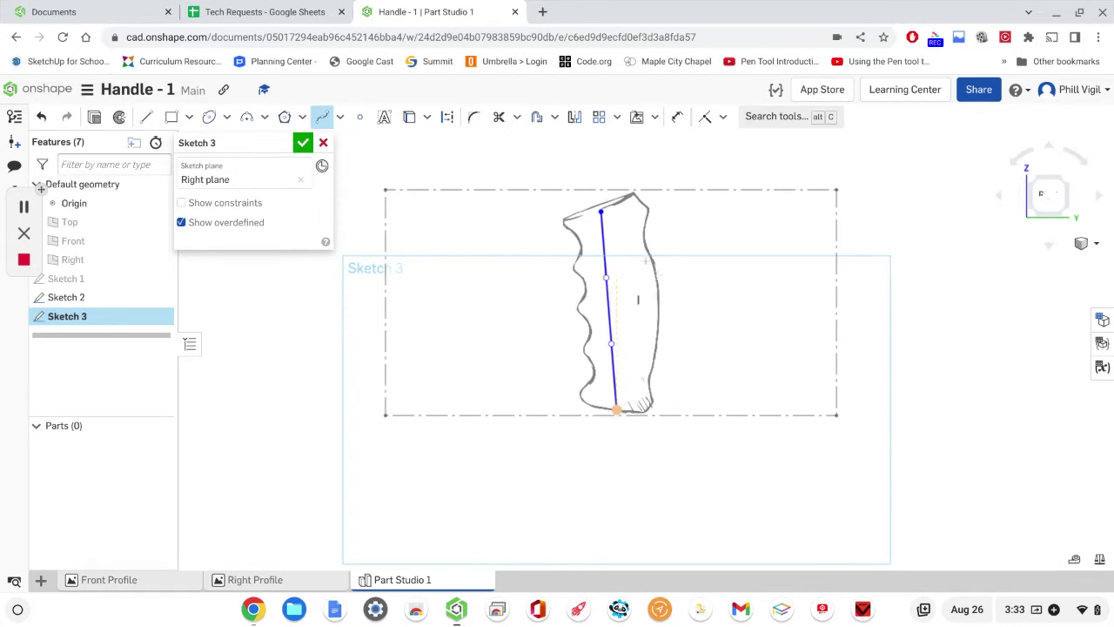
key(Escape)
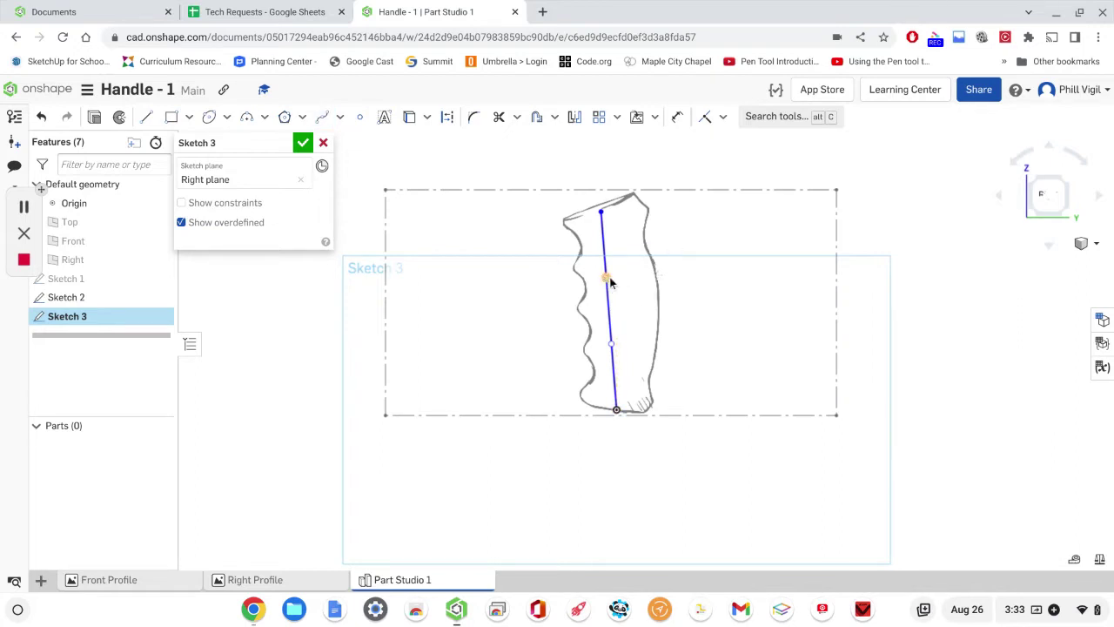
drag(609, 280, 630, 275)
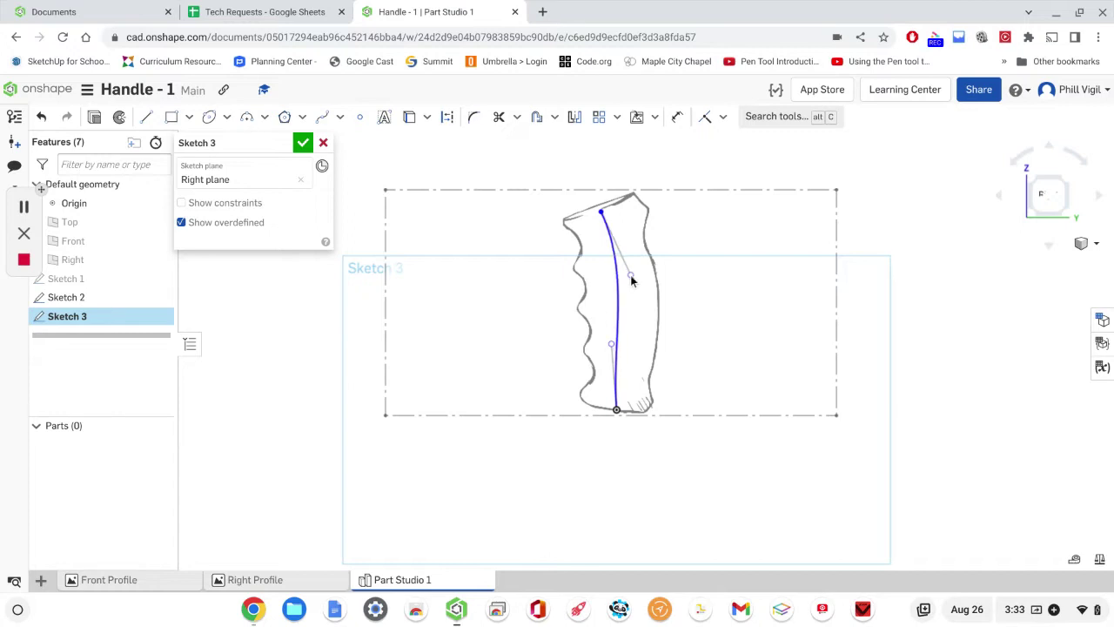
drag(634, 347, 642, 347)
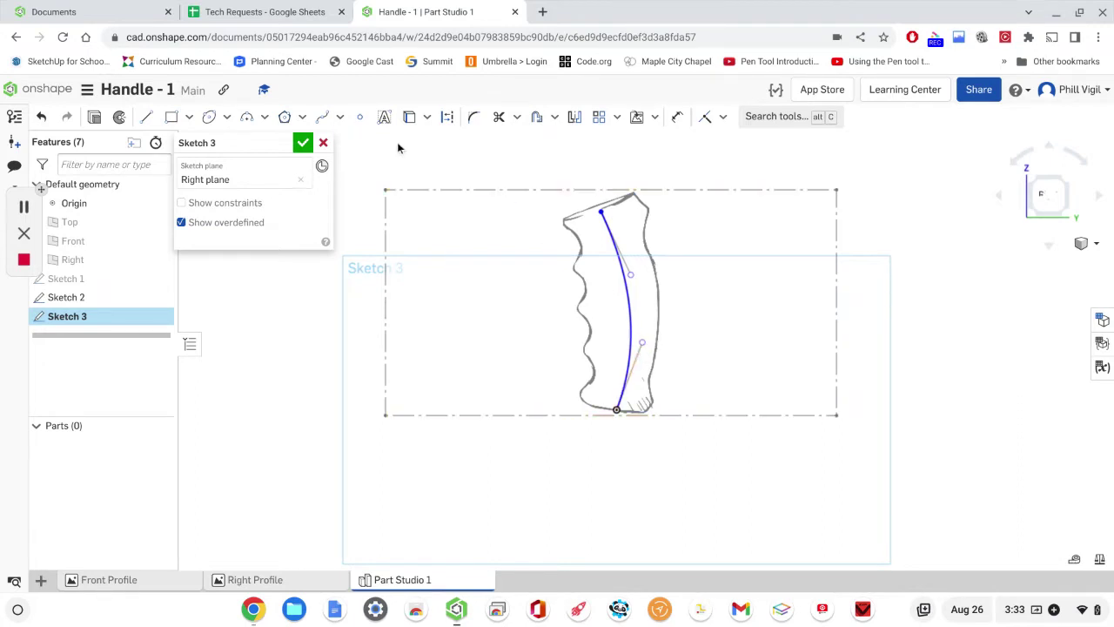
Step: Draw construction lines from each spline endpoint to its adjacent control point
click(449, 119)
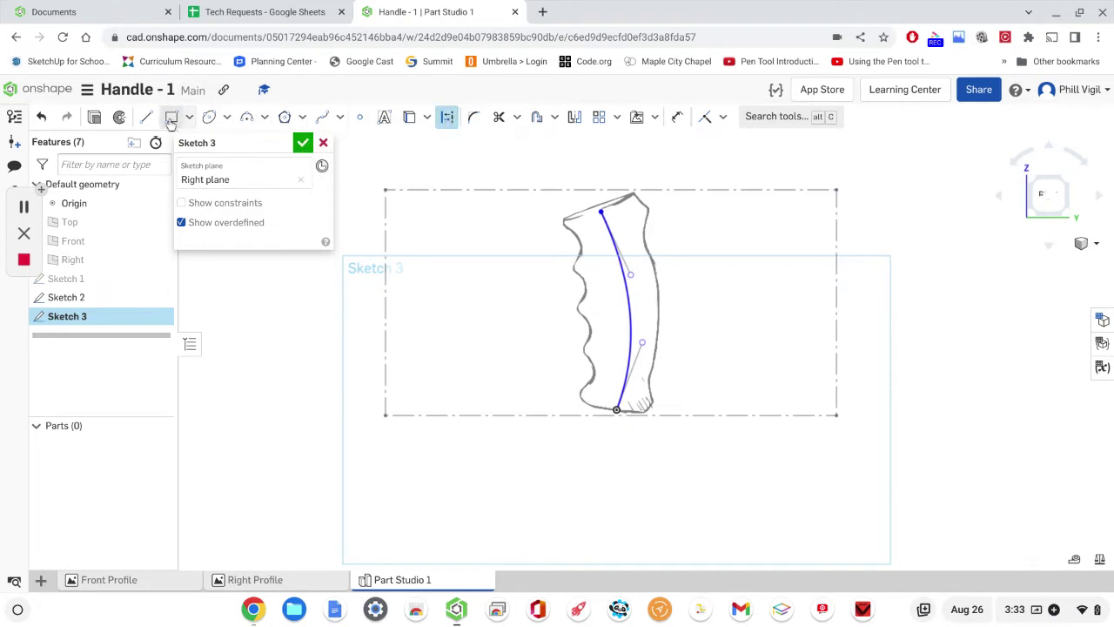
click(147, 118)
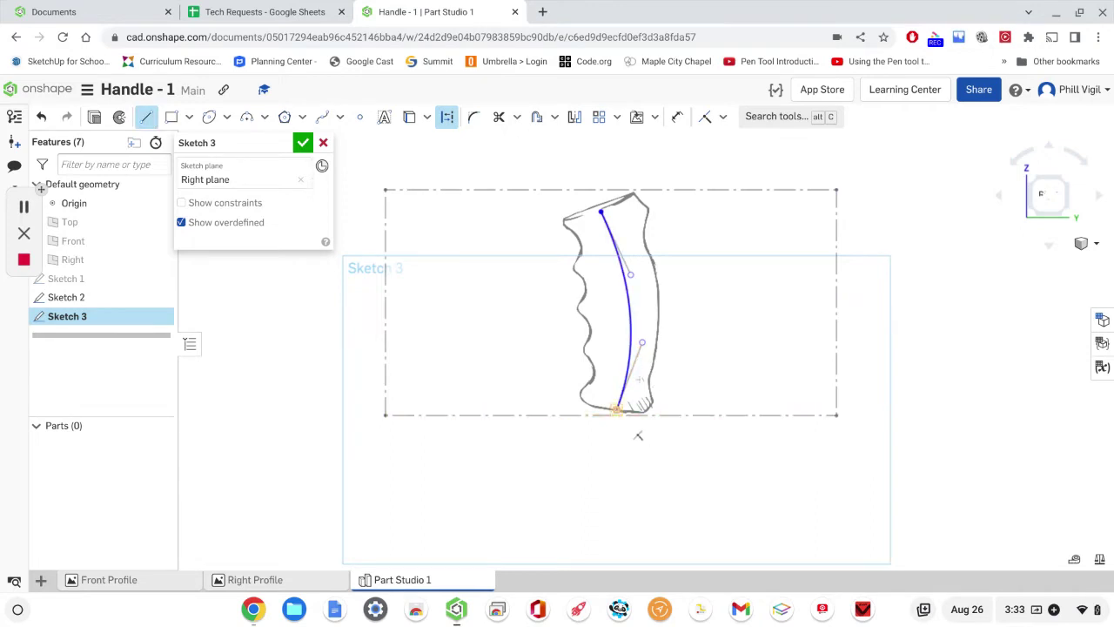
drag(616, 409, 641, 342)
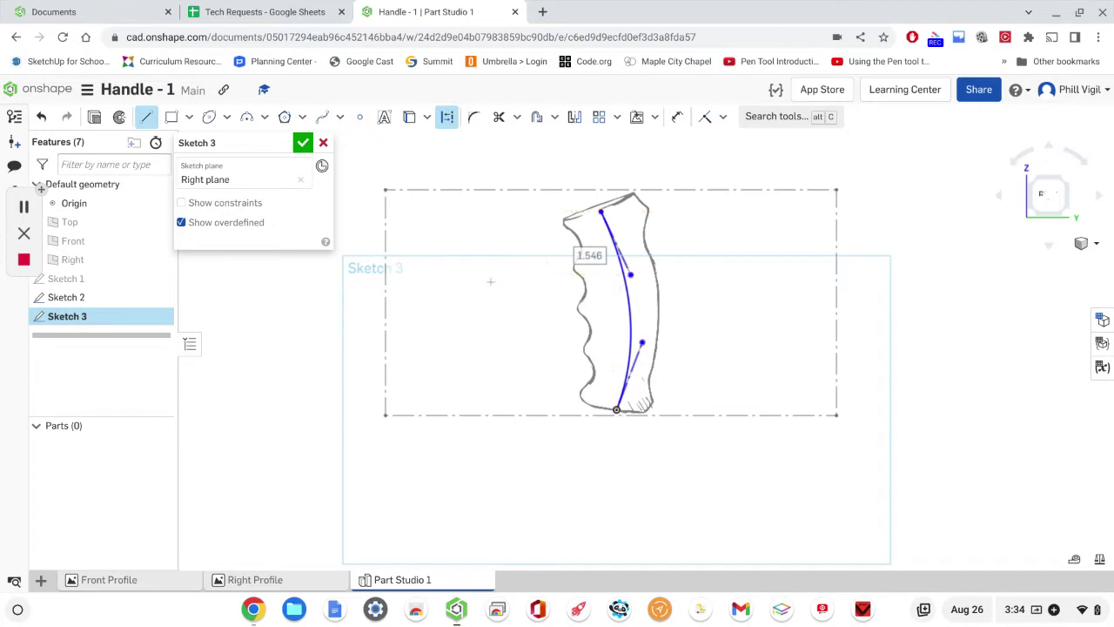
Step: Set the vertical distance between the spline's top endpoint and the origin to 4.525 in
click(676, 117)
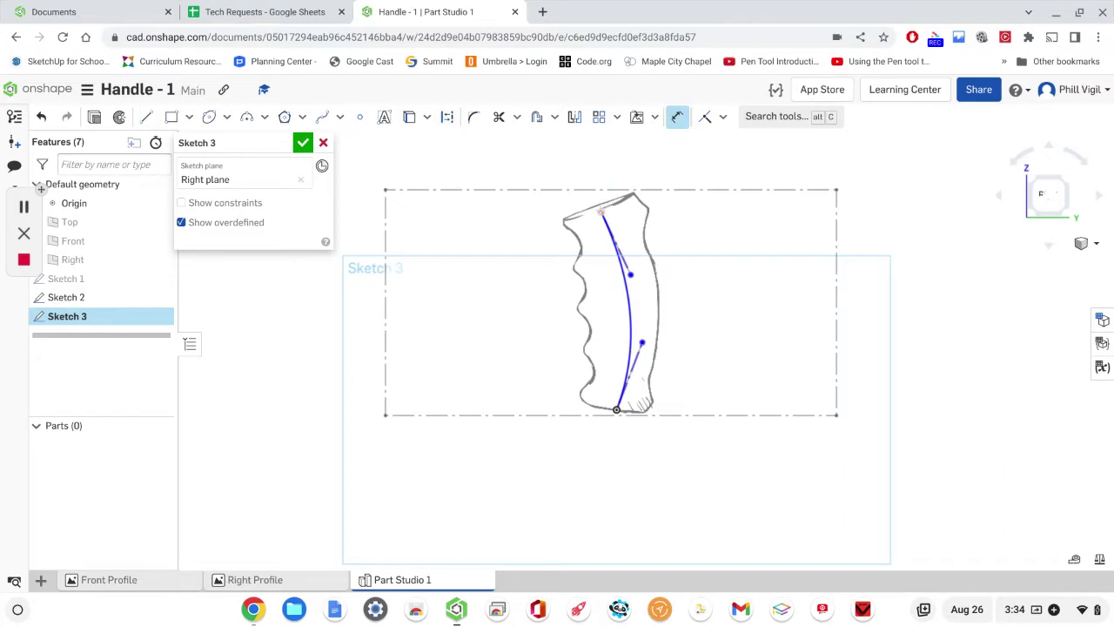
click(616, 409)
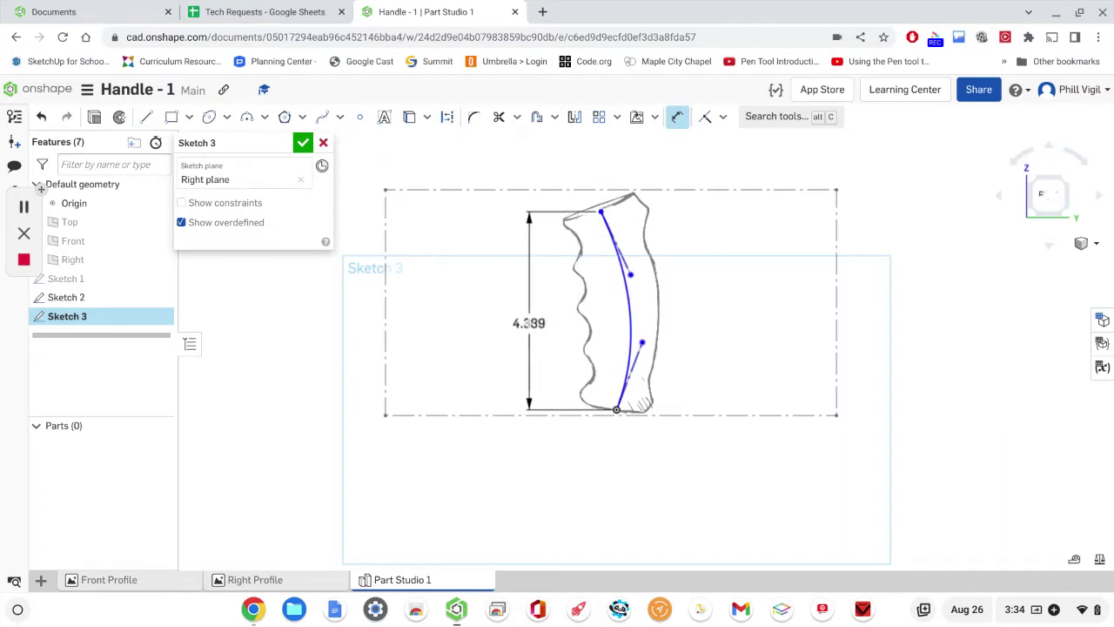
click(528, 324)
text(4.)
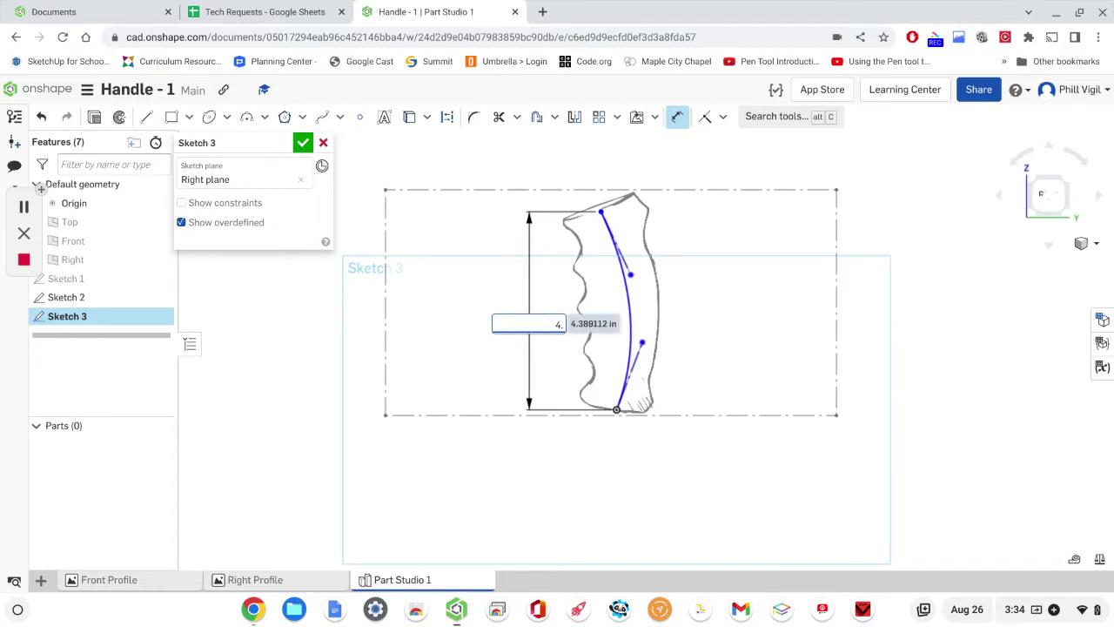
text(525)
key(Return)
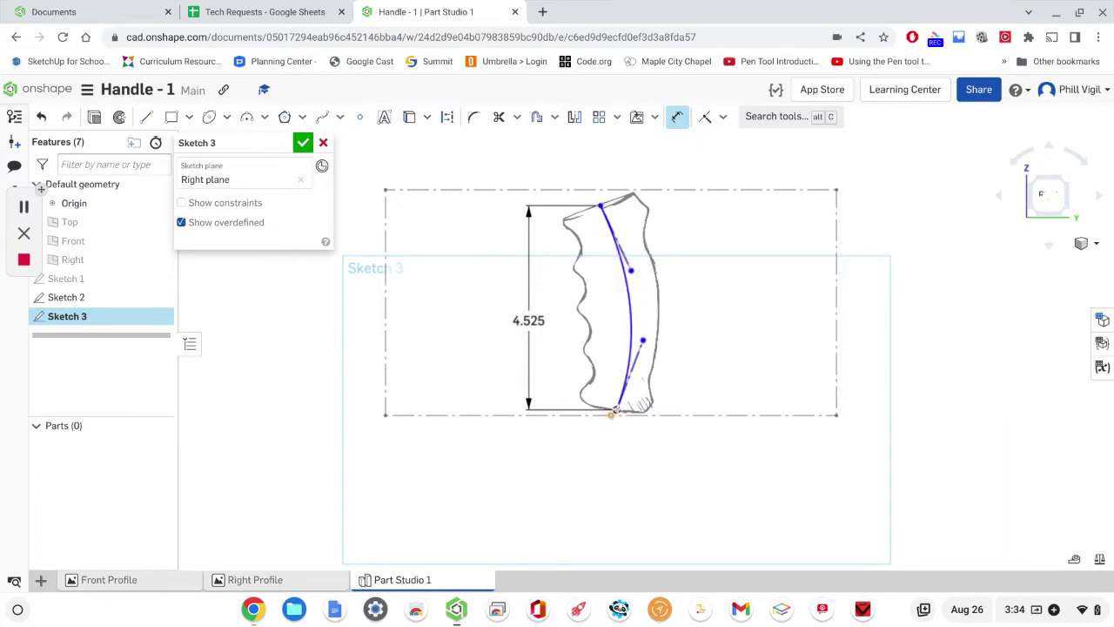
Step: Set the horizontal distance between the spline's top endpoint and the origin to 0.4 in
click(617, 409)
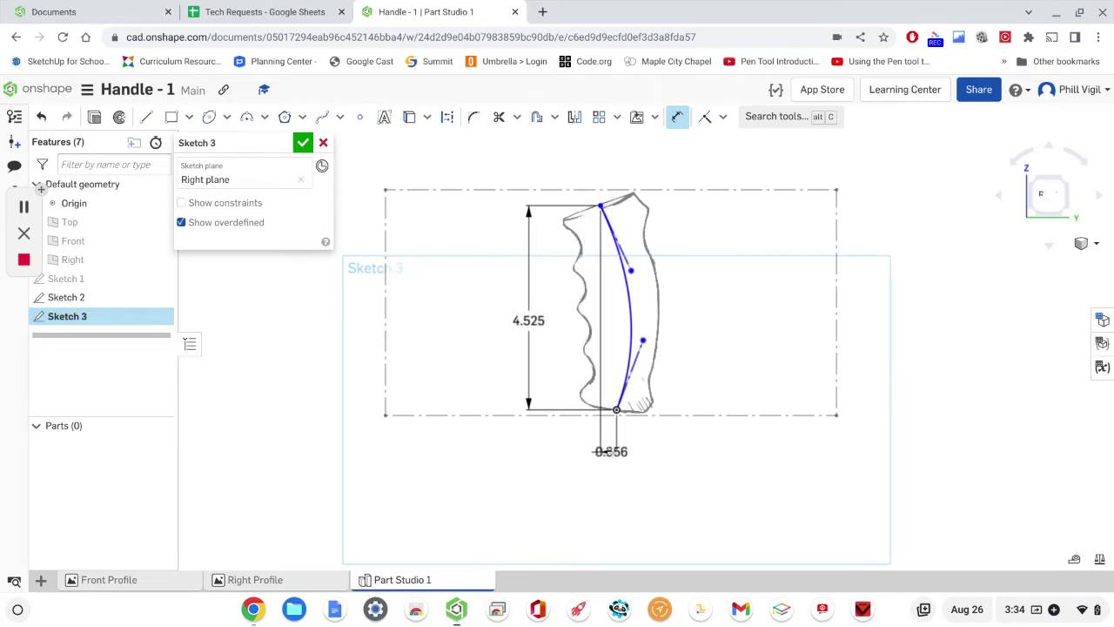
click(605, 469)
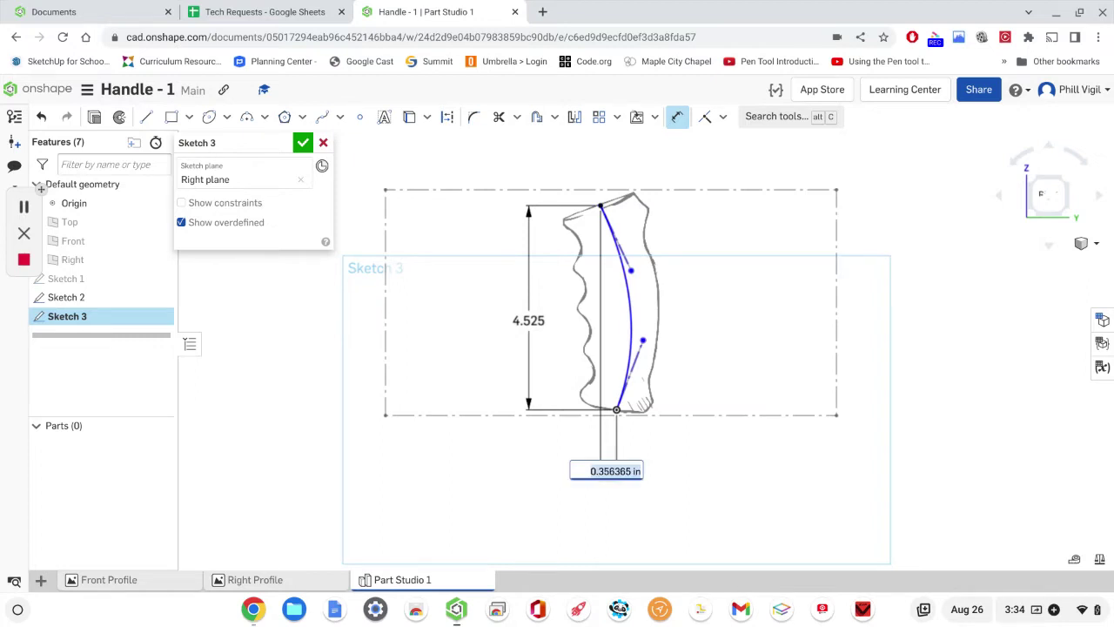
key(BackSpace)
text(.4)
key(Return)
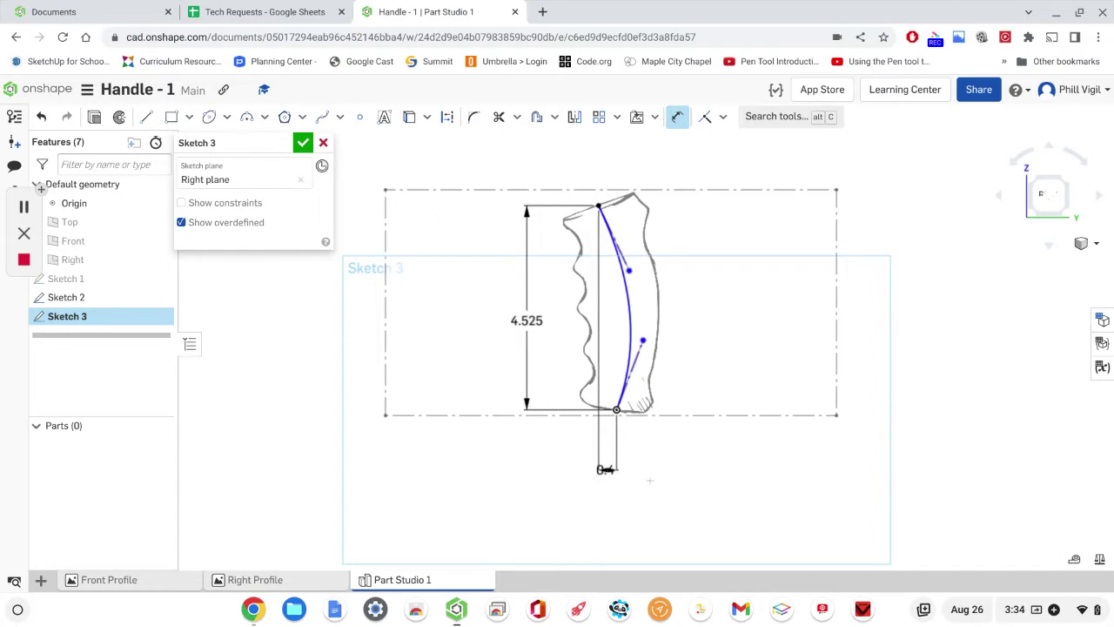
Step: Reposition the 0.4 and 4.525 dimensions closer to the handle outline
scroll(644, 470, up, 3)
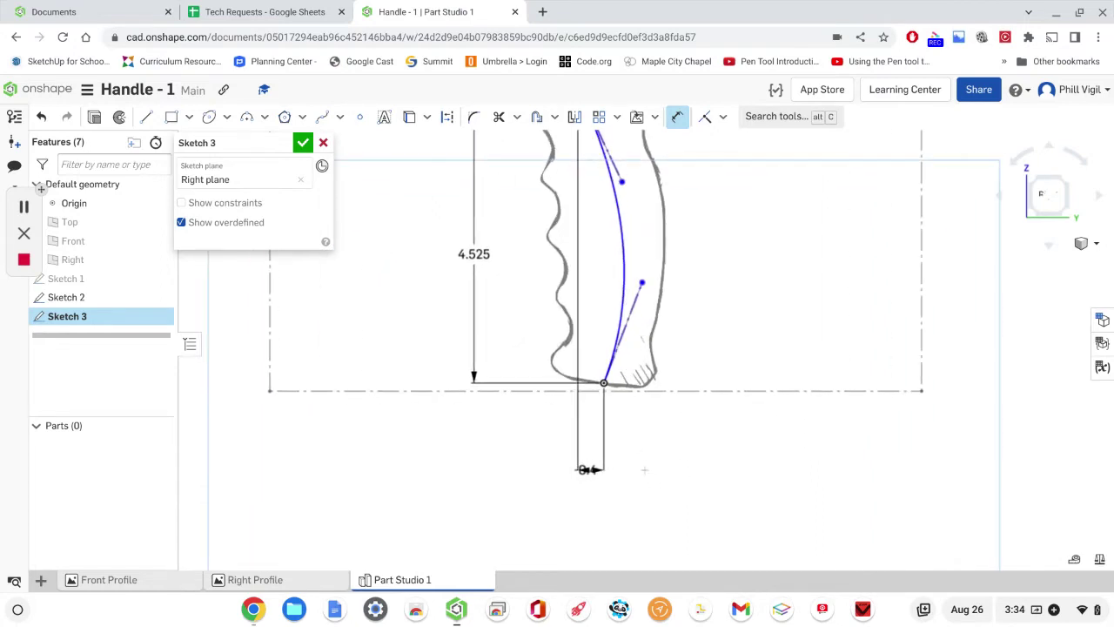
scroll(644, 470, up, 1)
scroll(670, 435, down, 1)
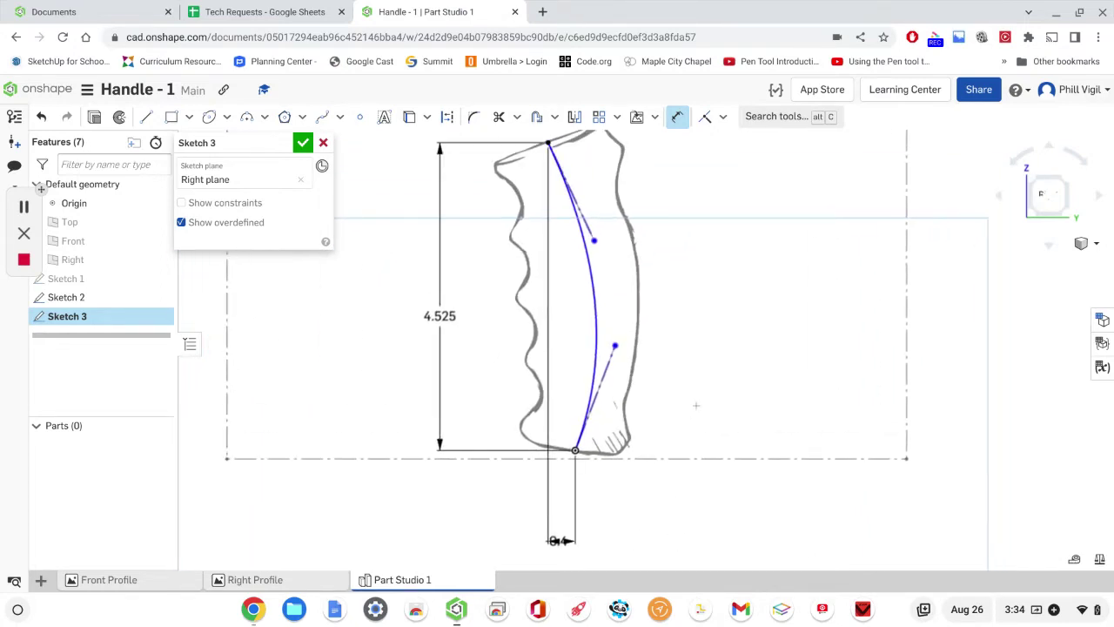
scroll(694, 401, down, 1)
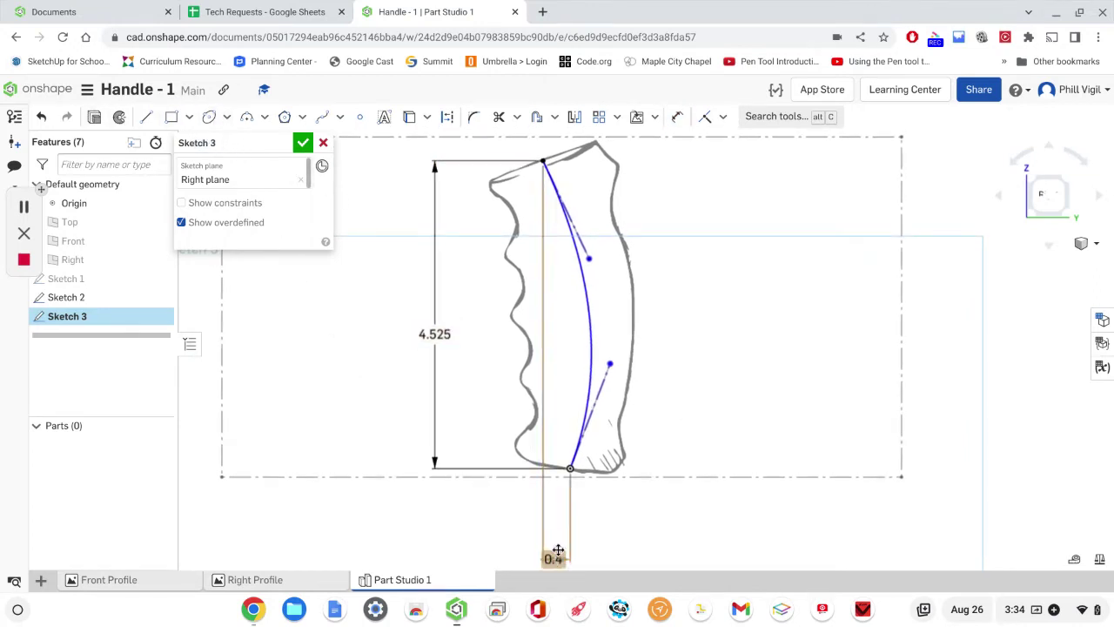
drag(554, 558, 555, 492)
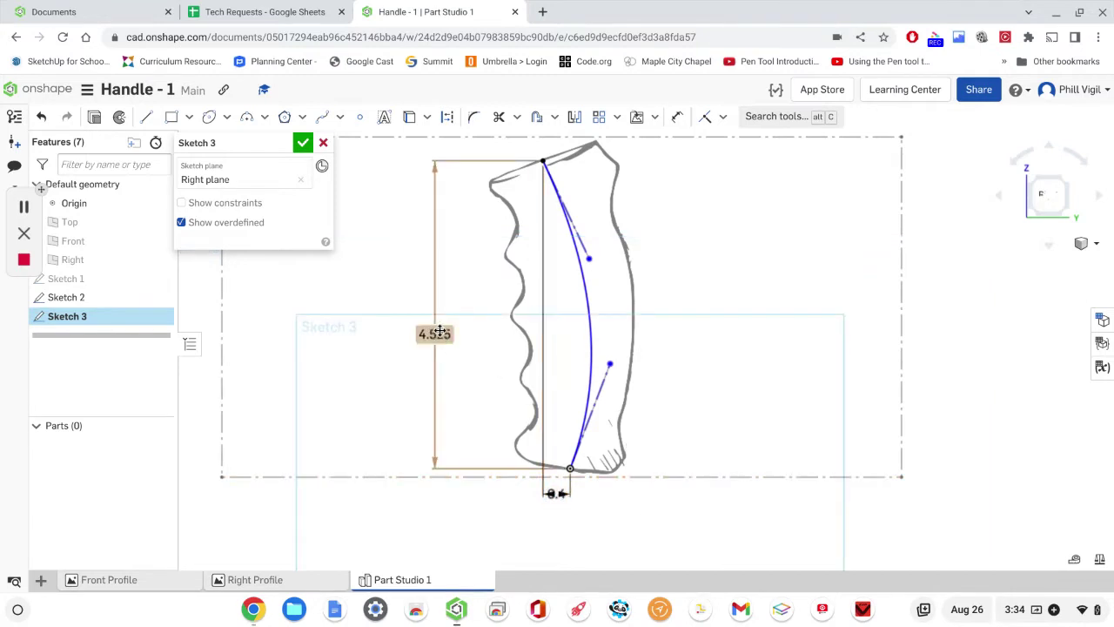
drag(435, 333, 476, 330)
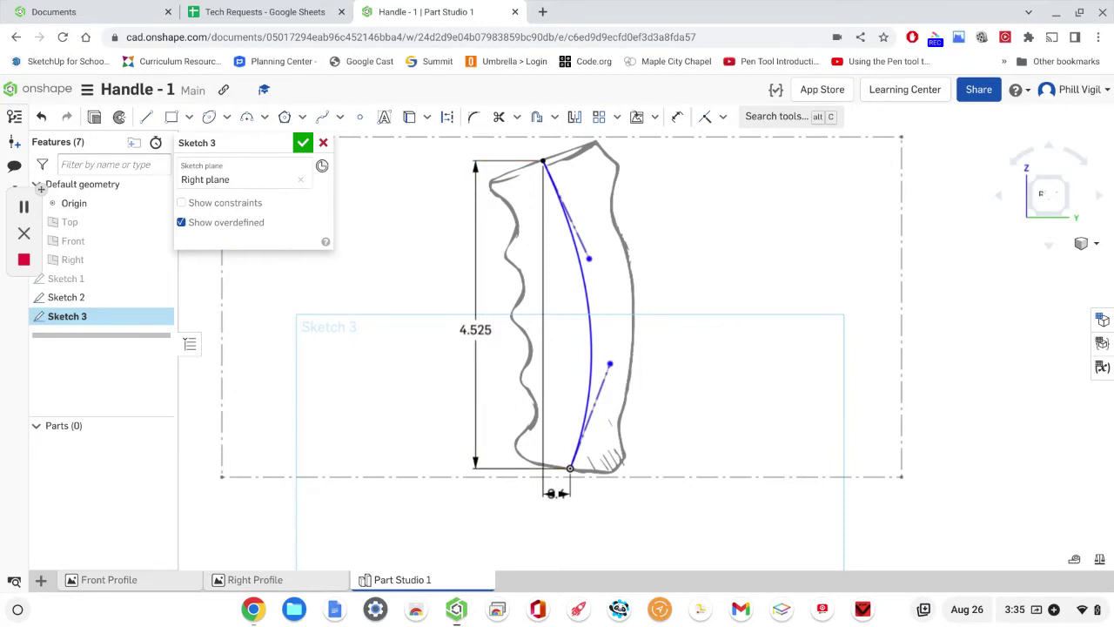
Step: Set the vertical distance from the spline's top endpoint to its upper control point to 1.275 in
click(677, 116)
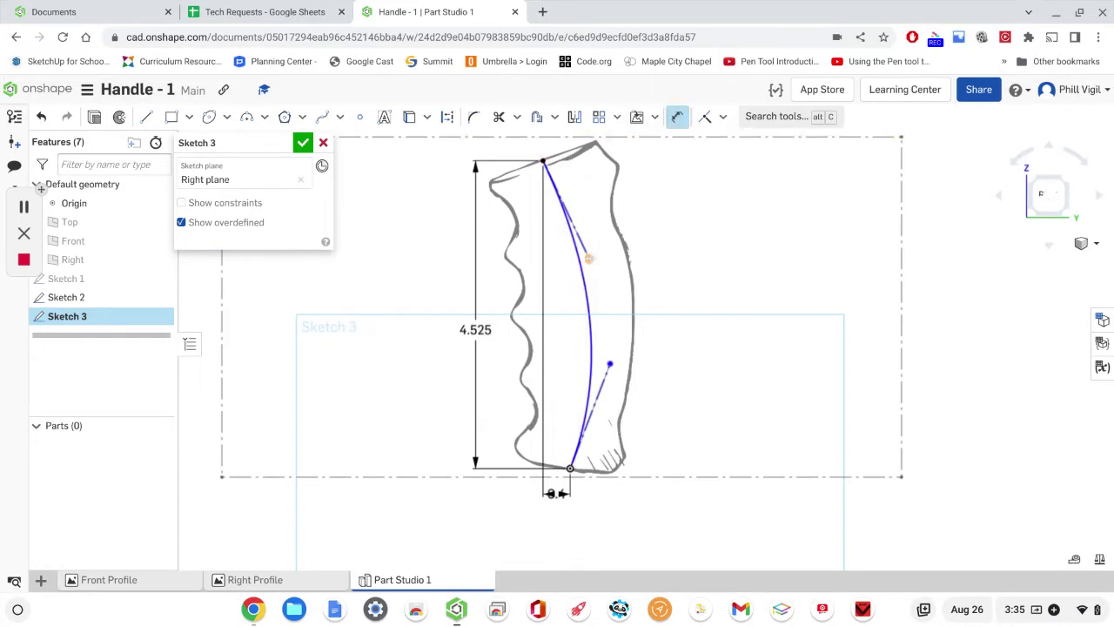
click(588, 257)
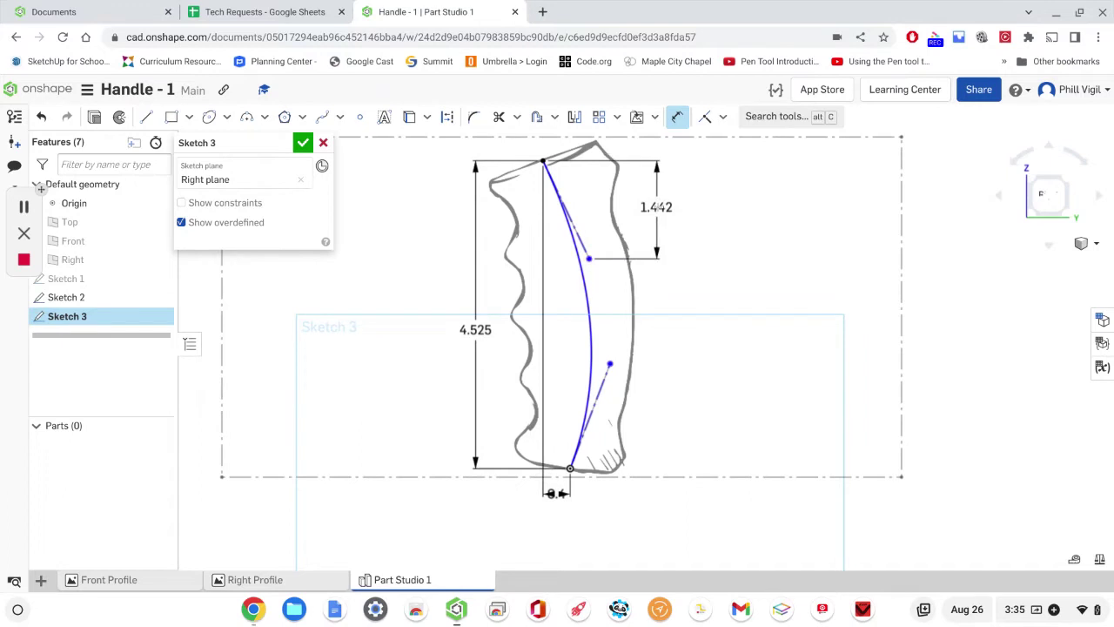
click(657, 207)
text(1)
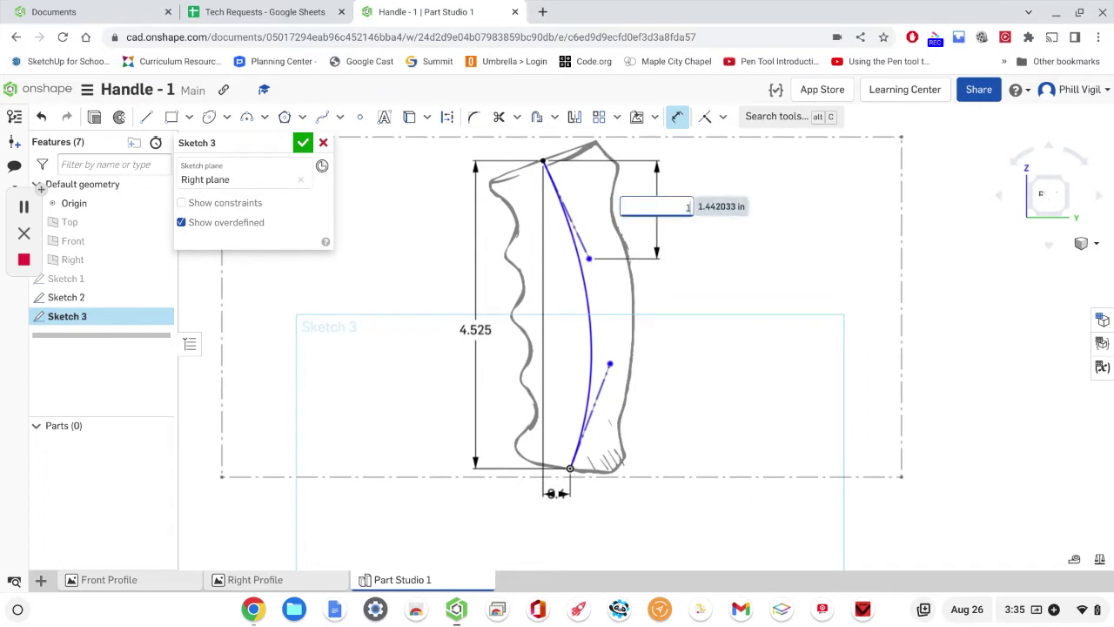
text(.275)
key(Return)
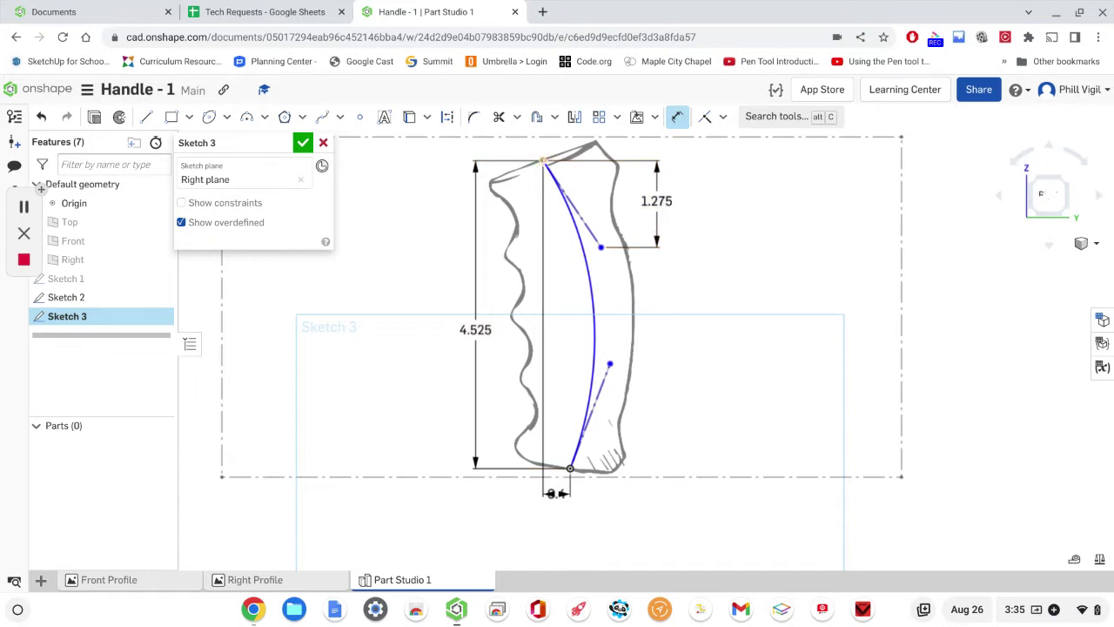
Step: Set the horizontal distance from the spline's top endpoint to its upper control point to 0.5 in
click(542, 161)
click(601, 247)
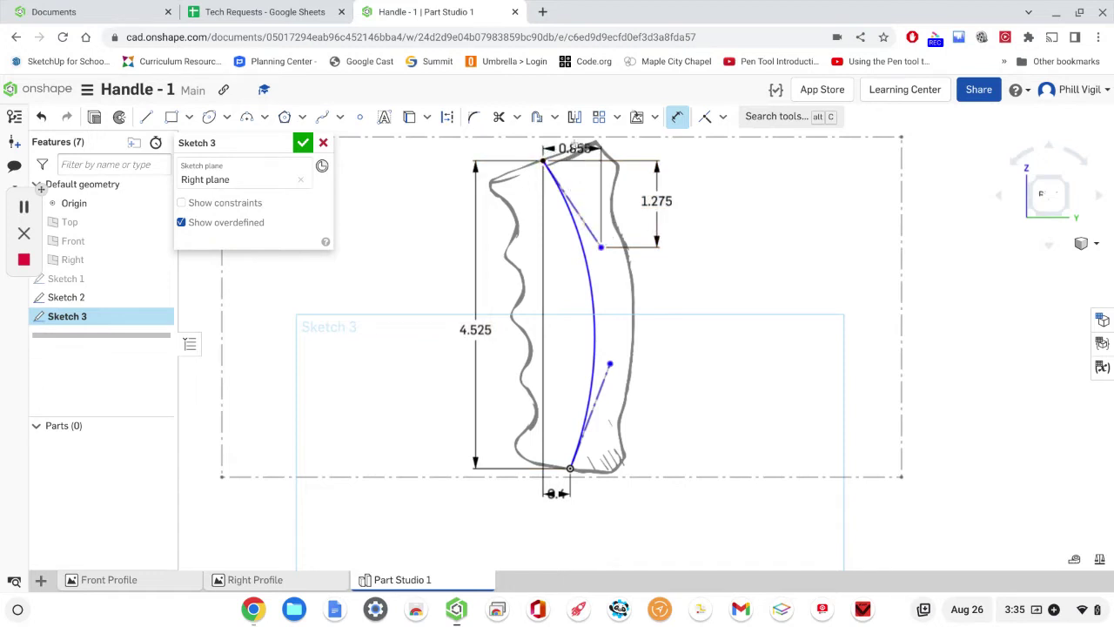
middle_drag(570, 141, 567, 194)
click(567, 175)
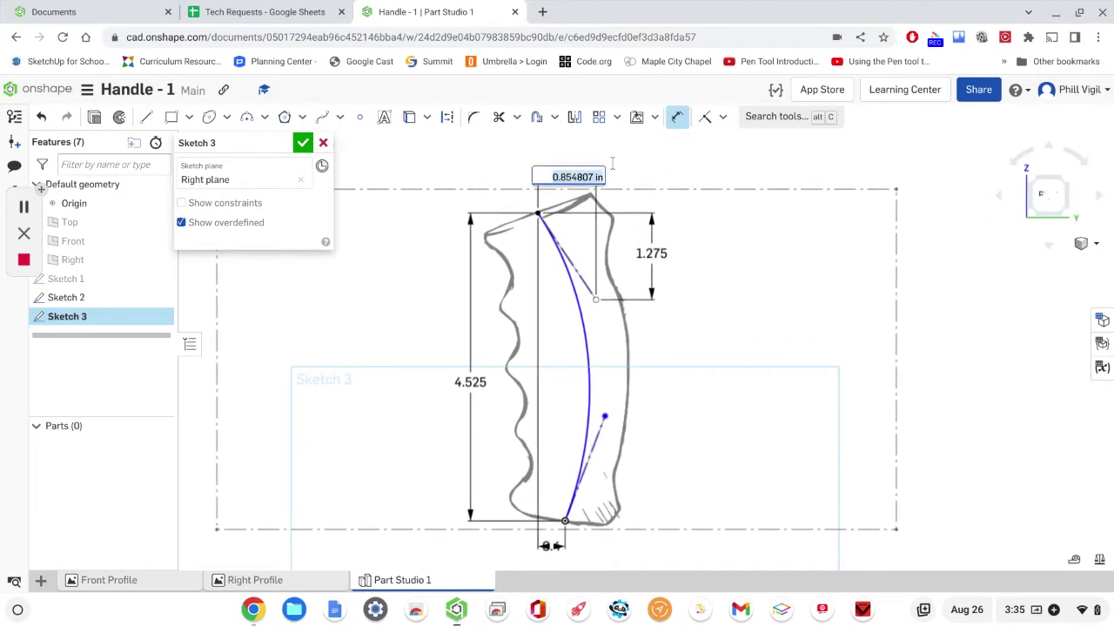
key(BackSpace)
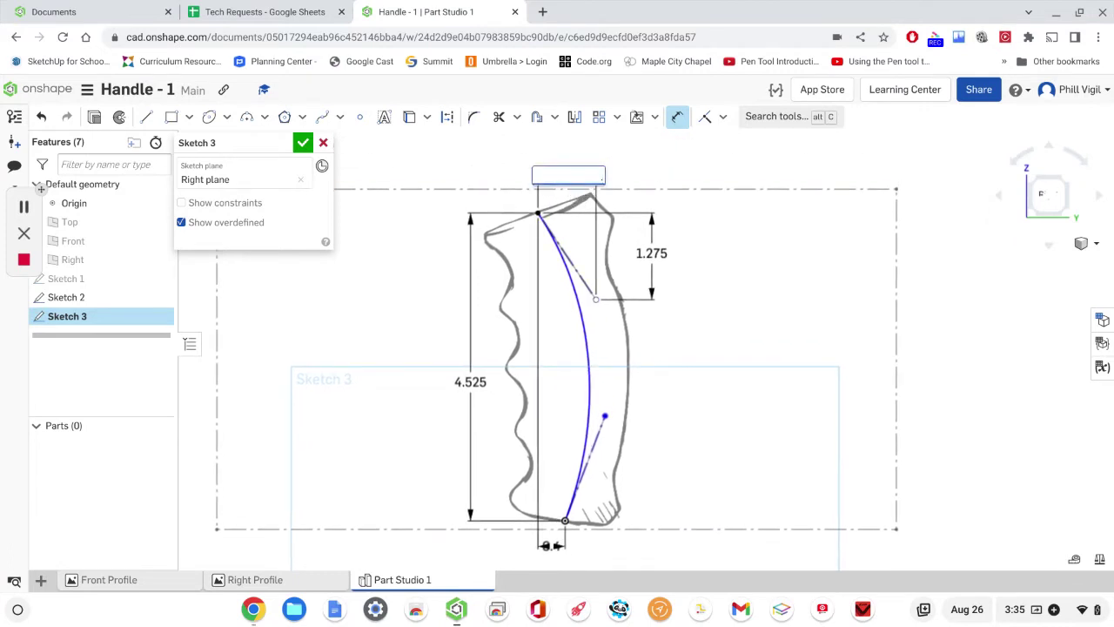
text(.5)
key(Return)
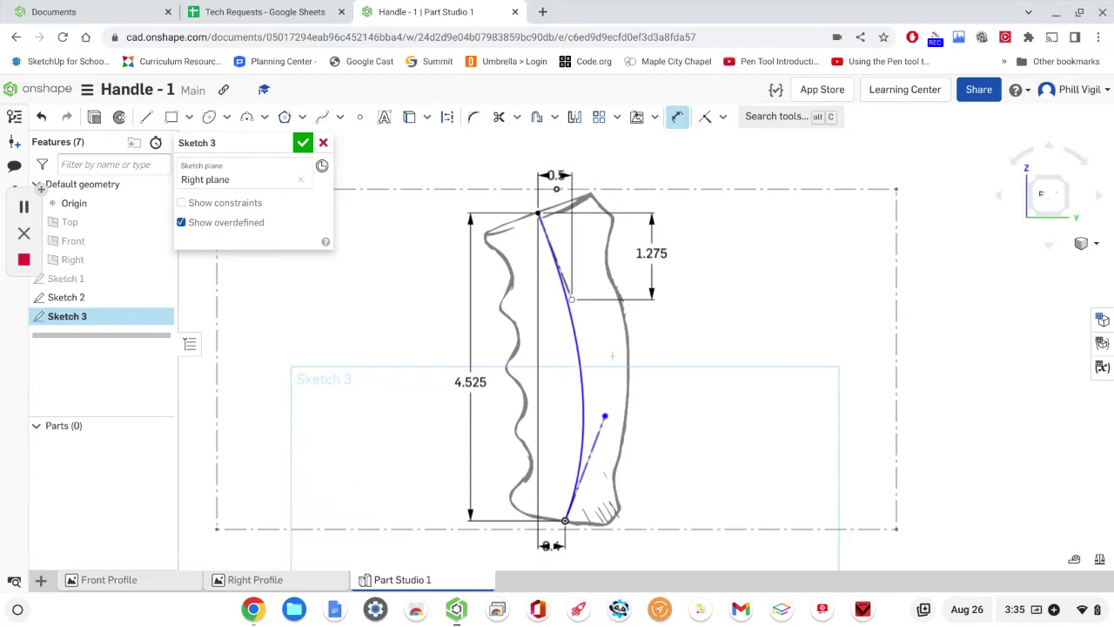
Step: Set the vertical distance from the spline's bottom endpoint to its lower control point to 1.725 in
mouse_move(666, 471)
middle_down()
mouse_move(662, 412)
mouse_move(615, 355)
middle_up()
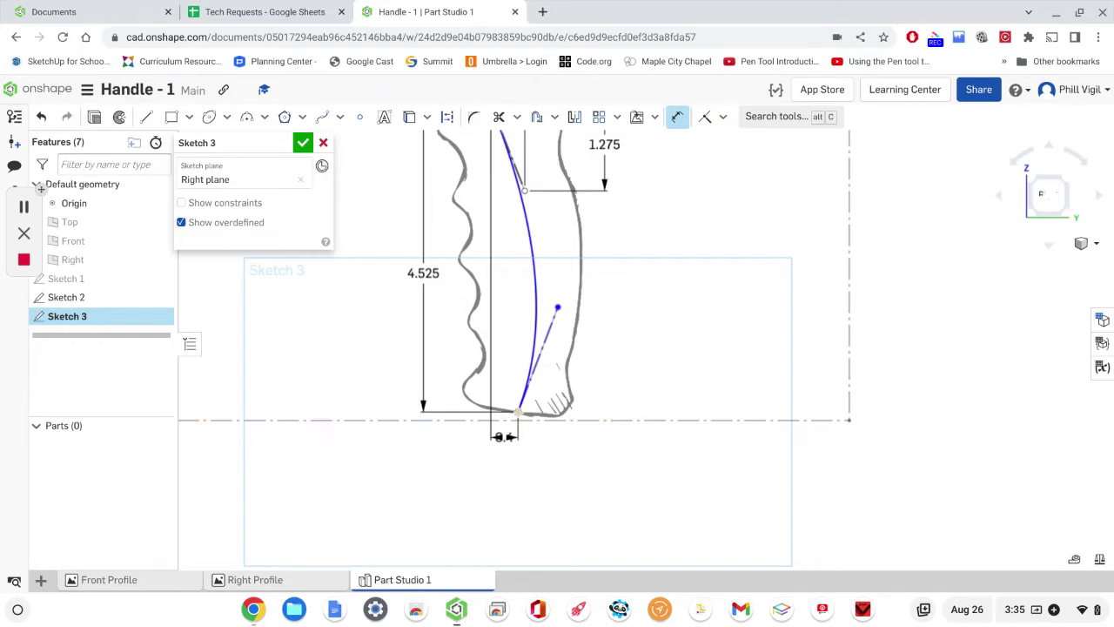
click(557, 307)
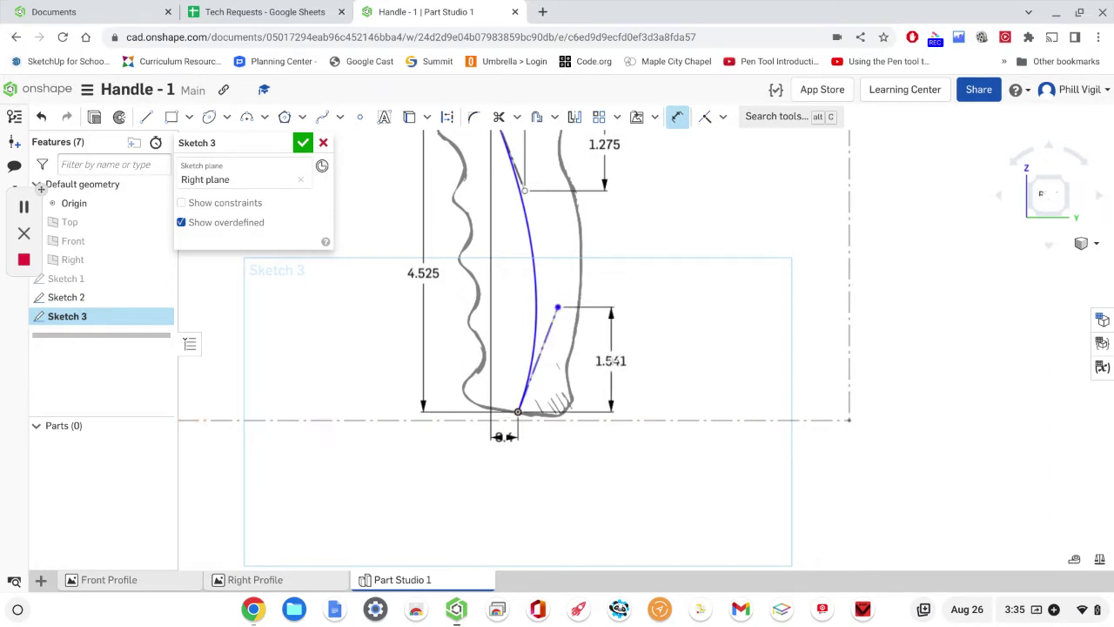
click(614, 349)
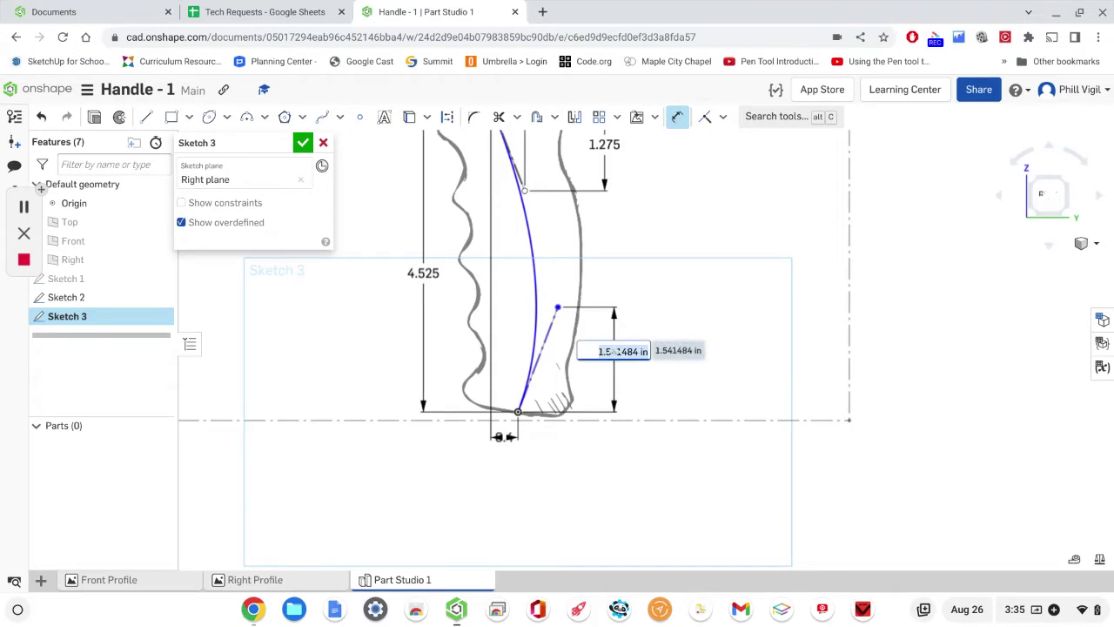
text(1)
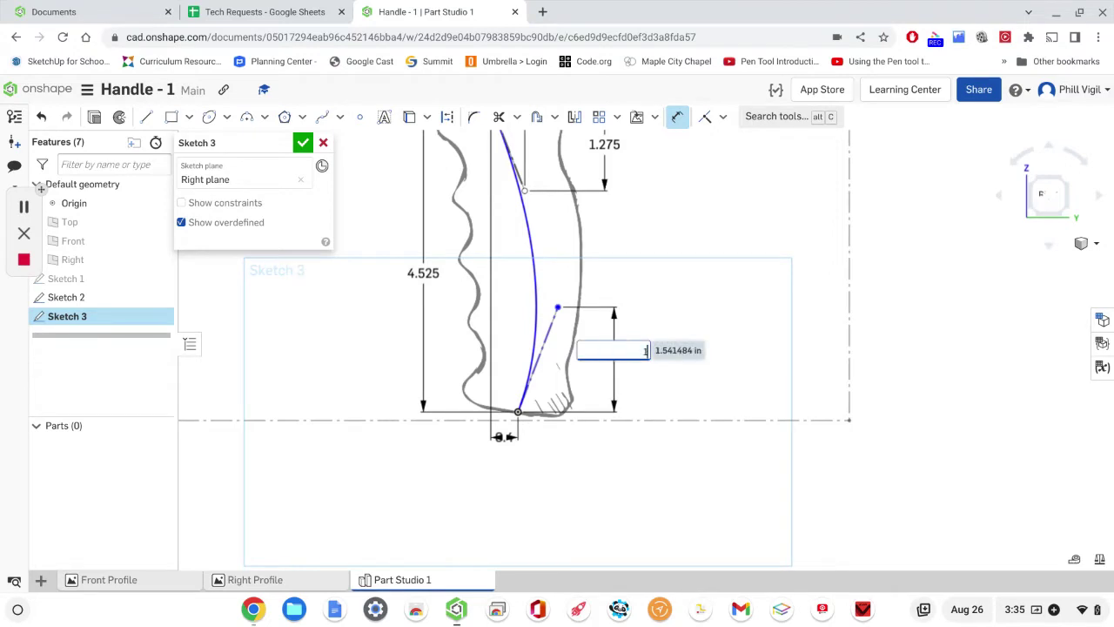
text(.725)
key(Return)
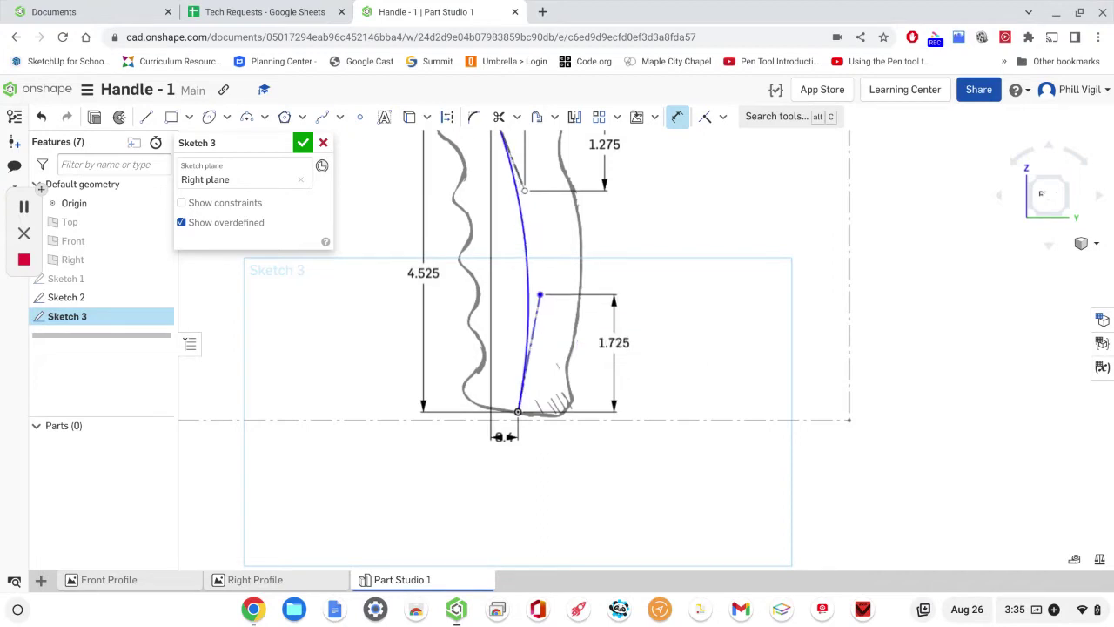
Step: Set the horizontal distance from the spline's bottom endpoint to its lower control point to 0.23 in
click(518, 412)
click(540, 295)
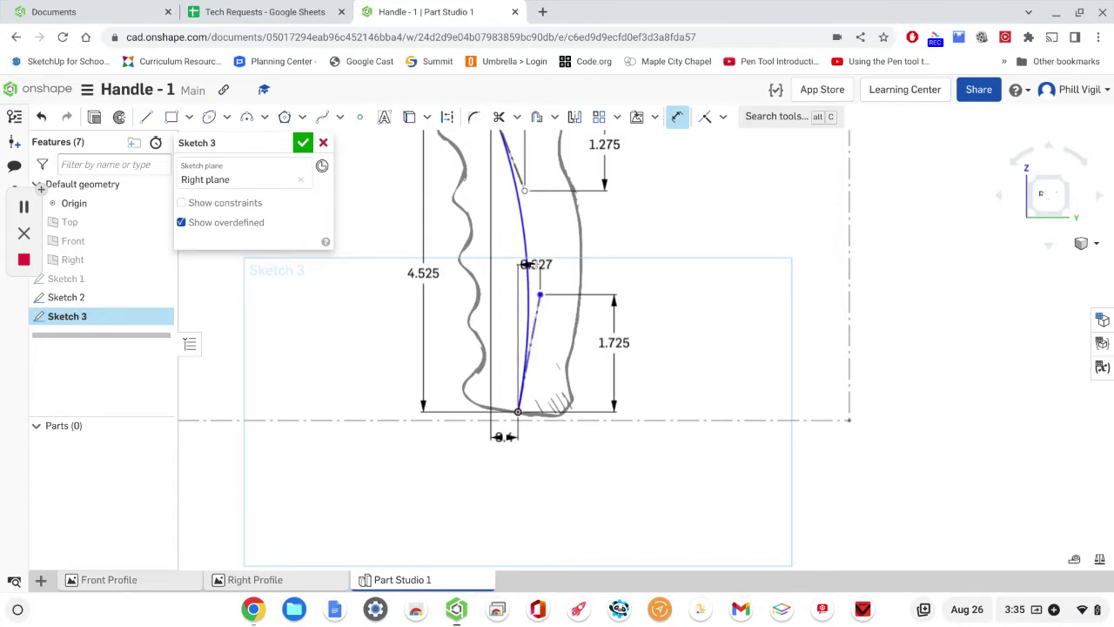
click(531, 263)
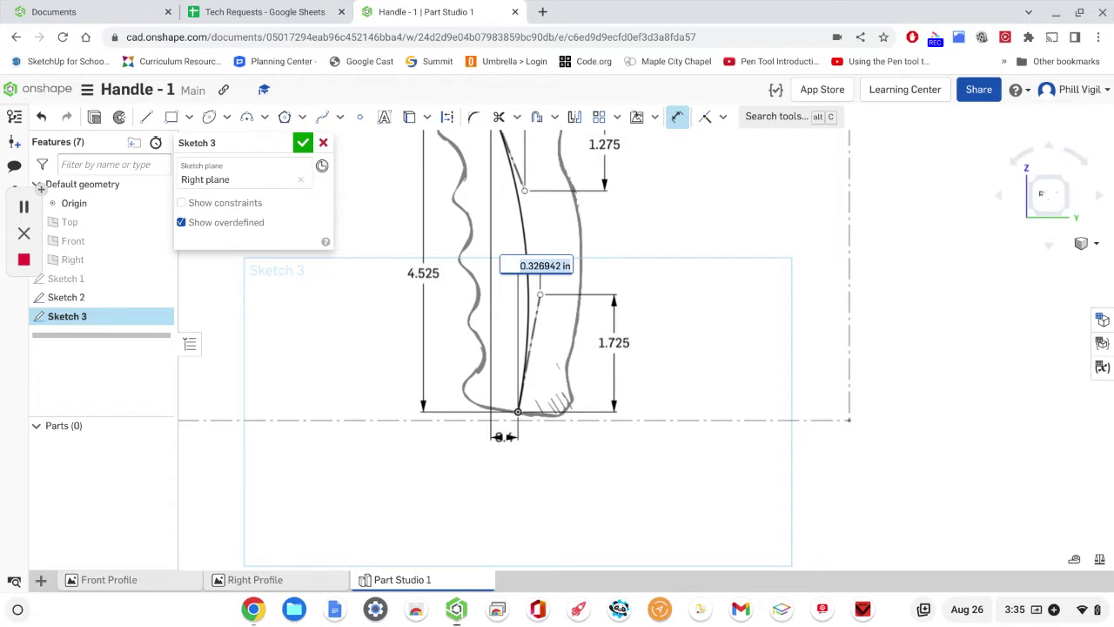
key(BackSpace)
key(Return)
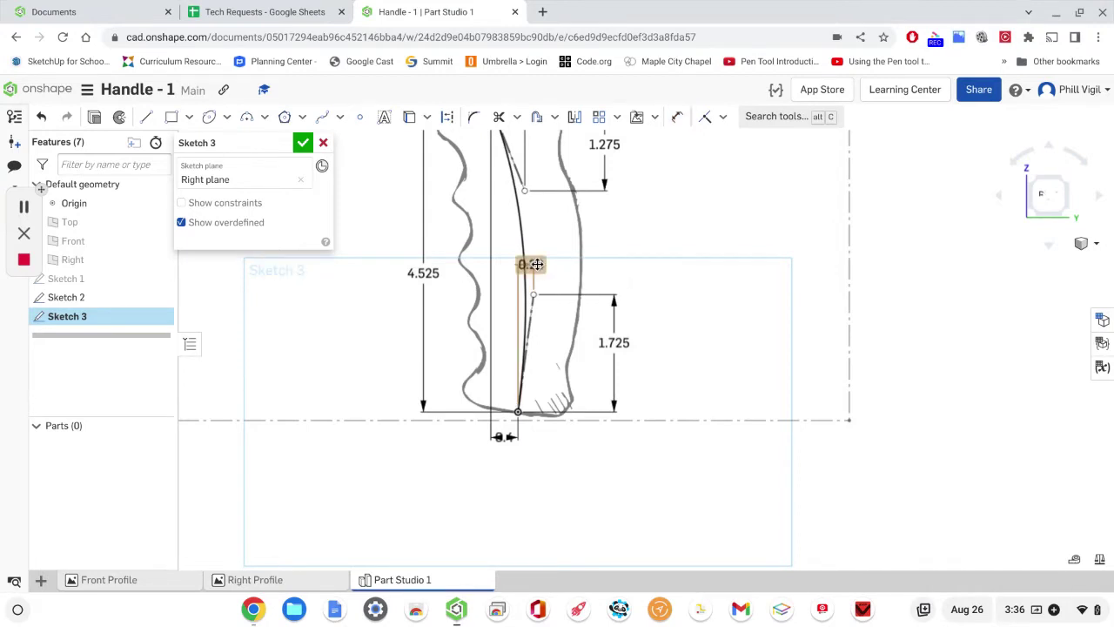
Step: Move the 0.23 and 0.5 dimension labels clear of their arrows and finish the center spline sketch
drag(532, 264, 620, 262)
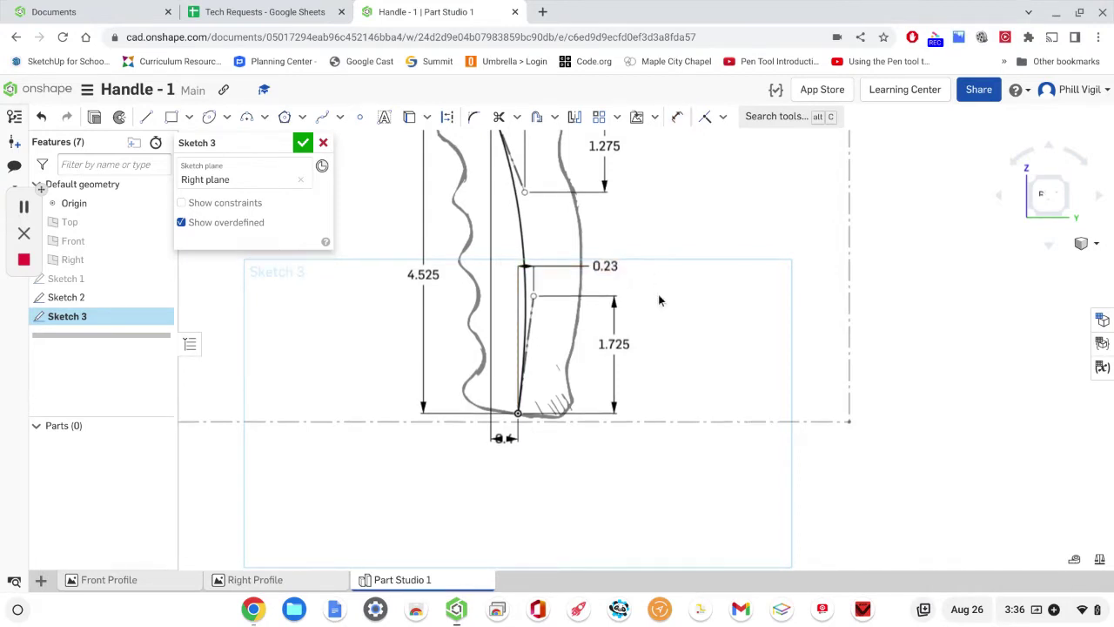
middle_drag(658, 294, 659, 371)
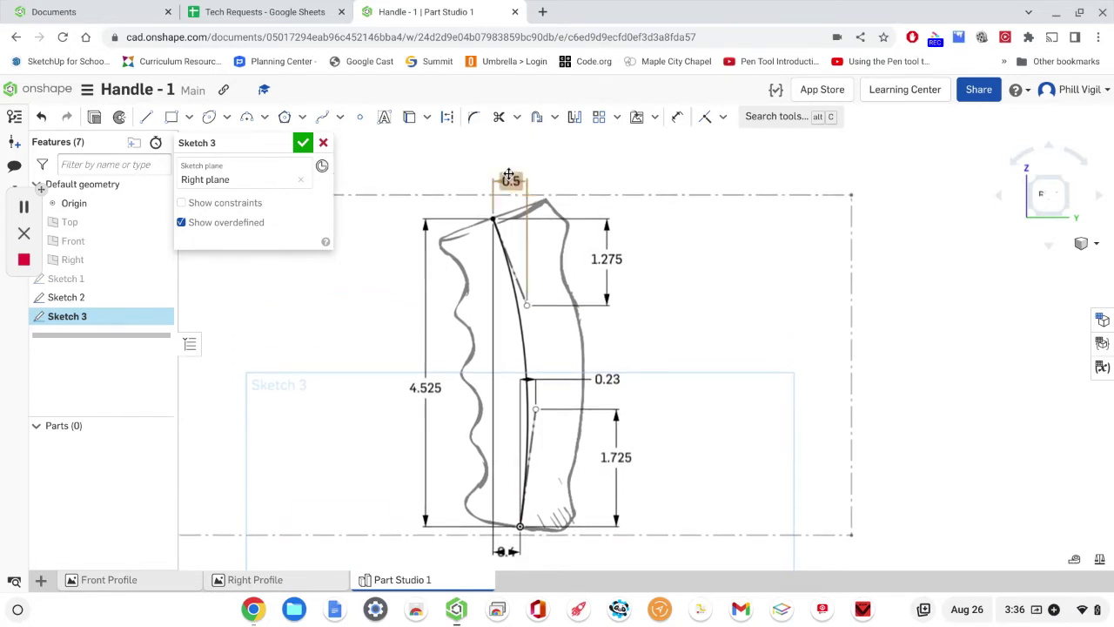
drag(520, 180, 574, 178)
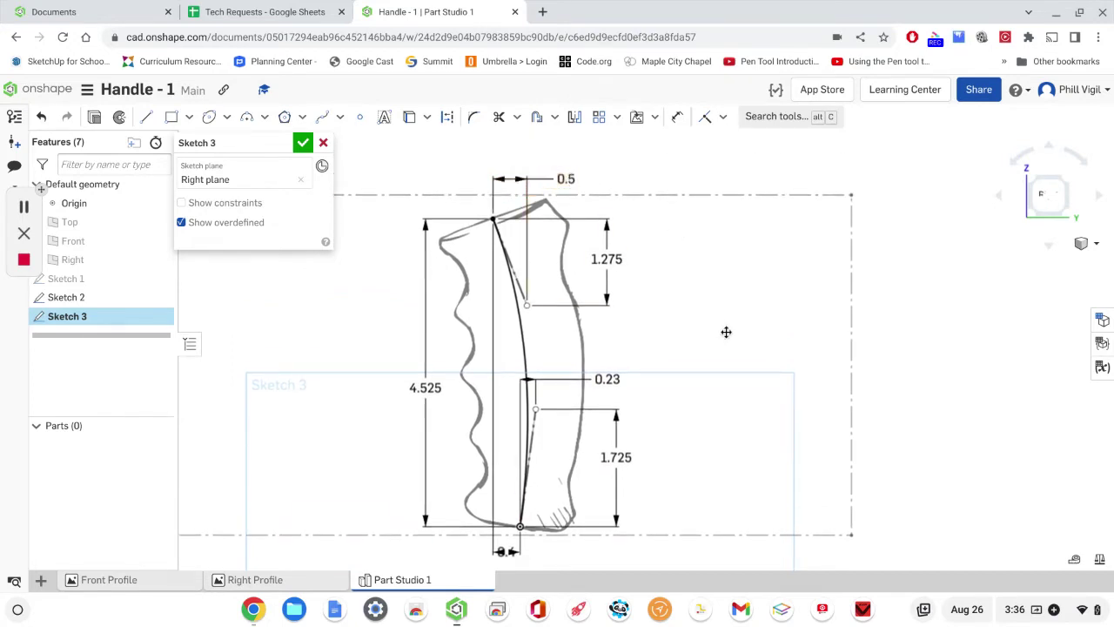
middle_drag(726, 331, 731, 316)
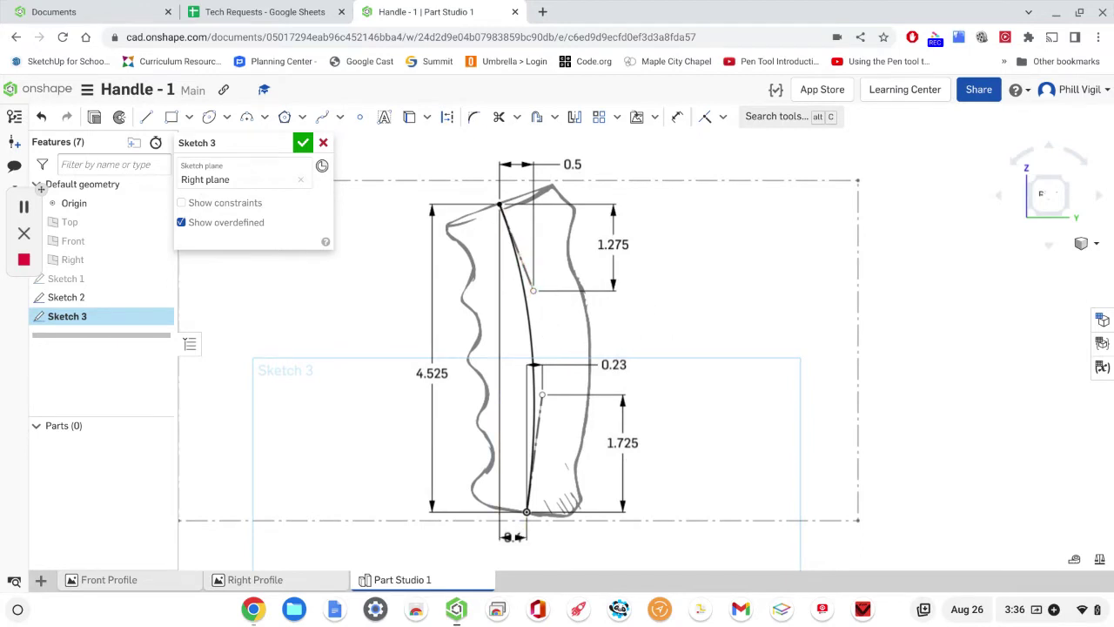
click(302, 144)
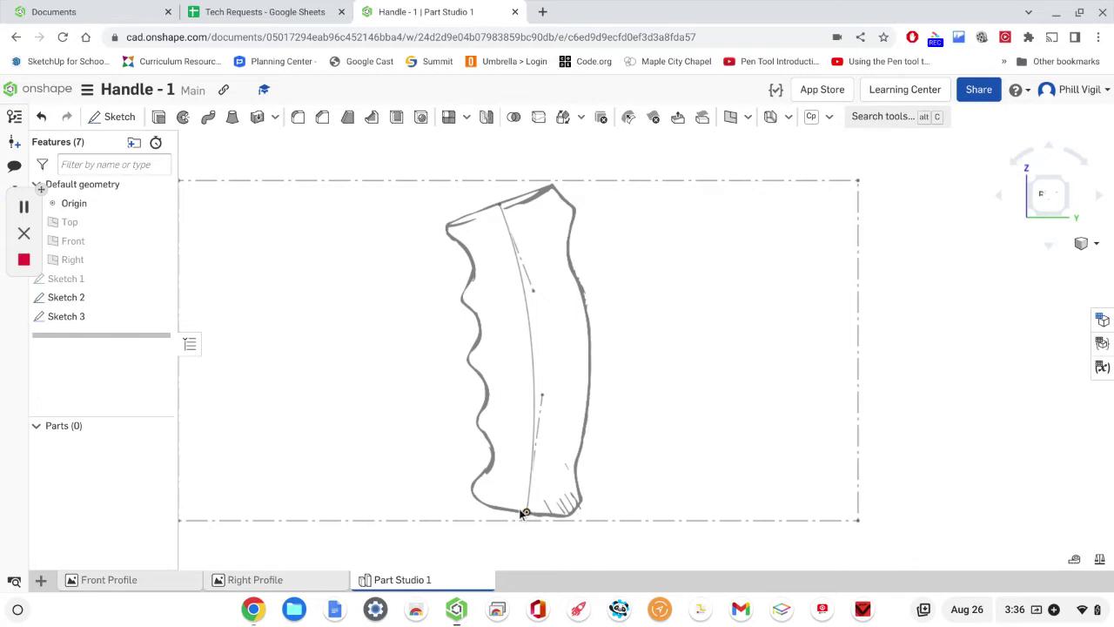
Step: Create a Curve point plane at the spline's top endpoint, using that vertex and the spline
click(732, 118)
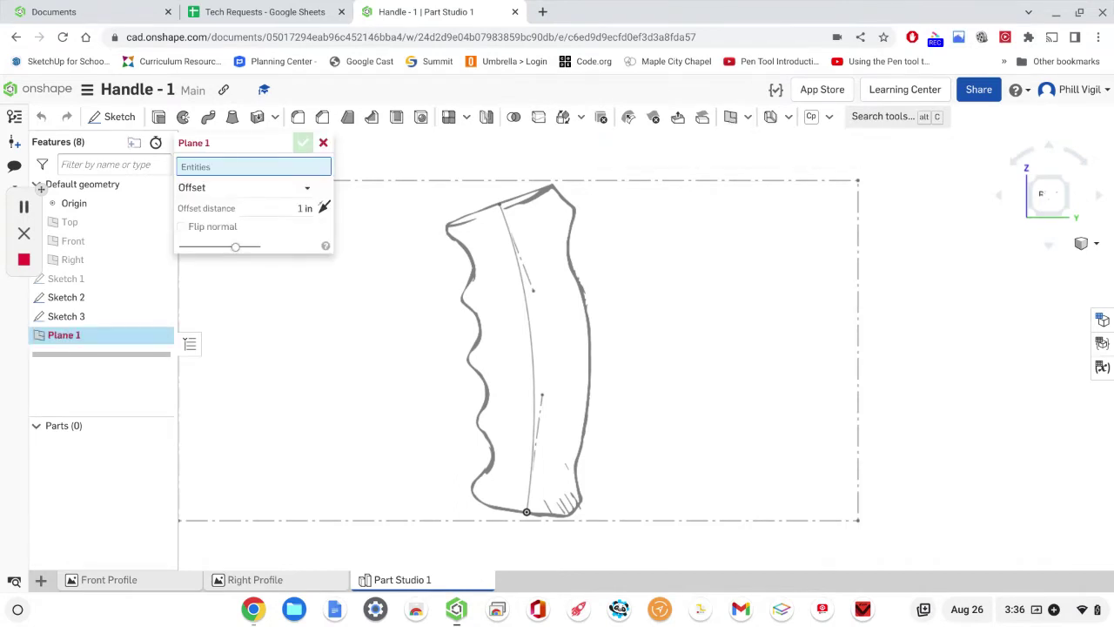
click(278, 190)
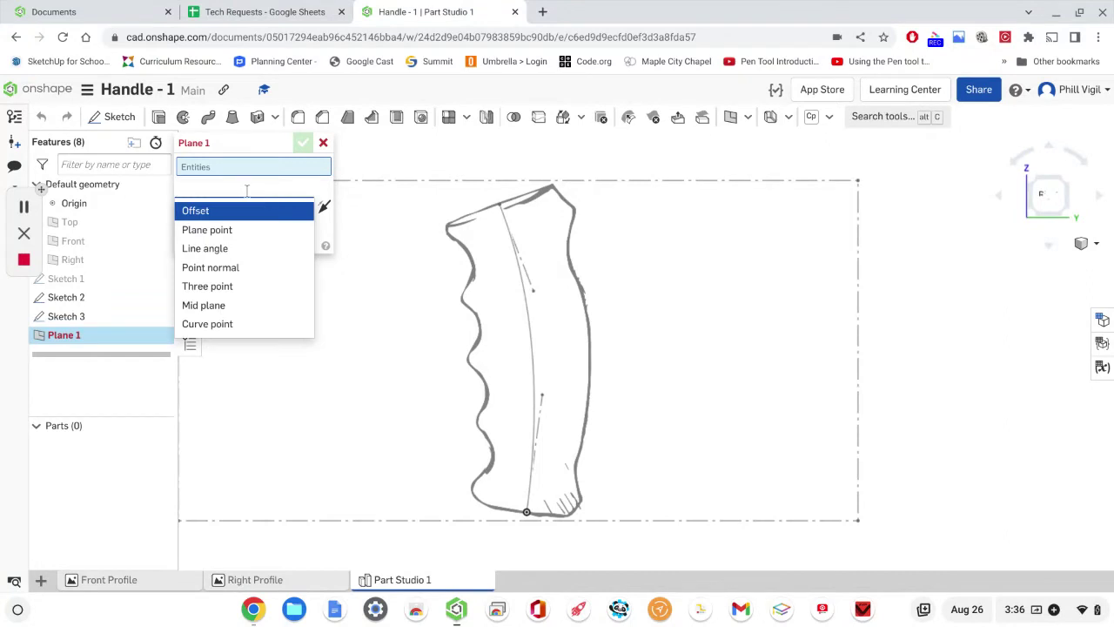
click(209, 324)
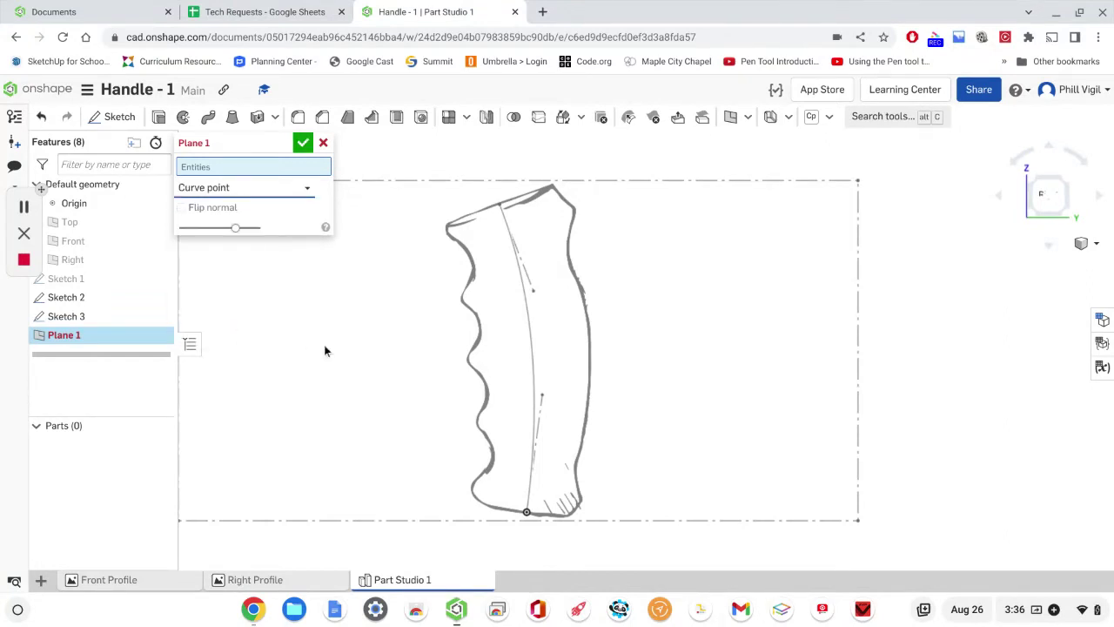
click(499, 207)
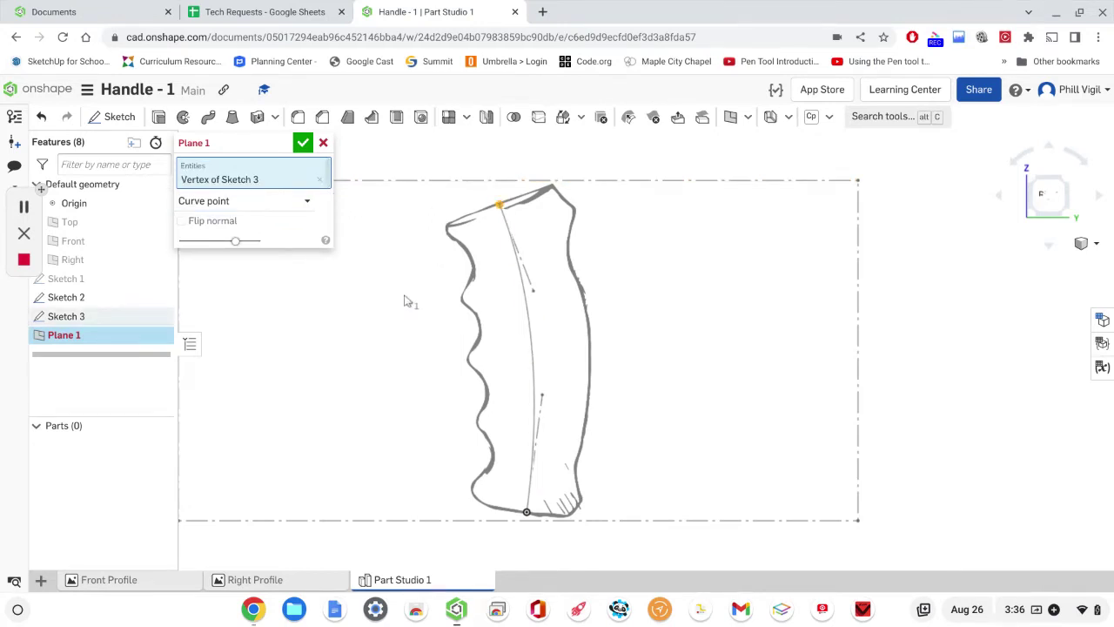
click(533, 332)
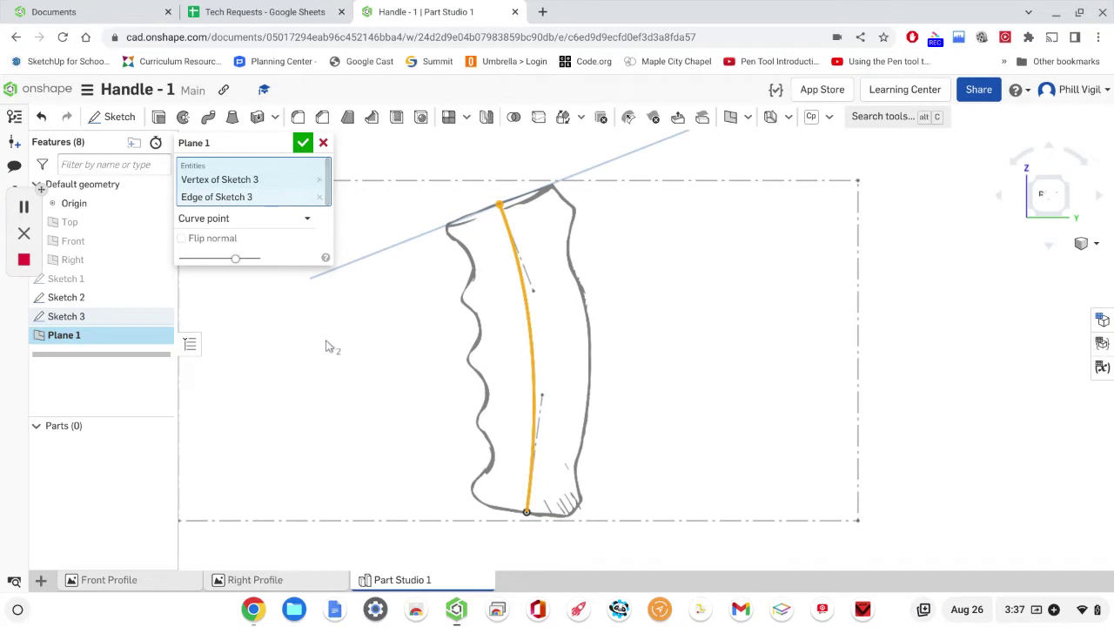
mouse_move(339, 348)
right_down()
mouse_move(376, 376)
mouse_move(423, 380)
mouse_move(380, 383)
mouse_move(435, 386)
mouse_move(371, 353)
mouse_move(342, 354)
right_up()
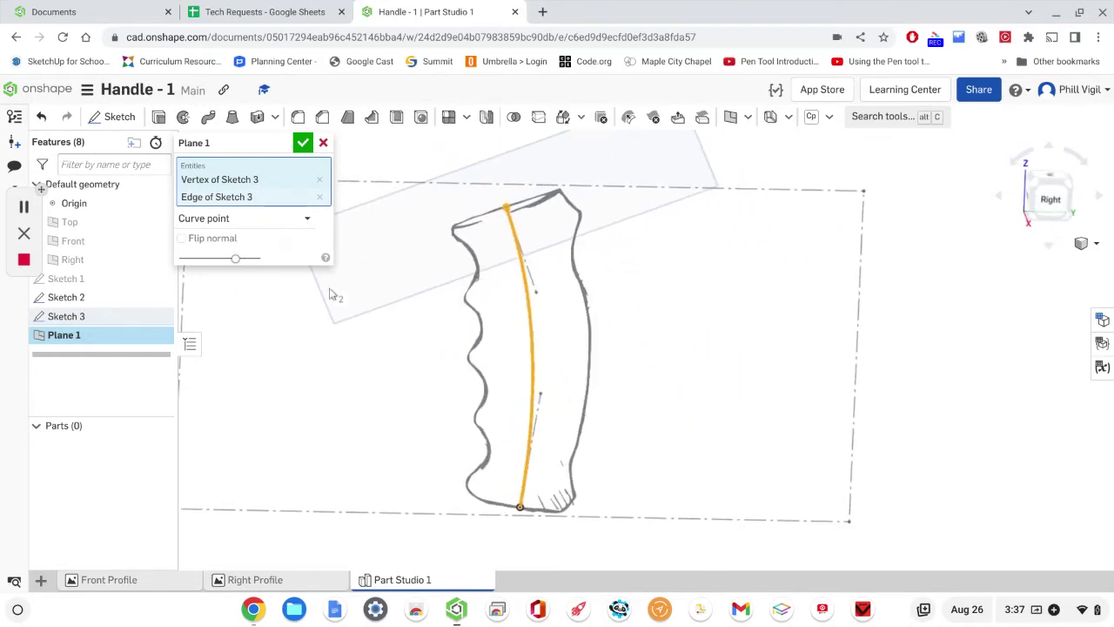
click(302, 143)
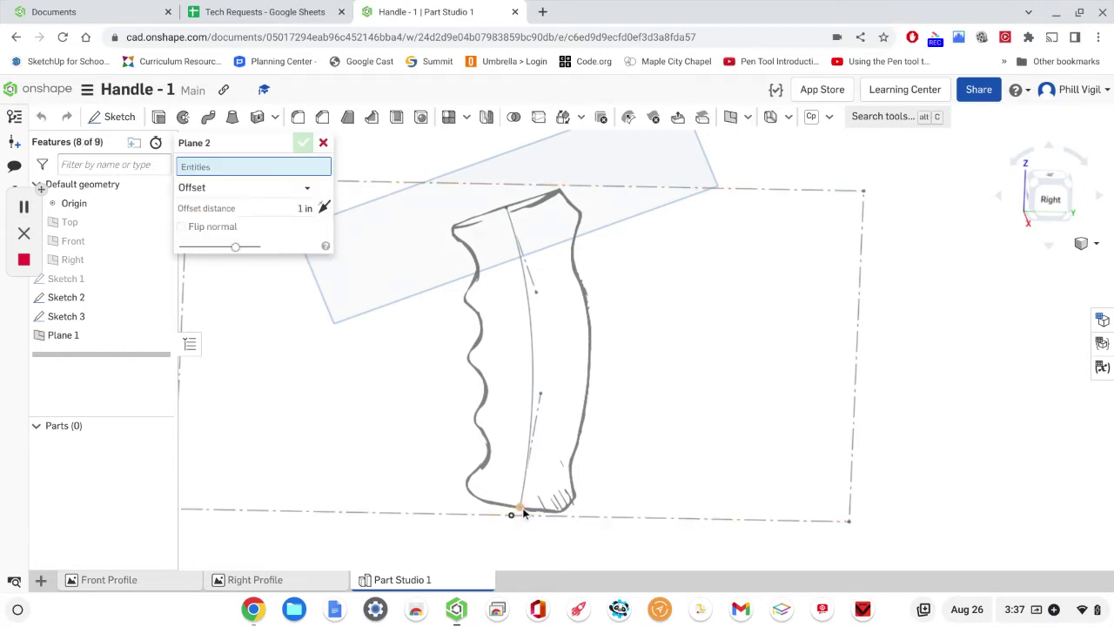
Step: Create a second Curve point plane at the spline's bottom endpoint, using that vertex and the spline
scroll(522, 508, up, 2)
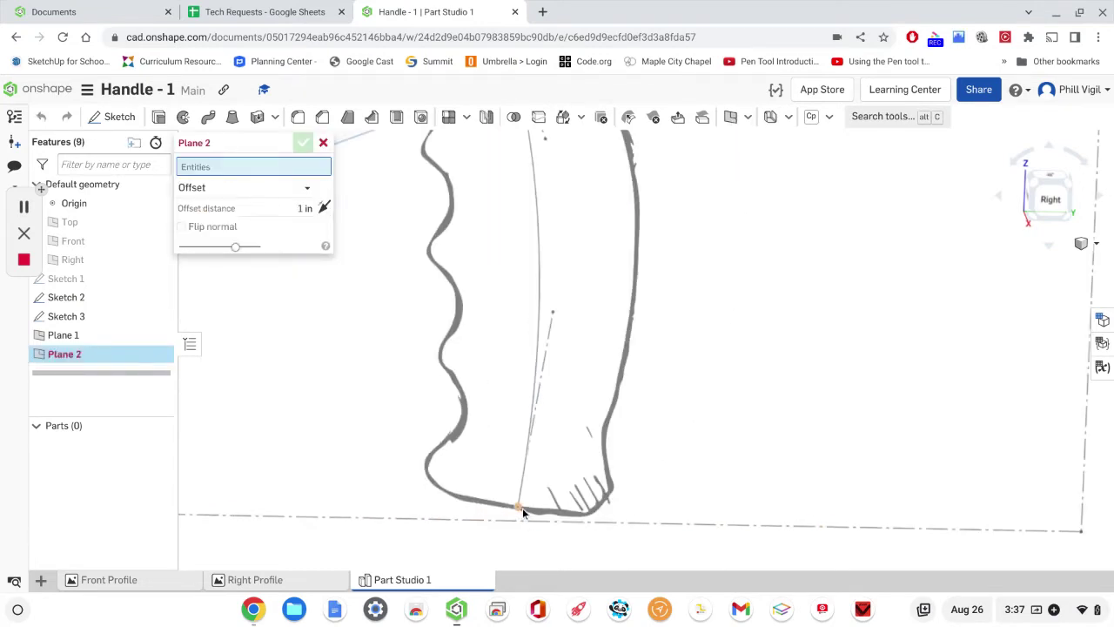
click(224, 188)
click(219, 323)
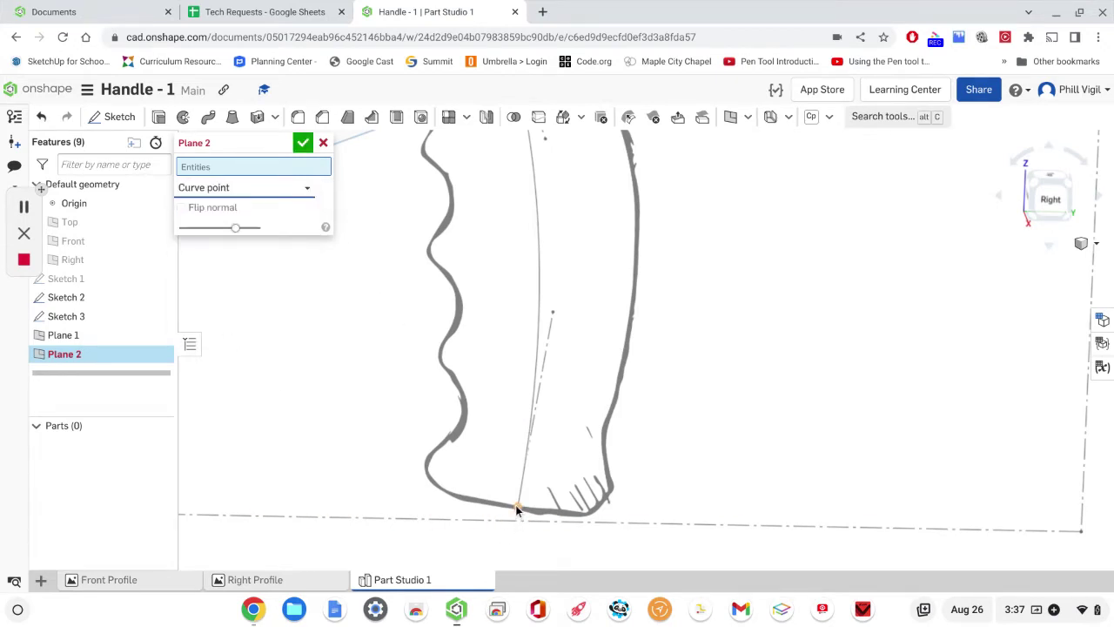
click(516, 507)
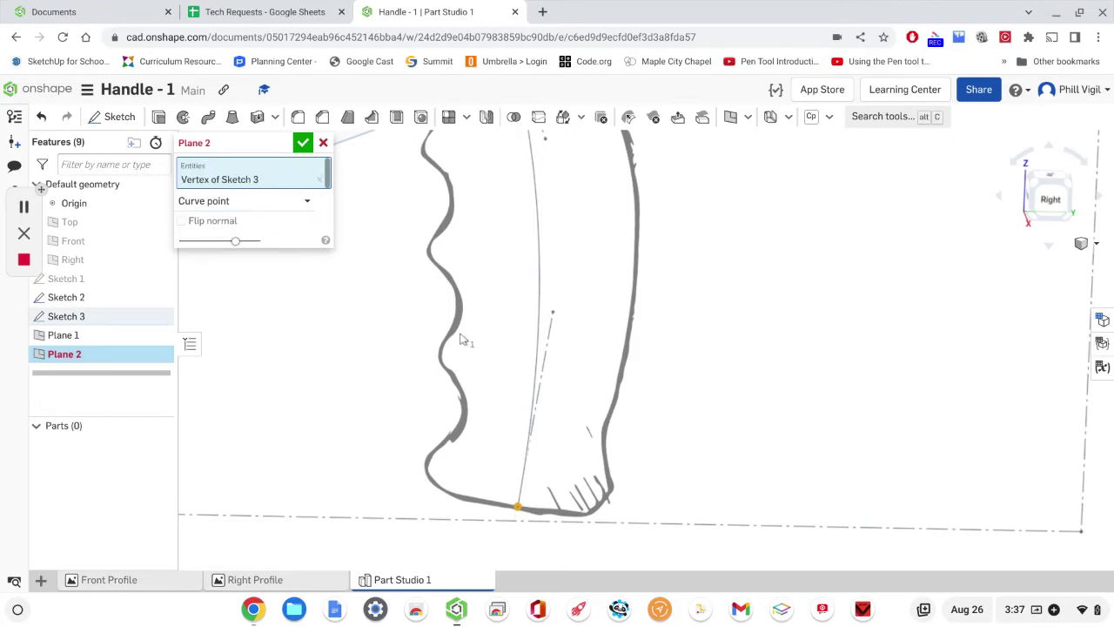
click(538, 264)
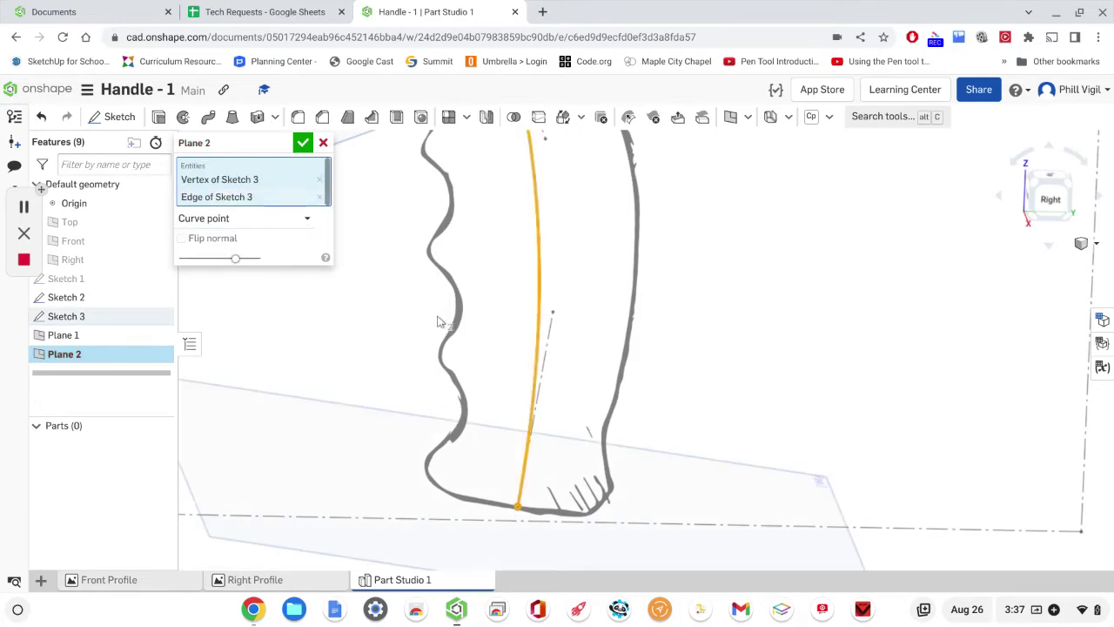
scroll(705, 411, down, 3)
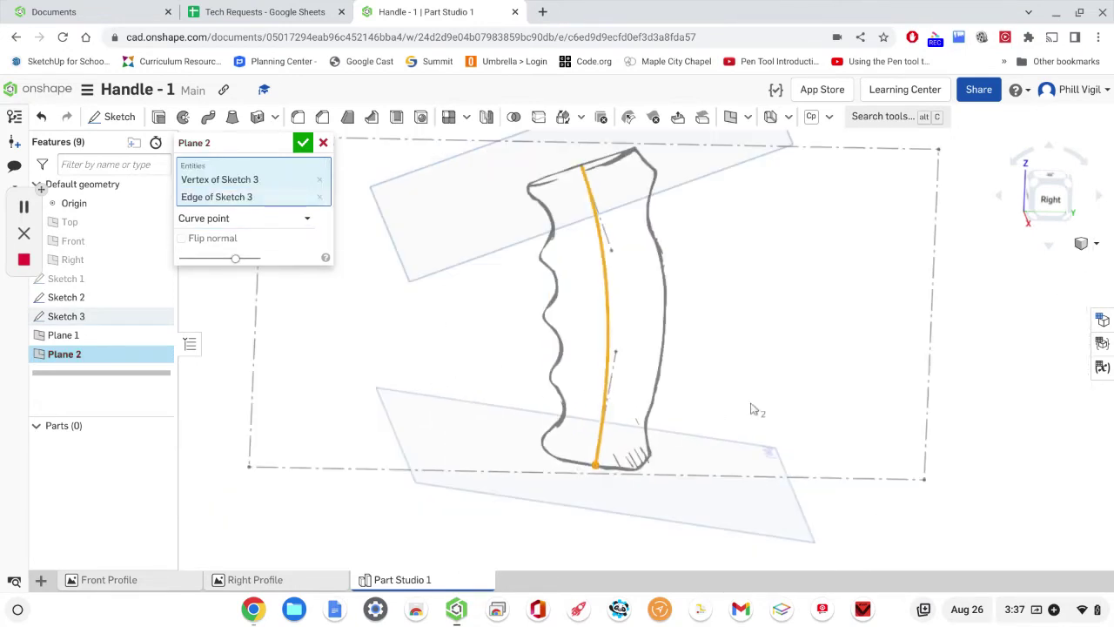
mouse_move(806, 445)
right_down()
mouse_move(792, 379)
mouse_move(714, 378)
mouse_move(758, 386)
mouse_move(784, 405)
right_up()
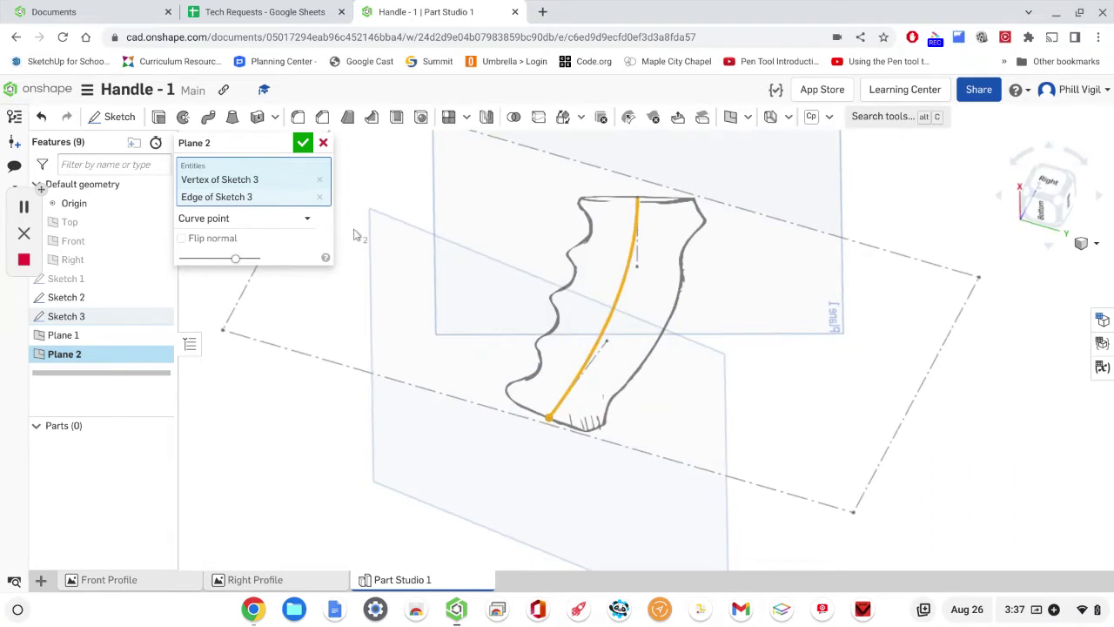
click(302, 147)
scroll(295, 257, down, 1)
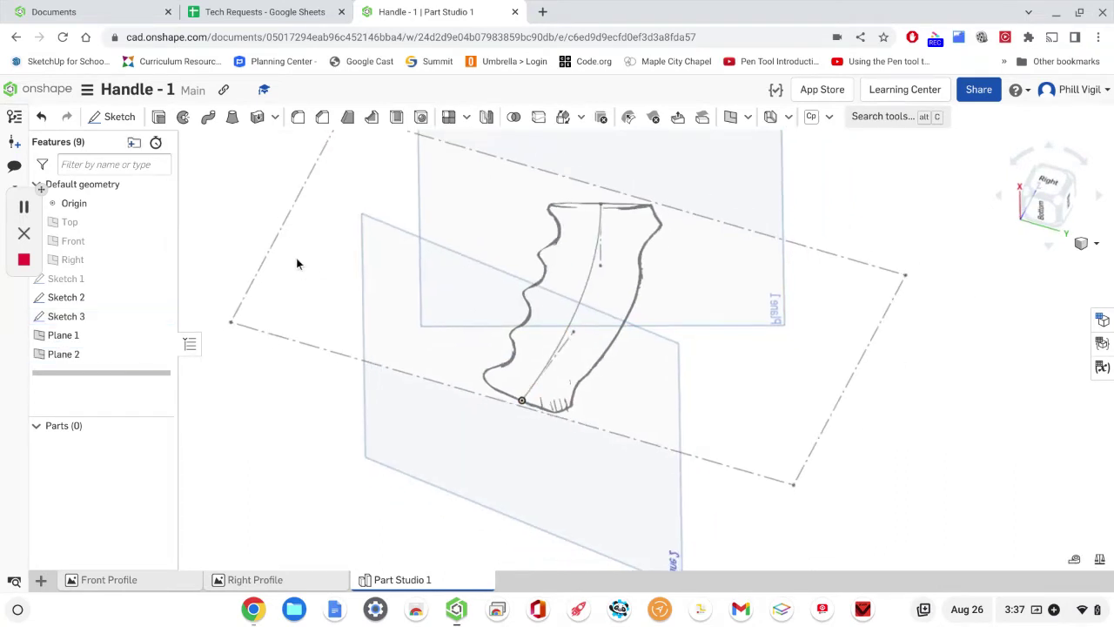
Step: Start a new sketch on Plane 1 at the top of the handle and view it normal to the sketch plane
mouse_move(297, 246)
right_down()
mouse_move(296, 232)
mouse_move(337, 308)
mouse_move(311, 309)
mouse_move(340, 276)
right_up()
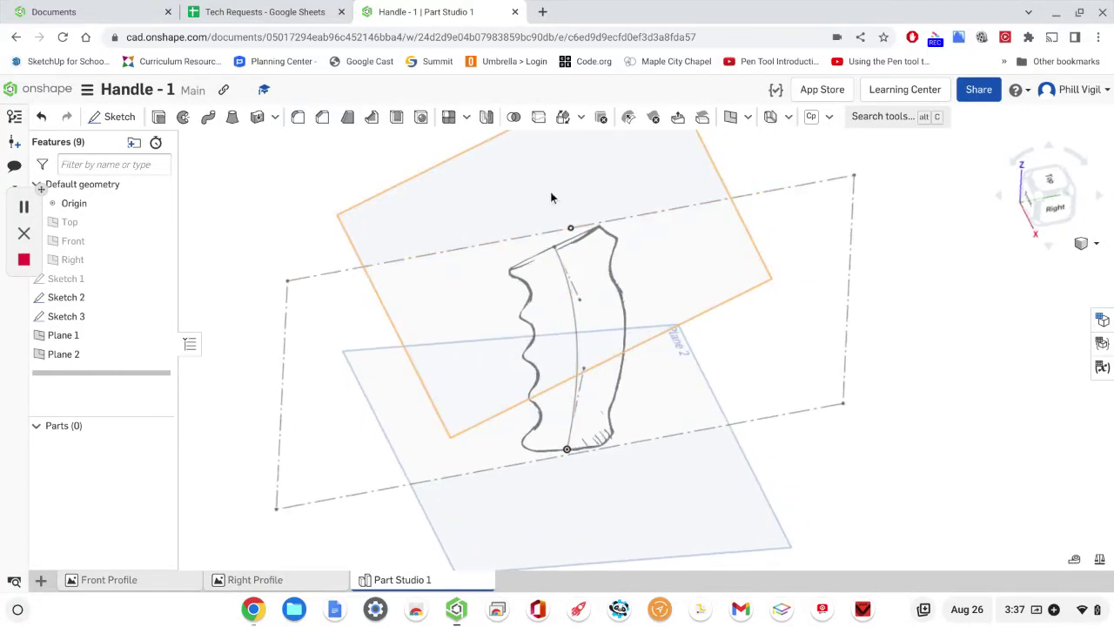
click(131, 118)
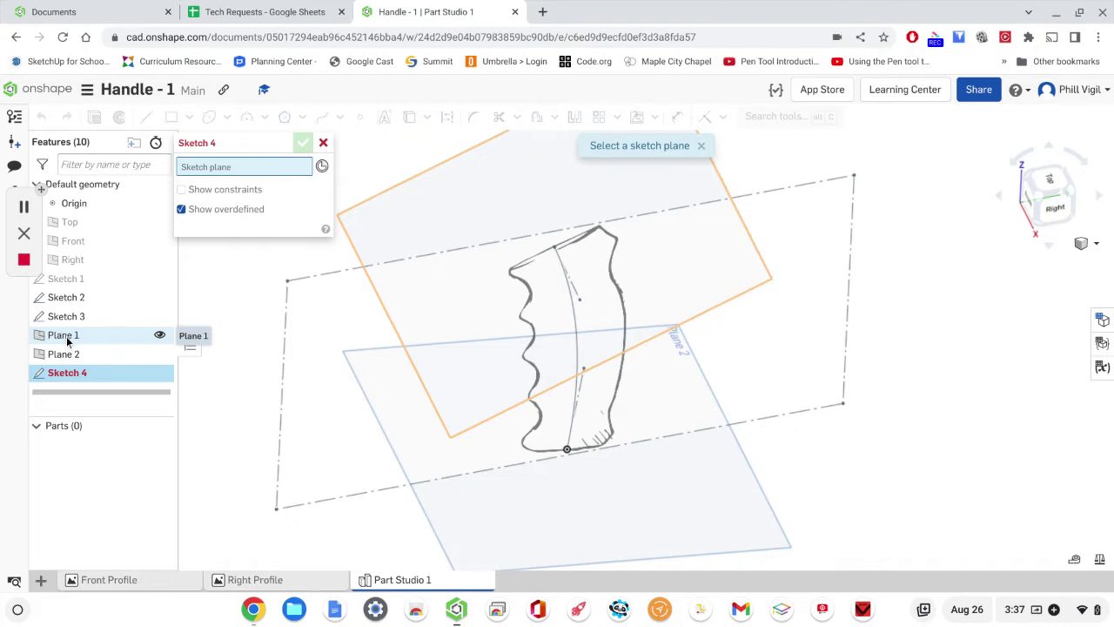
click(433, 230)
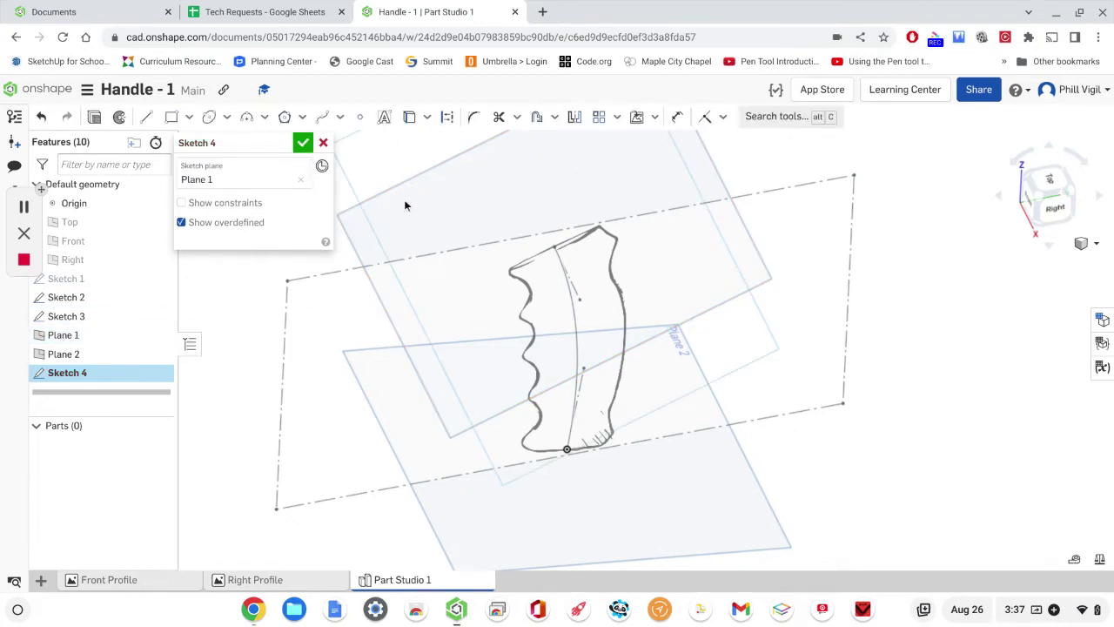
right_click(336, 313)
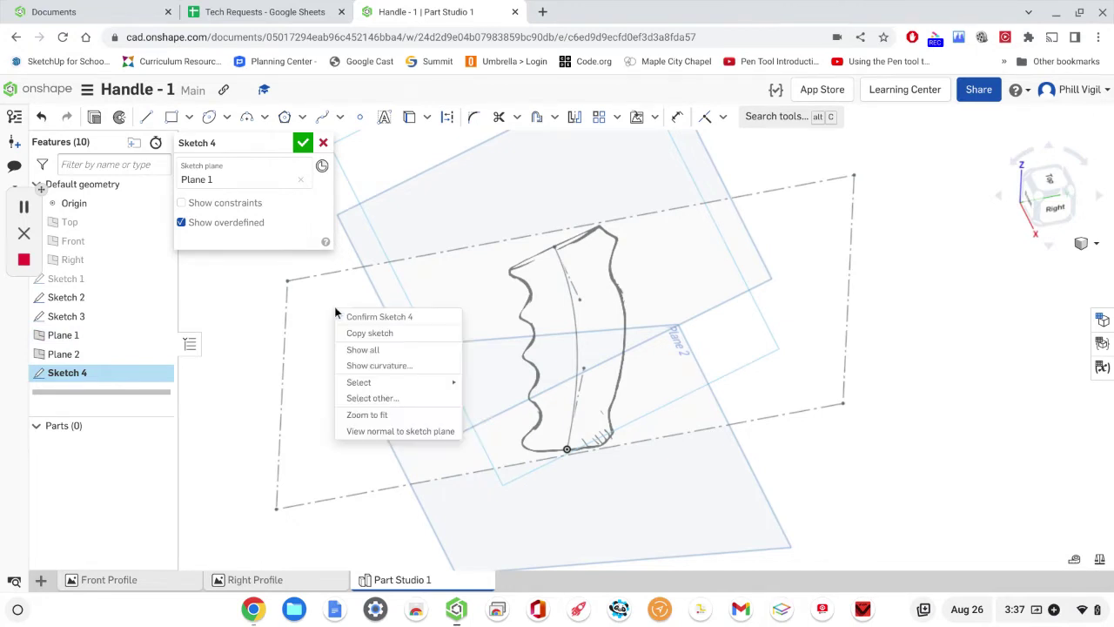
click(398, 431)
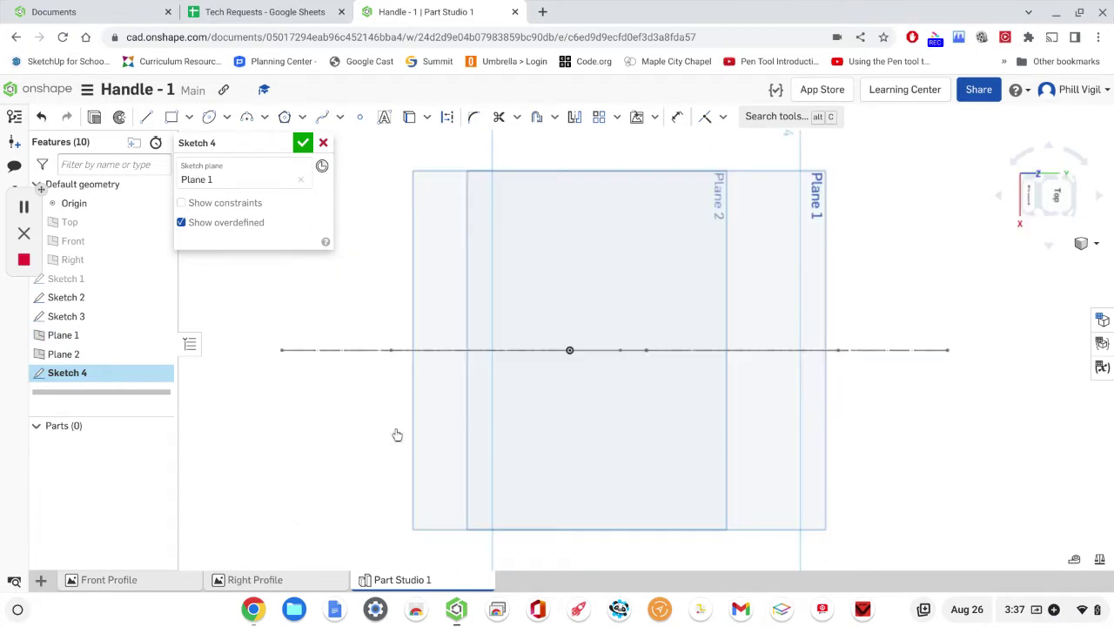
Step: Rotate the normal view of the sketch plane so the handle's centerline runs vertically, with both planes fully in view
click(1017, 157)
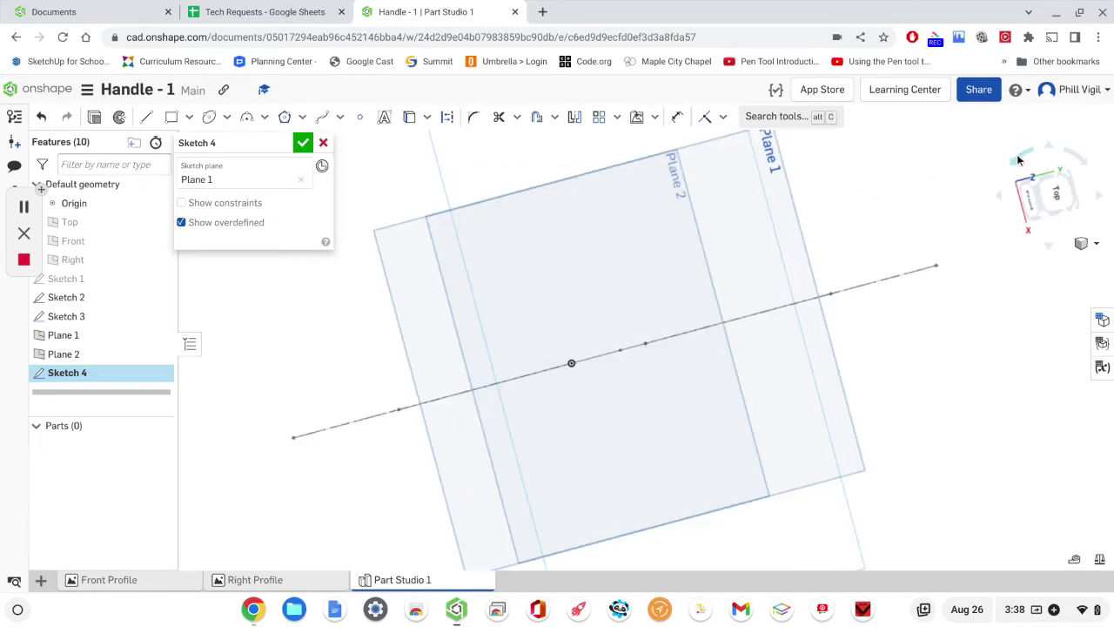
click(1018, 159)
click(1018, 159)
click(1017, 160)
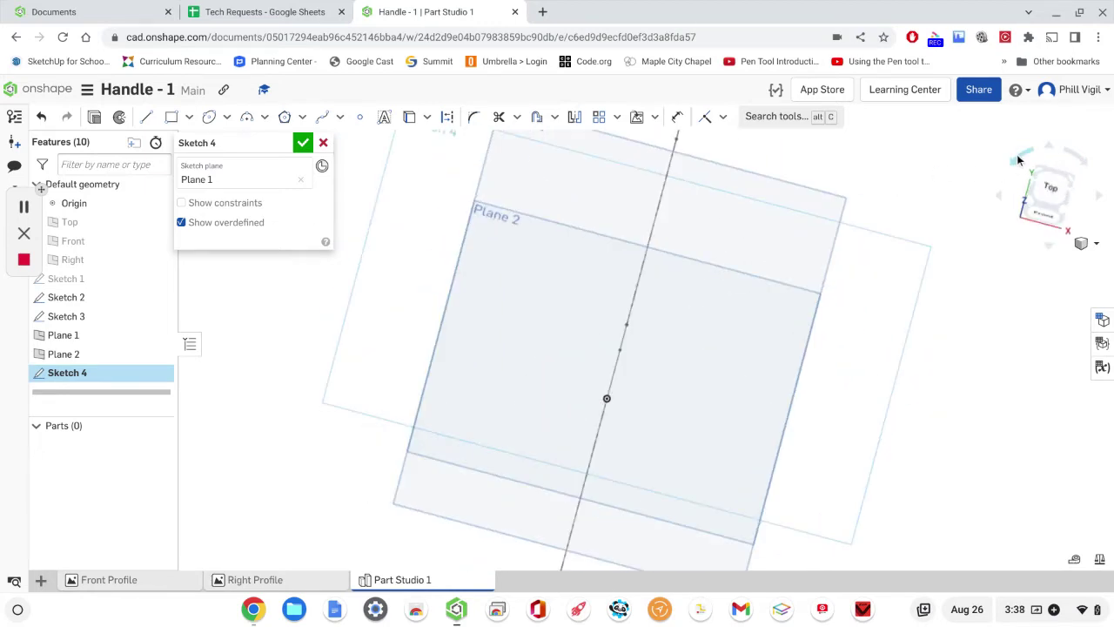
click(1017, 159)
mouse_move(913, 239)
middle_down()
mouse_move(902, 311)
mouse_move(882, 329)
mouse_move(858, 267)
mouse_move(824, 258)
middle_up()
scroll(880, 323, down, 3)
scroll(907, 316, down, 1)
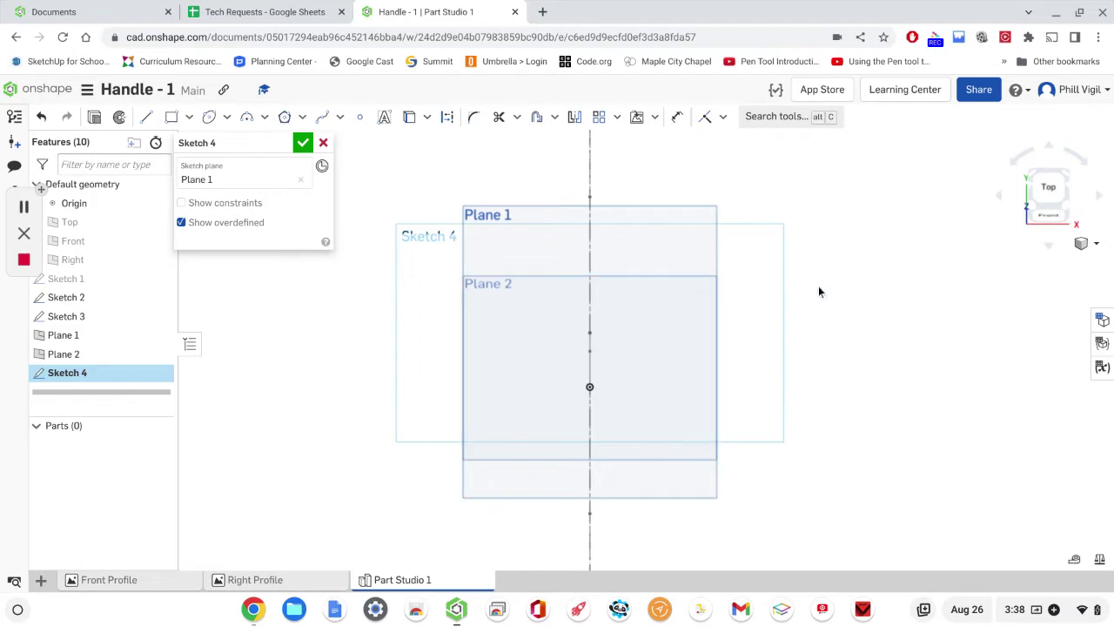
right_click(828, 337)
click(857, 456)
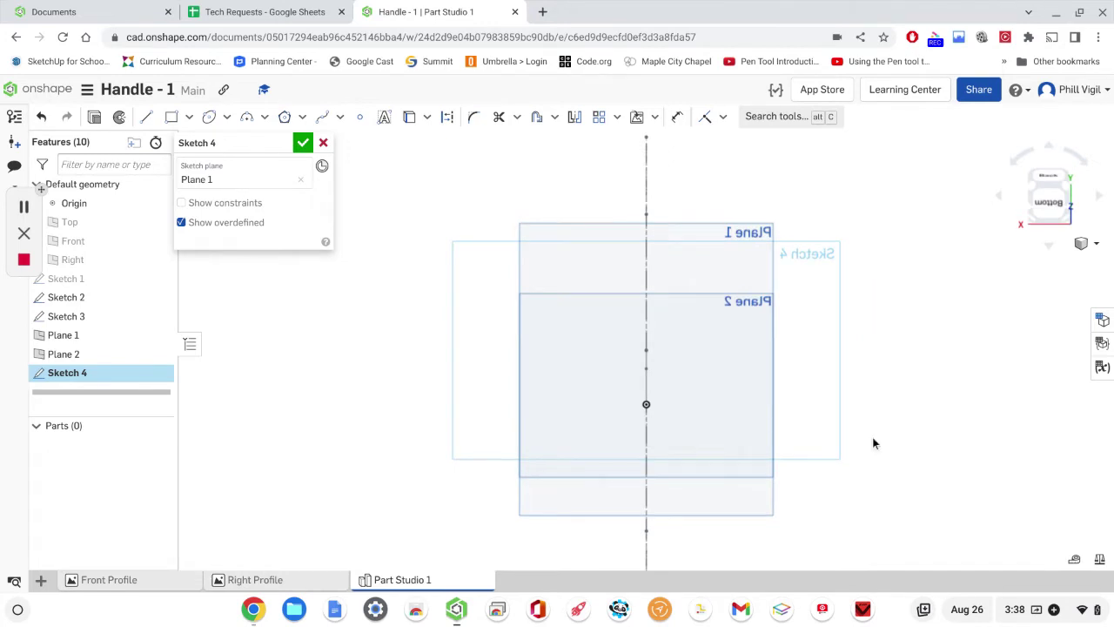
right_click(874, 441)
click(928, 563)
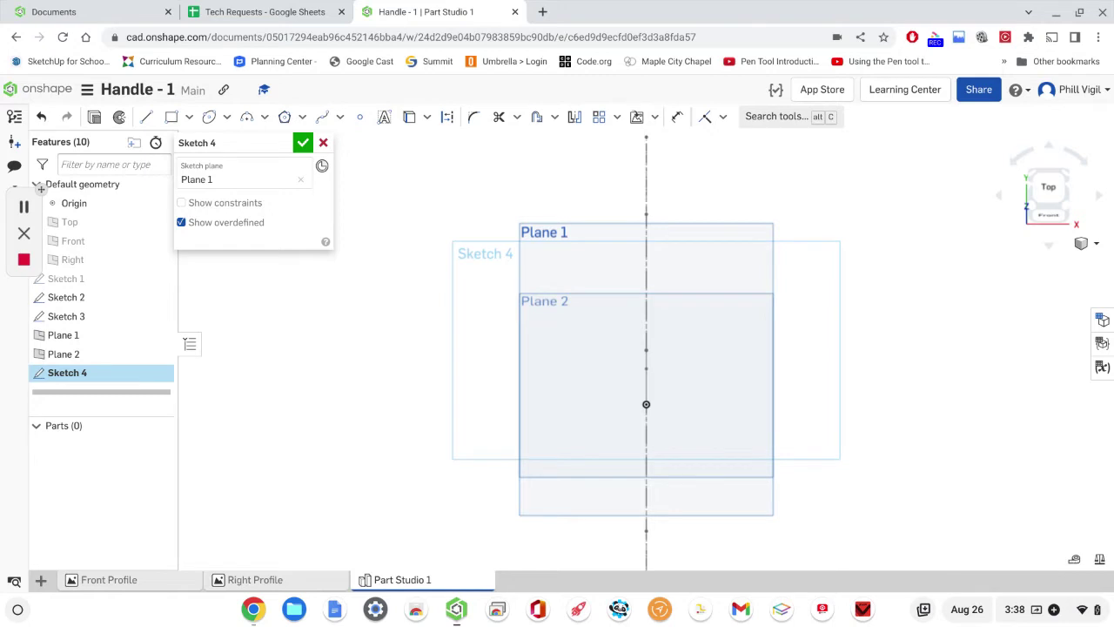
Step: Hide Sketch 2, Plane 1 and Plane 2, and view the current sketch normal to its plane
scroll(865, 442, down, 2)
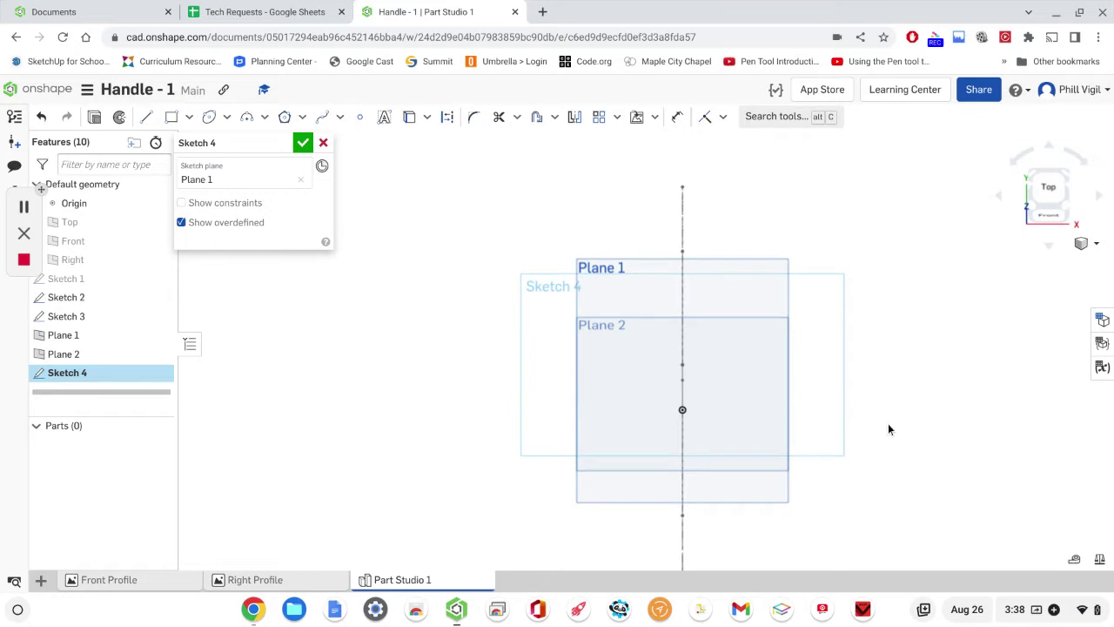
mouse_move(888, 429)
right_down()
mouse_move(870, 432)
mouse_move(890, 422)
right_up()
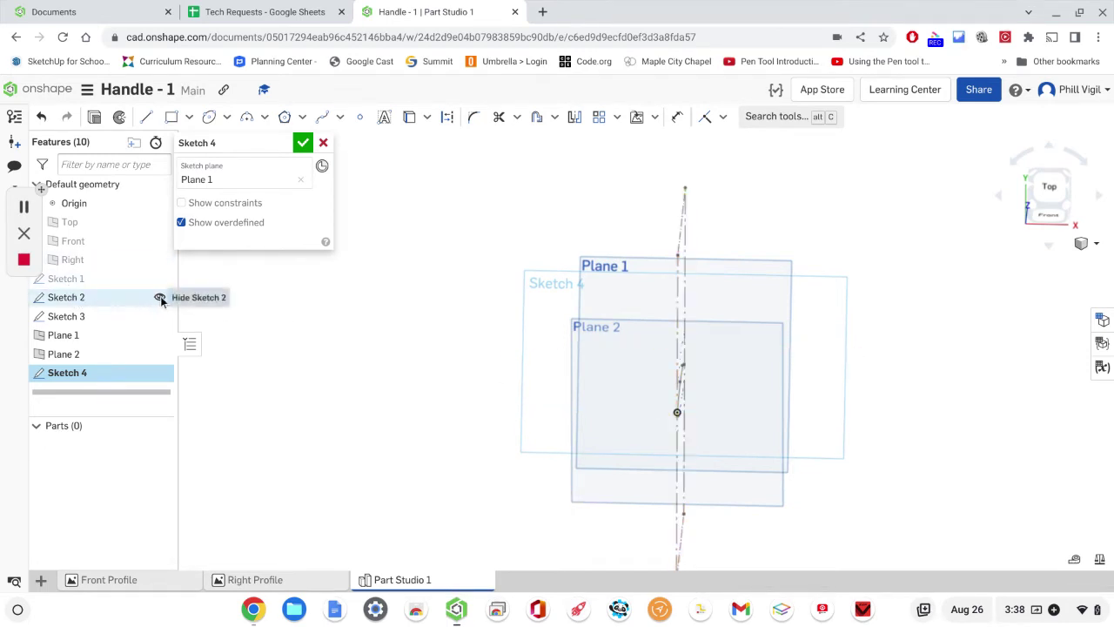
click(160, 298)
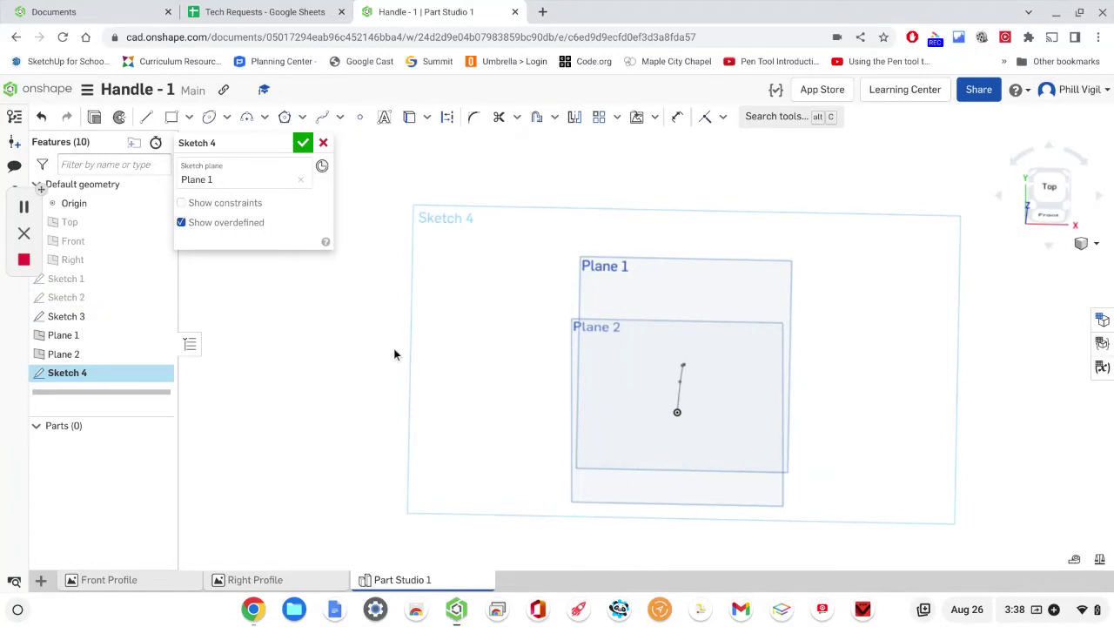
right_click(896, 374)
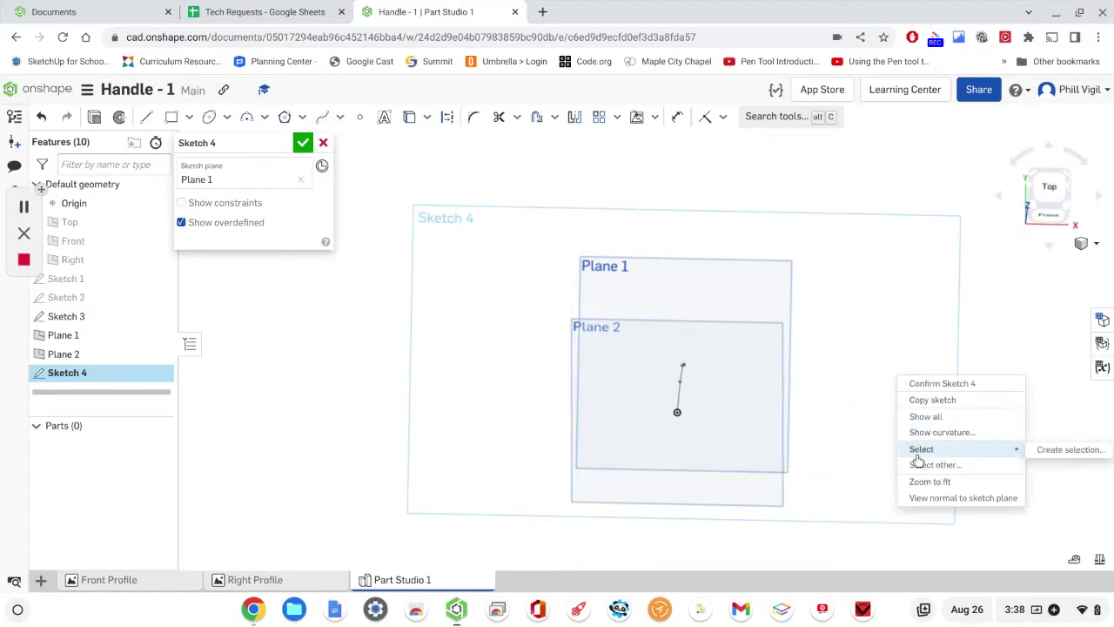
click(942, 501)
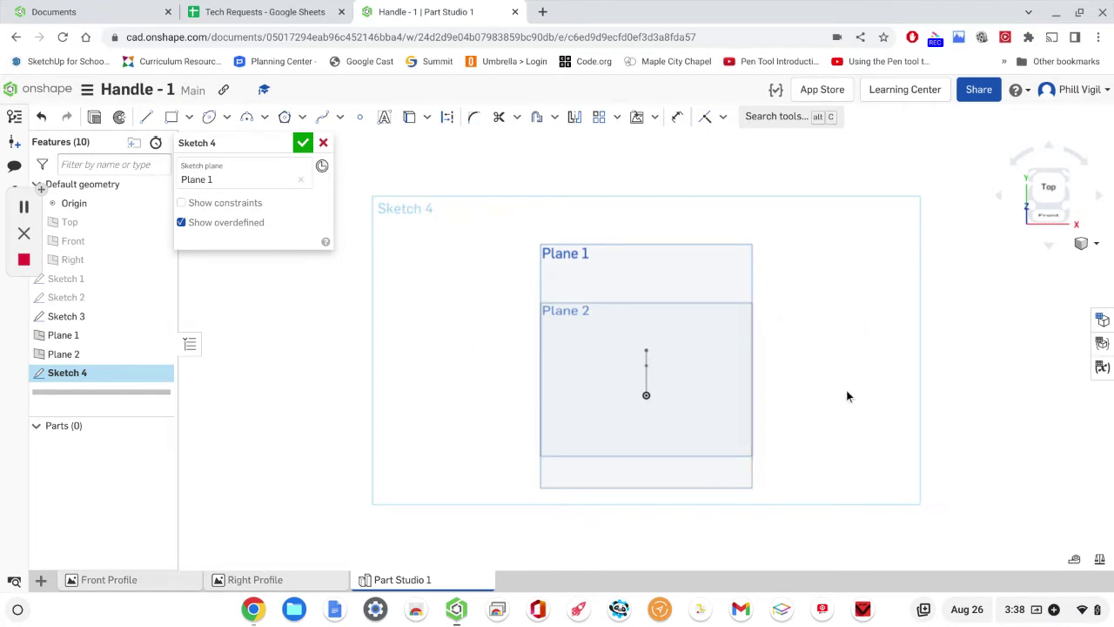
mouse_move(845, 393)
middle_down()
mouse_move(841, 369)
mouse_move(823, 362)
middle_up()
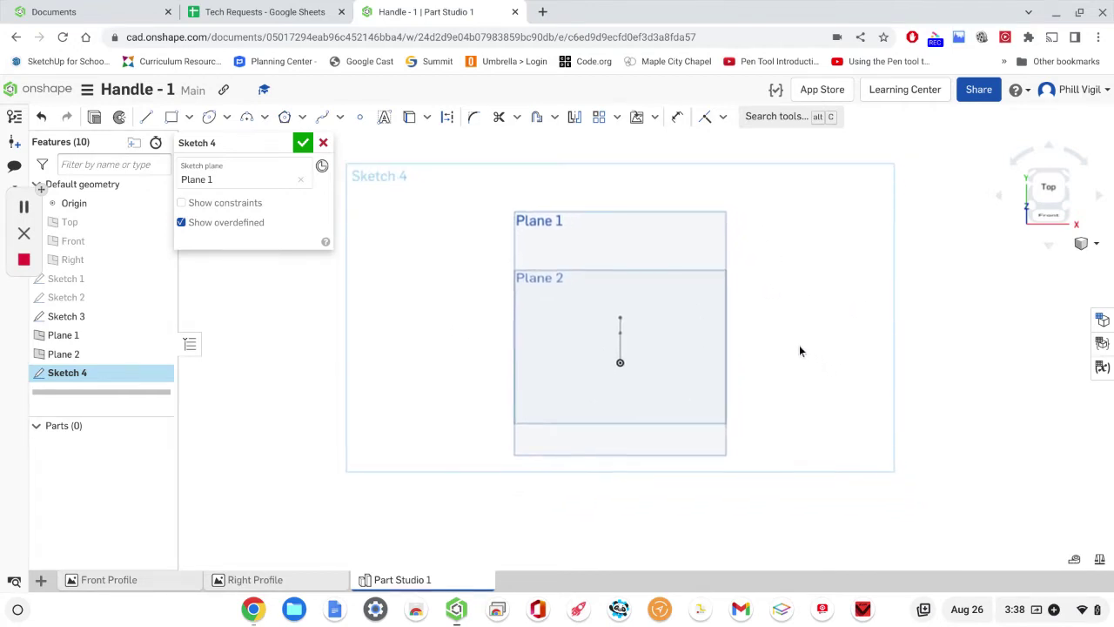
click(160, 355)
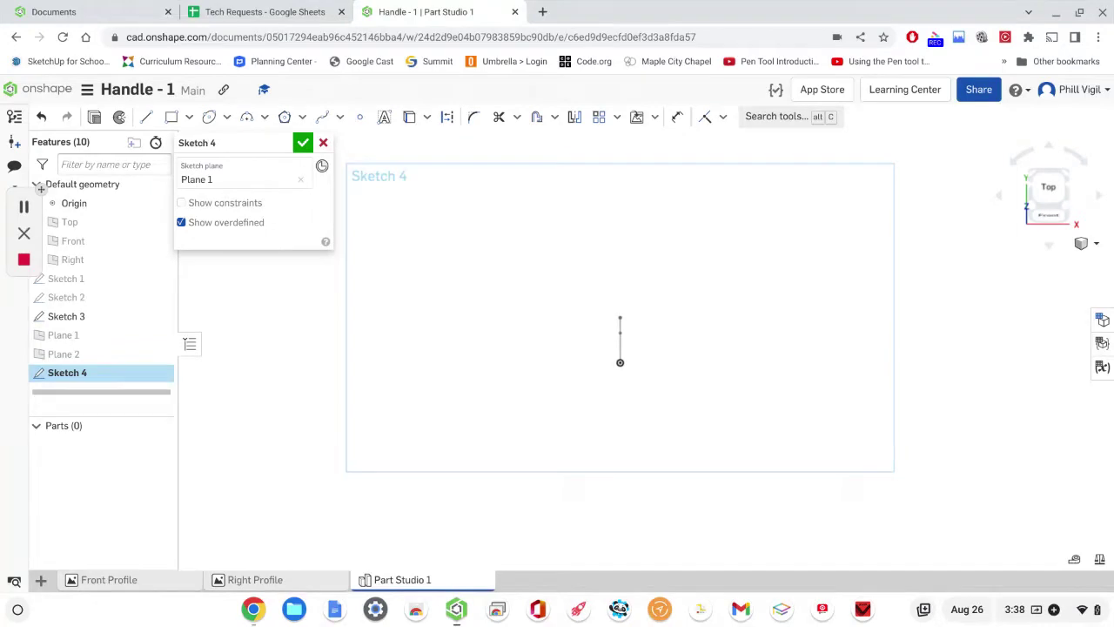
Step: Draw an ellipse centered on the spline's top endpoint, about 1.8 in tall and 1.0 in wide, with its long axis vertical
click(209, 119)
mouse_move(736, 329)
right_down()
mouse_move(709, 332)
mouse_move(741, 319)
right_up()
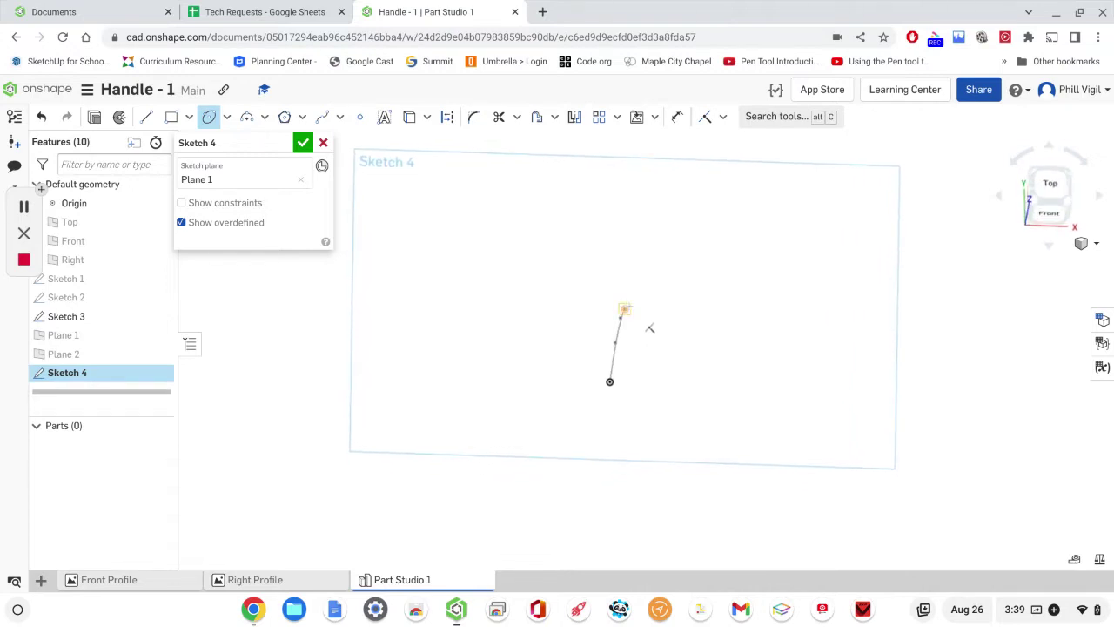
click(624, 309)
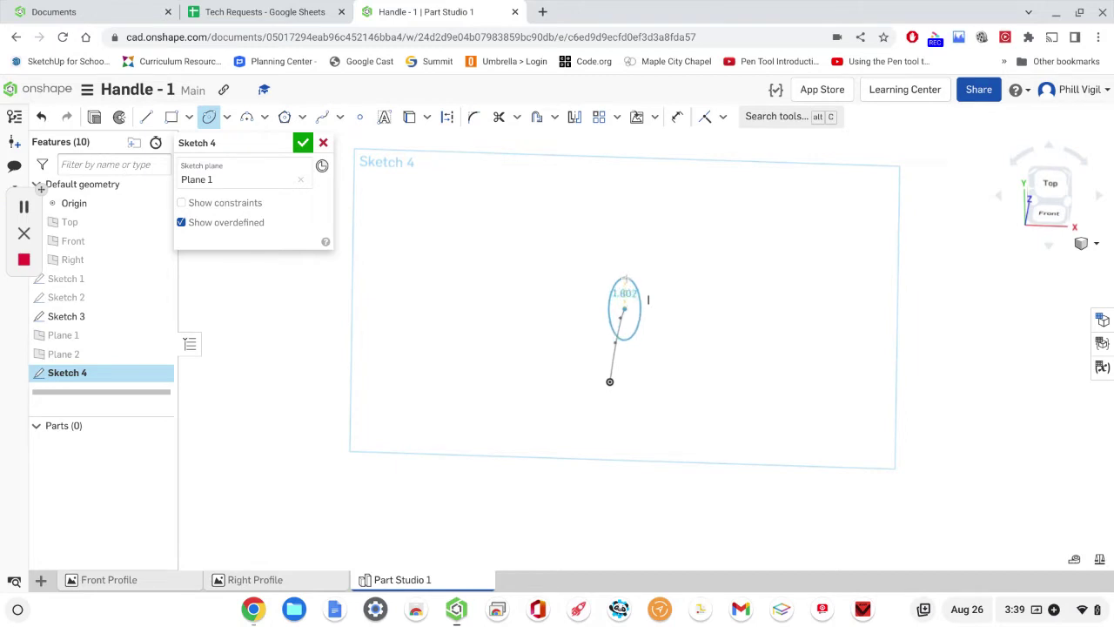
click(625, 278)
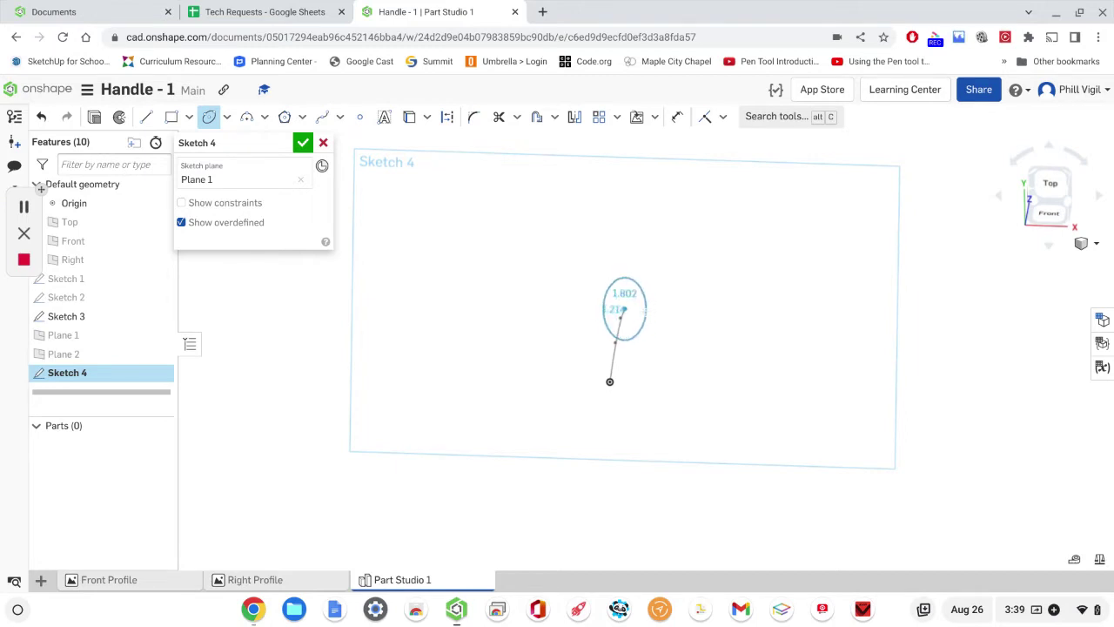
click(643, 309)
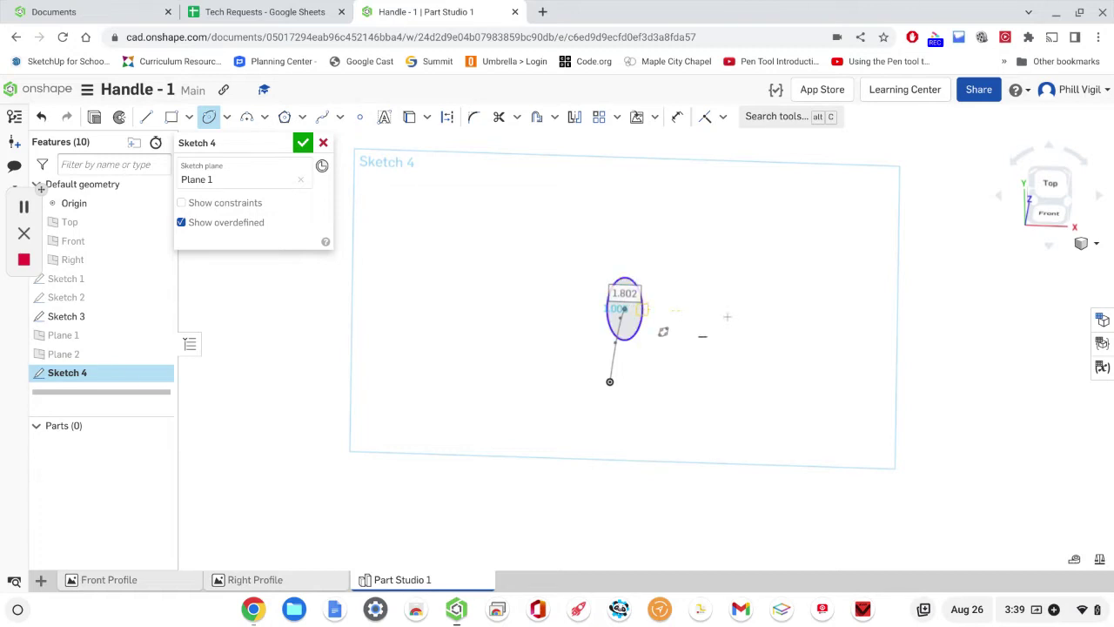
key(Escape)
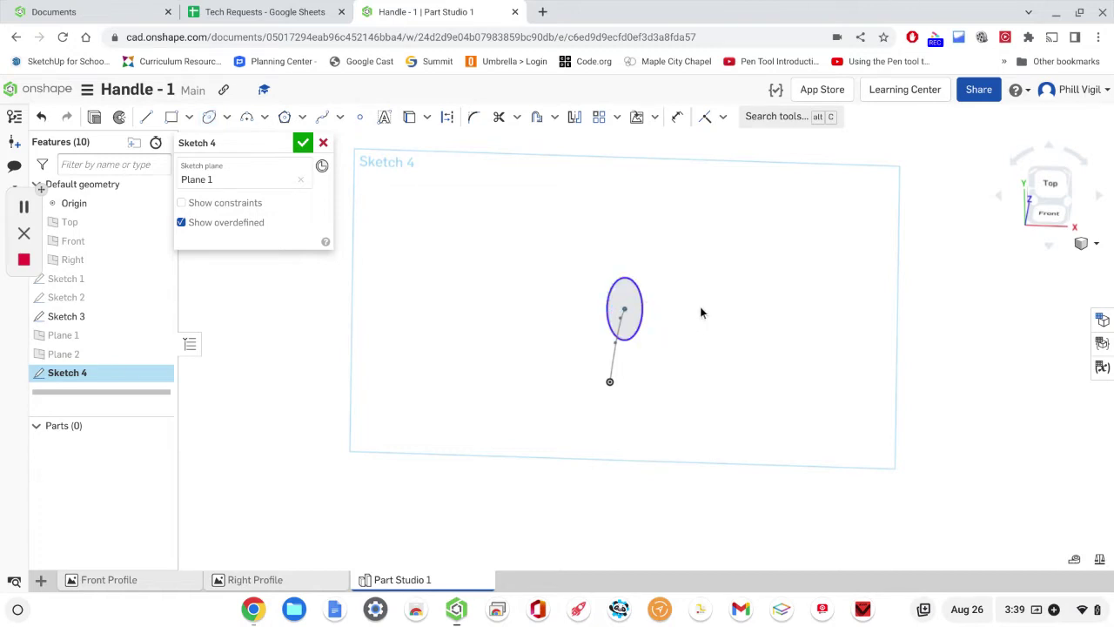
Step: Dimension the width of the ellipse at the top of the handle to 0.875 in
mouse_move(701, 313)
right_down()
mouse_move(697, 325)
mouse_move(647, 332)
mouse_move(692, 311)
mouse_move(691, 282)
mouse_move(692, 319)
mouse_move(680, 312)
right_up()
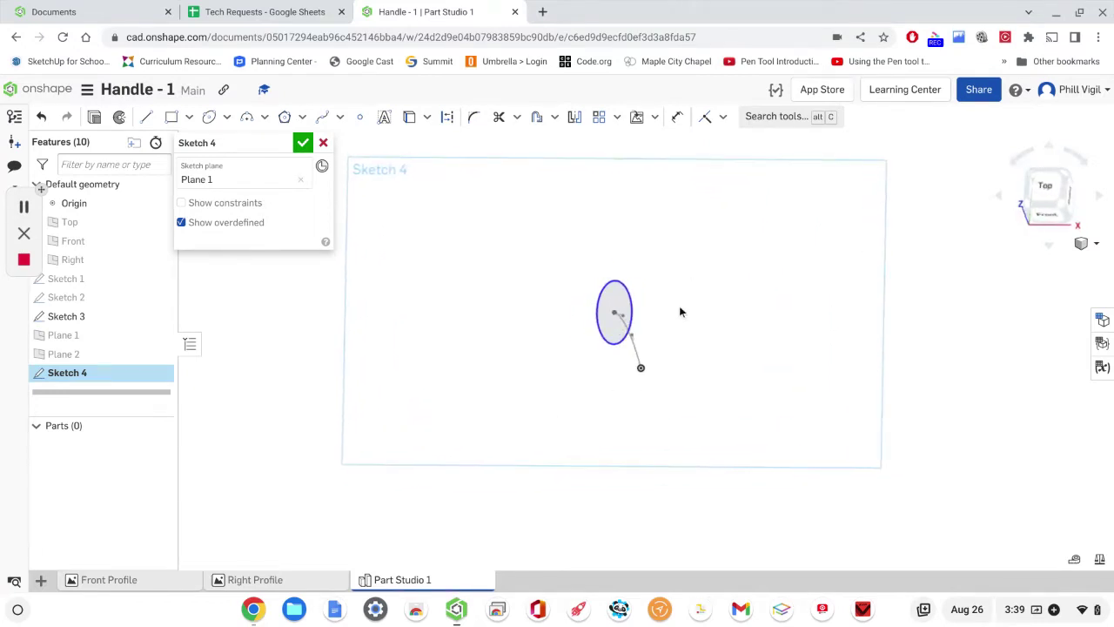
click(677, 117)
click(614, 280)
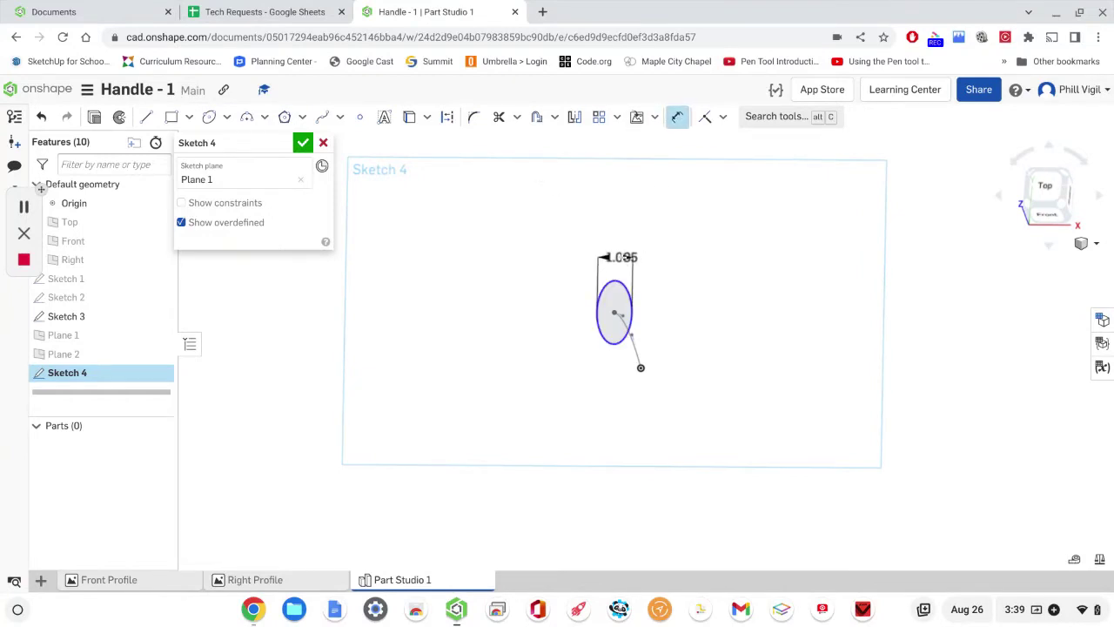
click(674, 241)
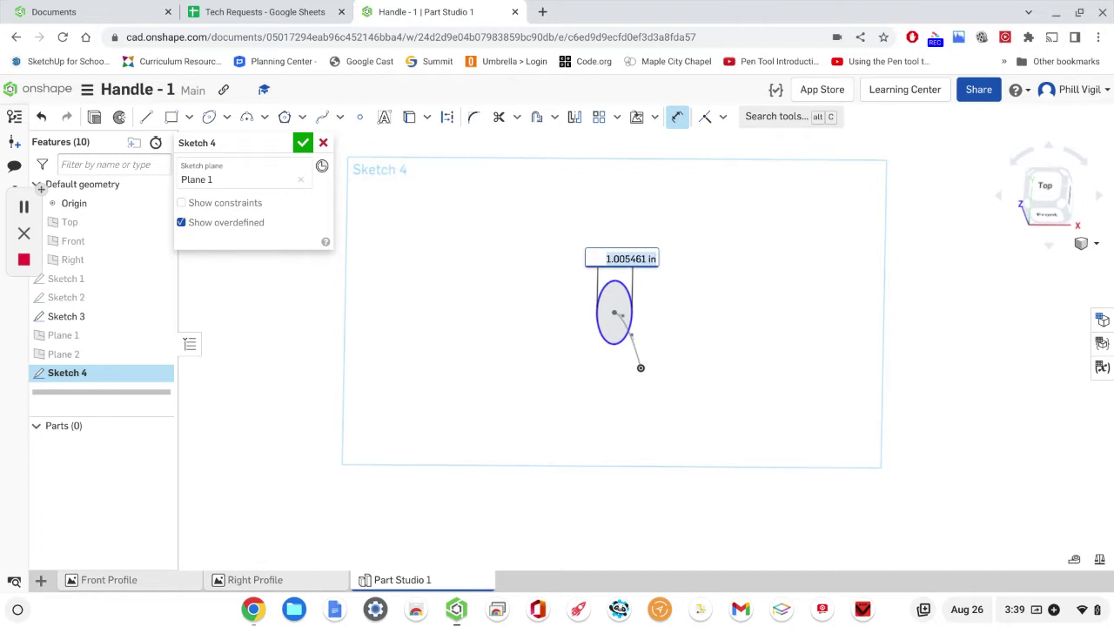
key(BackSpace)
text(.)
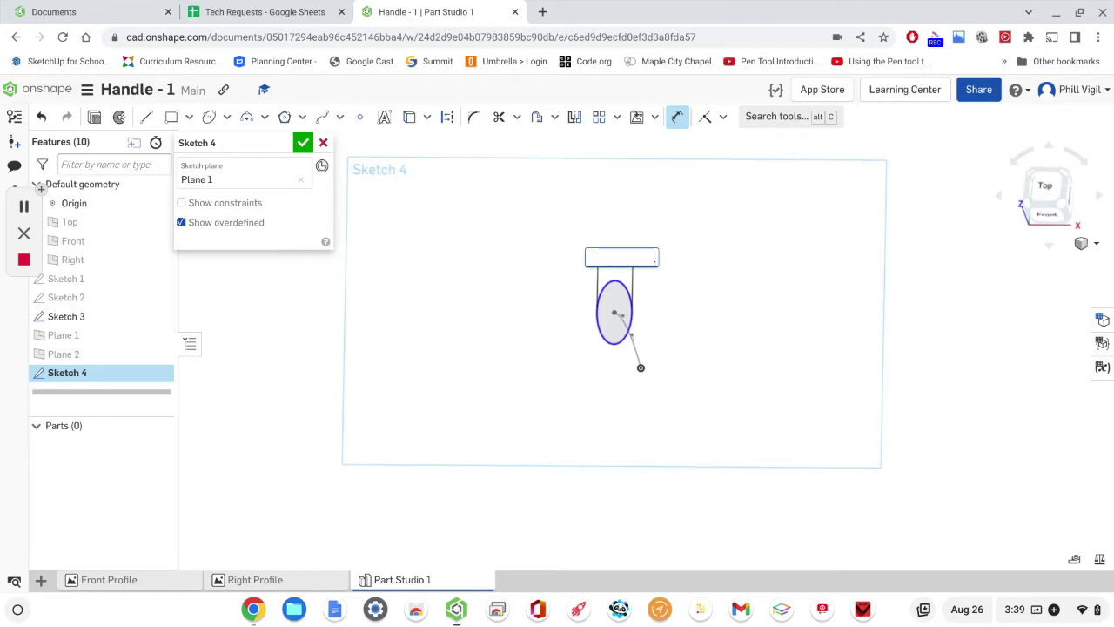
text(875)
key(Return)
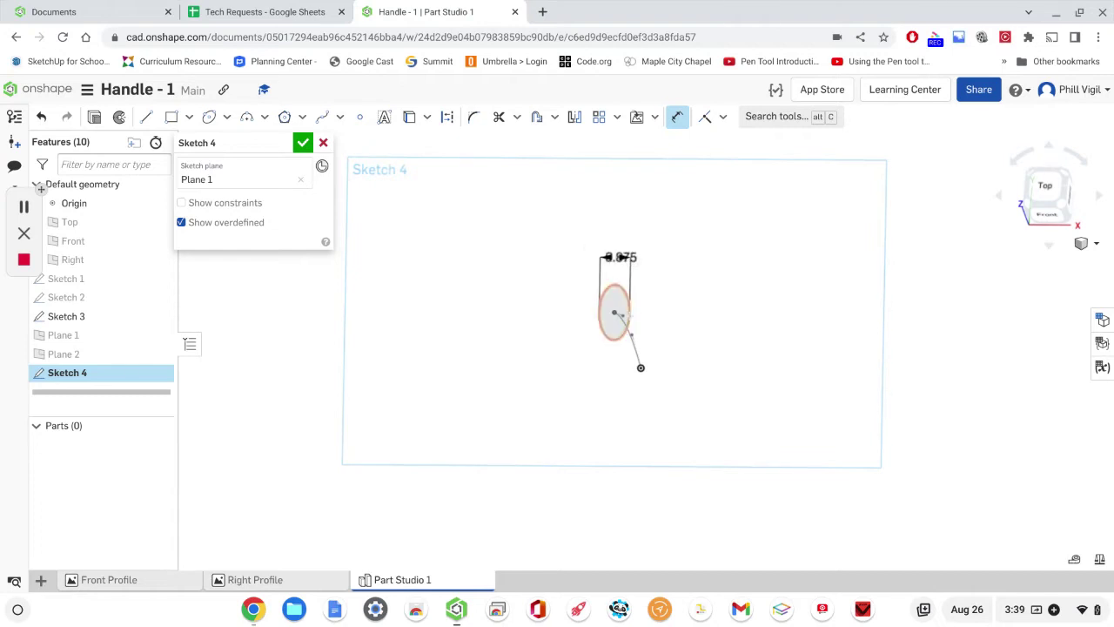
Step: Dimension the height of the ellipse at the top of the handle to 1.625 in
click(615, 311)
click(670, 309)
click(670, 309)
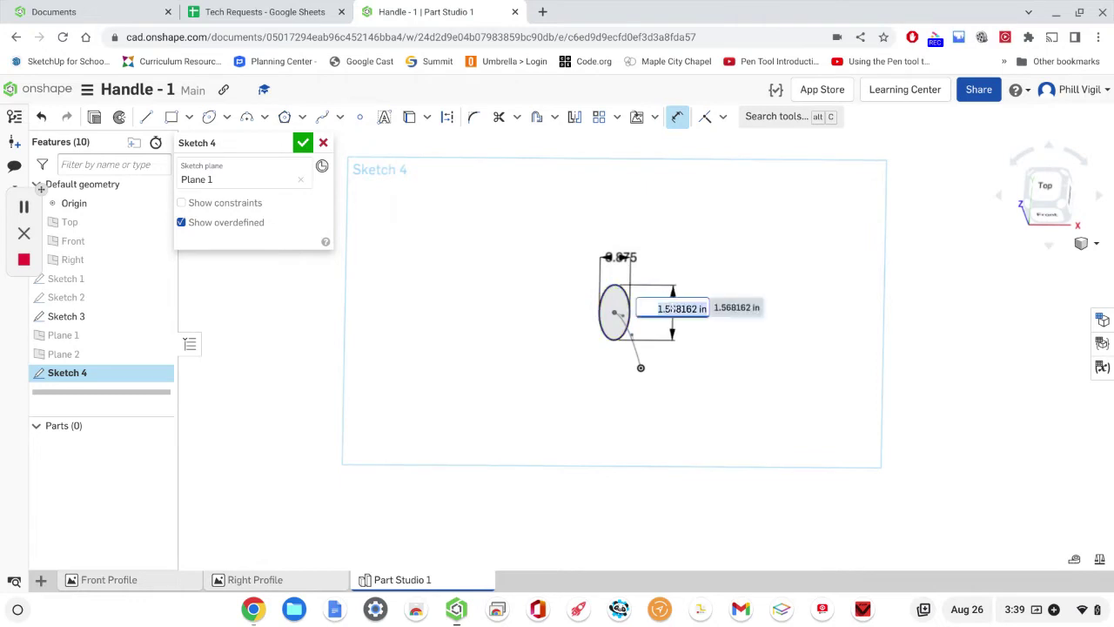
text(1.62)
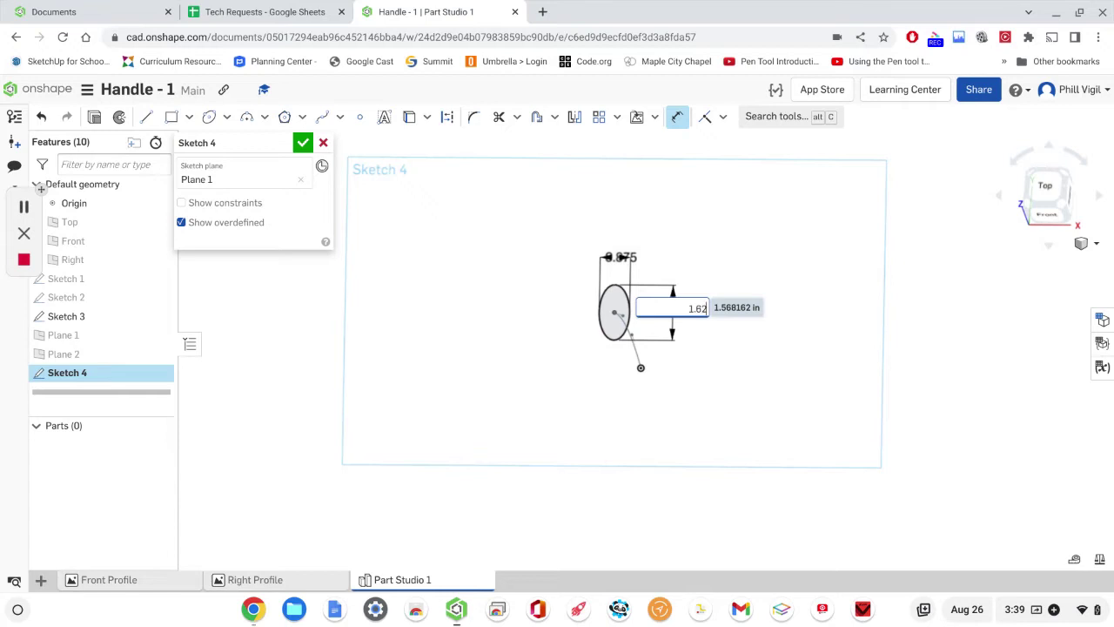
text(5)
key(Return)
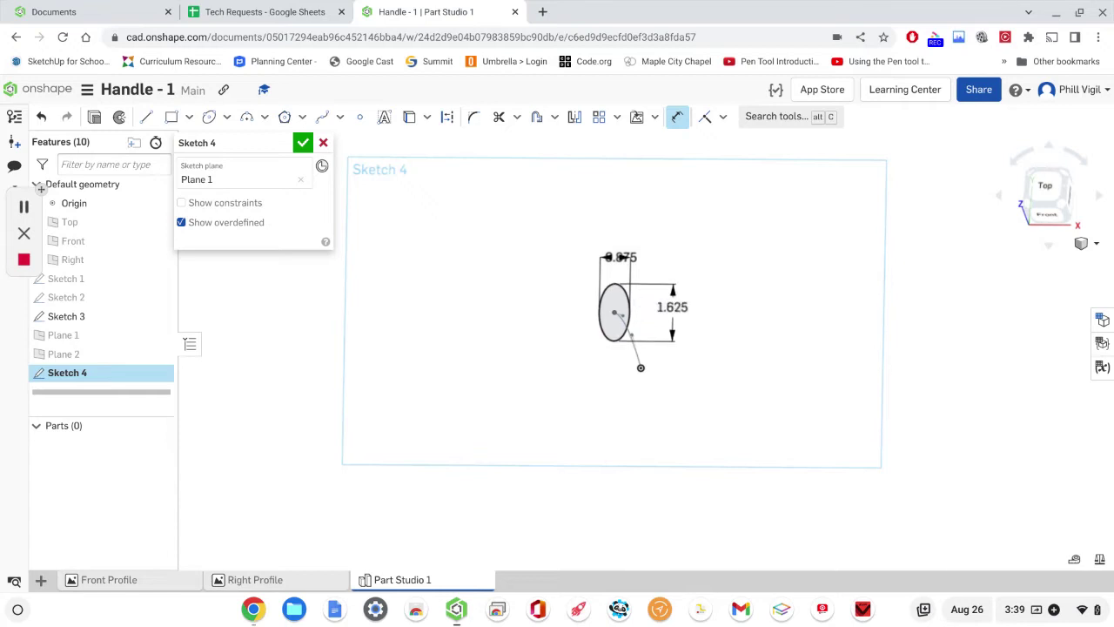
Step: End dimensioning and accept the finished ellipse sketch on Plane 1
right_click(725, 337)
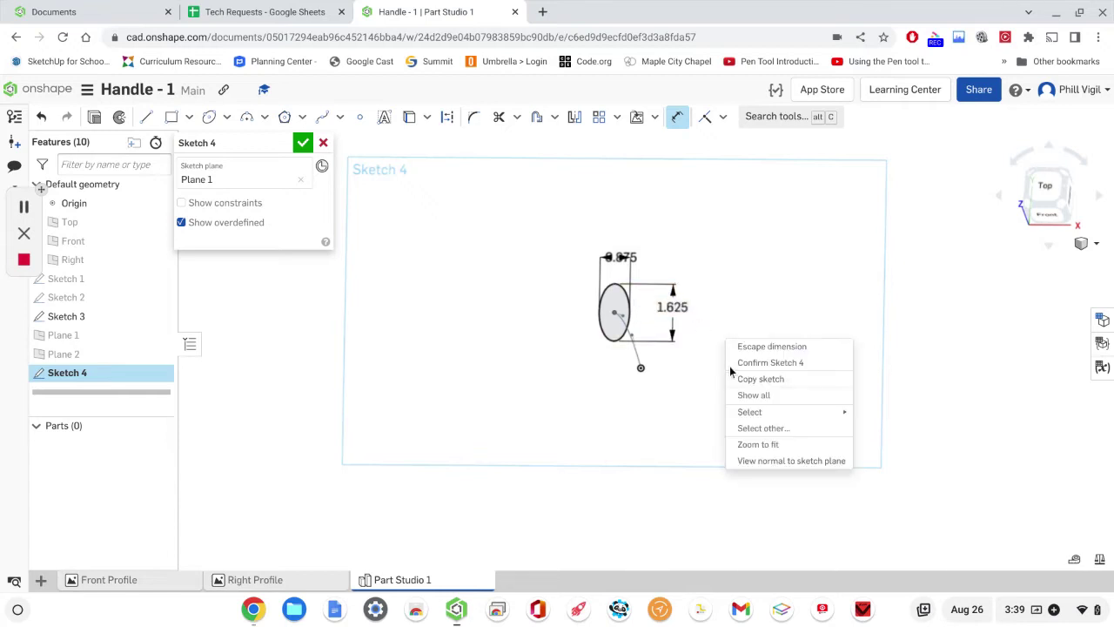
click(751, 461)
scroll(740, 329, down, 6)
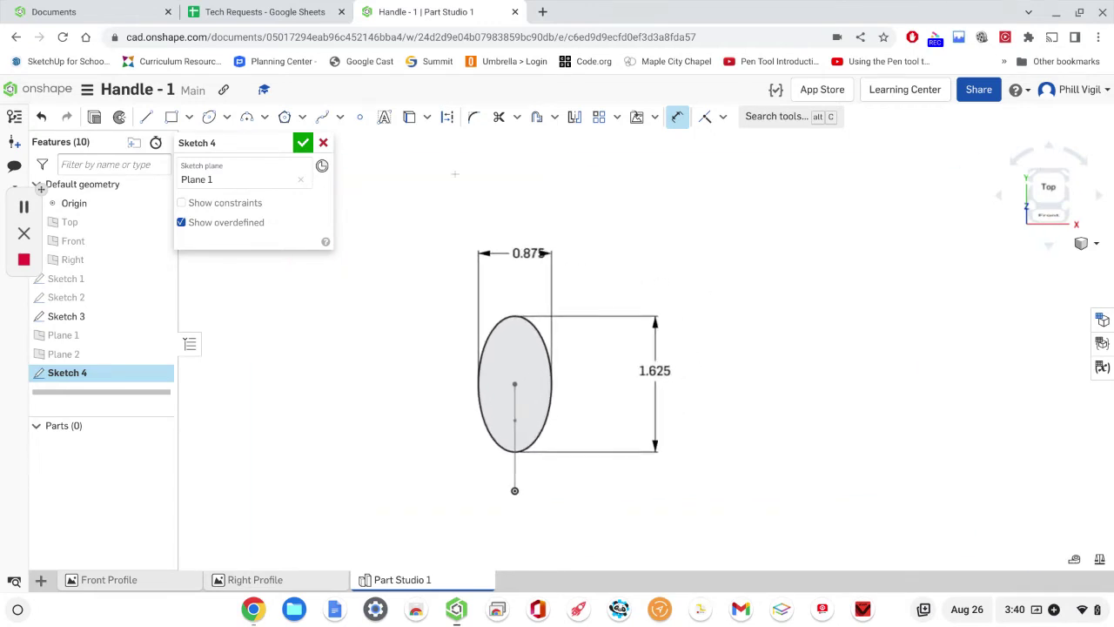
key(Escape)
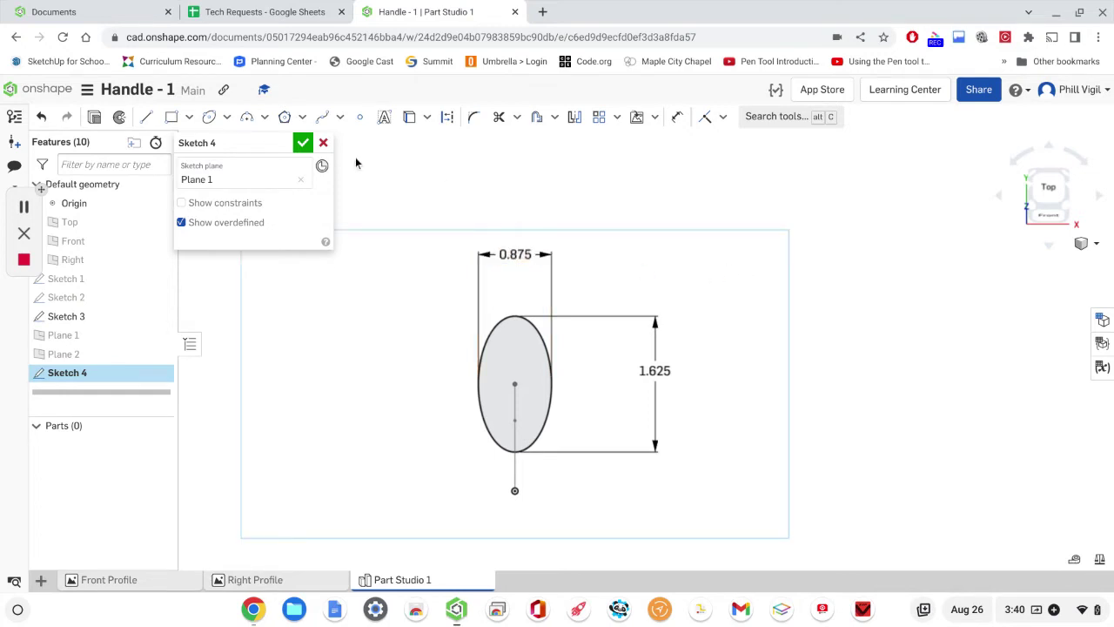
click(302, 143)
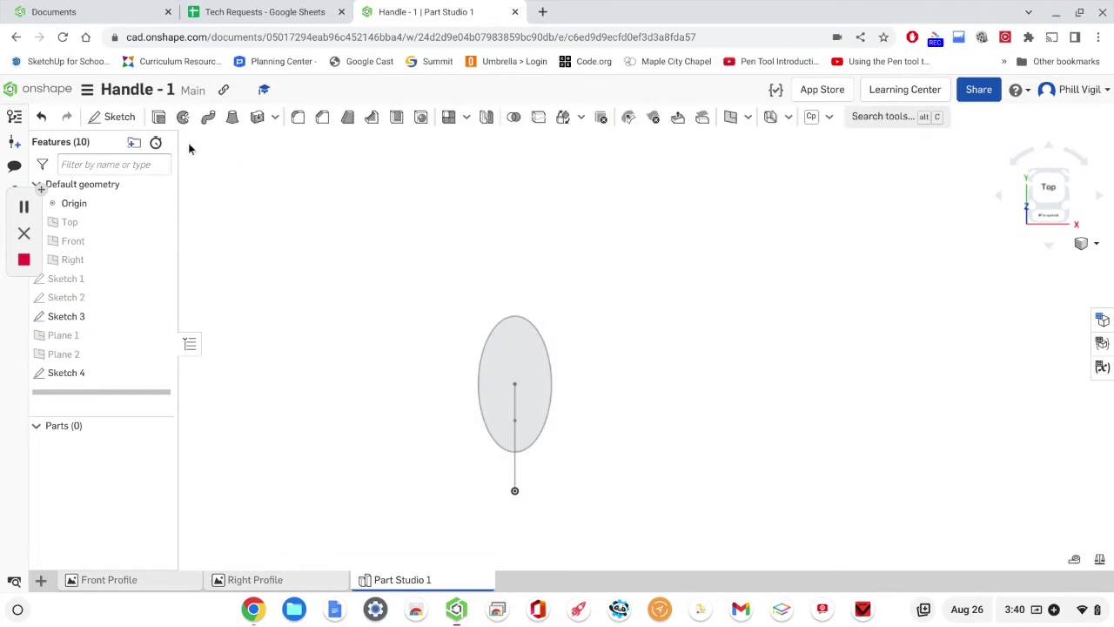
Step: Start a new sketch on Plane 2 at the bottom of the handle and view it normal to the sketch plane
click(122, 119)
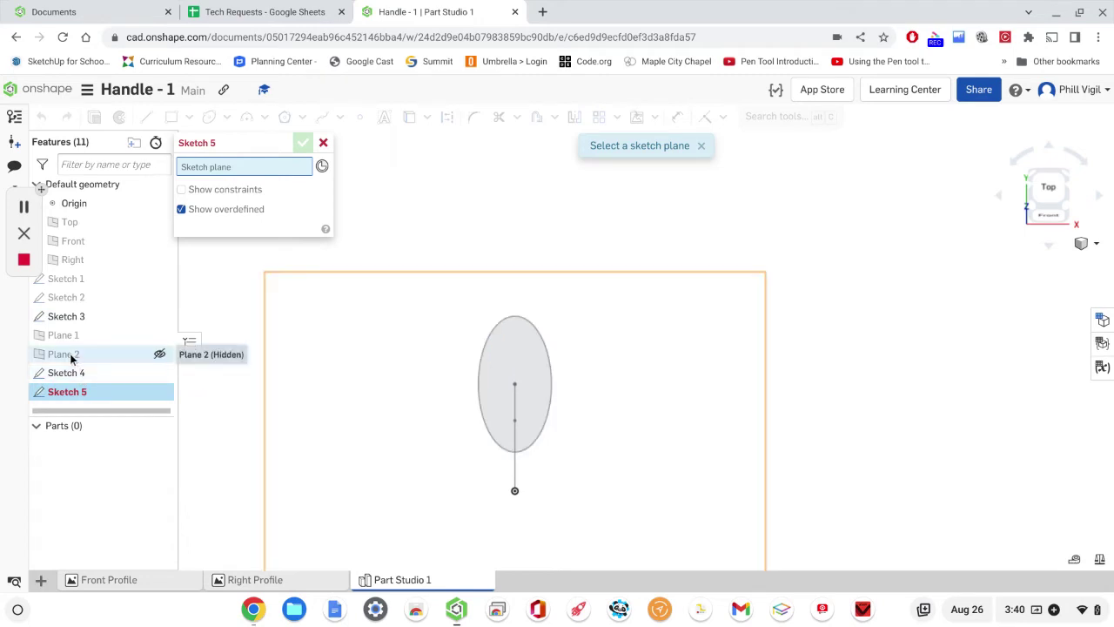
click(72, 357)
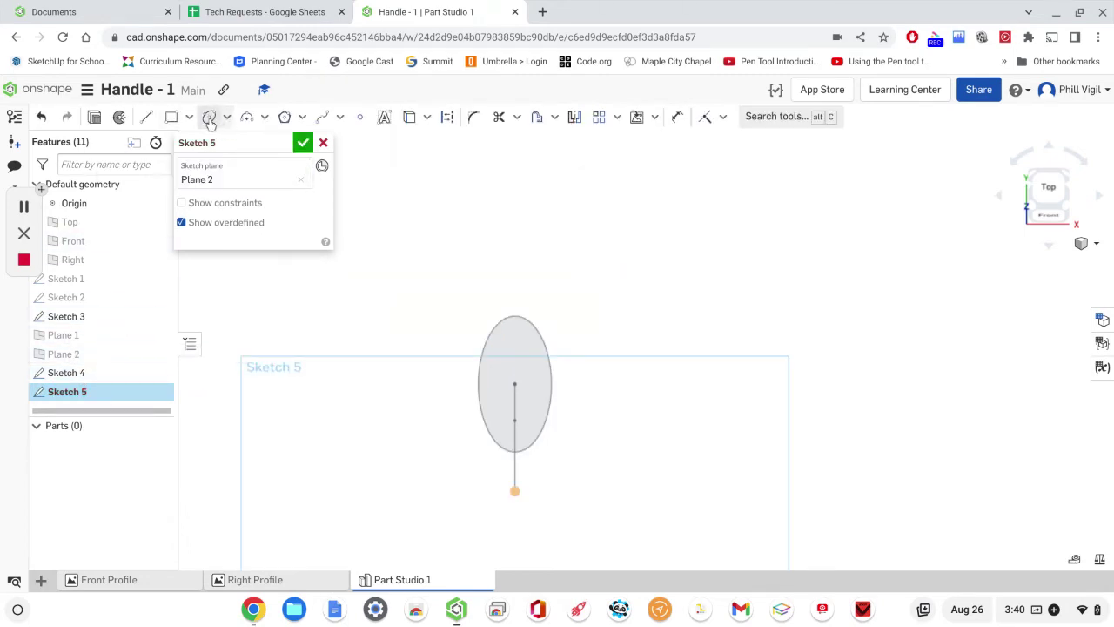
right_click(408, 294)
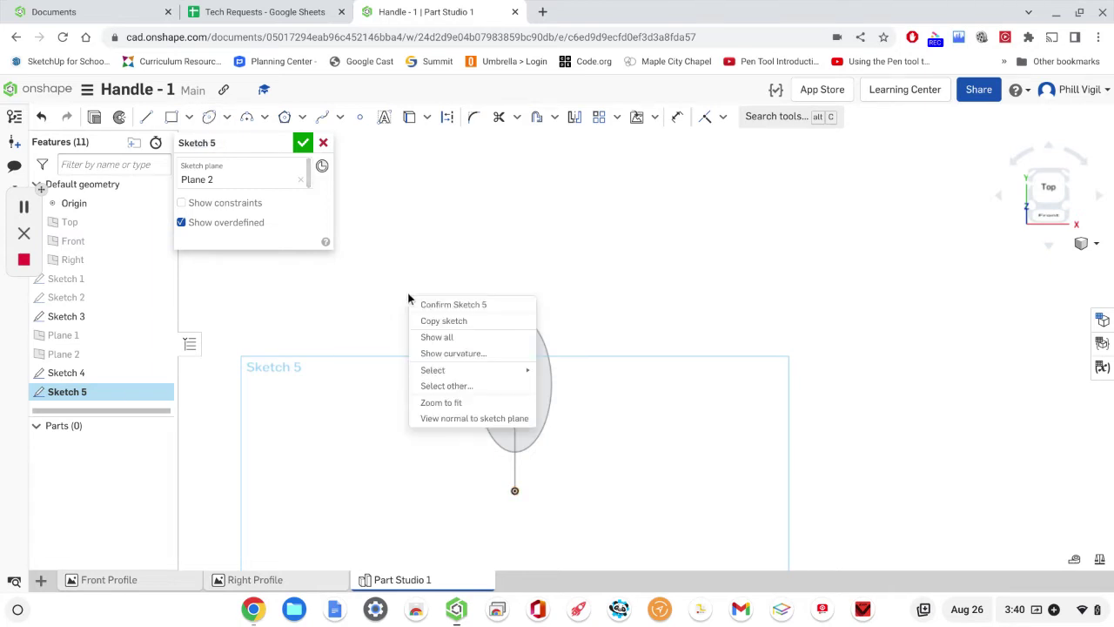
click(463, 418)
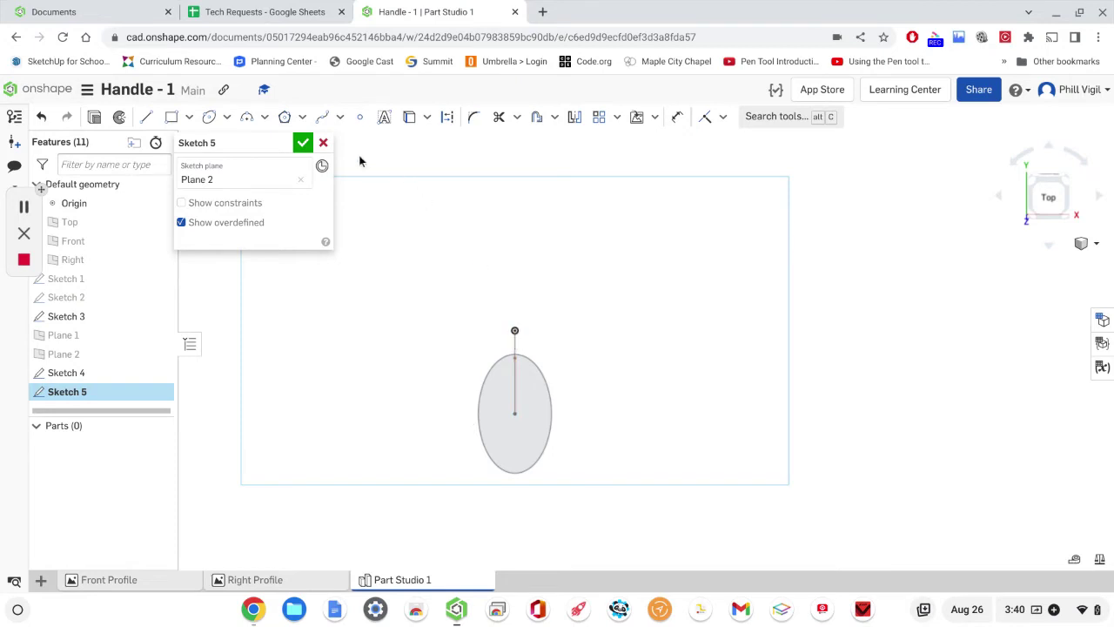
Step: Draw an ellipse centered on the origin at the spline's bottom end, about 1.3 in tall and 0.69 in wide, with its long axis vertical
click(209, 120)
click(514, 330)
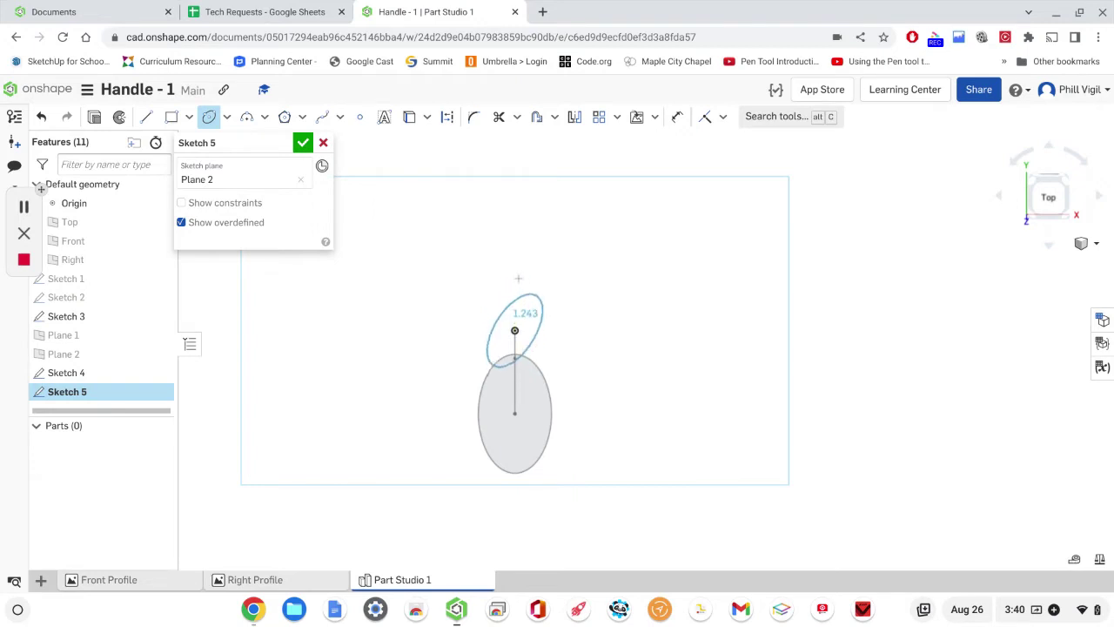
click(513, 277)
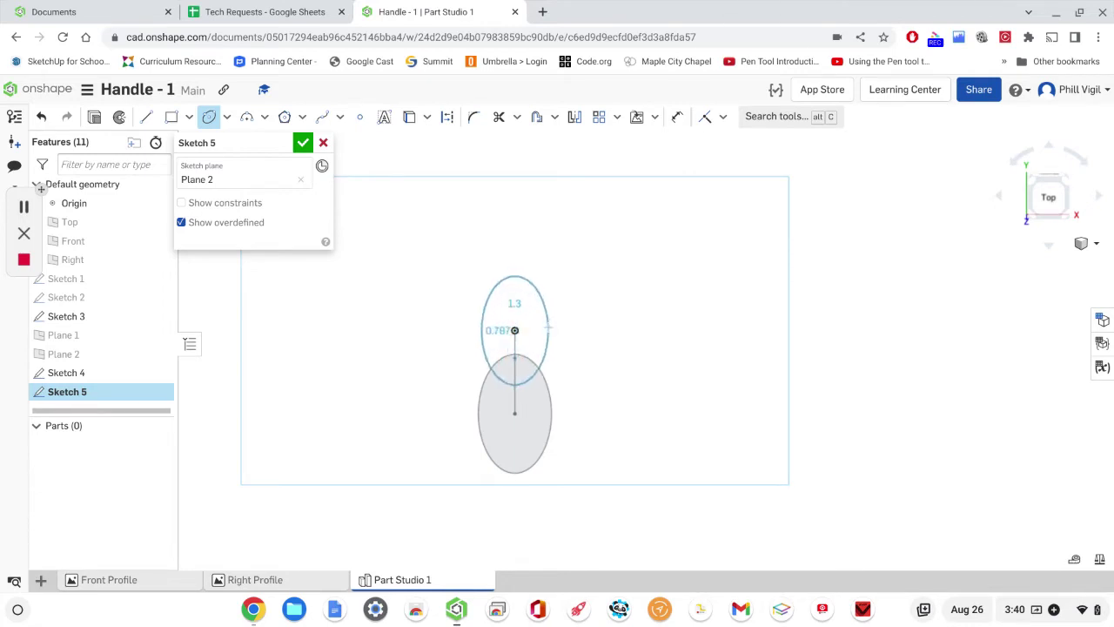
click(542, 328)
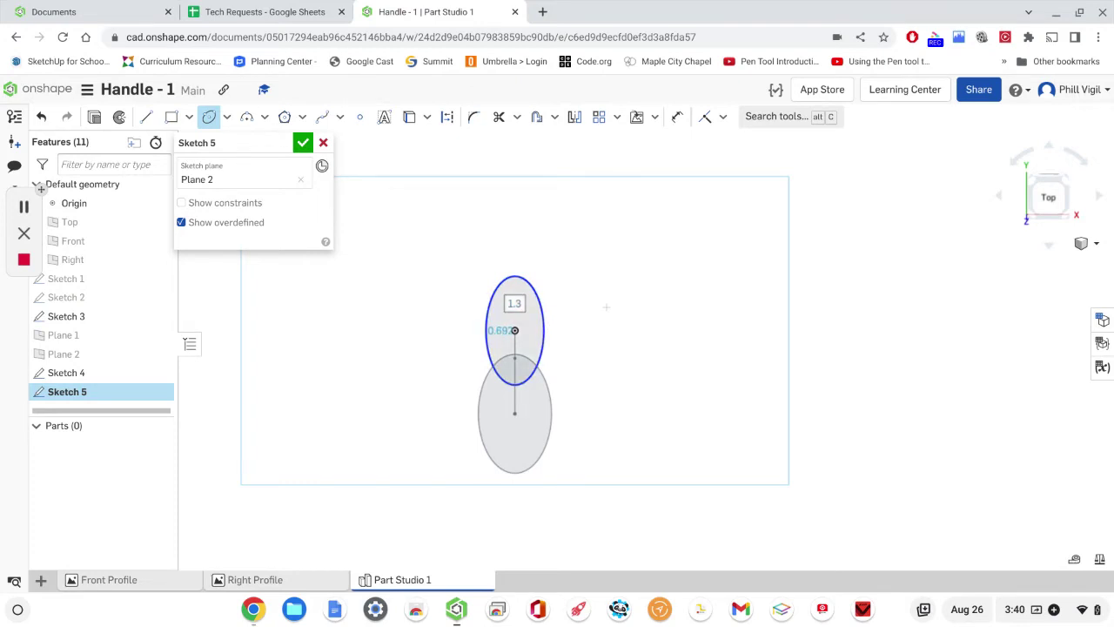
Step: Dimension the width of the ellipse at the bottom of the handle to 0.875 in
click(679, 120)
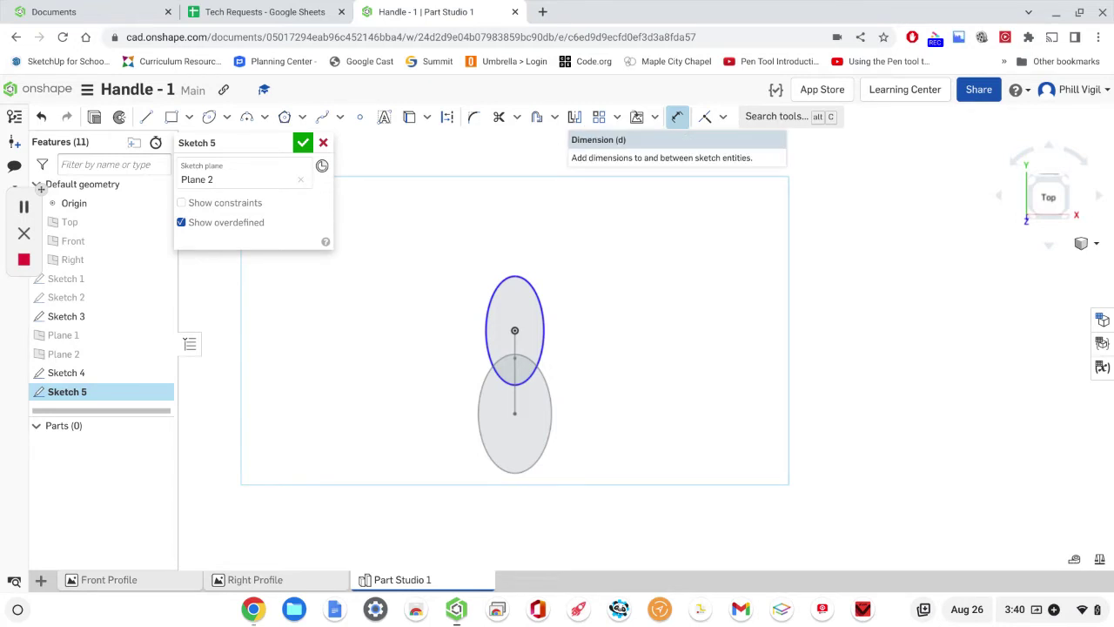
click(516, 277)
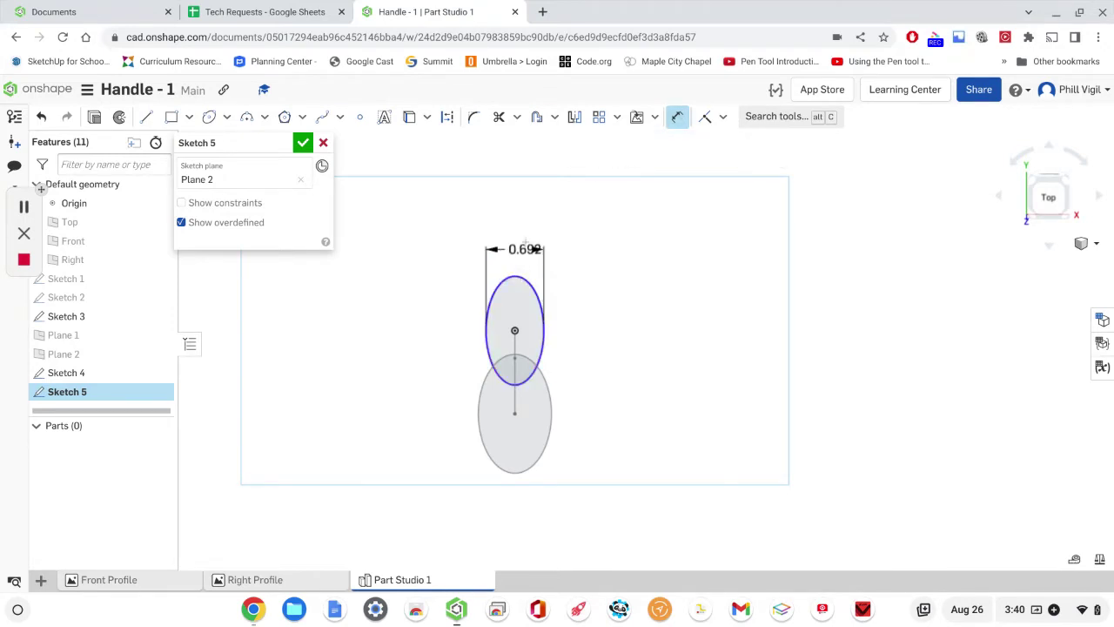
click(525, 240)
key(BackSpace)
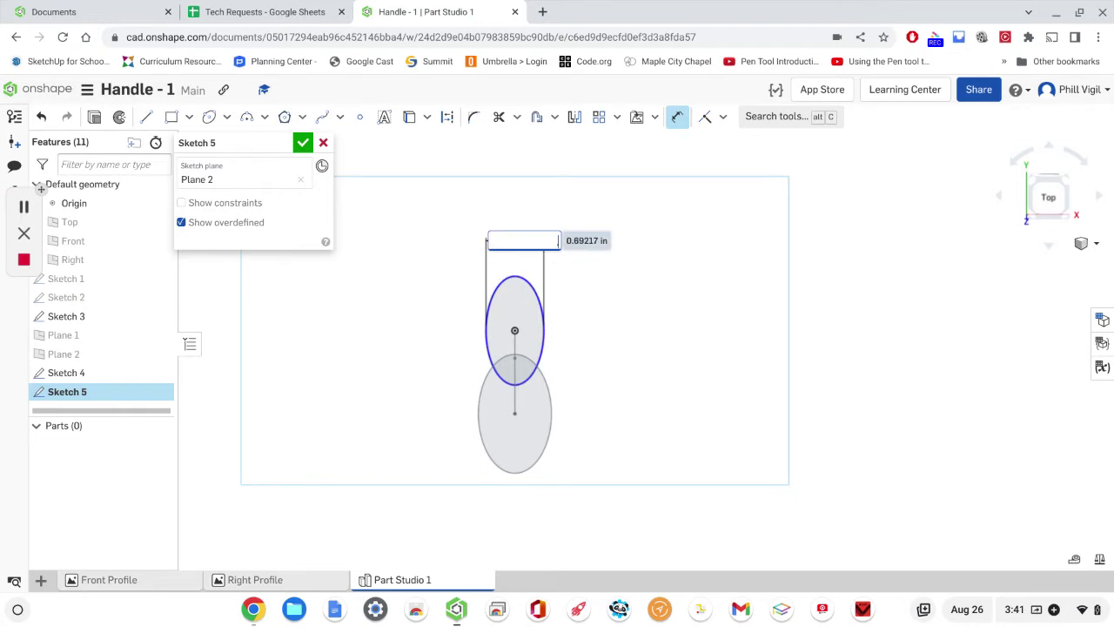
text(0.875)
key(Return)
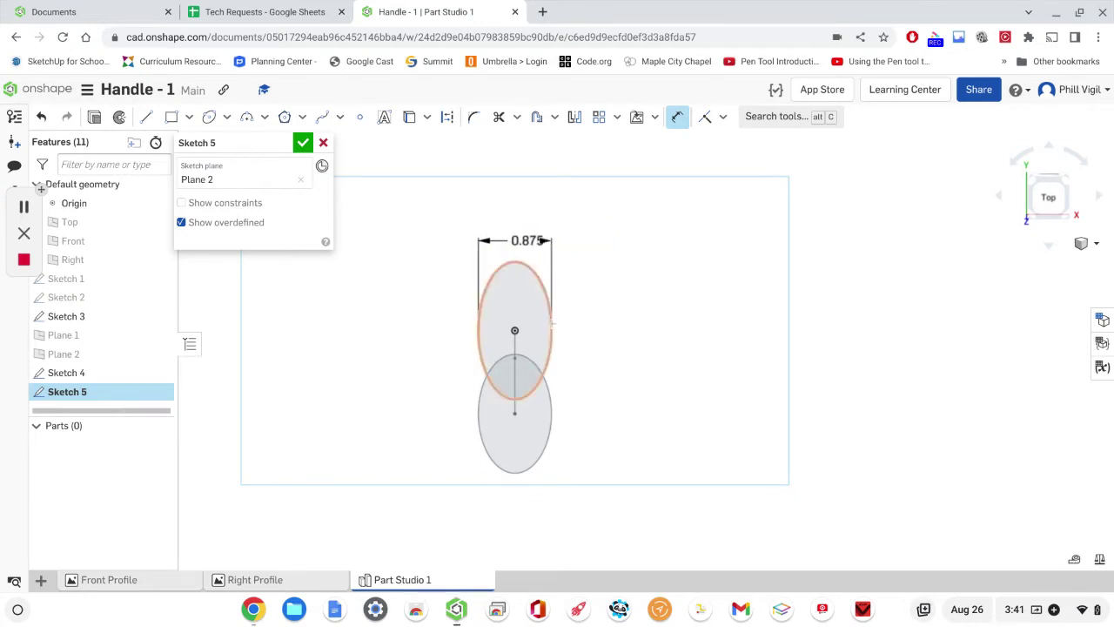
Step: Dimension the height of the bottom ellipse to 1.125 in and accept the Plane 2 sketch
click(550, 313)
click(597, 315)
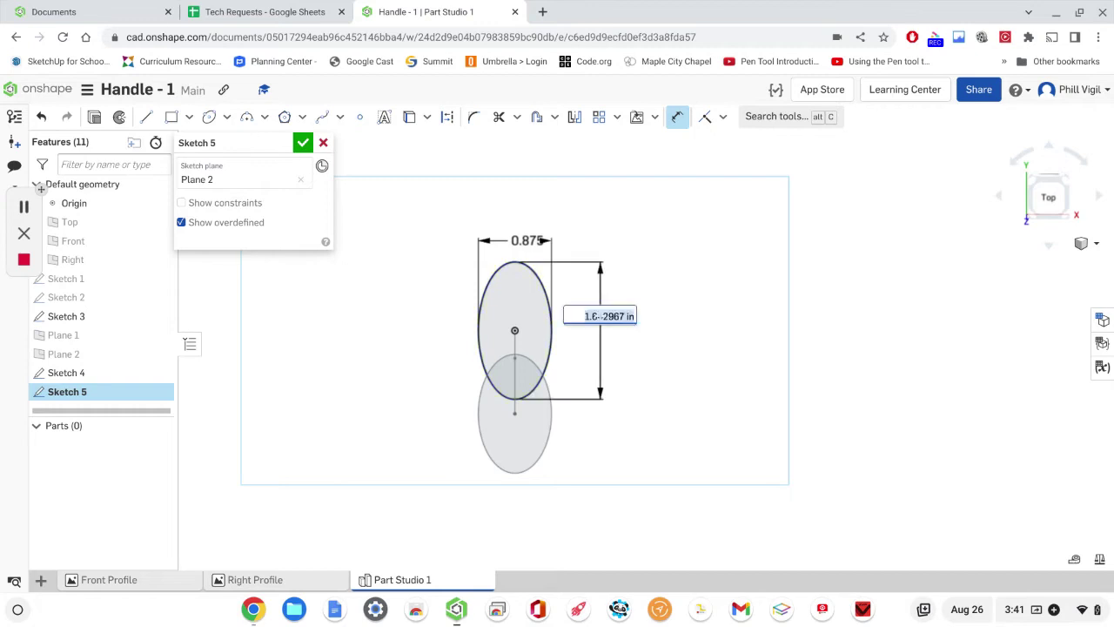
text(1)
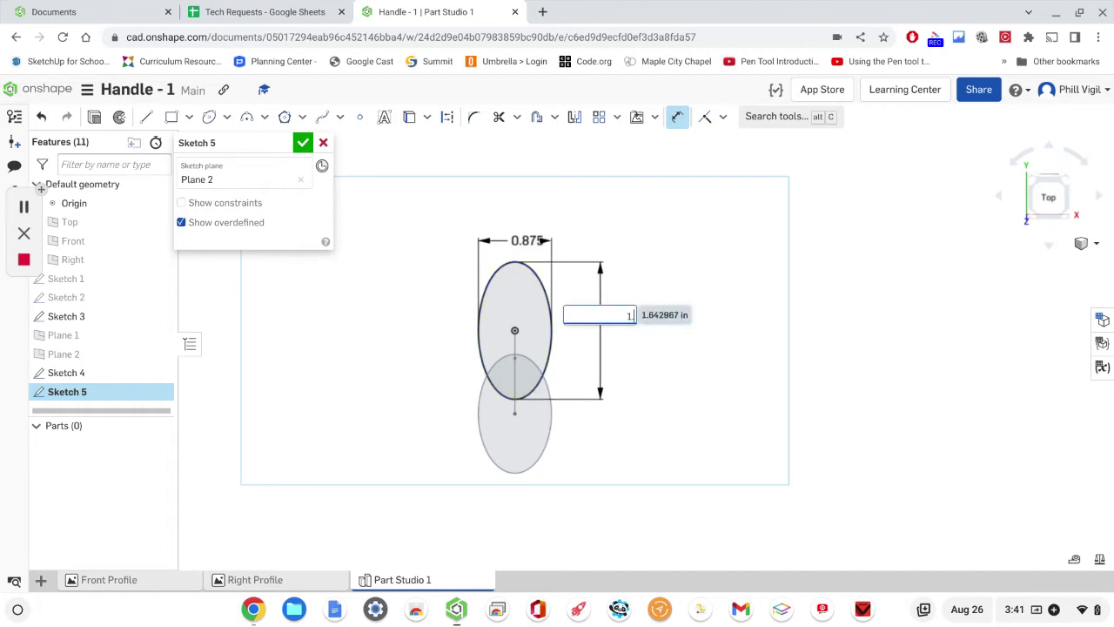
text(.125)
key(Return)
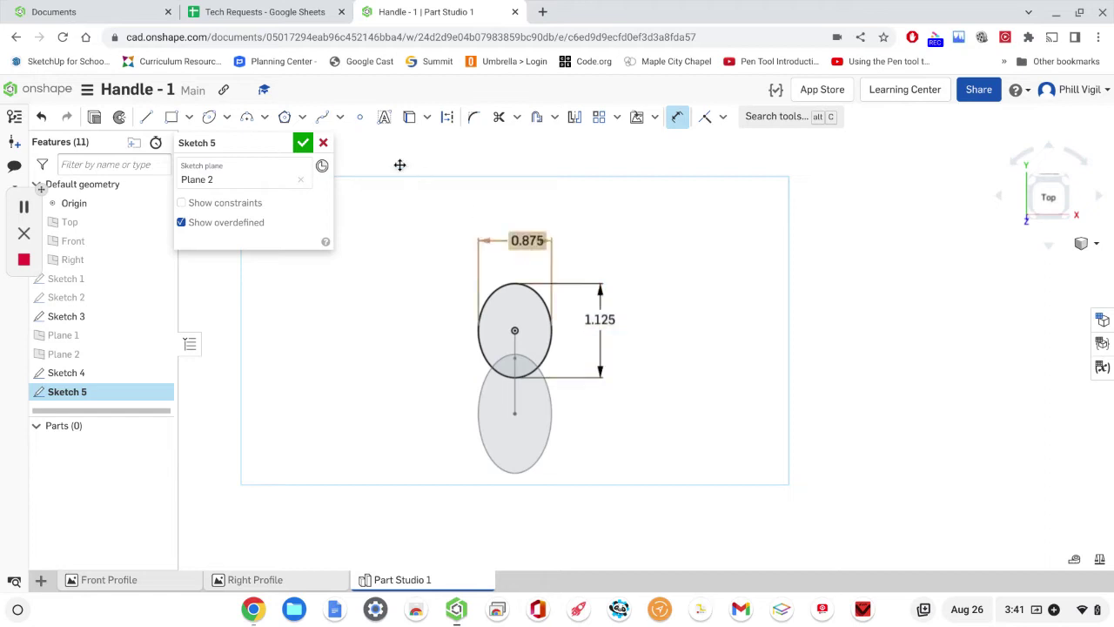
click(303, 141)
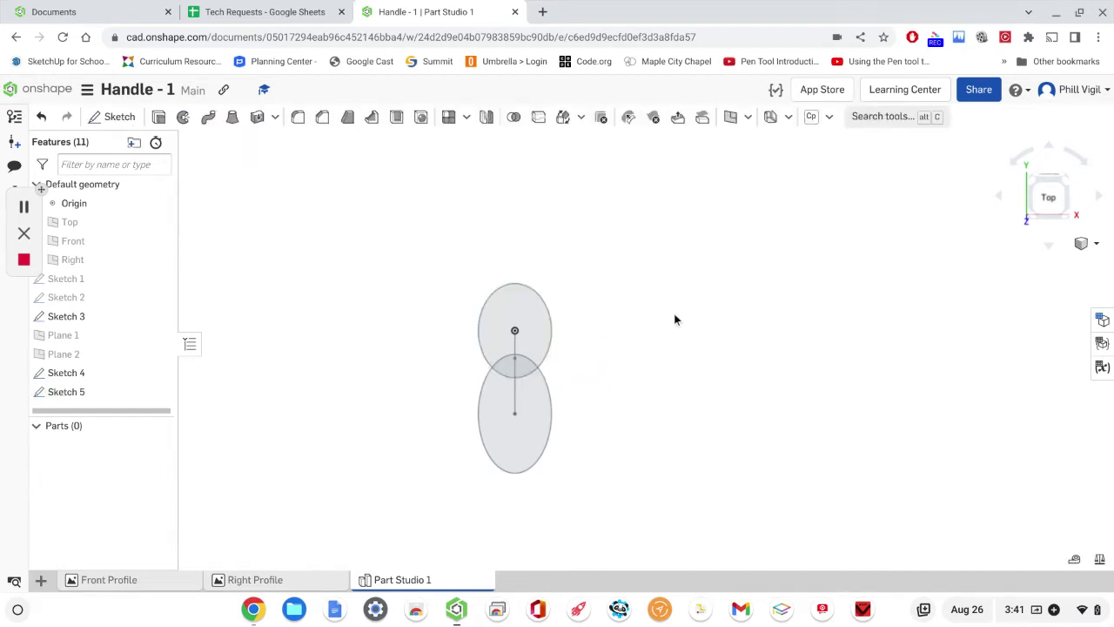
Step: Show the Sketch 2 side-profile image, start a new sketch on the Right plane and view it normal to the sketch plane
right_drag(674, 318, 580, 357)
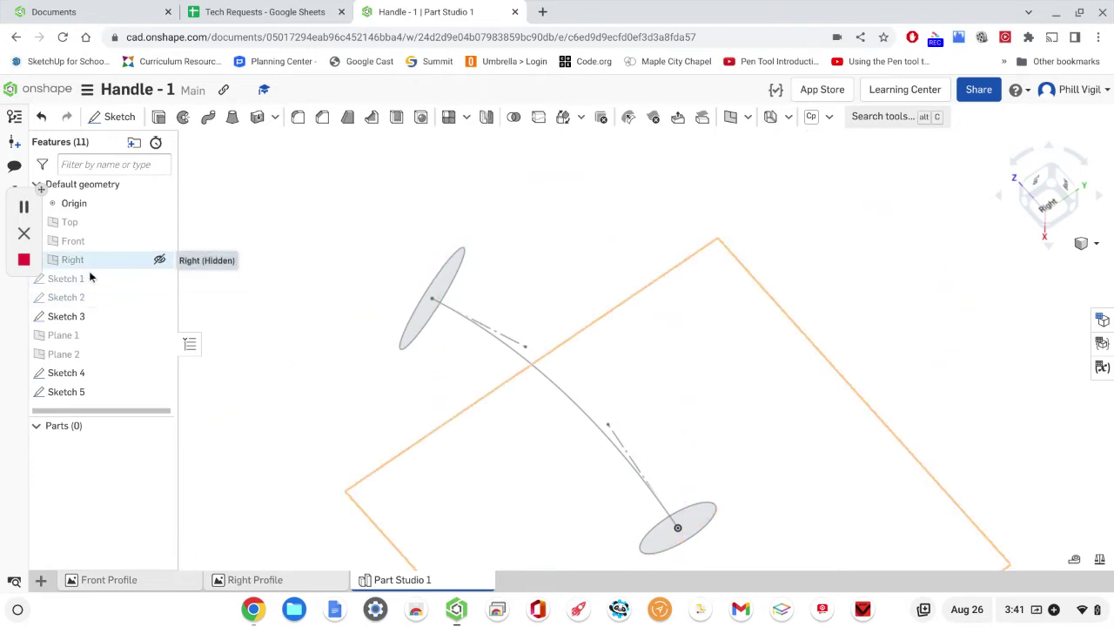
click(159, 299)
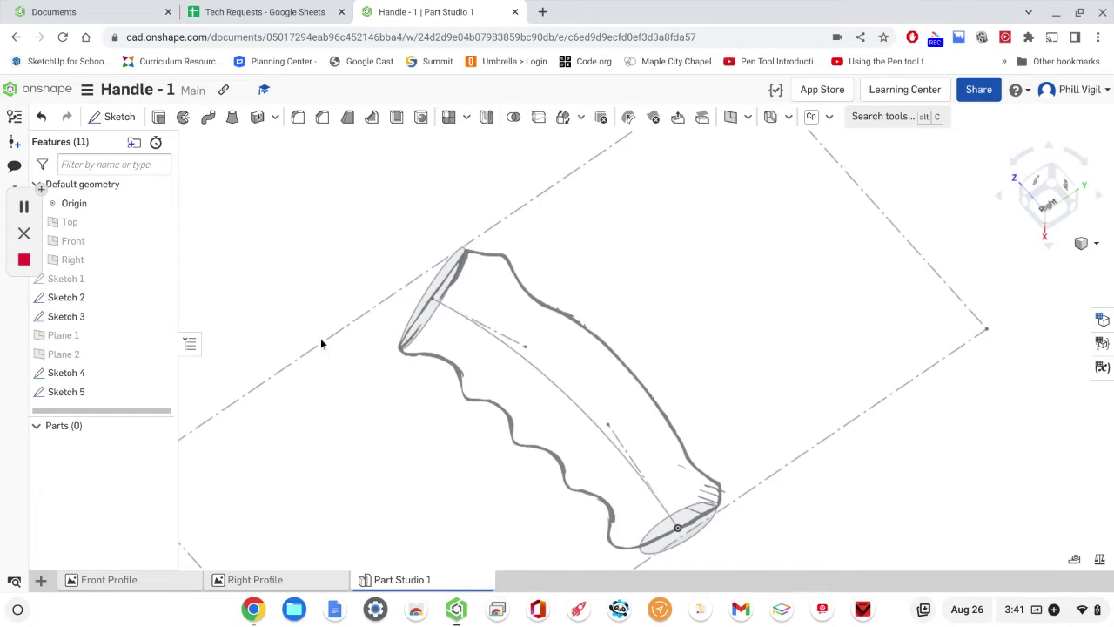
click(112, 119)
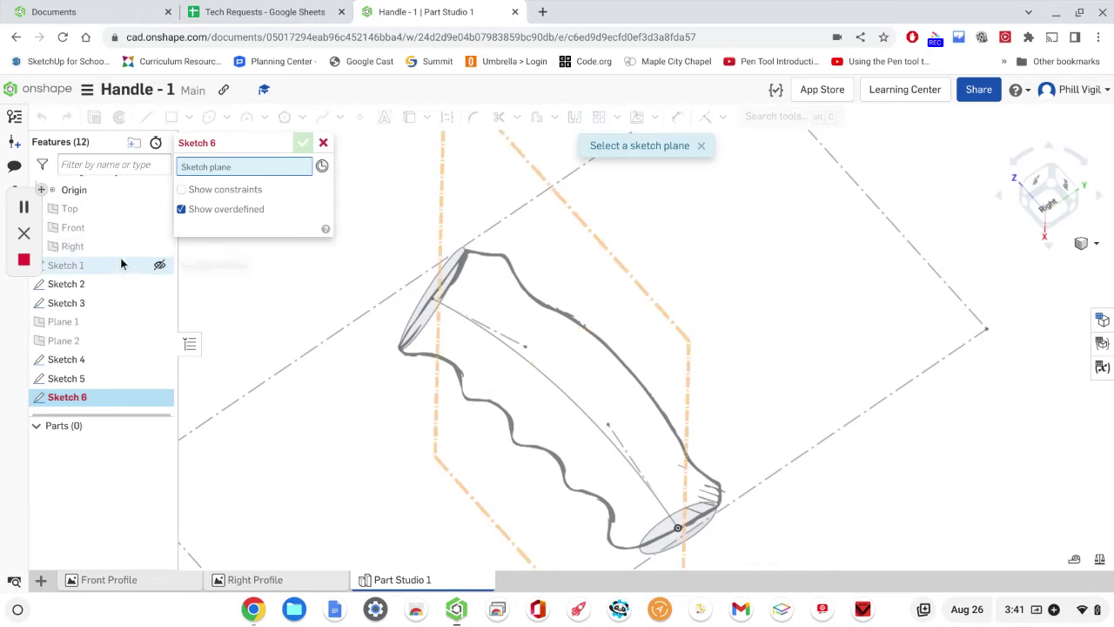
click(113, 248)
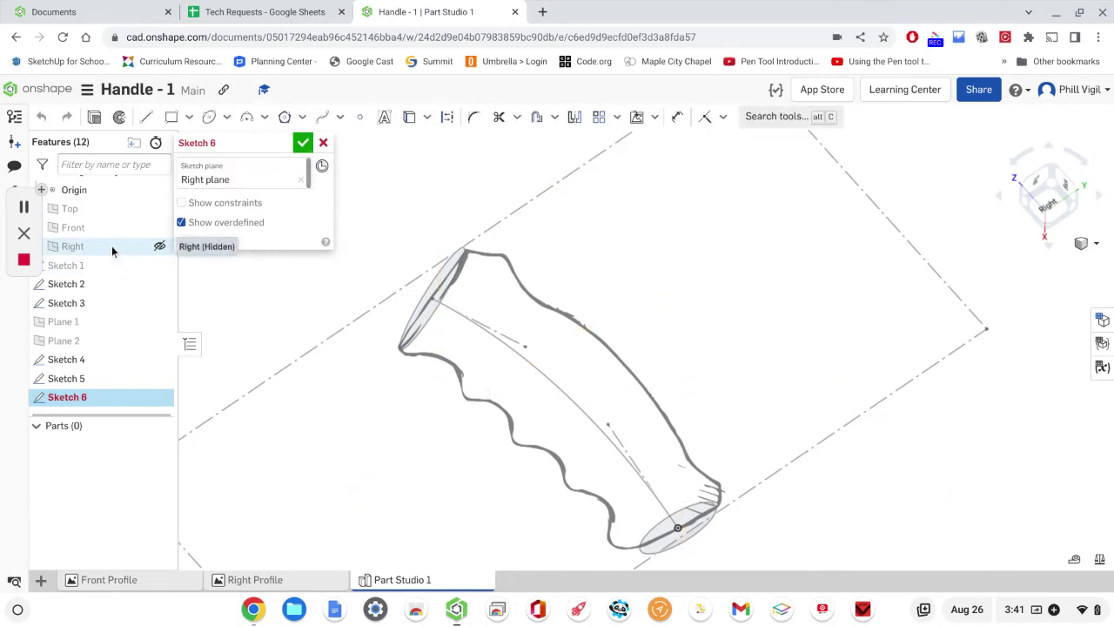
right_click(708, 255)
click(762, 376)
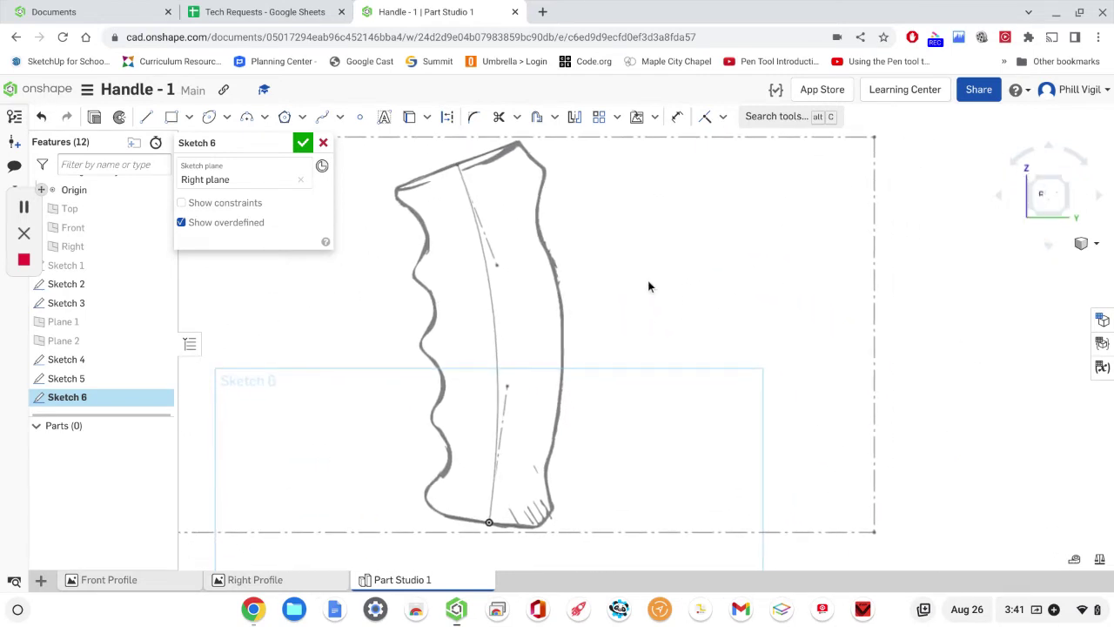
Step: Trace the handle's smooth back edge with a multi-point spline from the upper corner of the reference image down to its lower corner
click(320, 119)
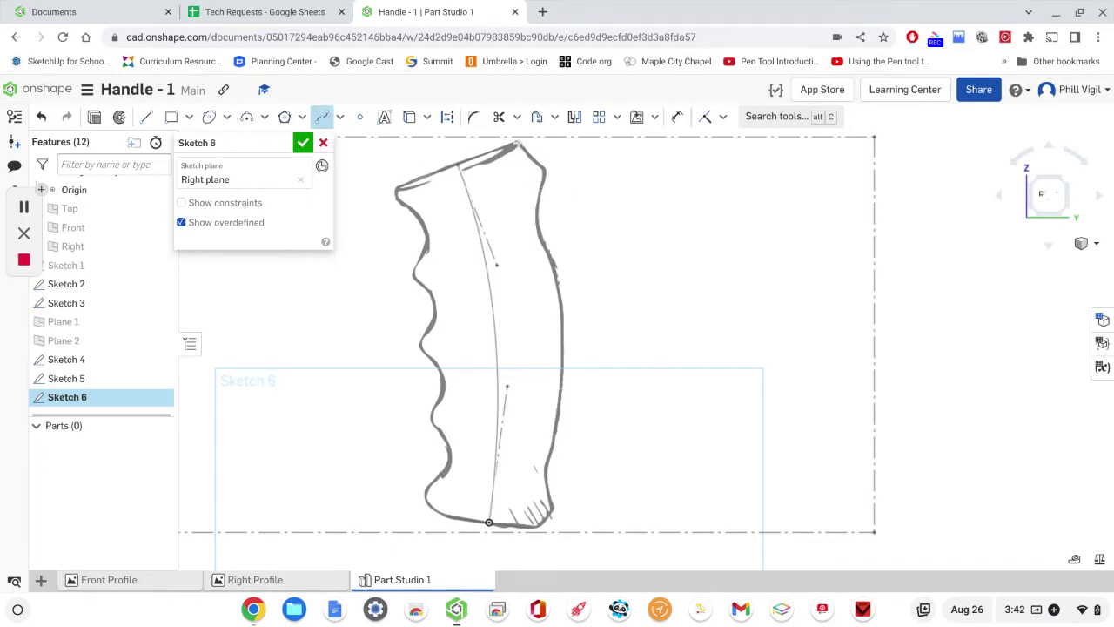
scroll(531, 157, up, 3)
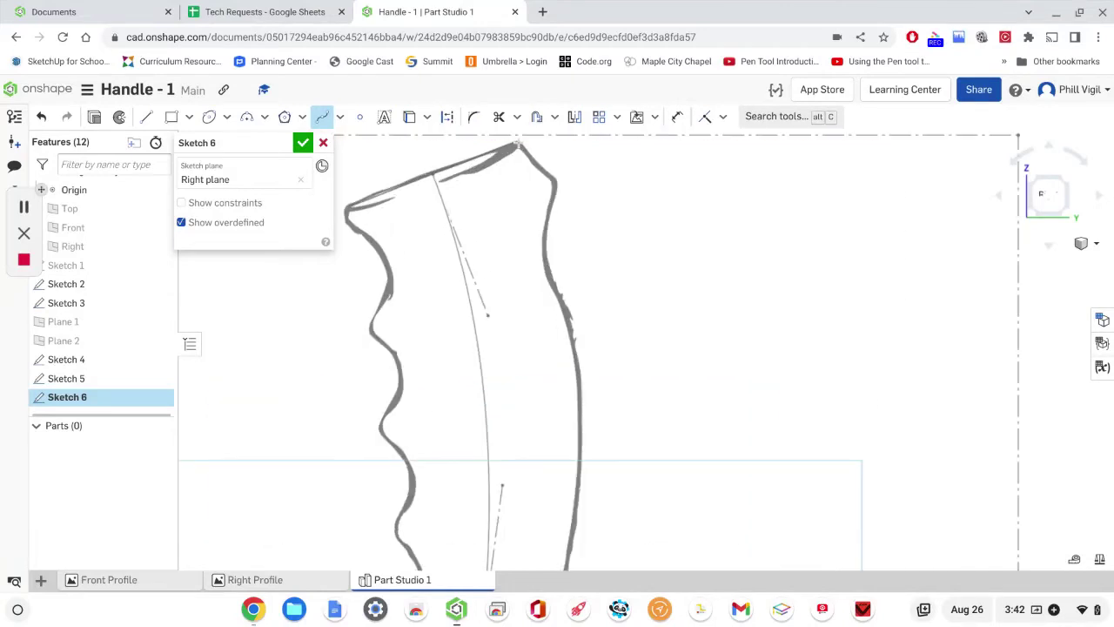
click(520, 144)
click(554, 178)
click(547, 243)
mouse_move(597, 348)
middle_down()
mouse_move(616, 218)
mouse_move(628, 218)
middle_up()
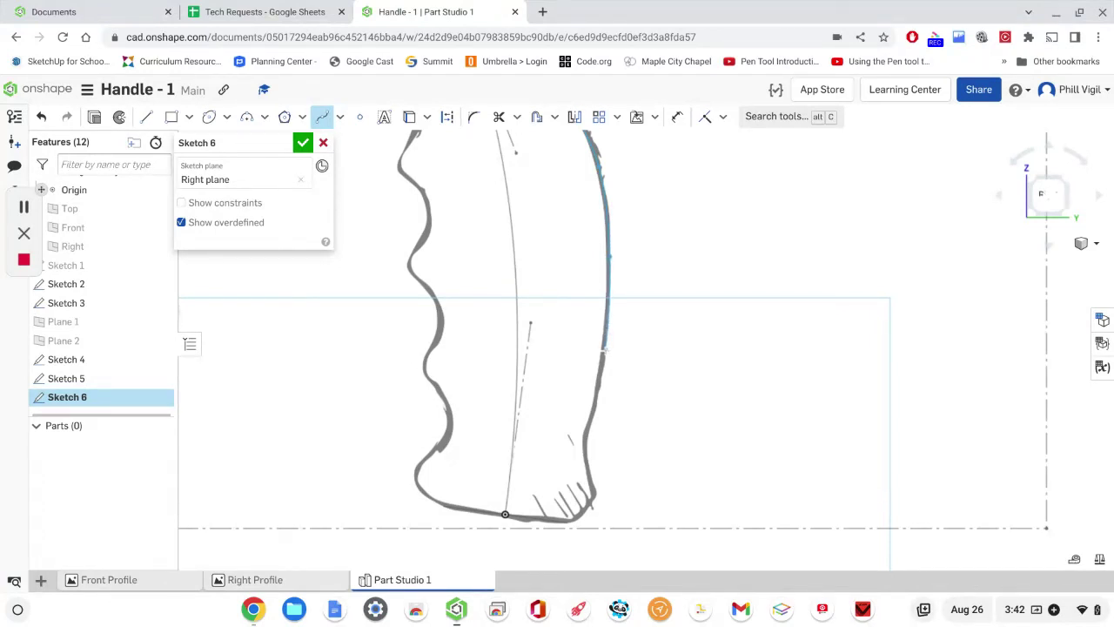
click(605, 349)
click(600, 498)
click(577, 517)
key(Escape)
click(574, 518)
key(Escape)
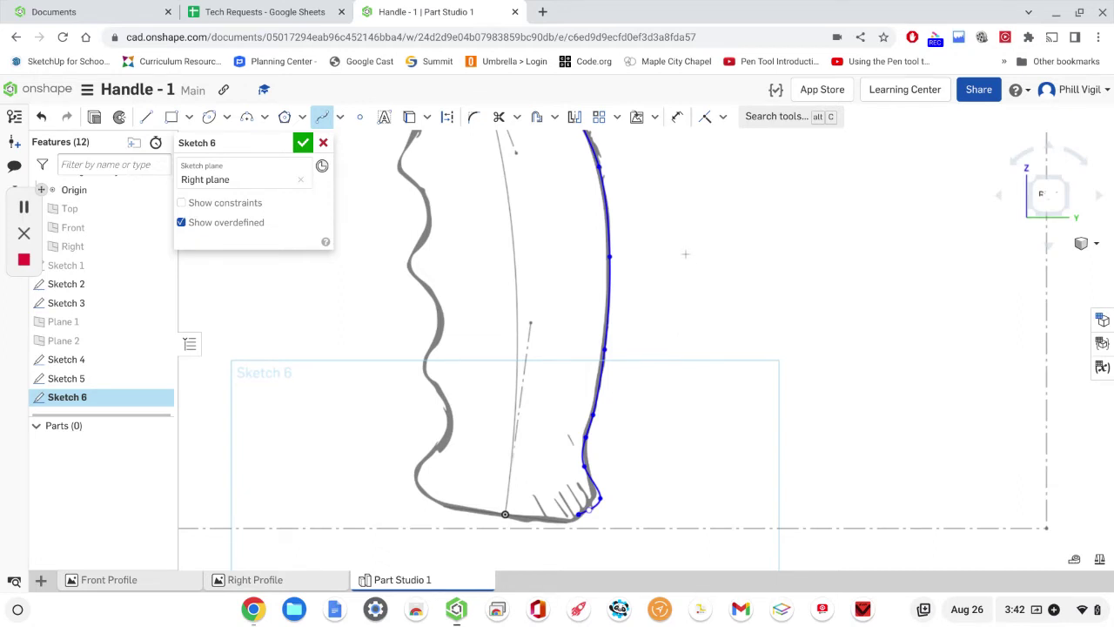
Step: Apply a Pierce constraint between the traced spline's top endpoint and the ellipse at the top of the handle
middle_drag(685, 259, 691, 370)
mouse_move(703, 209)
middle_down()
mouse_move(721, 340)
mouse_move(711, 335)
middle_up()
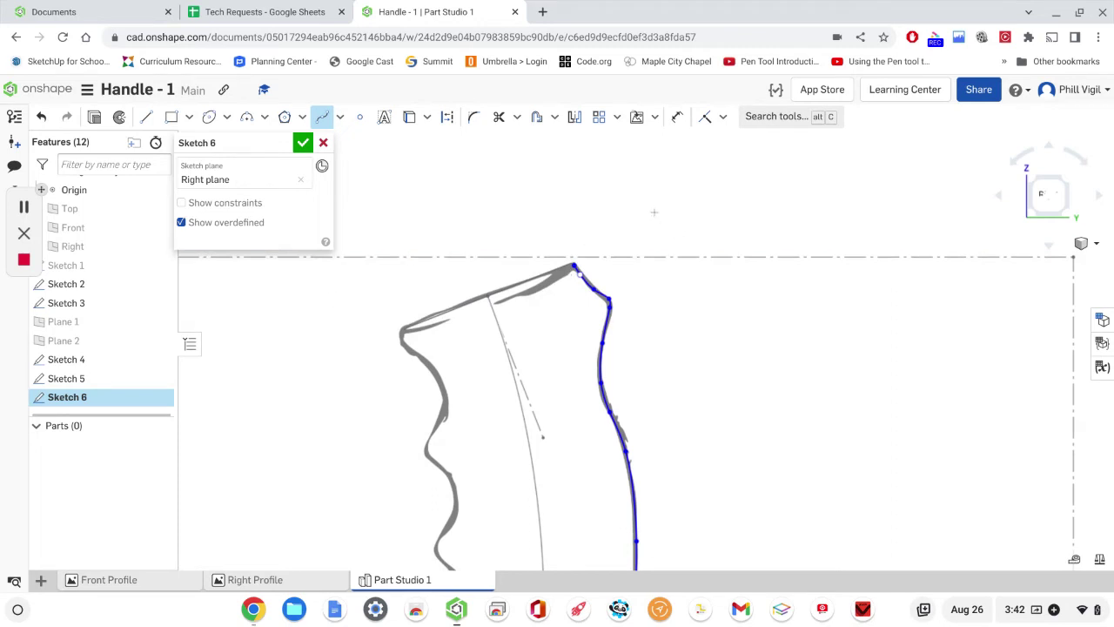
mouse_move(653, 213)
right_down()
mouse_move(660, 251)
mouse_move(661, 235)
right_up()
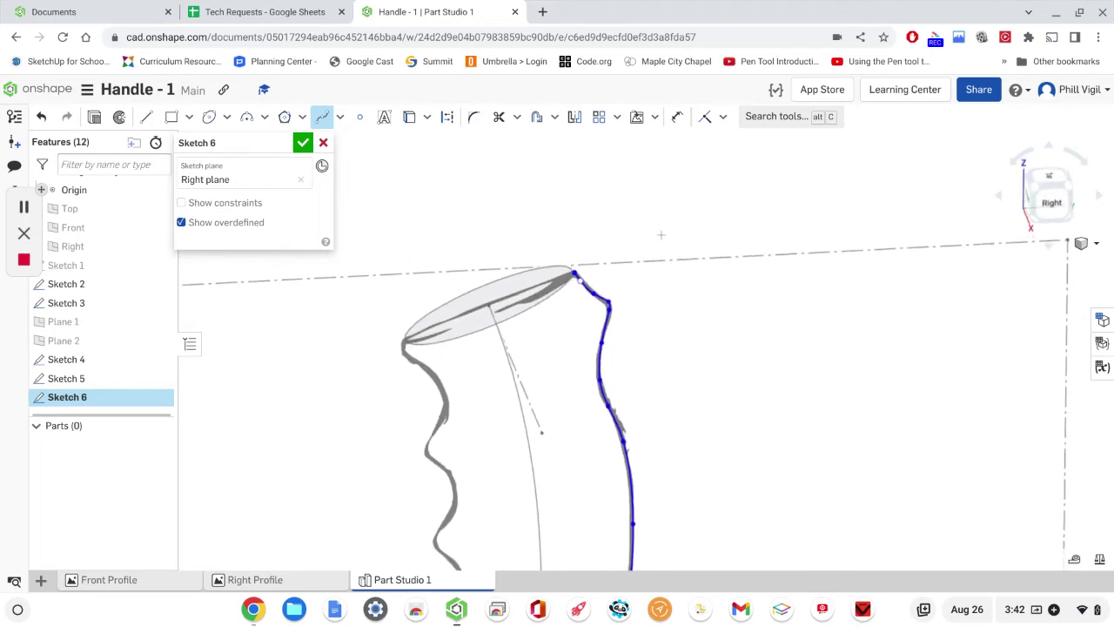
click(723, 116)
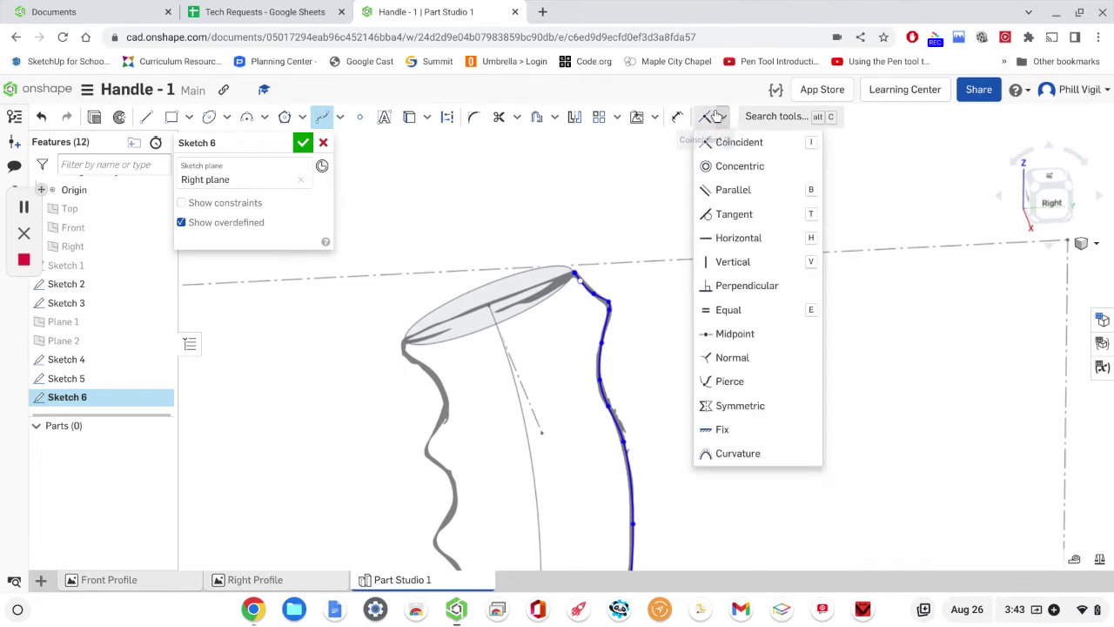
click(729, 382)
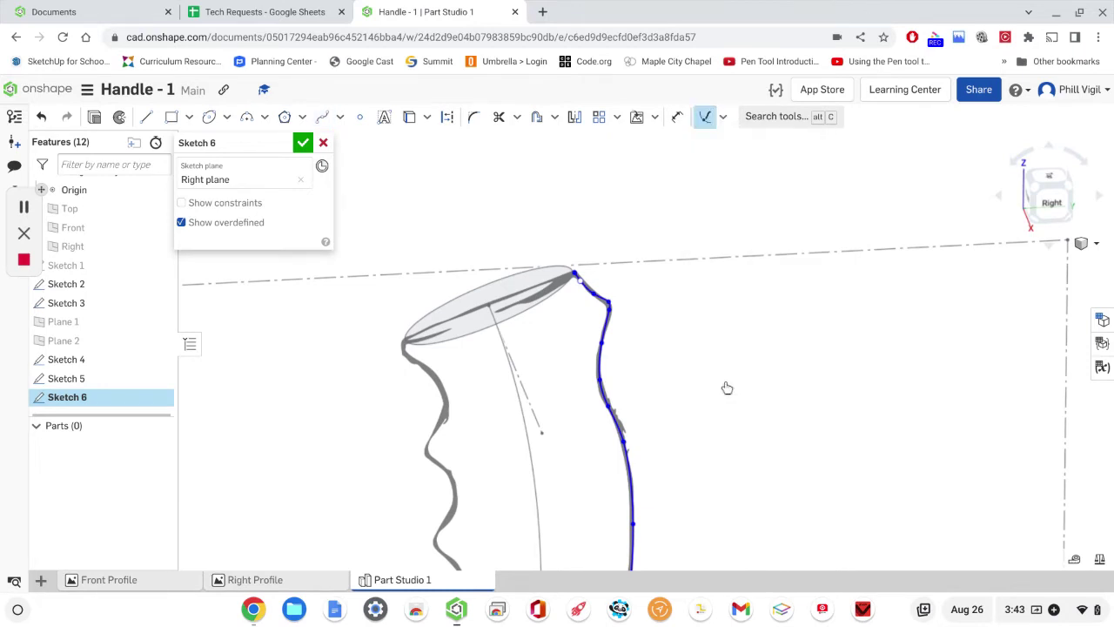
right_drag(725, 385, 620, 276)
scroll(621, 277, up, 5)
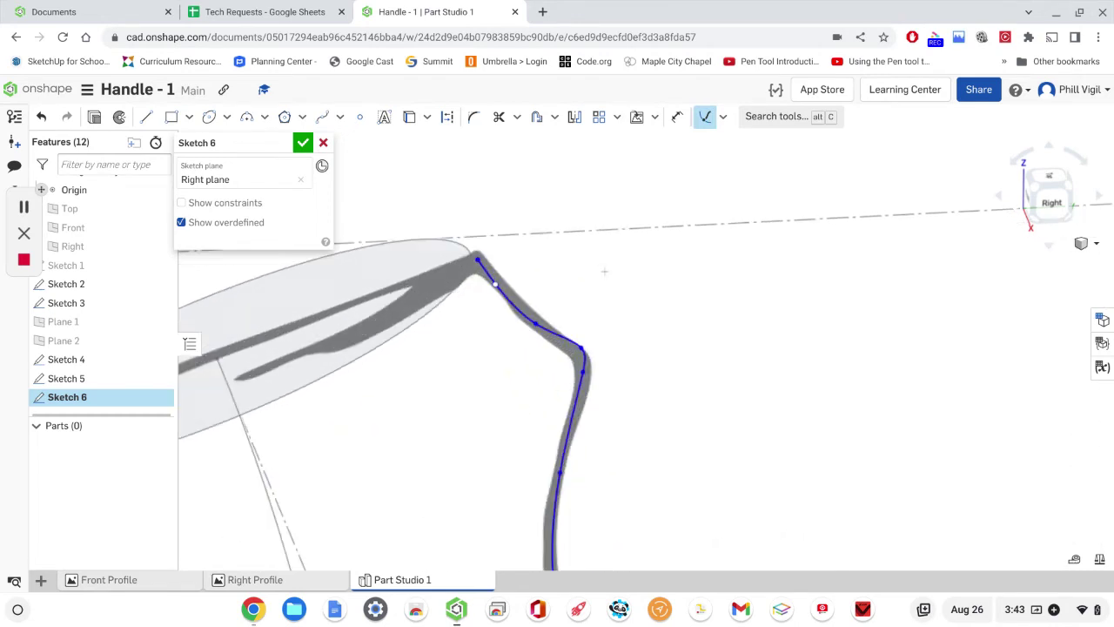
click(477, 258)
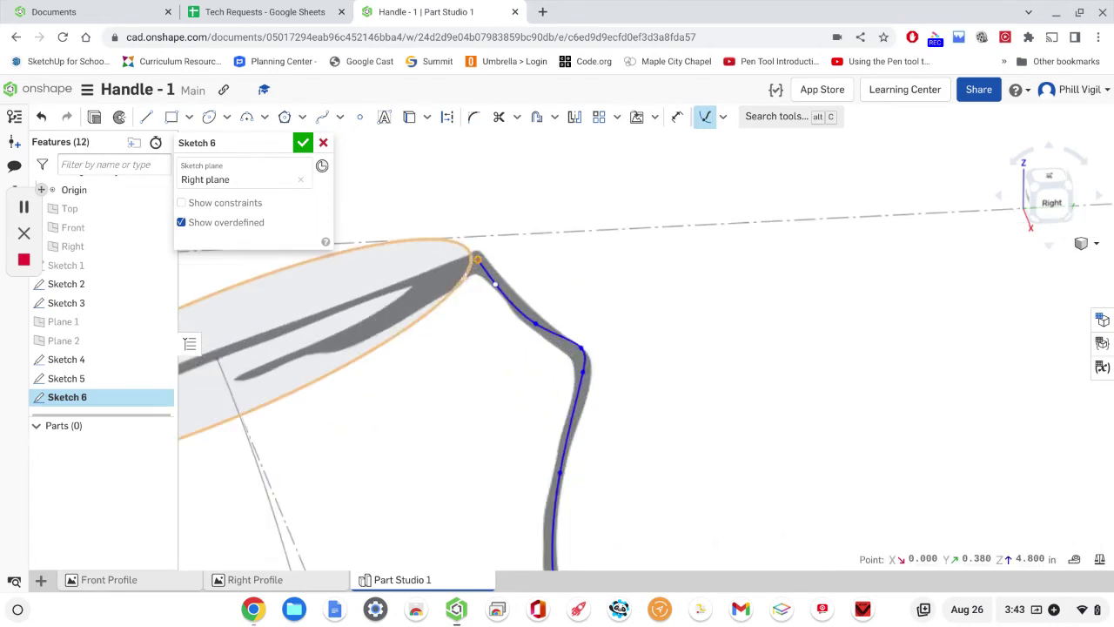
click(464, 276)
right_drag(622, 274, 657, 309)
Step: Try to pierce the traced spline's bottom endpoint to the ellipse at the bottom of the handle, and undo the attempt
middle_drag(706, 389, 667, 220)
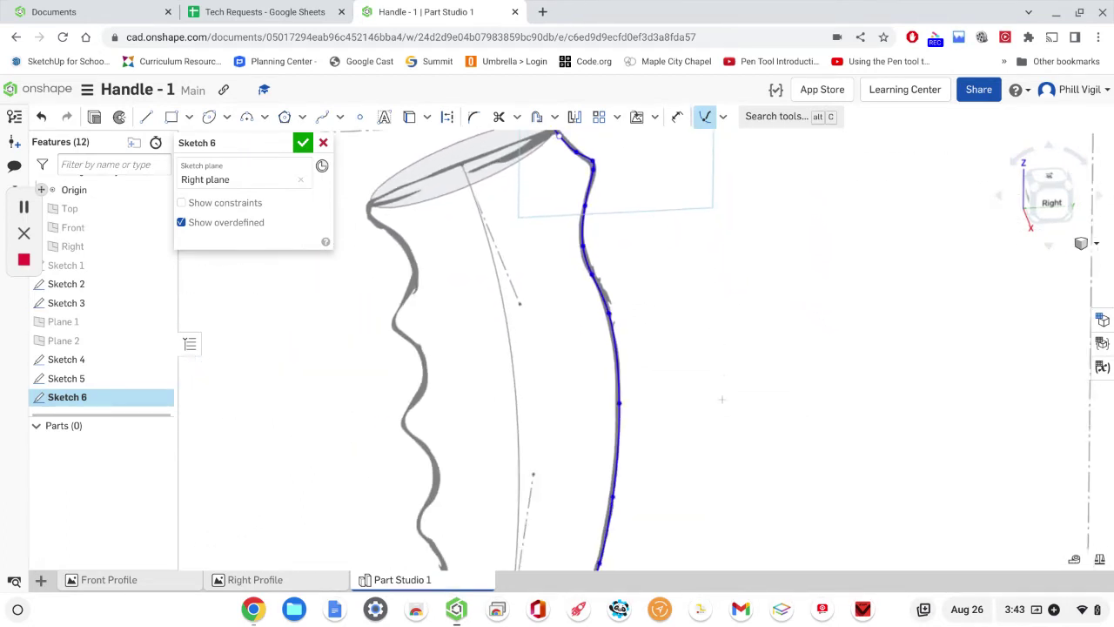
middle_drag(723, 399, 711, 237)
middle_drag(672, 466, 683, 304)
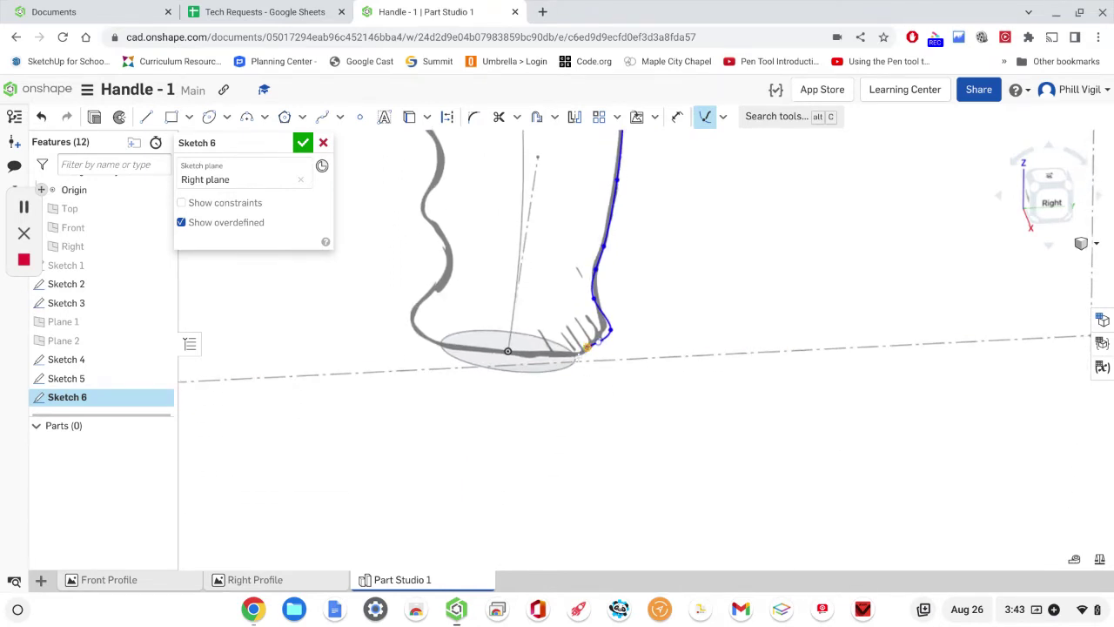
click(574, 358)
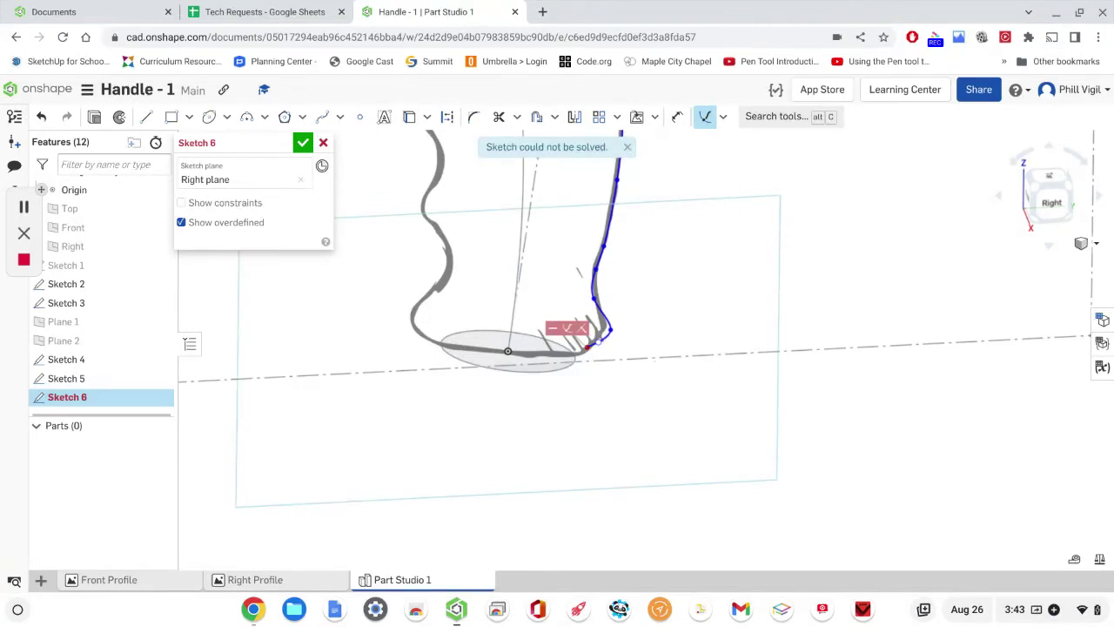
middle_drag(615, 393, 665, 380)
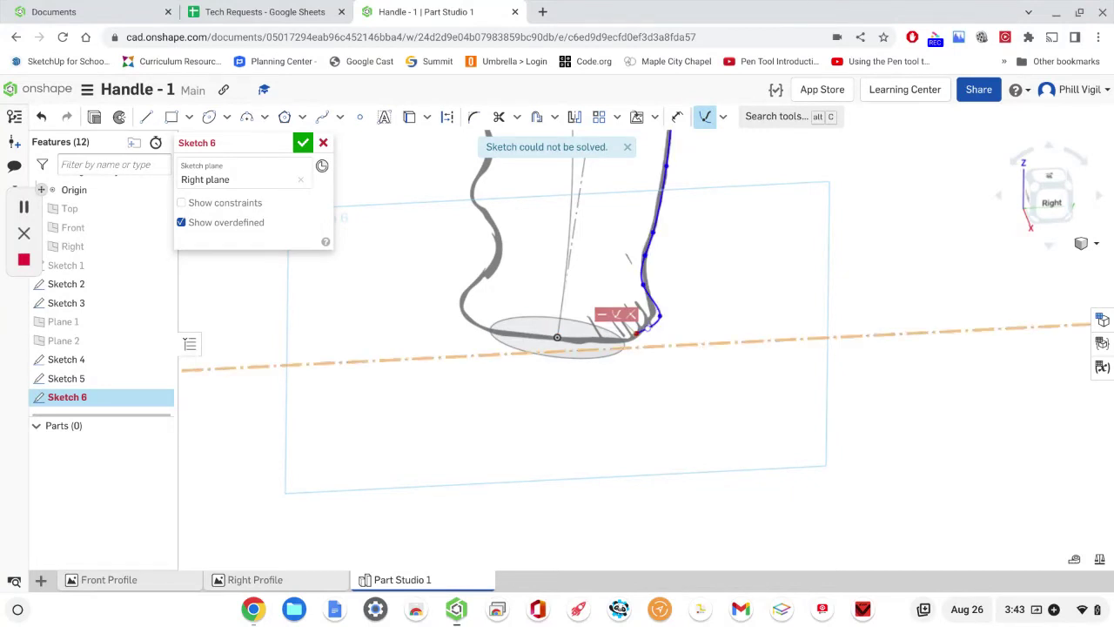
key(Escape)
click(40, 119)
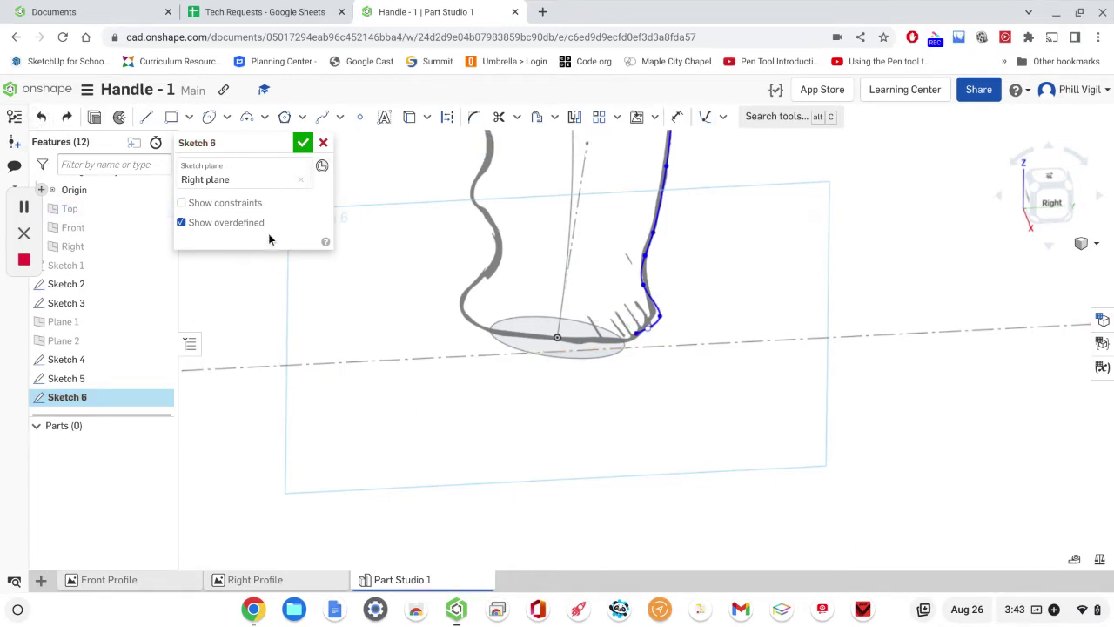
Step: Turn on the display of sketch constraints and inspect the constraint at the traced spline's bottom endpoint
click(182, 202)
scroll(714, 314, up, 5)
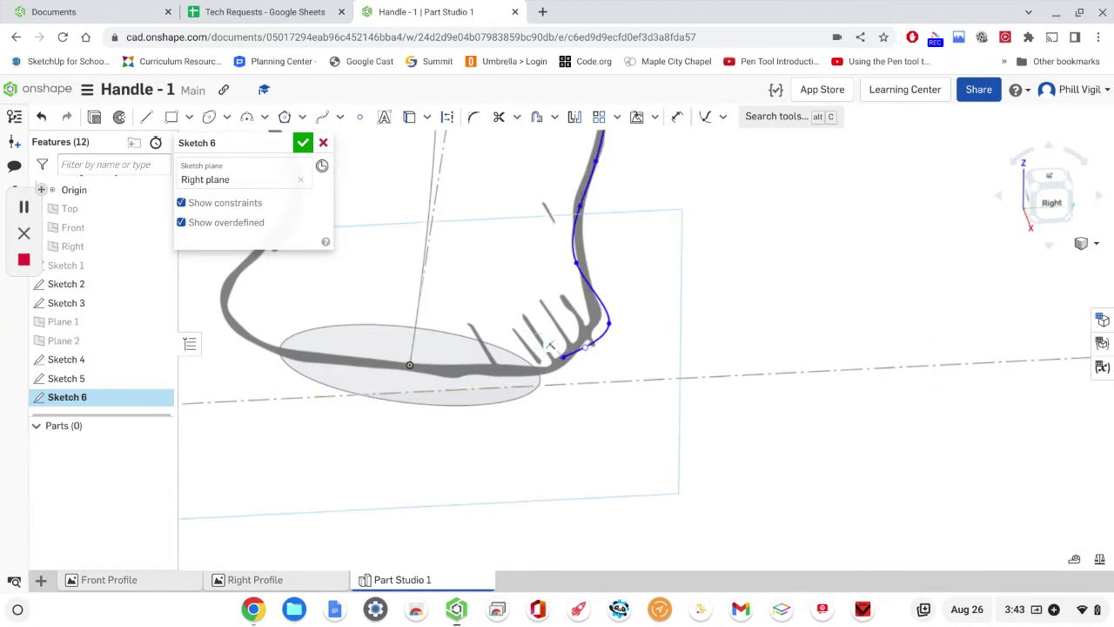
right_click(554, 350)
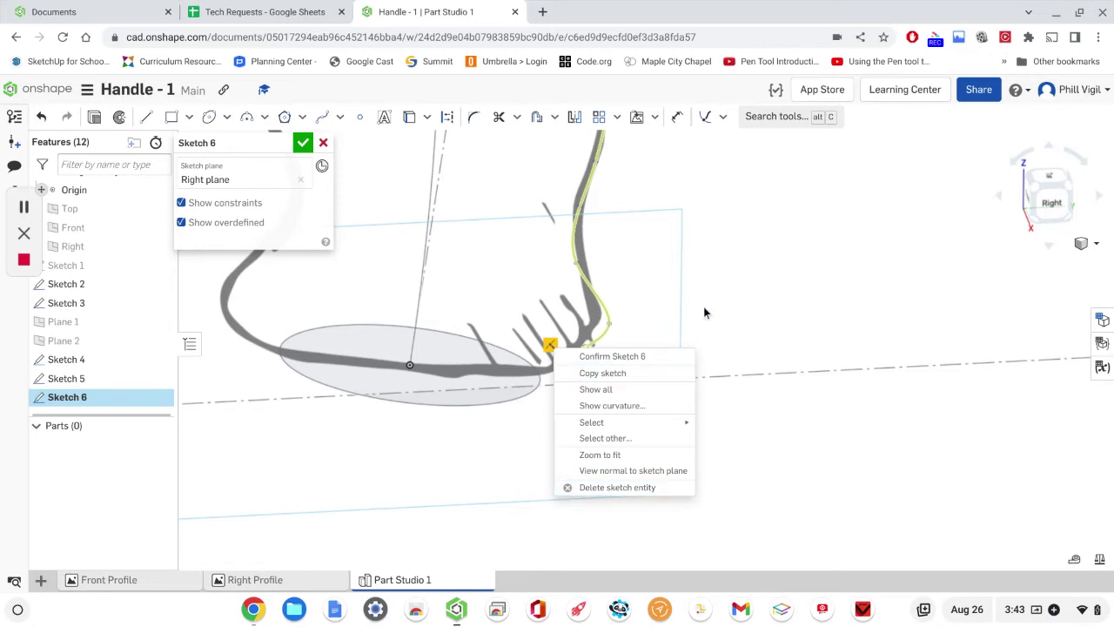
click(582, 345)
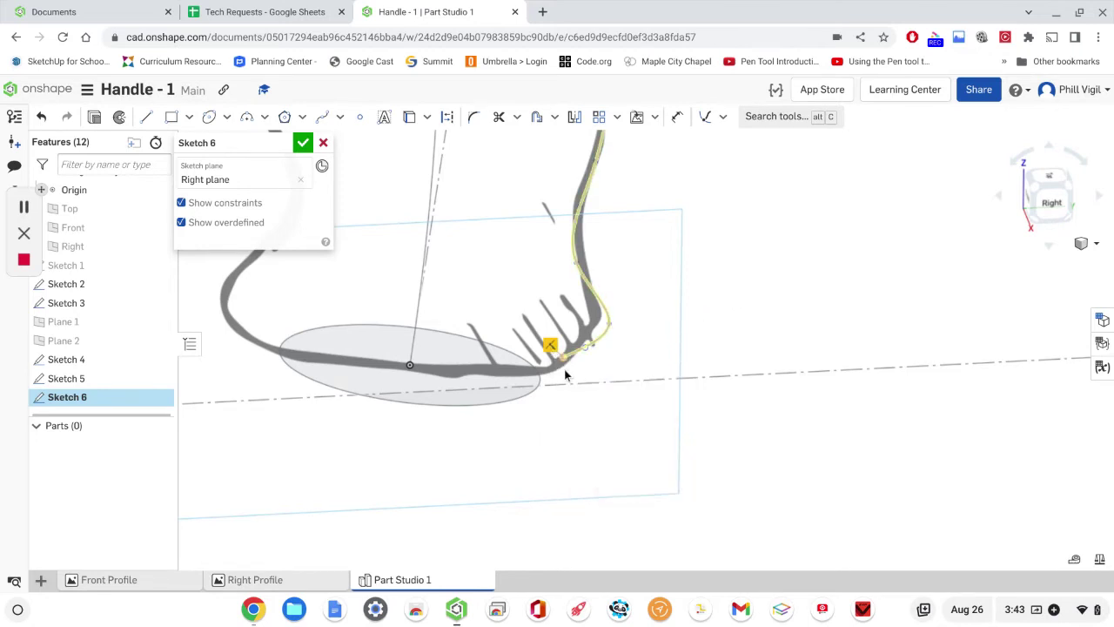
Step: Apply a Pierce constraint between the traced spline's bottom endpoint and the bottom ellipse, and end the constraint tool
click(705, 116)
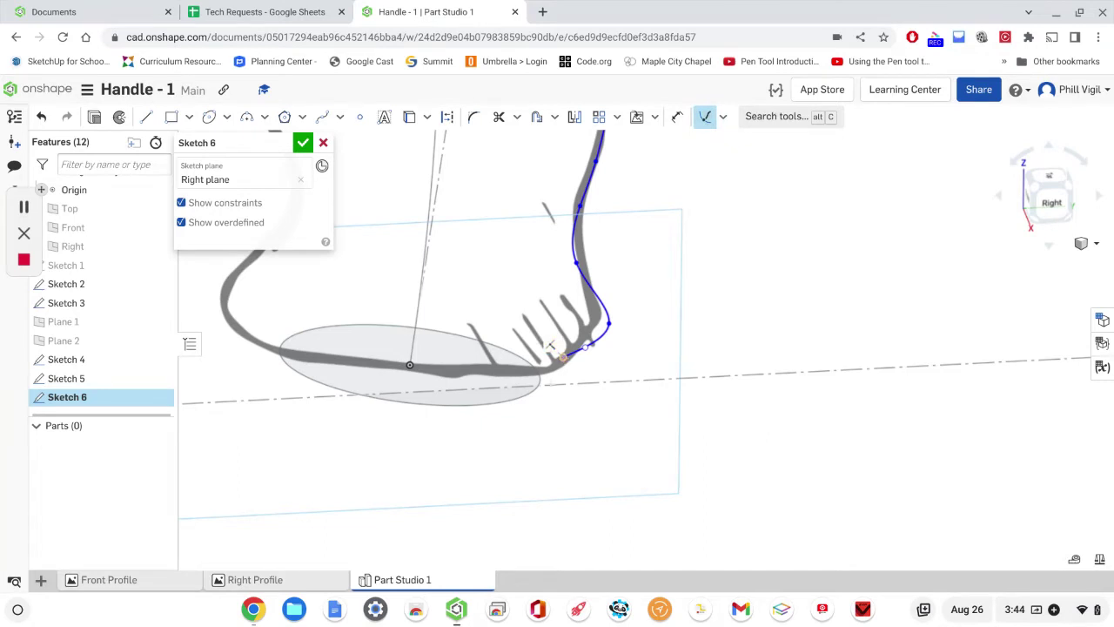
click(552, 347)
click(531, 393)
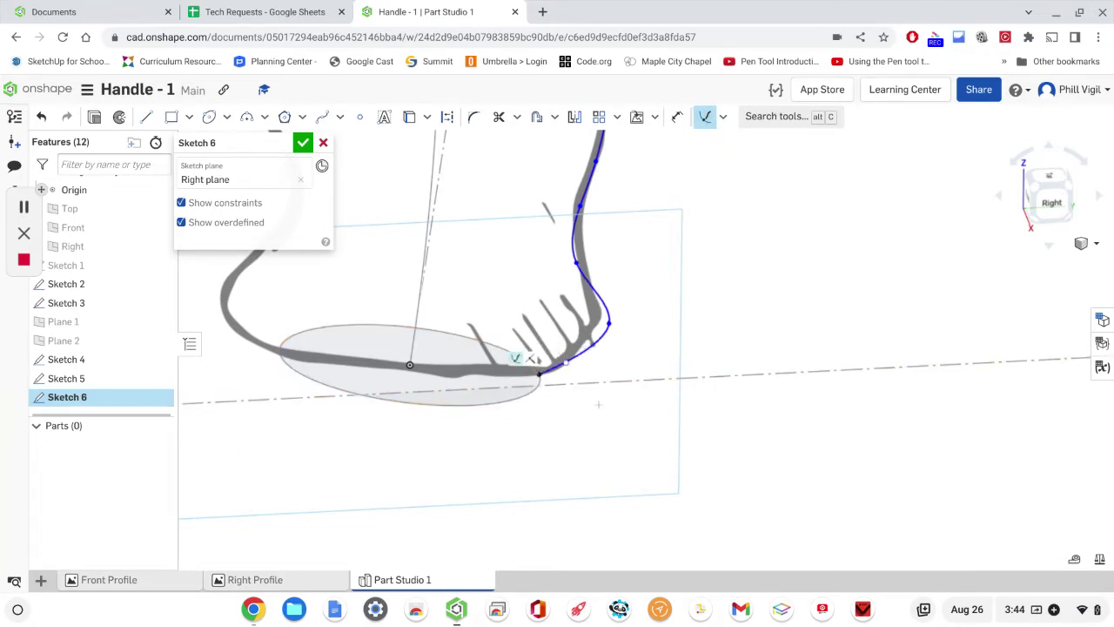
scroll(625, 417, down, 2)
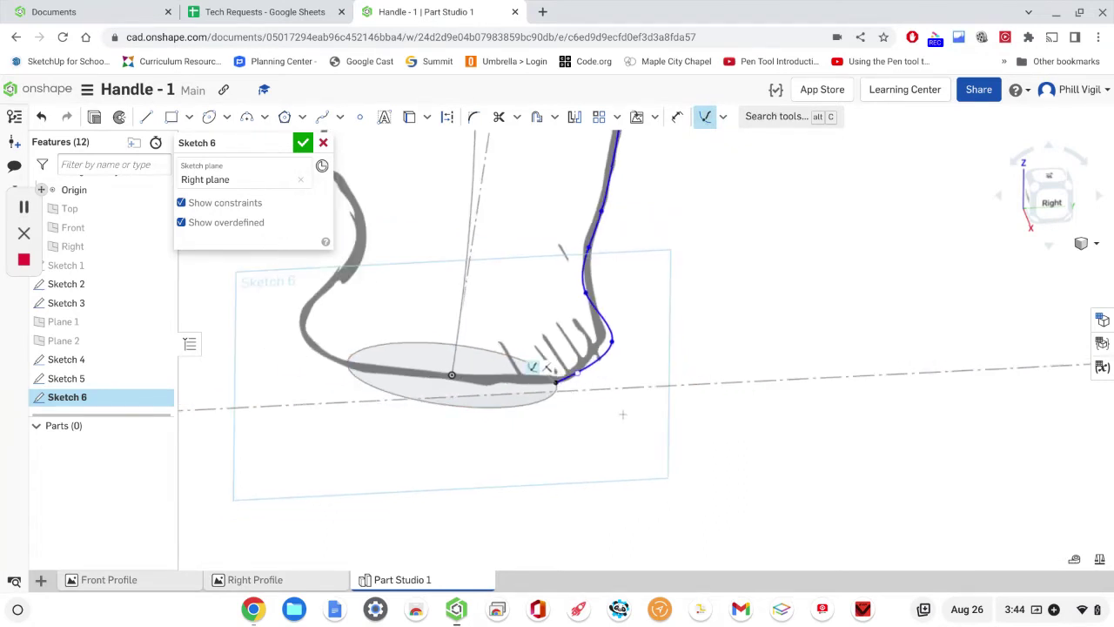
key(Escape)
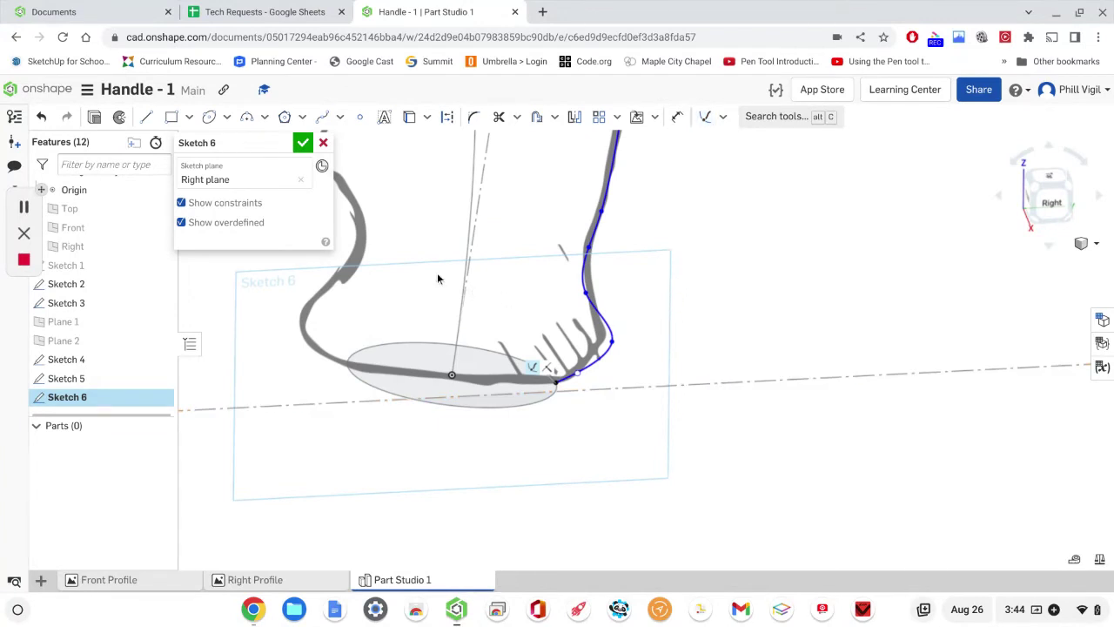
Step: Hide the sketch constraints and reposition the traced spline's points near the handle's bottom flare to match the reference outline
click(181, 203)
drag(609, 344, 604, 341)
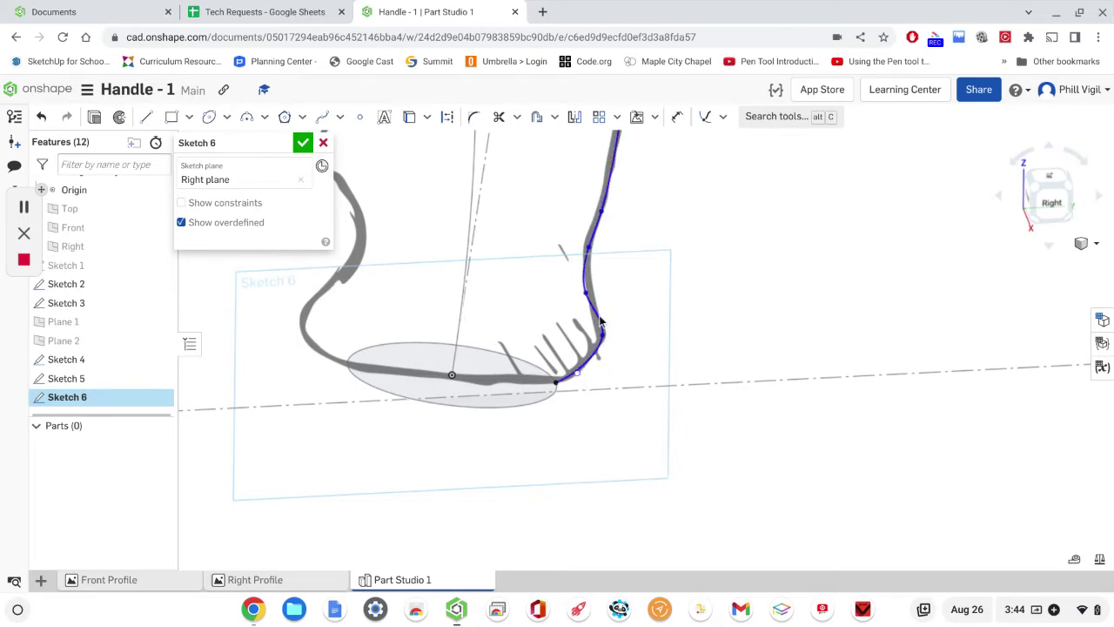
drag(589, 298, 592, 304)
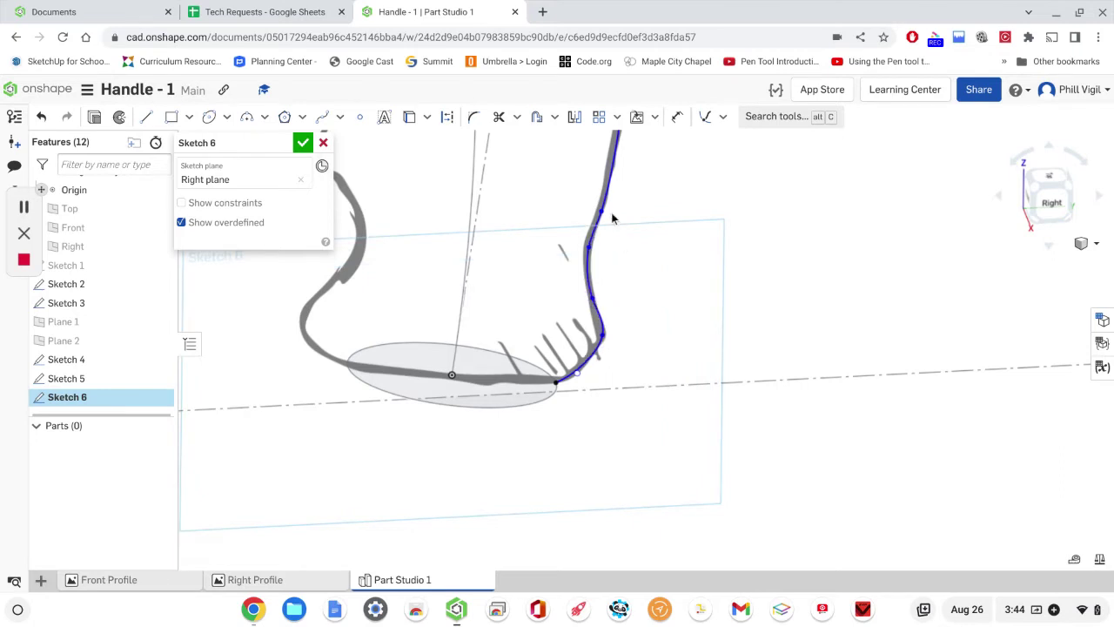
Step: Adjust the traced spline's point at the sharp bend below the top ellipse to follow the reference outline
right_drag(614, 217, 607, 405)
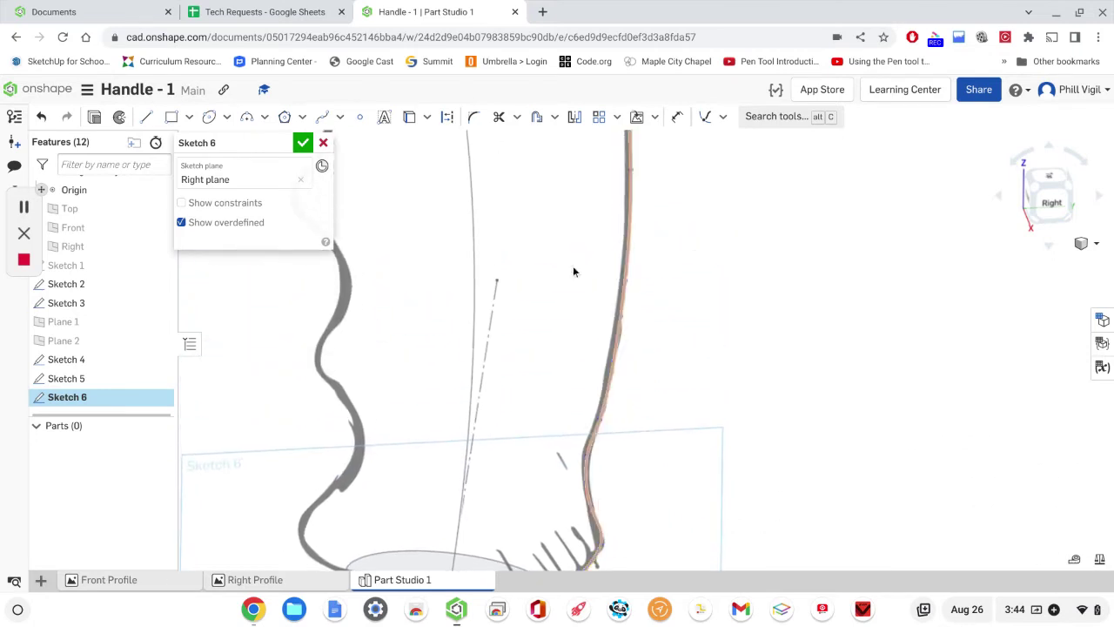
click(24, 209)
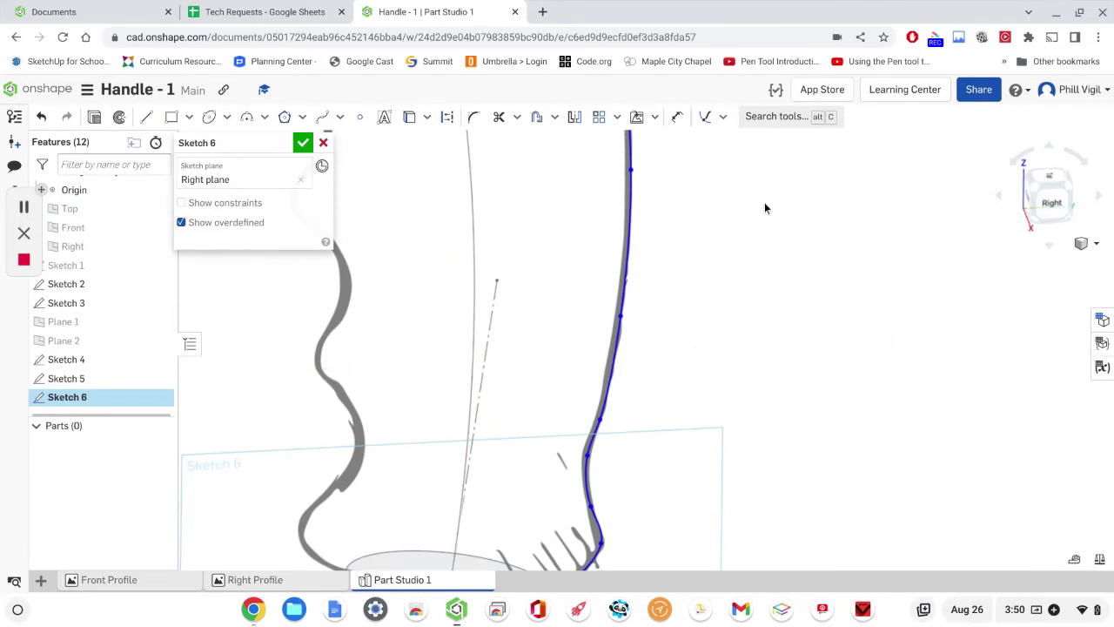
right_drag(764, 207, 741, 374)
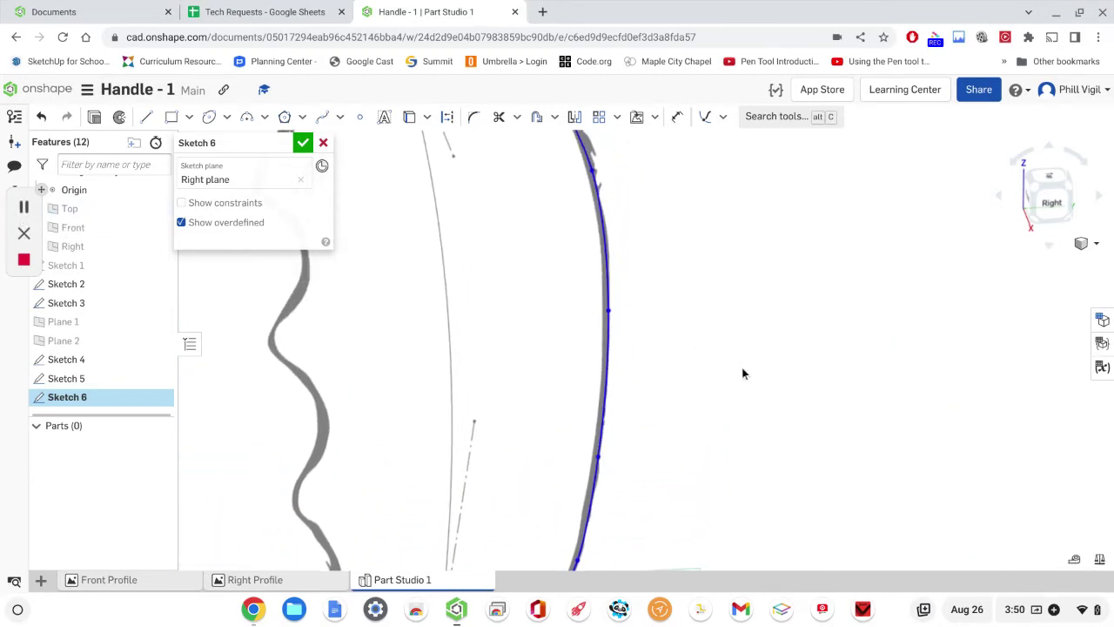
right_drag(691, 218, 704, 343)
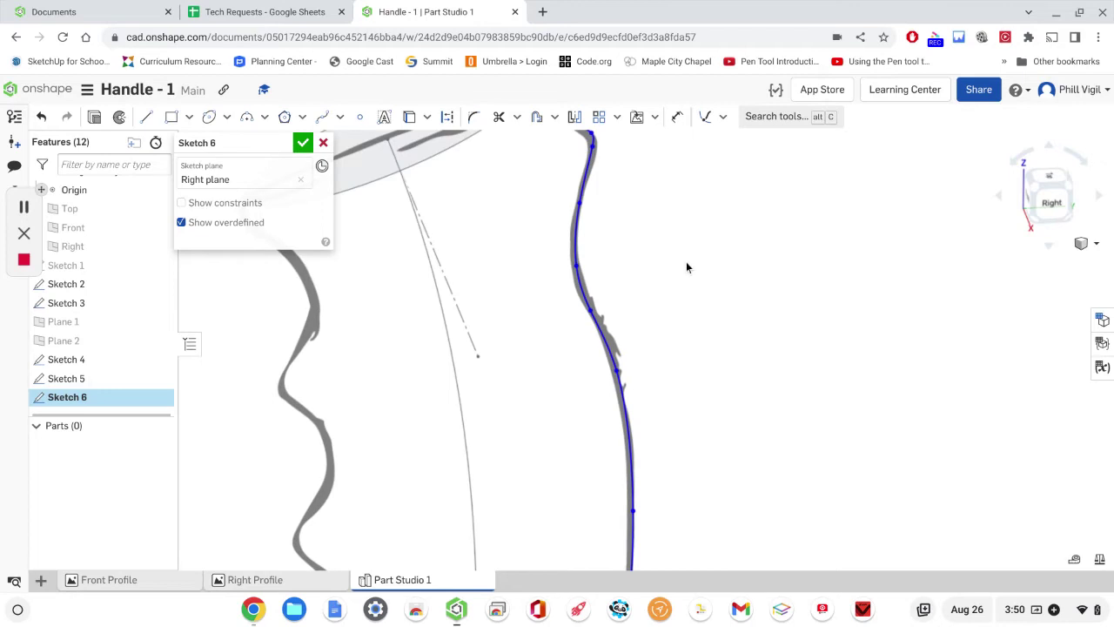
right_drag(687, 263, 690, 415)
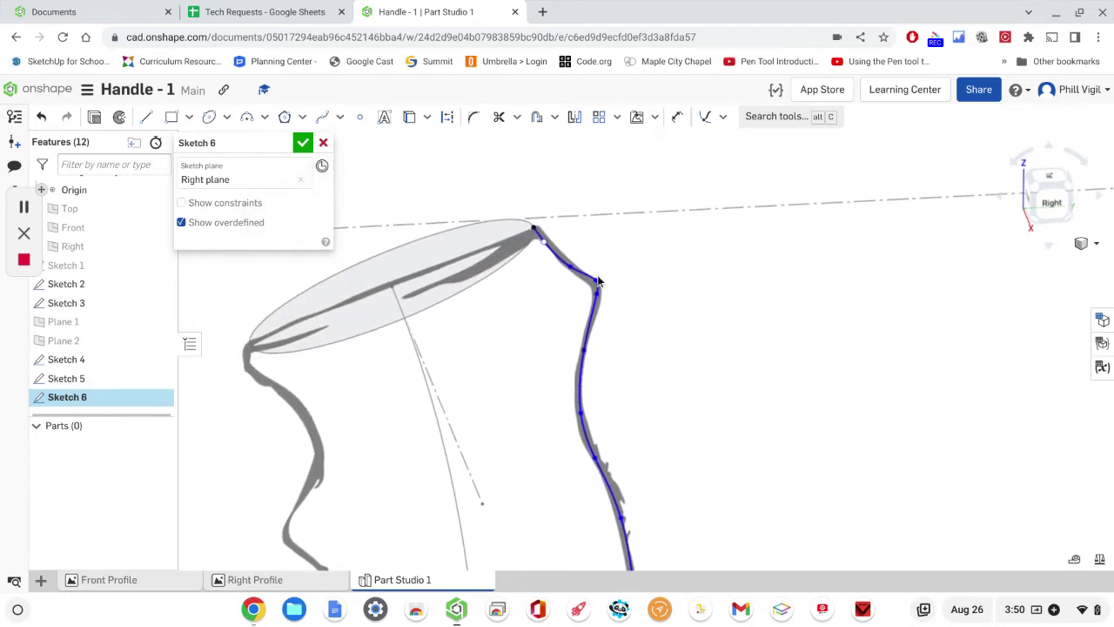
drag(591, 289, 592, 284)
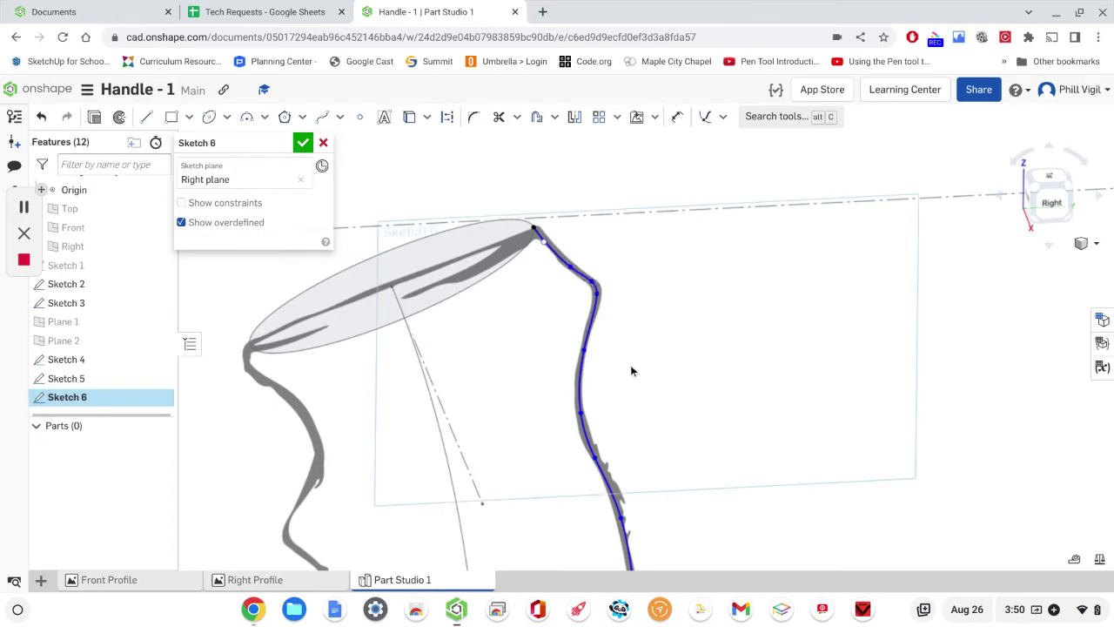
Step: Add a spline control point to the traced spline just above its bottom bend, and accept the sketch
mouse_move(619, 407)
middle_down()
mouse_move(595, 352)
mouse_move(628, 375)
middle_up()
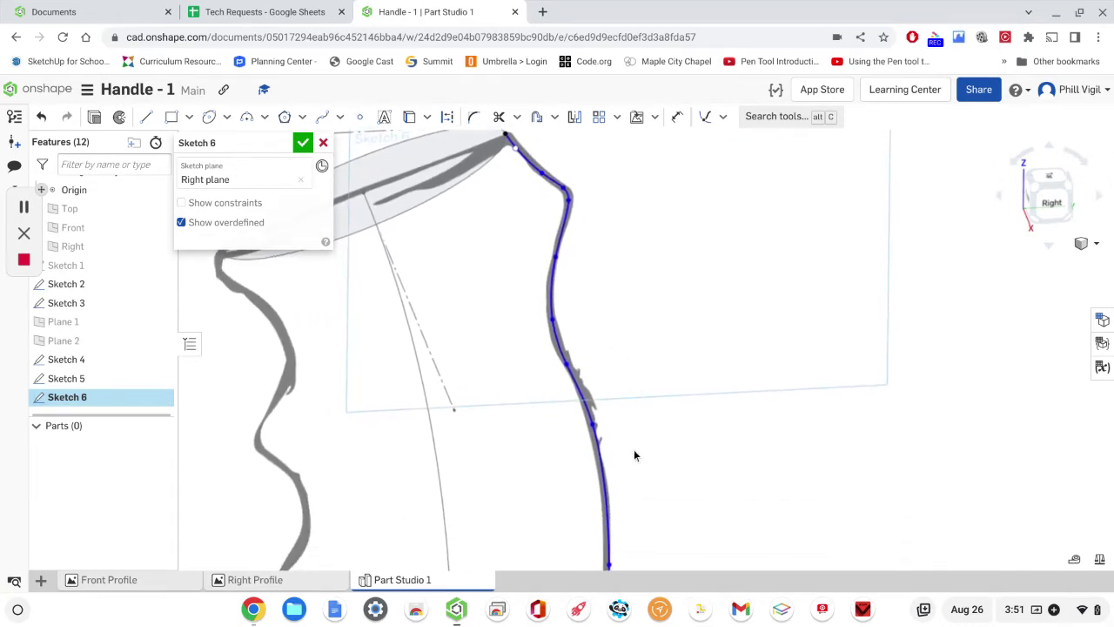
middle_drag(634, 450, 596, 340)
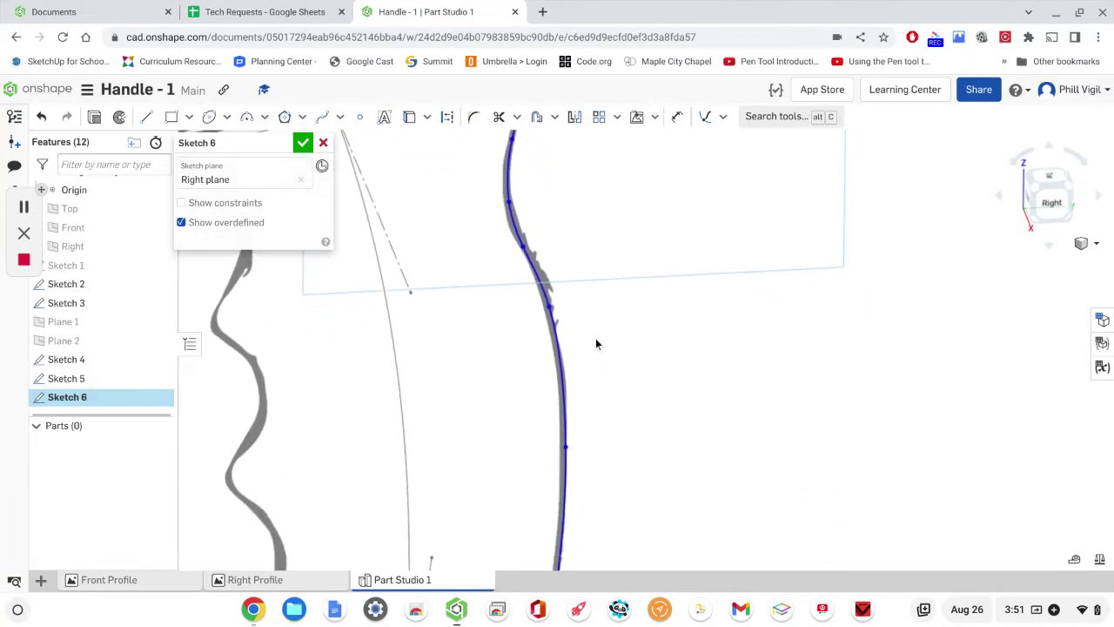
click(341, 117)
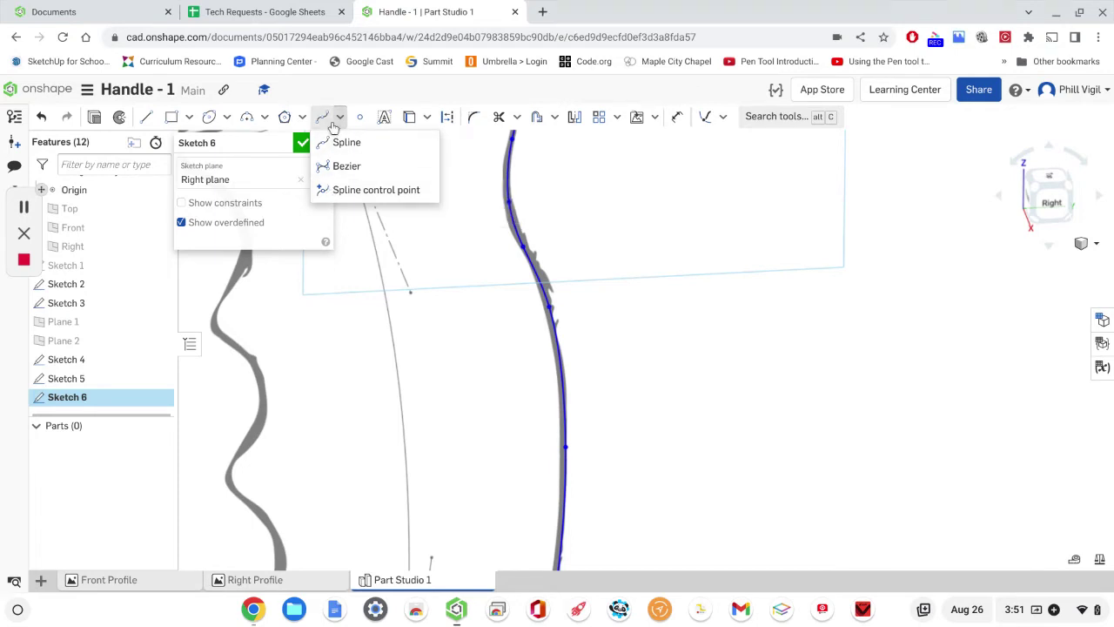
click(376, 190)
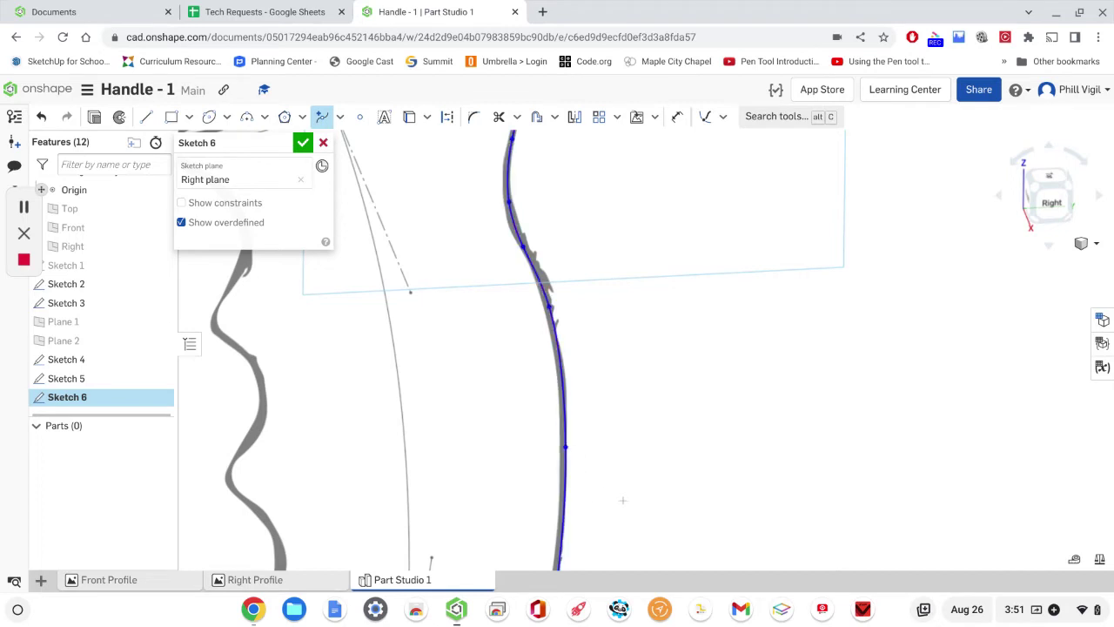
middle_drag(622, 500, 640, 319)
middle_drag(578, 479, 609, 433)
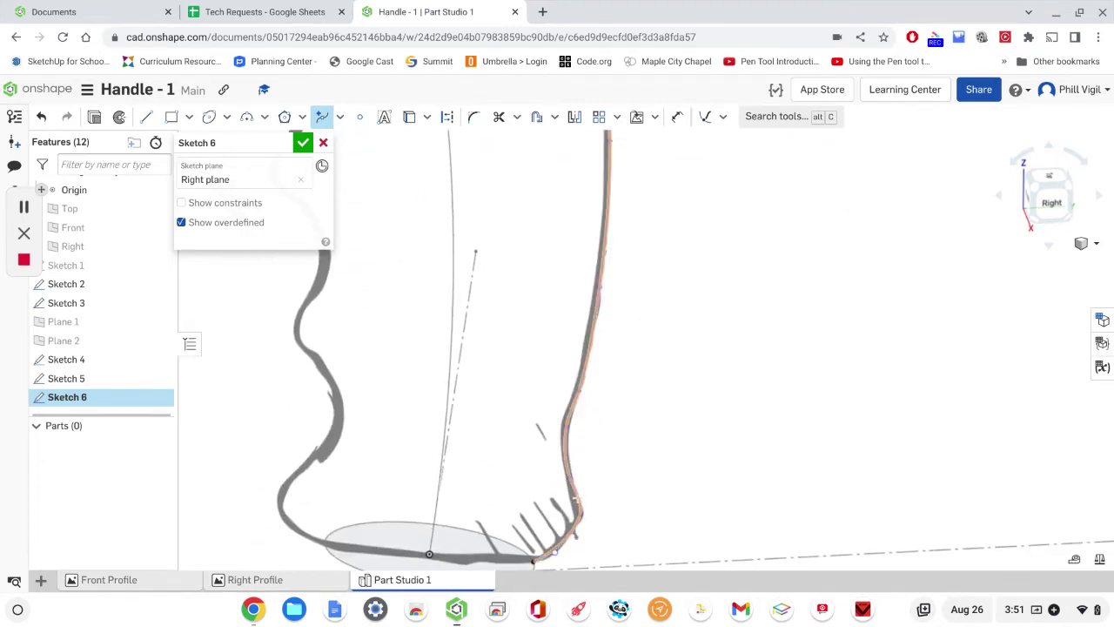
click(575, 499)
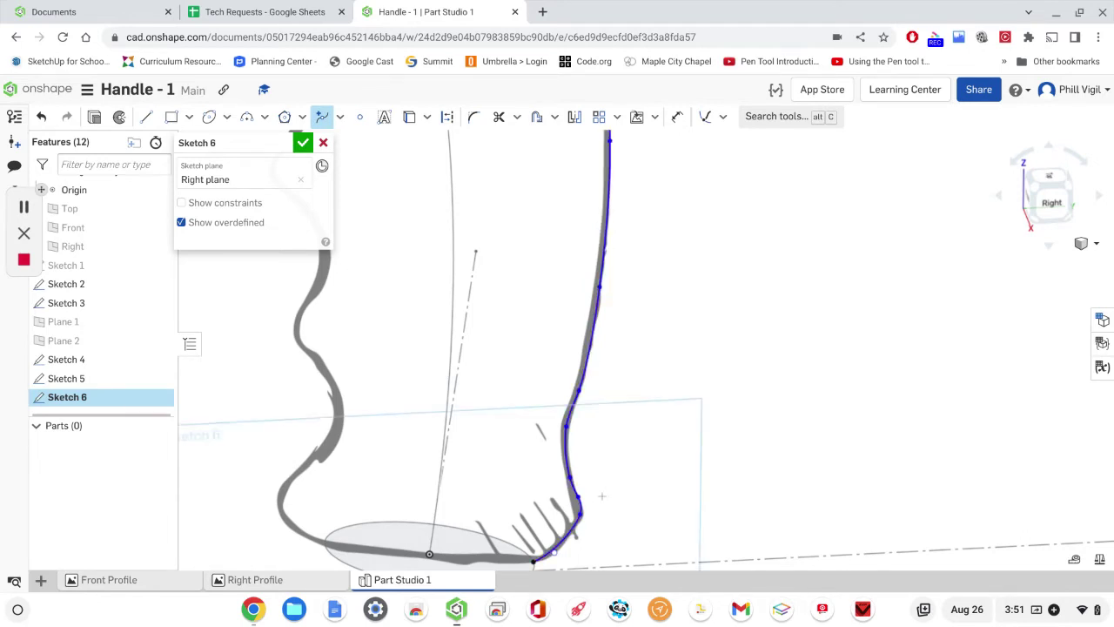
key(Escape)
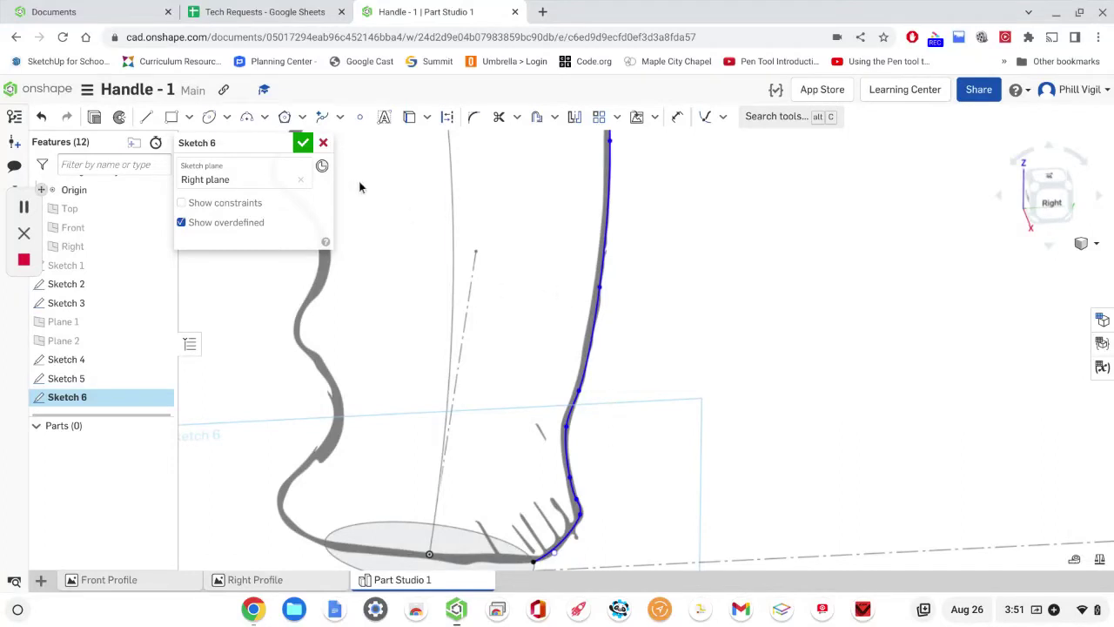
click(303, 142)
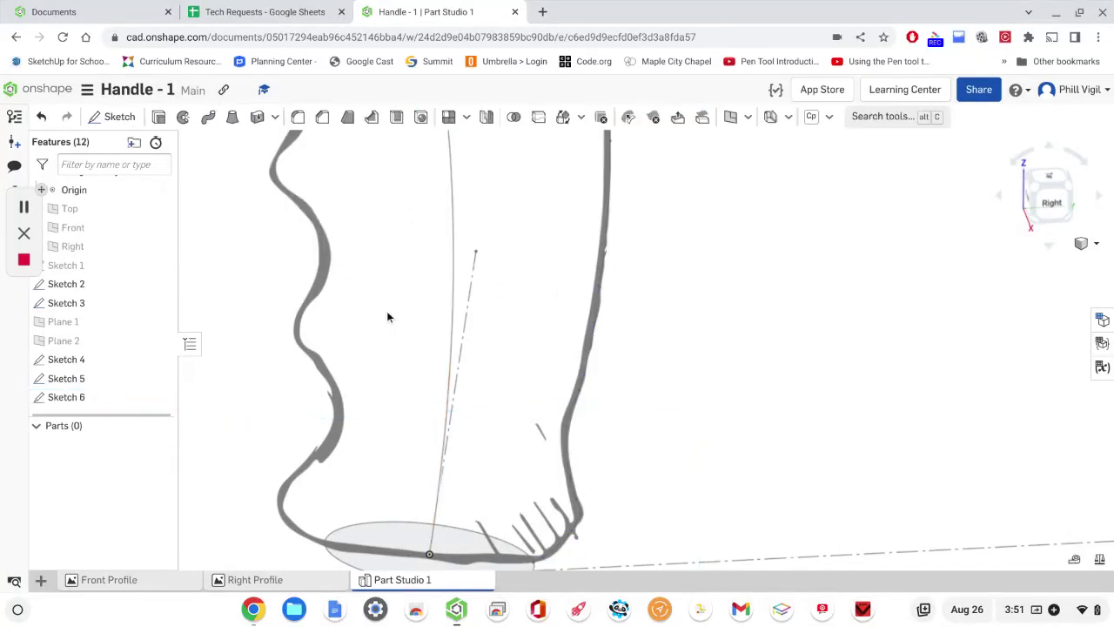
Step: Reopen Sketch 6 and trace the wavy finger-grip side of the handle with a spline from the top ellipse to the bottom ellipse
scroll(388, 312, down, 2)
middle_drag(388, 313, 526, 453)
key(f)
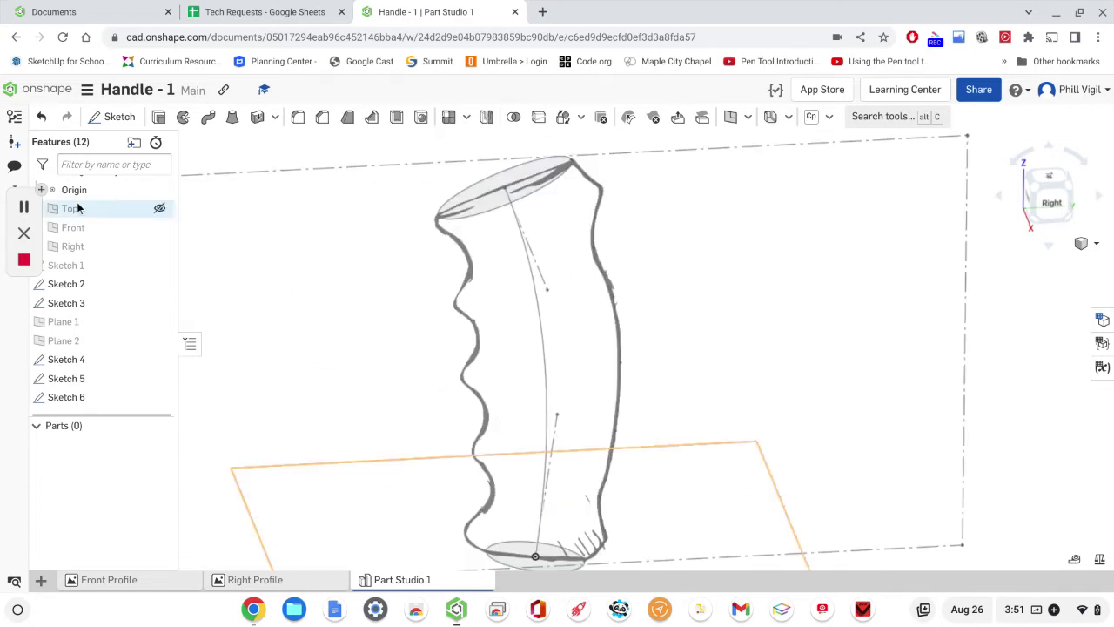
double_click(75, 398)
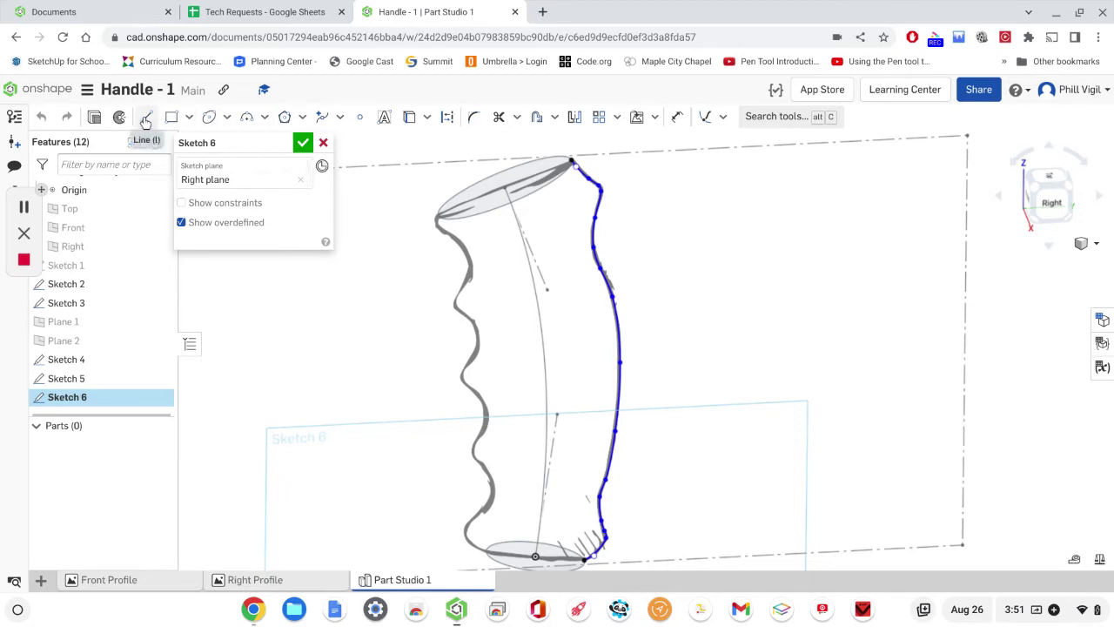
click(342, 119)
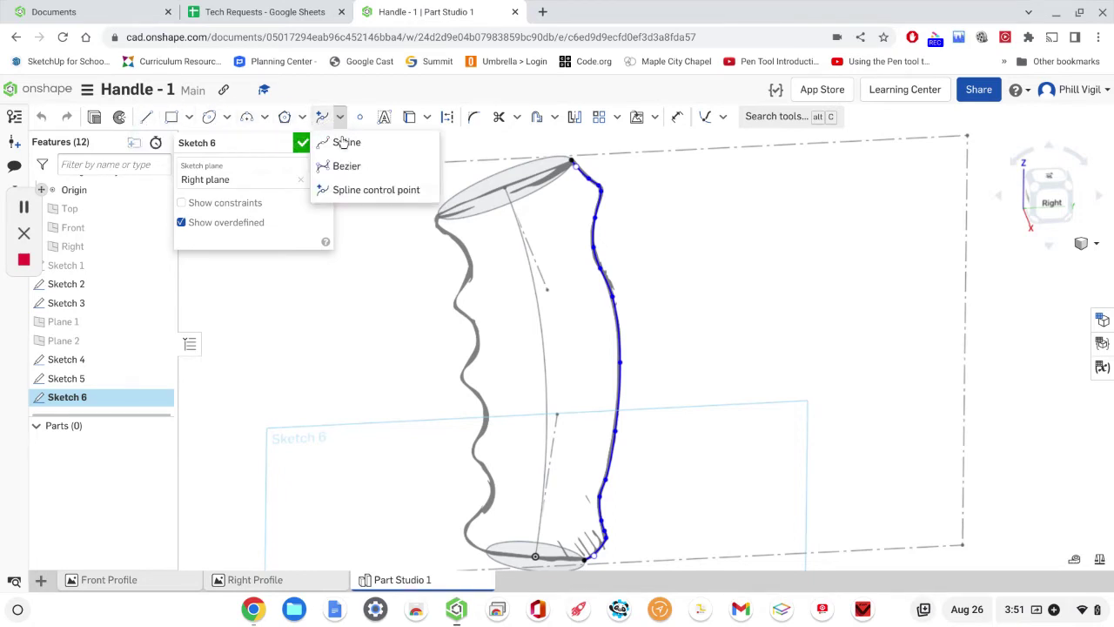
click(351, 191)
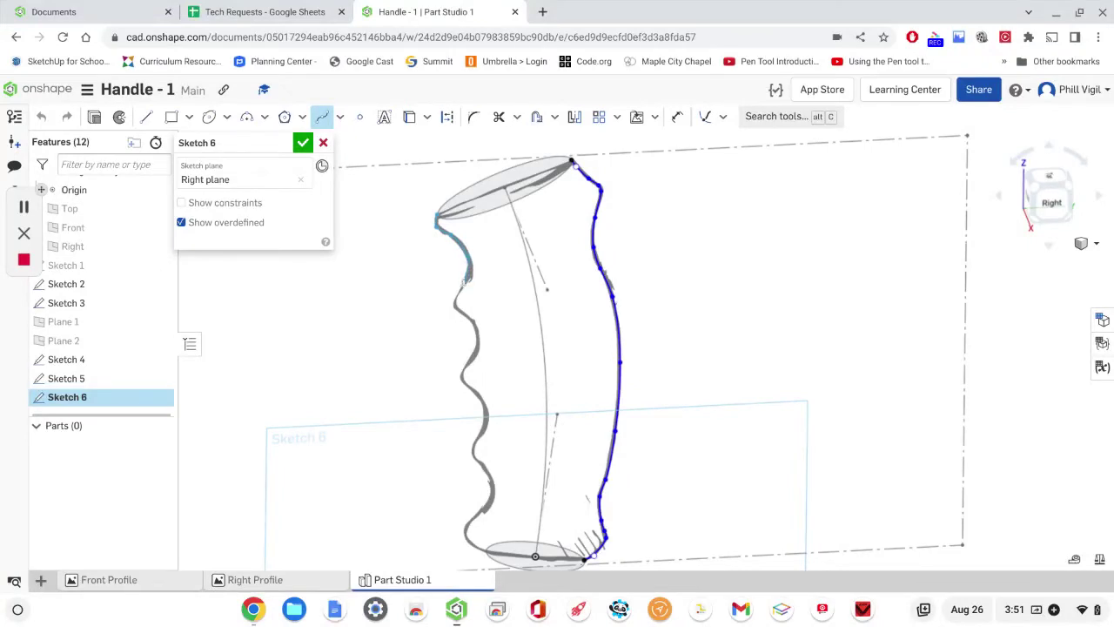
click(456, 301)
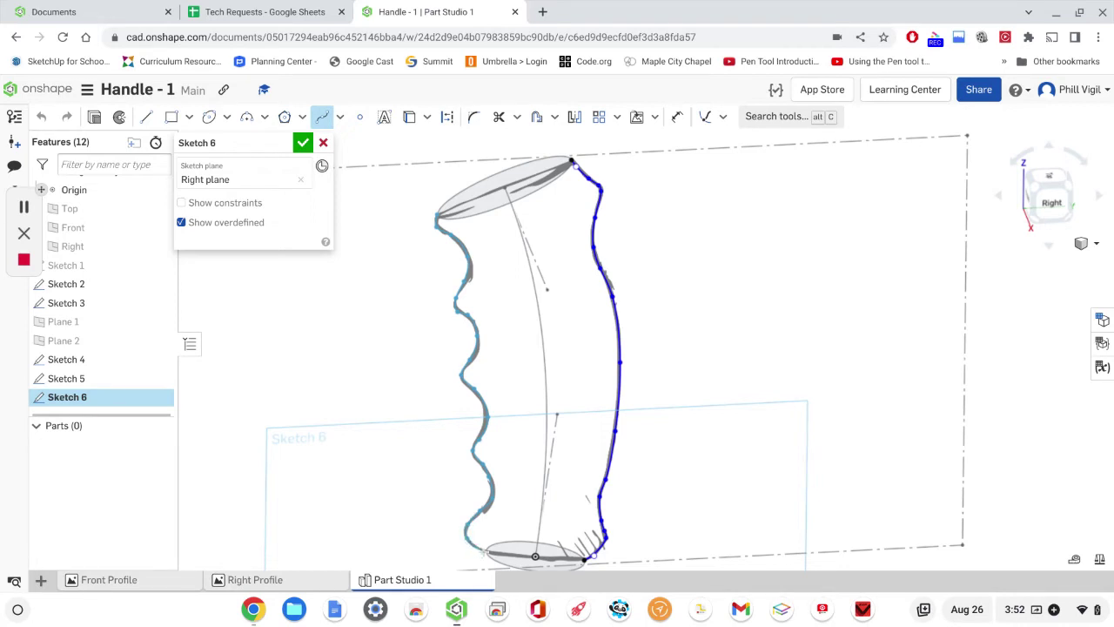
click(483, 550)
key(Escape)
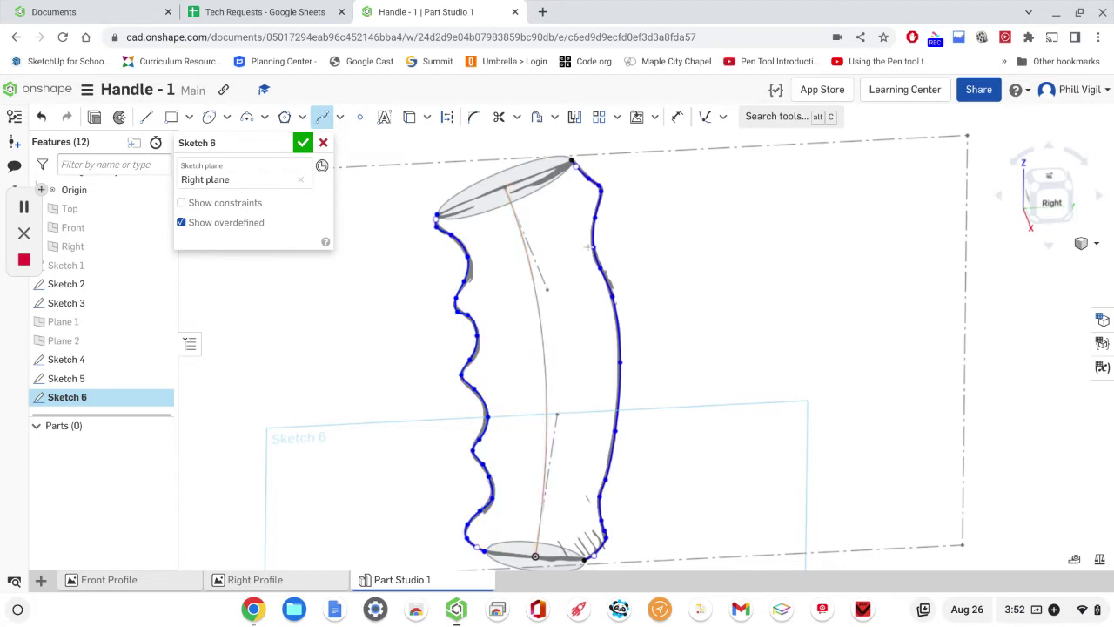
Step: Apply a Pierce constraint between the finger-grip spline's top endpoint and the top ellipse
click(706, 117)
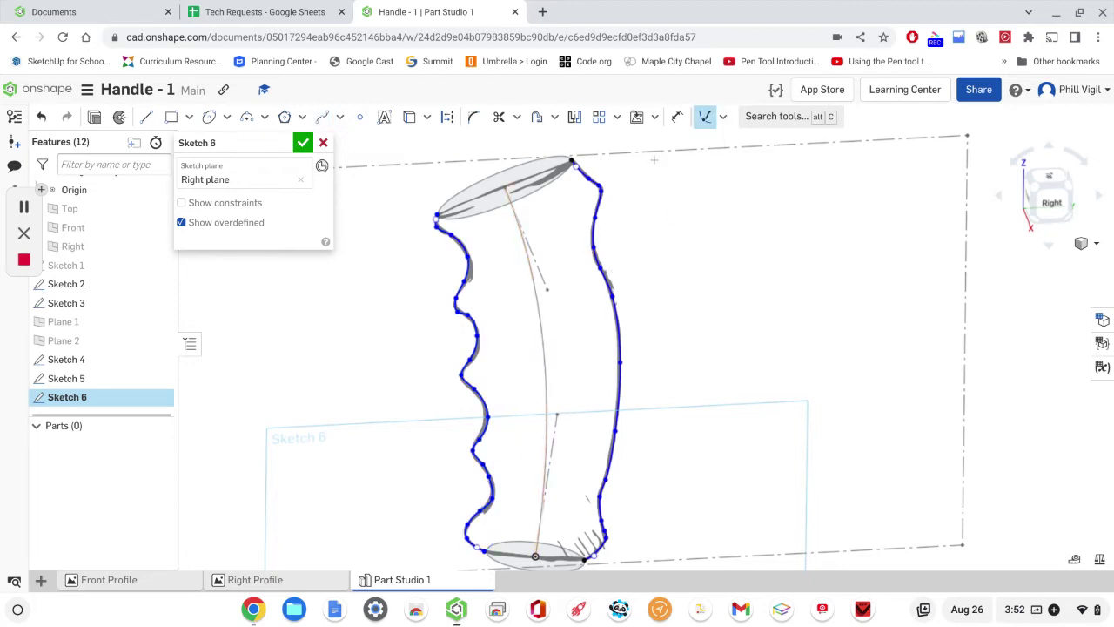
scroll(421, 224, up, 5)
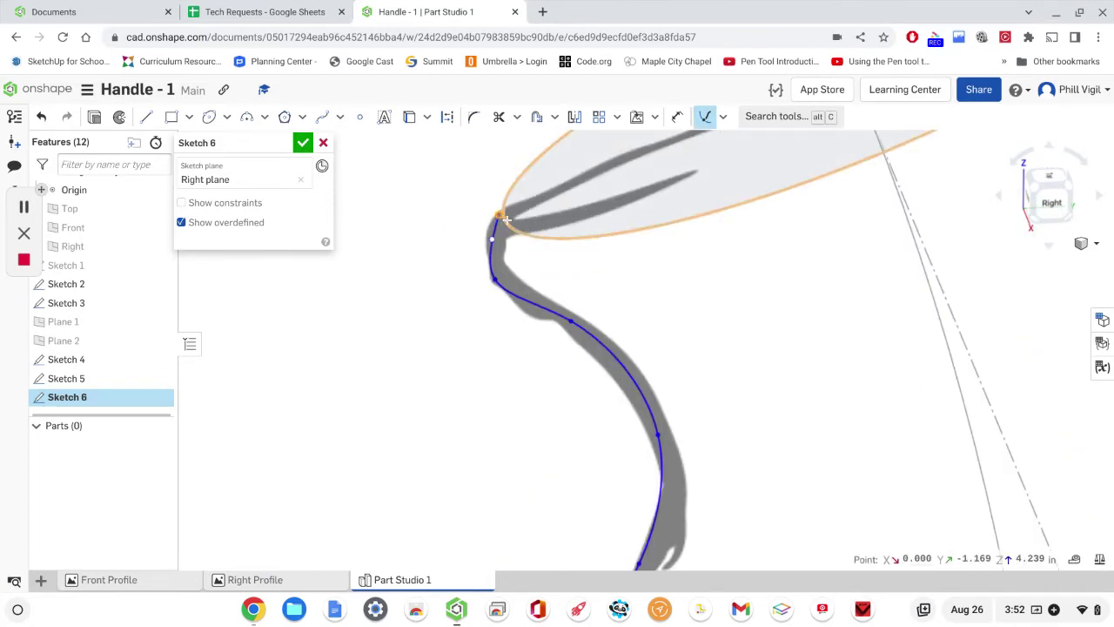
scroll(581, 296, down, 3)
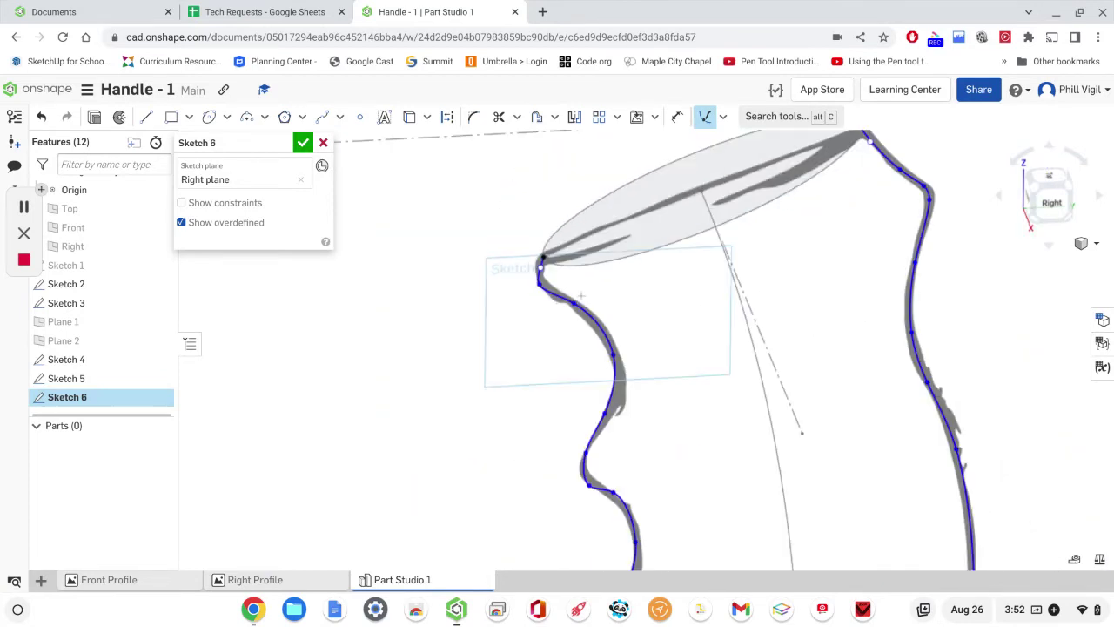
Step: Apply a Pierce constraint between the finger-grip spline's bottom endpoint and the bottom ellipse
scroll(581, 296, down, 5)
middle_drag(629, 562, 572, 405)
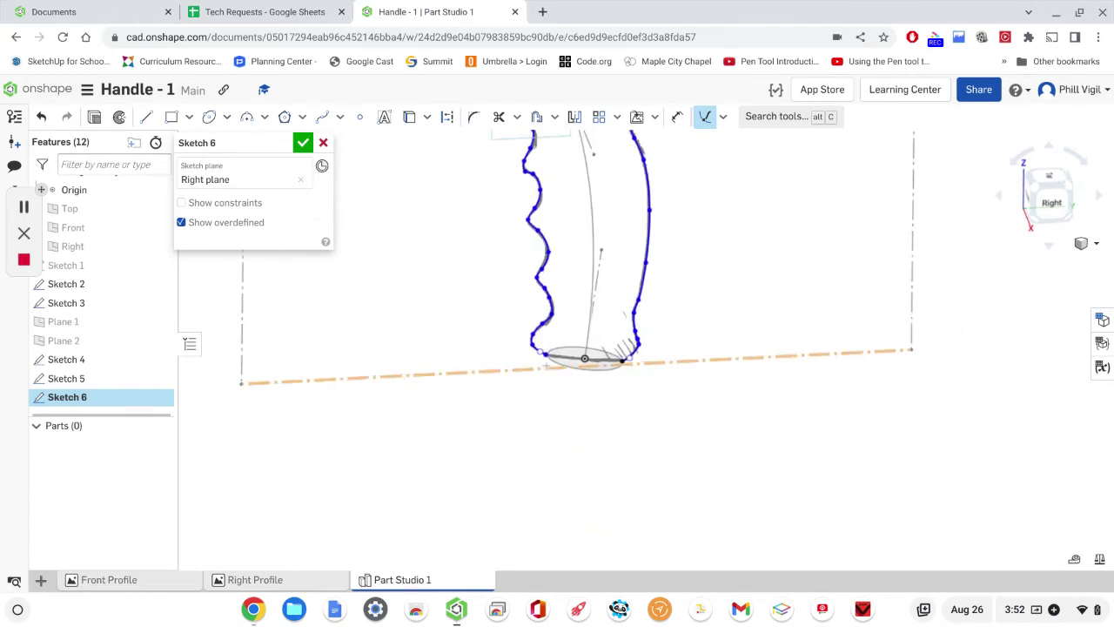
scroll(546, 351, up, 10)
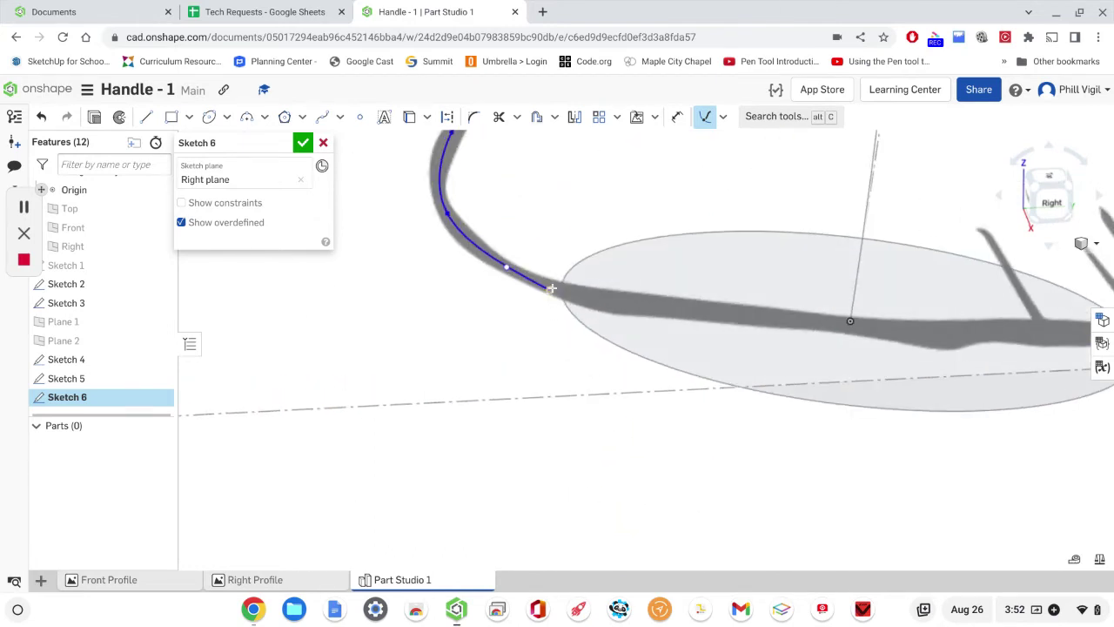
double_click(564, 300)
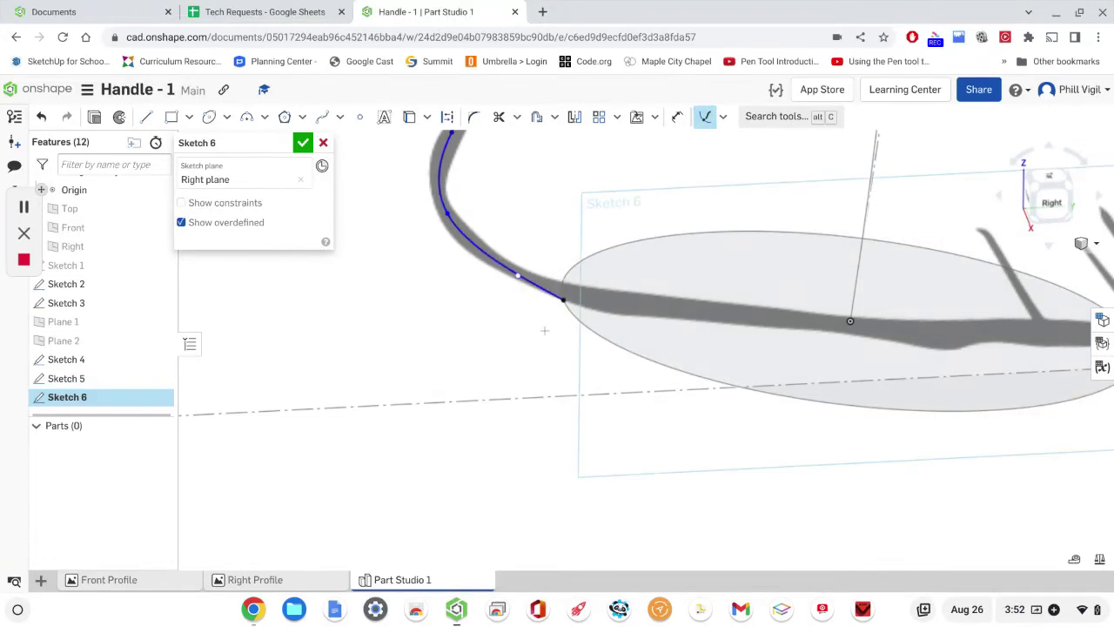
Step: Check both traced splines against the reference outline along the handle, and accept the sketch
scroll(545, 331, down, 6)
scroll(566, 277, up, 3)
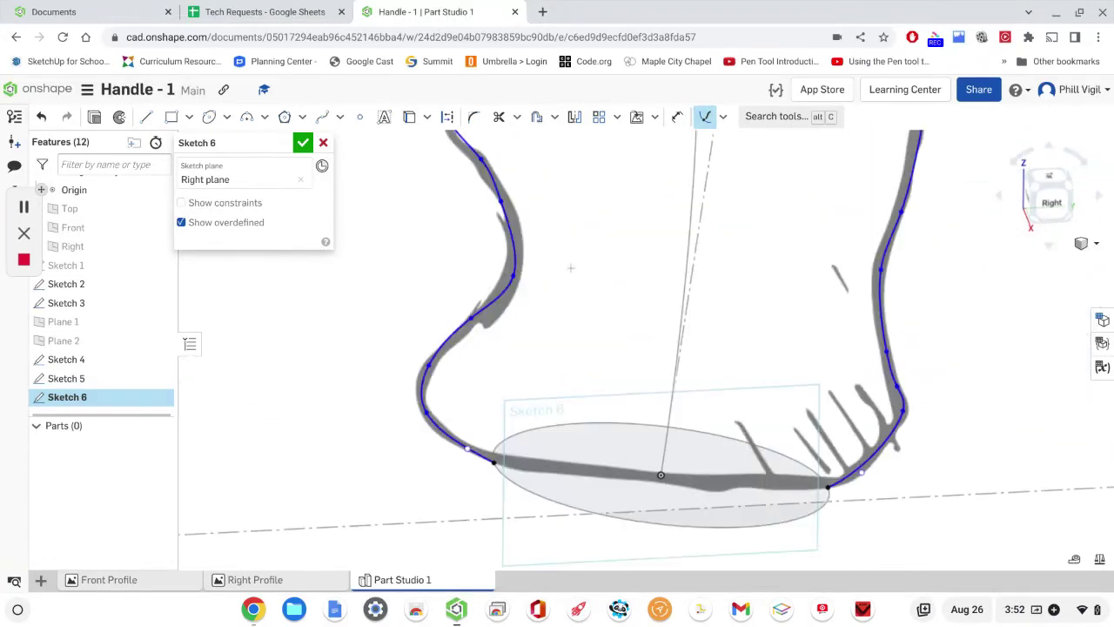
scroll(570, 268, up, 1)
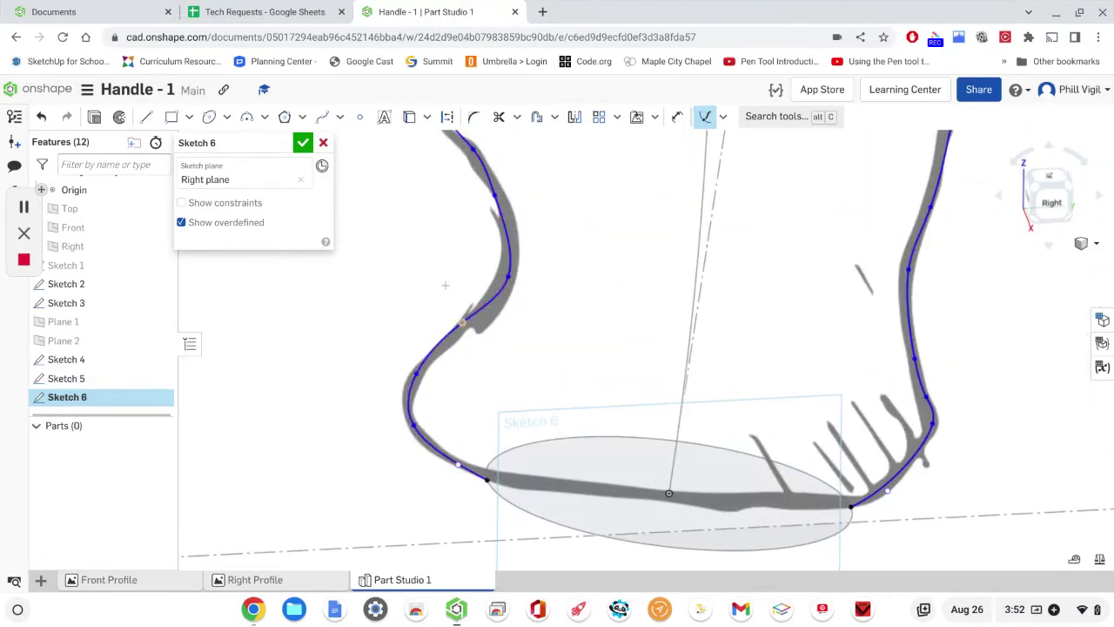
scroll(592, 281, down, 5)
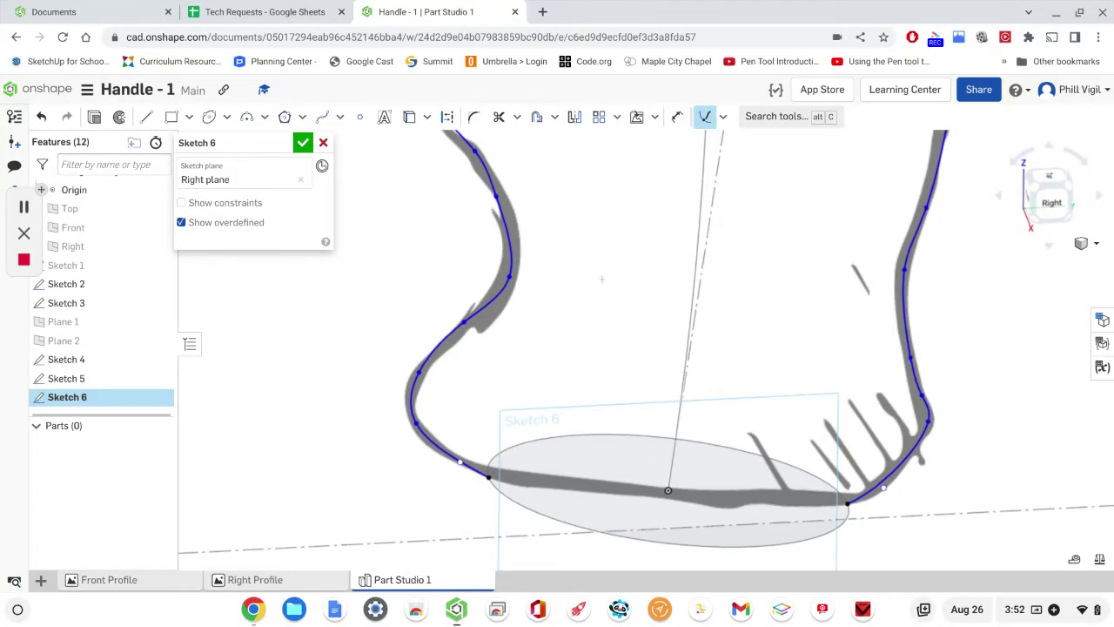
scroll(615, 365, up, 2)
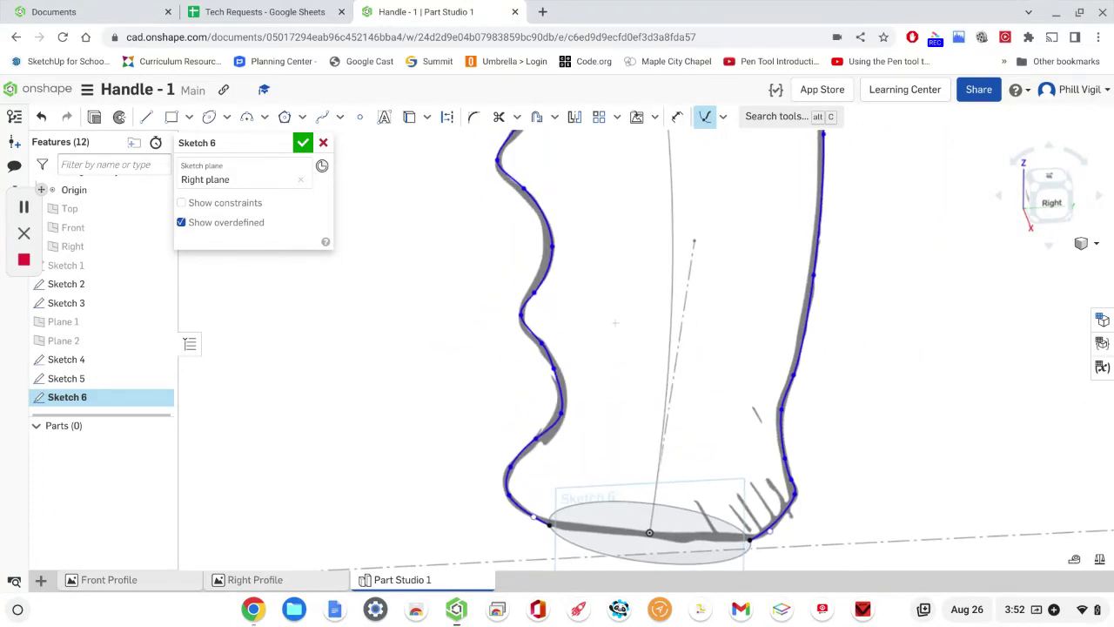
scroll(612, 315, down, 1)
scroll(601, 389, up, 3)
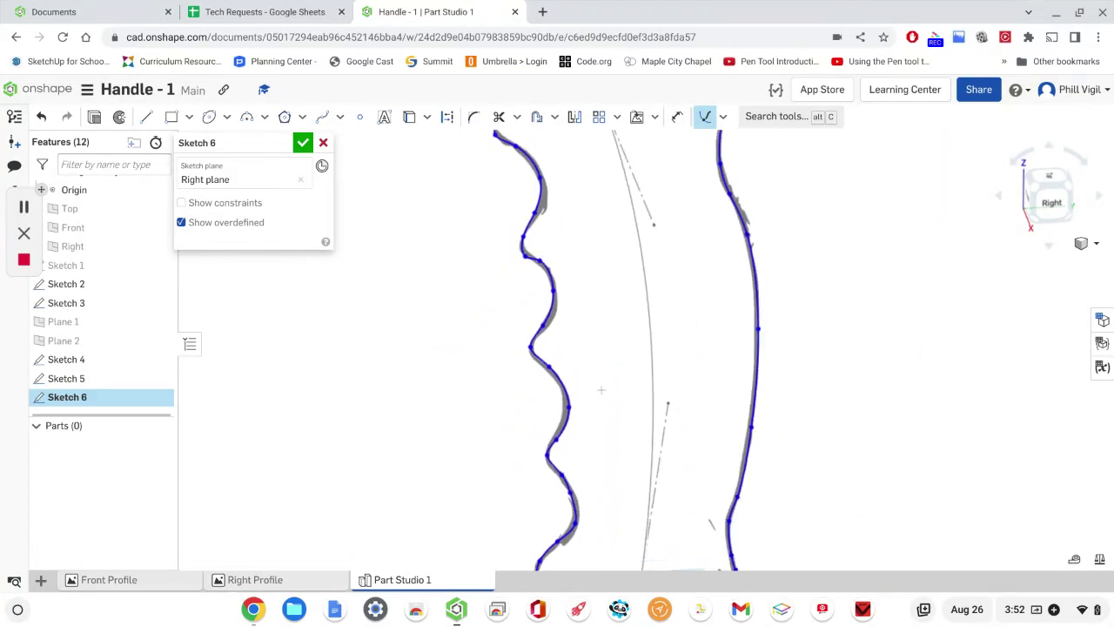
scroll(603, 379, down, 1)
scroll(606, 354, down, 2)
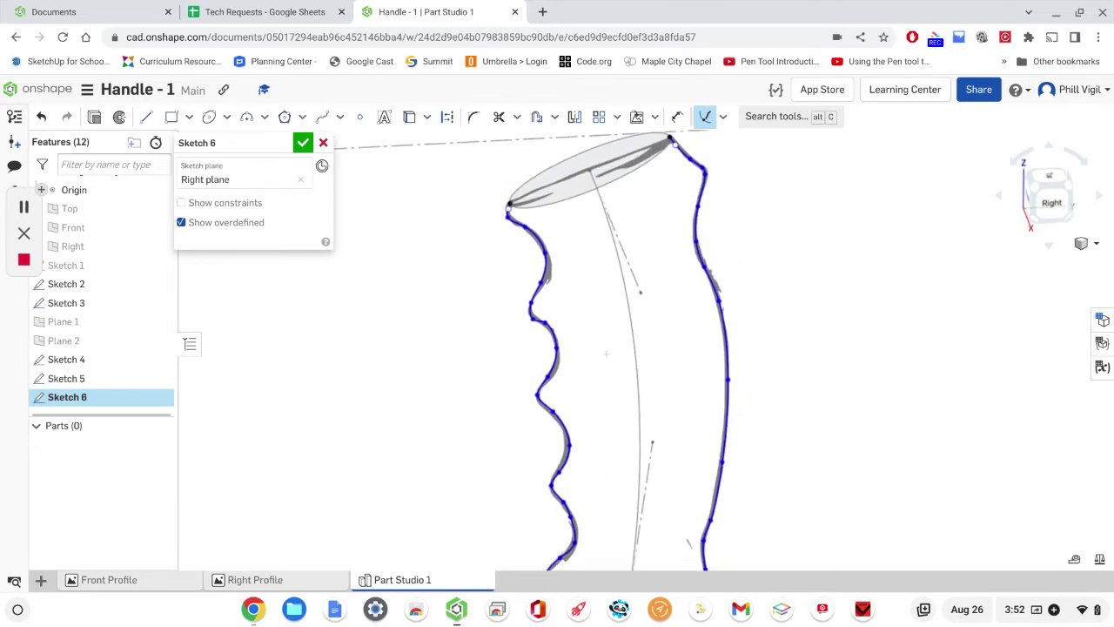
click(303, 143)
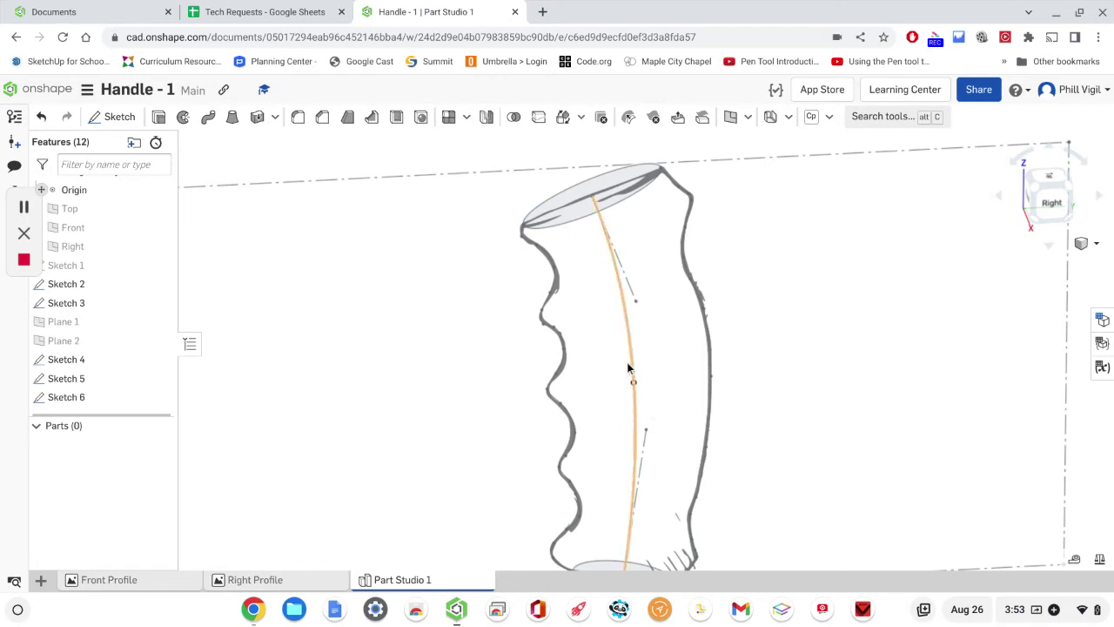
Step: Show the front reference image in Sketch 1 and hide the side reference image in Sketch 2
scroll(379, 338, down, 2)
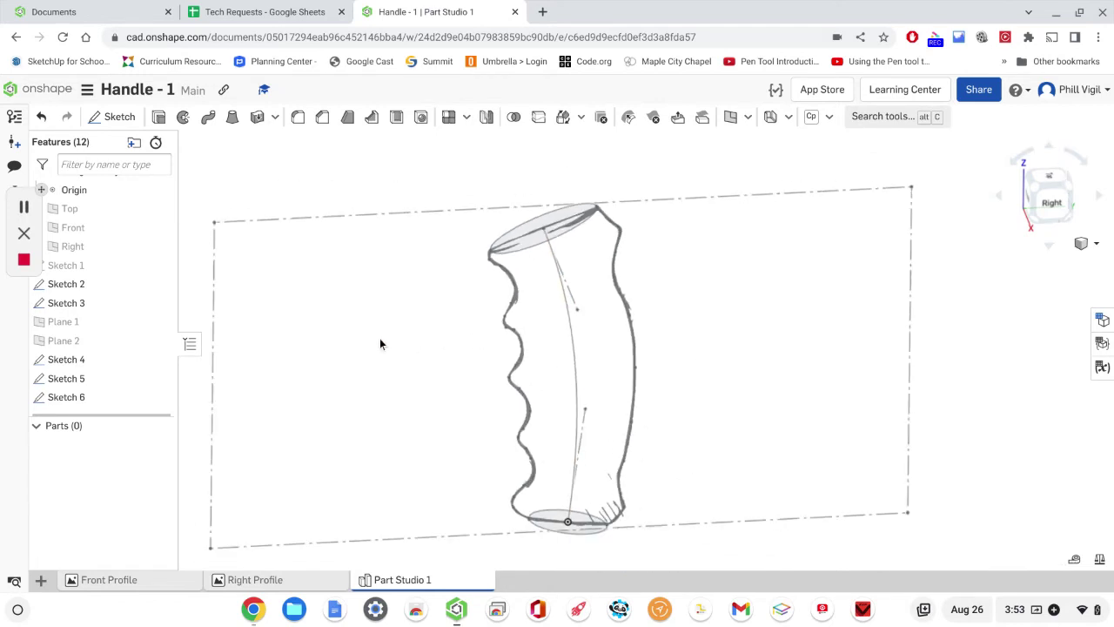
middle_drag(379, 338, 424, 299)
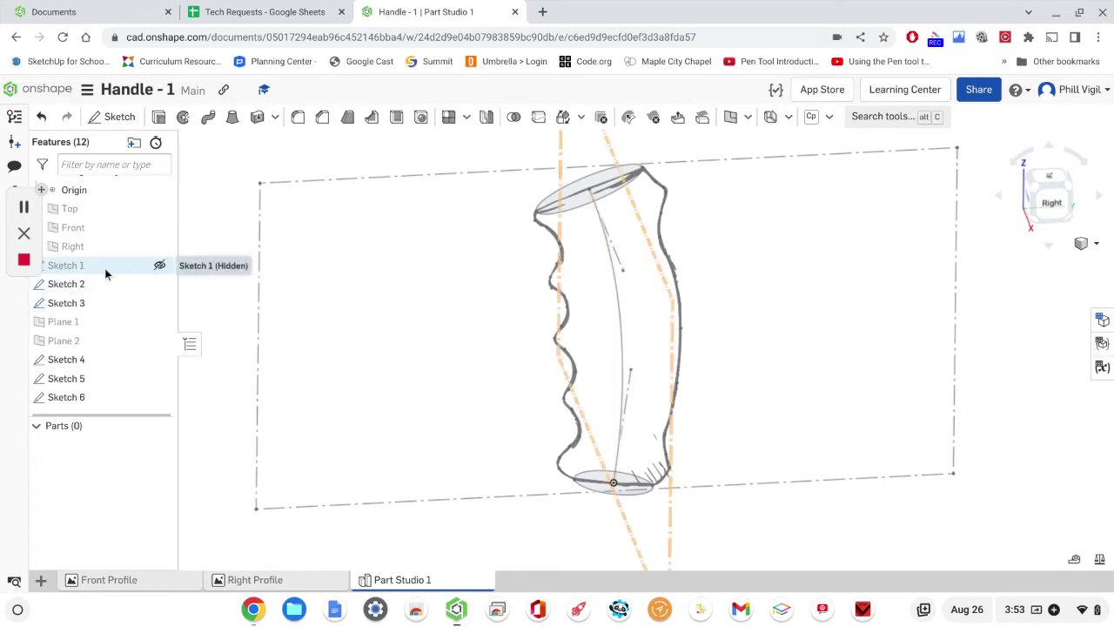
click(160, 266)
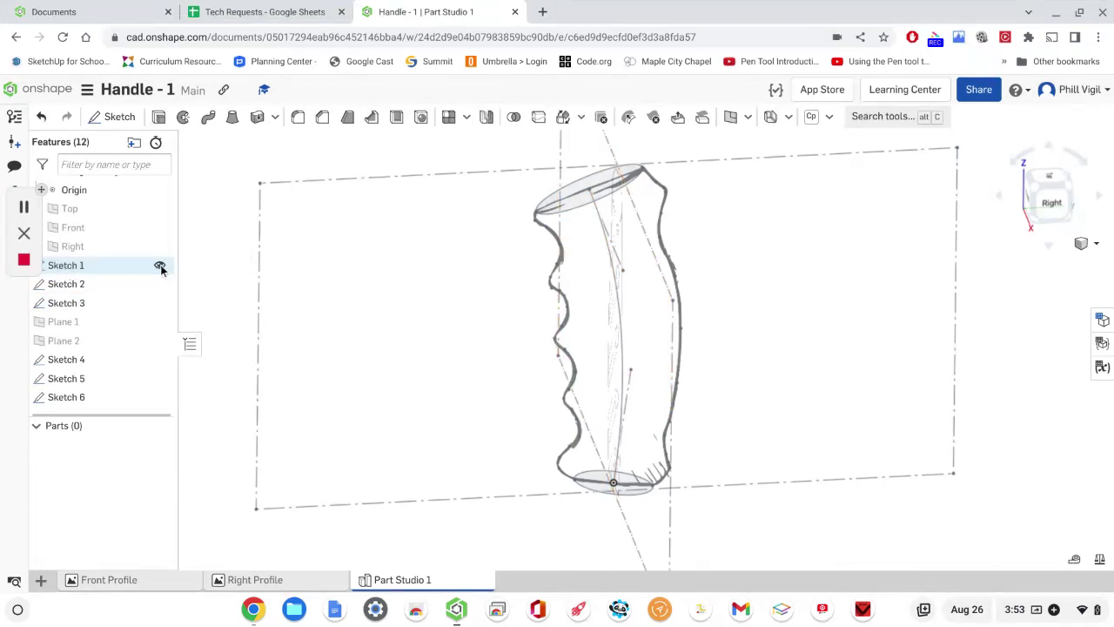
click(160, 284)
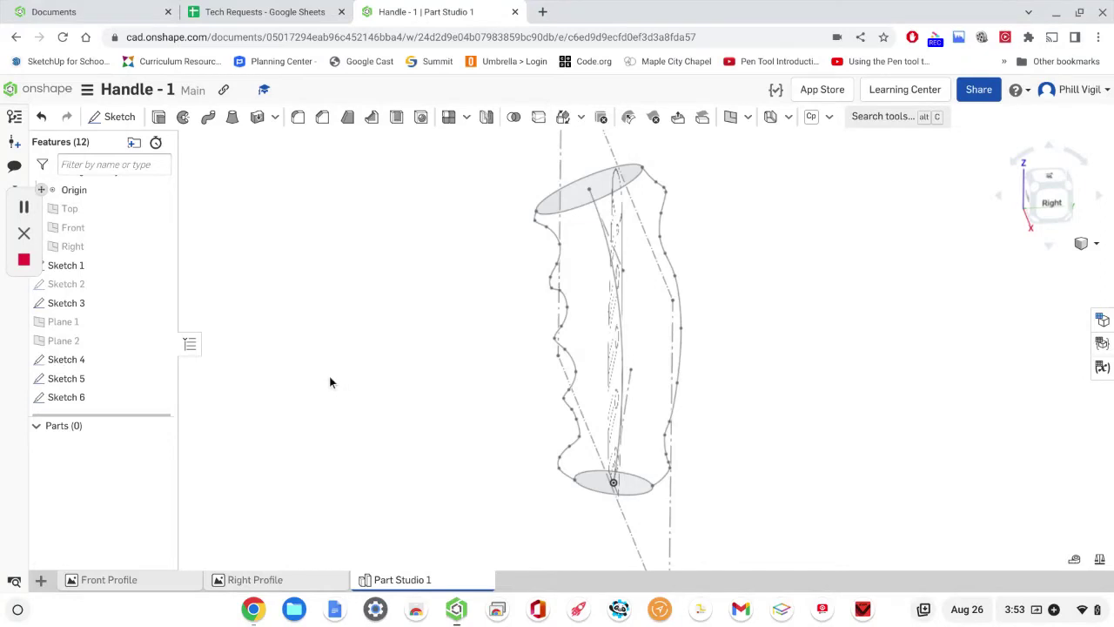
Step: Start a new sketch on the Front plane and view it normal to the sketch plane
click(117, 116)
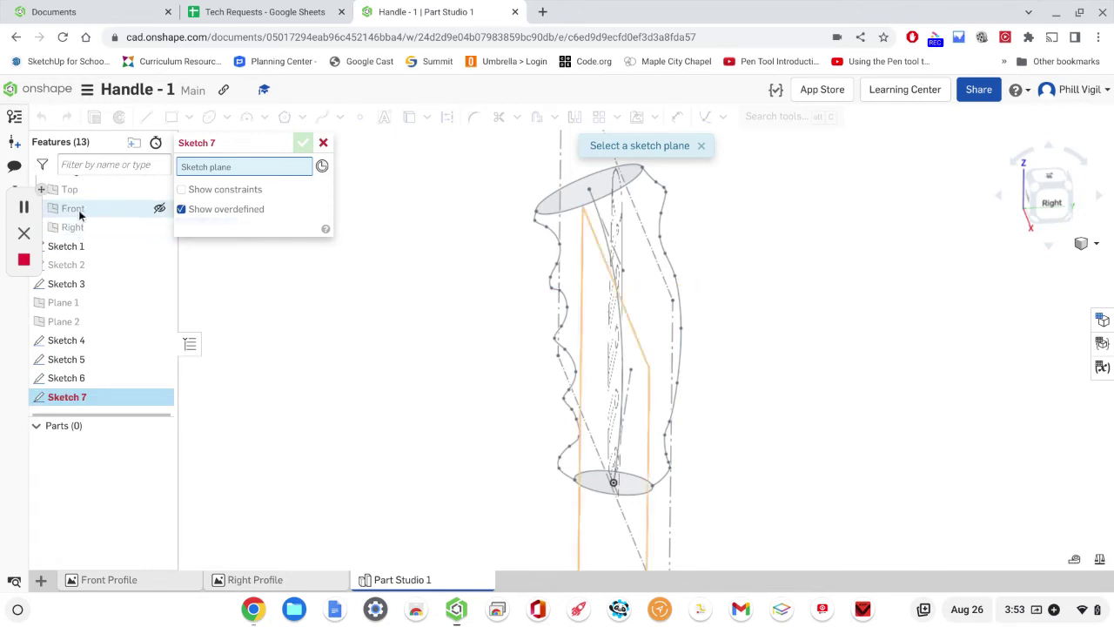
click(77, 208)
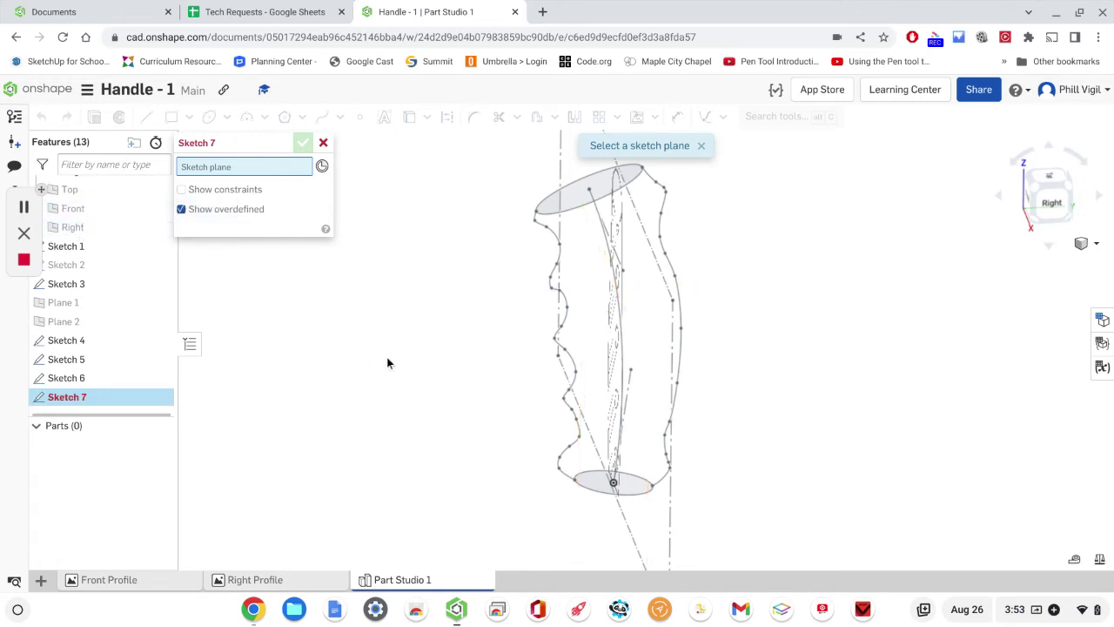
right_click(450, 409)
click(502, 530)
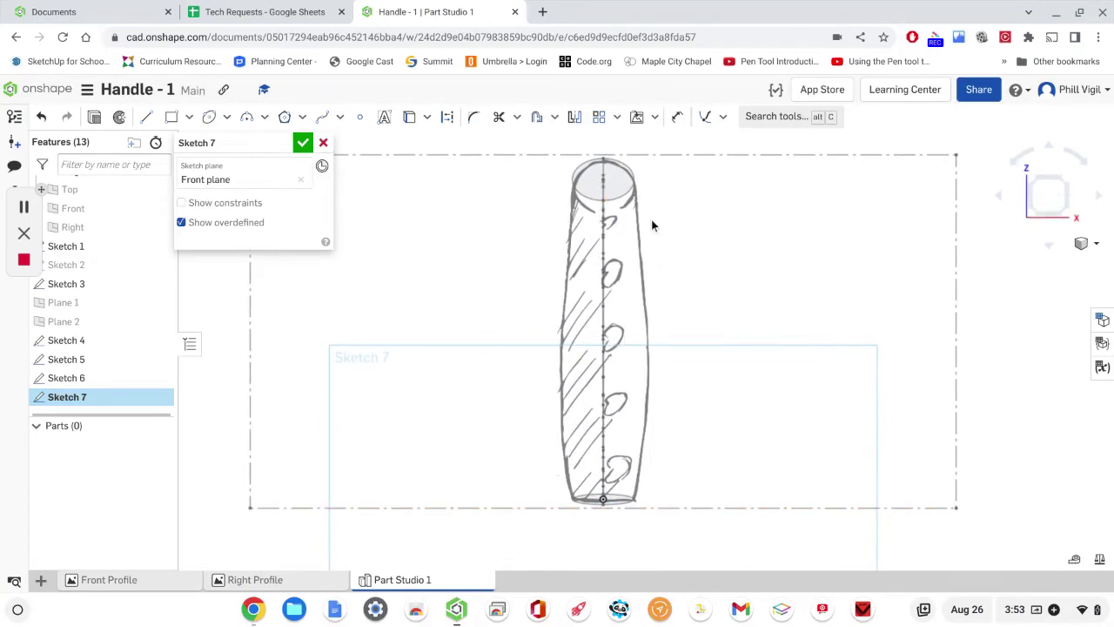
scroll(687, 293, up, 2)
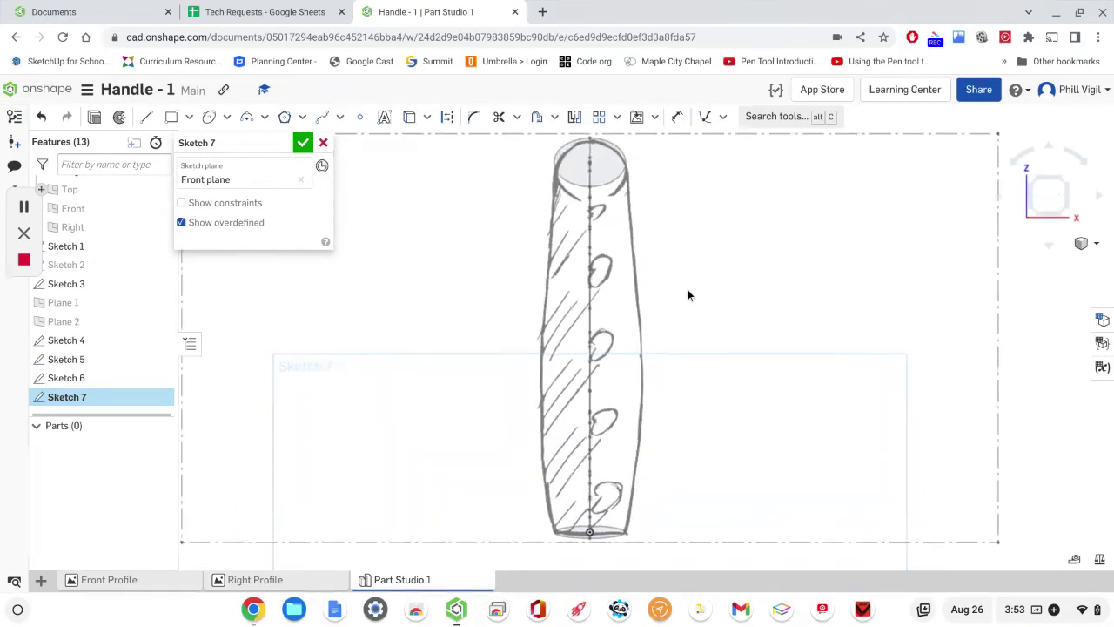
mouse_move(692, 273)
middle_down()
mouse_move(665, 307)
mouse_move(583, 219)
middle_up()
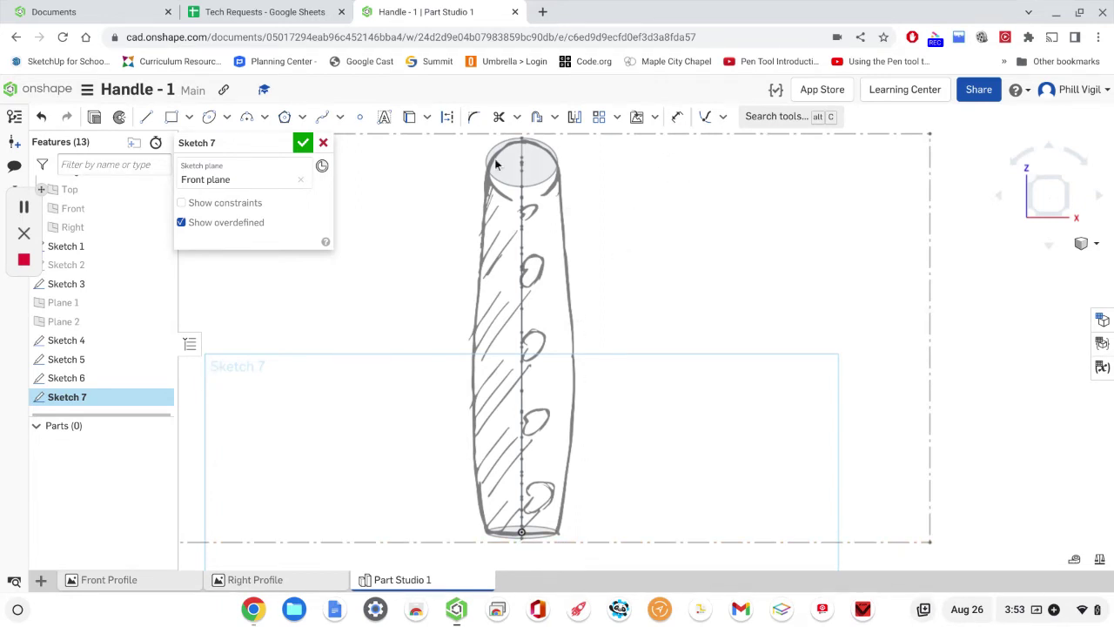
Step: Trace the unshaded, +X side of the front reference outline with a spline from near the top ellipse to the bottom ellipse
click(322, 117)
scroll(566, 181, up, 2)
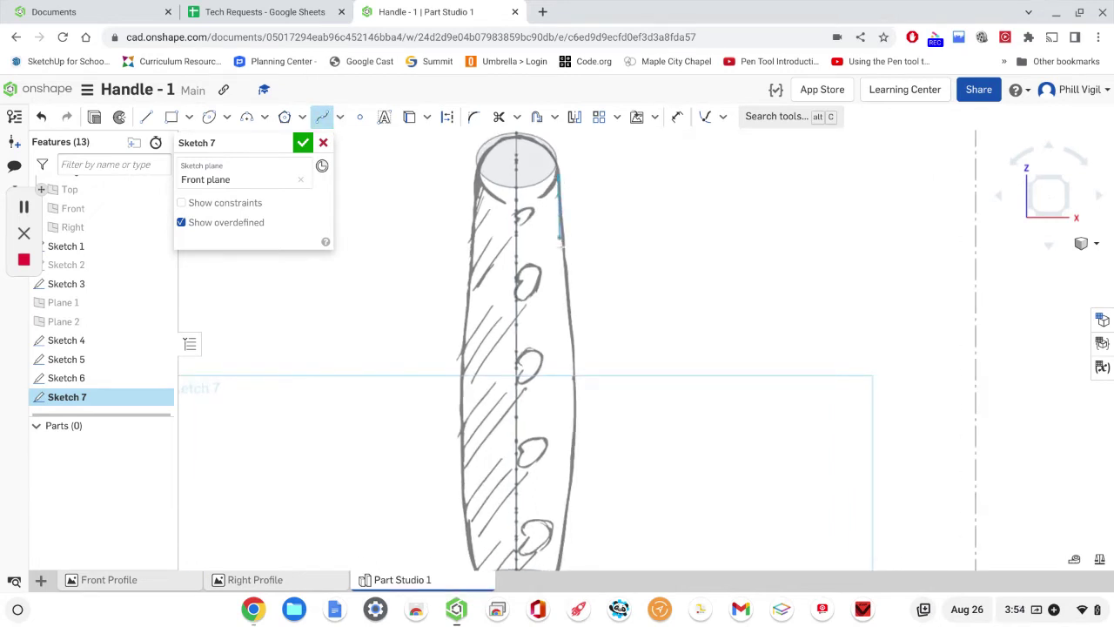
click(573, 376)
middle_drag(612, 402, 684, 166)
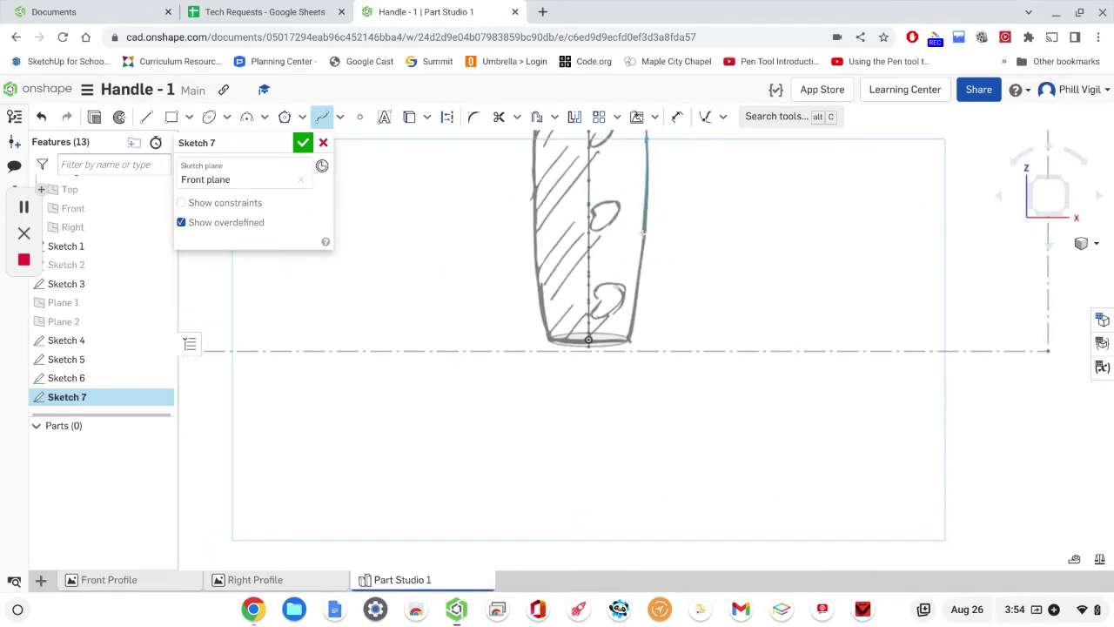
click(642, 232)
click(631, 334)
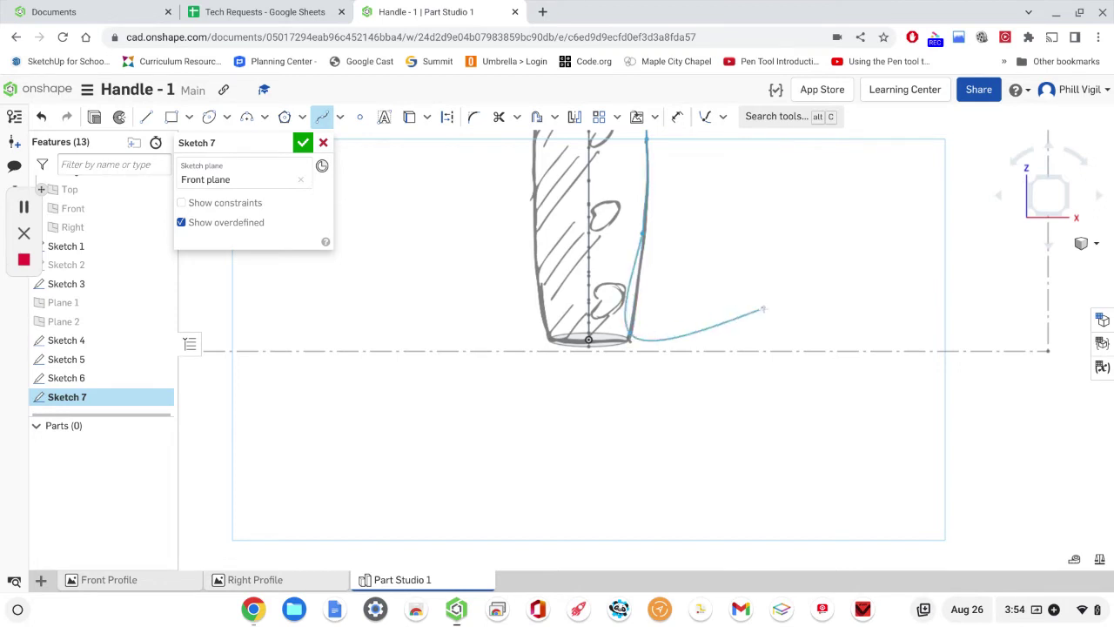
key(Escape)
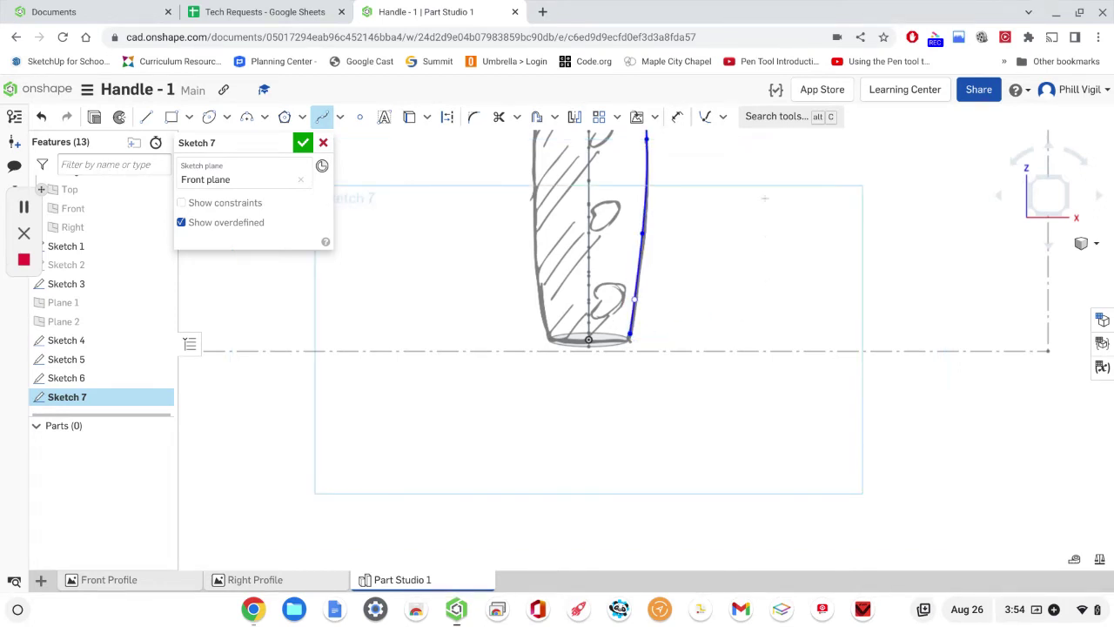
Step: Apply a Pierce constraint between the front spline's bottom endpoint and the bottom ellipse
click(707, 117)
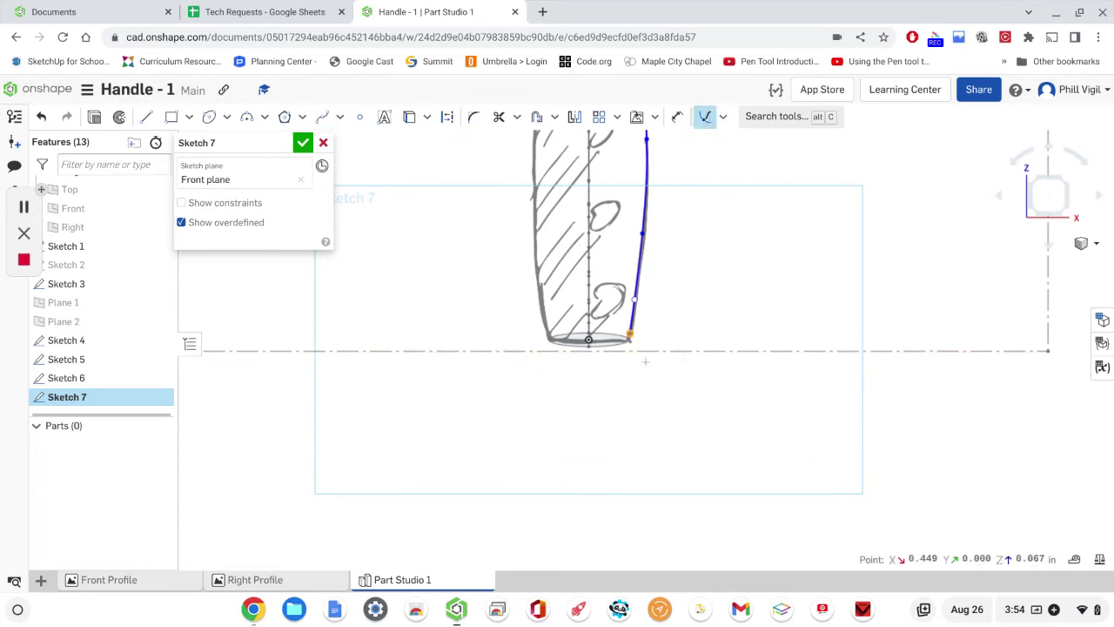
scroll(665, 337, up, 5)
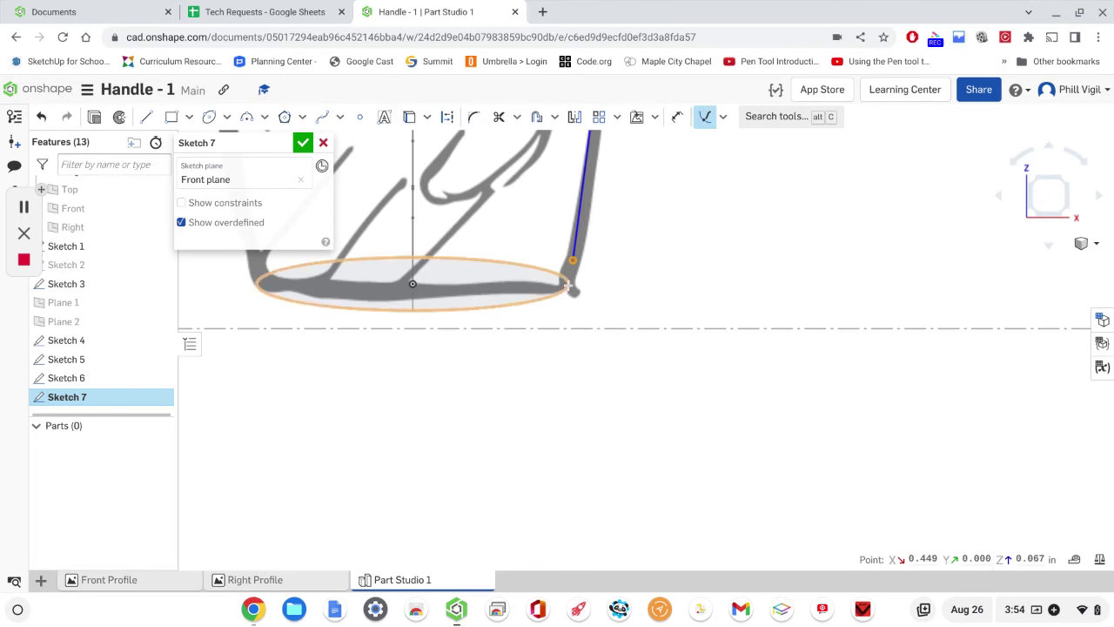
click(567, 286)
scroll(635, 288, down, 2)
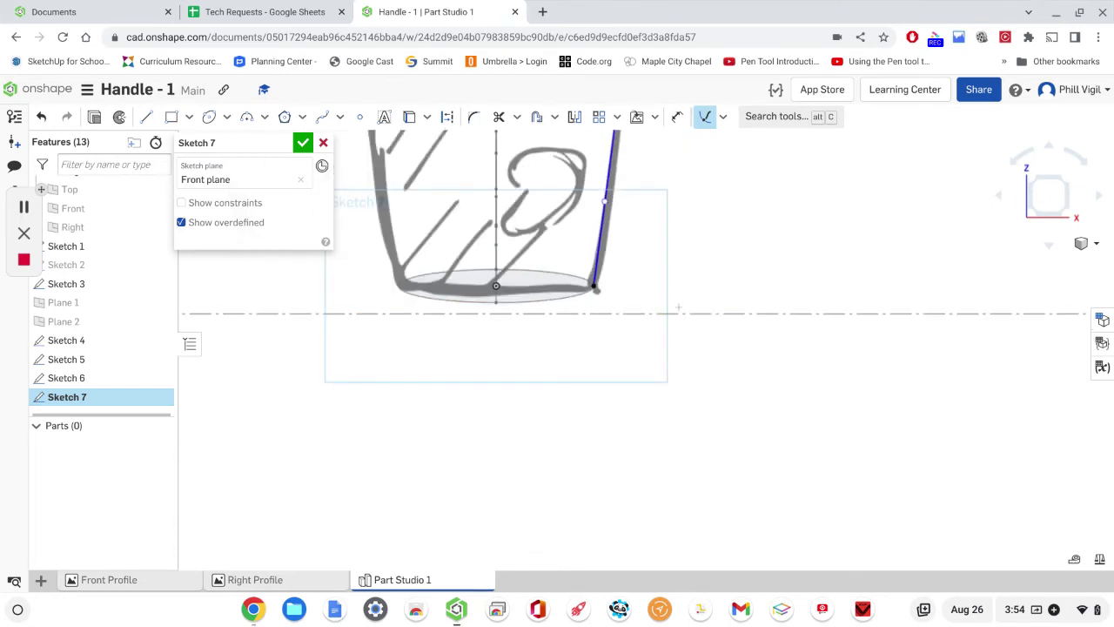
right_drag(678, 307, 639, 312)
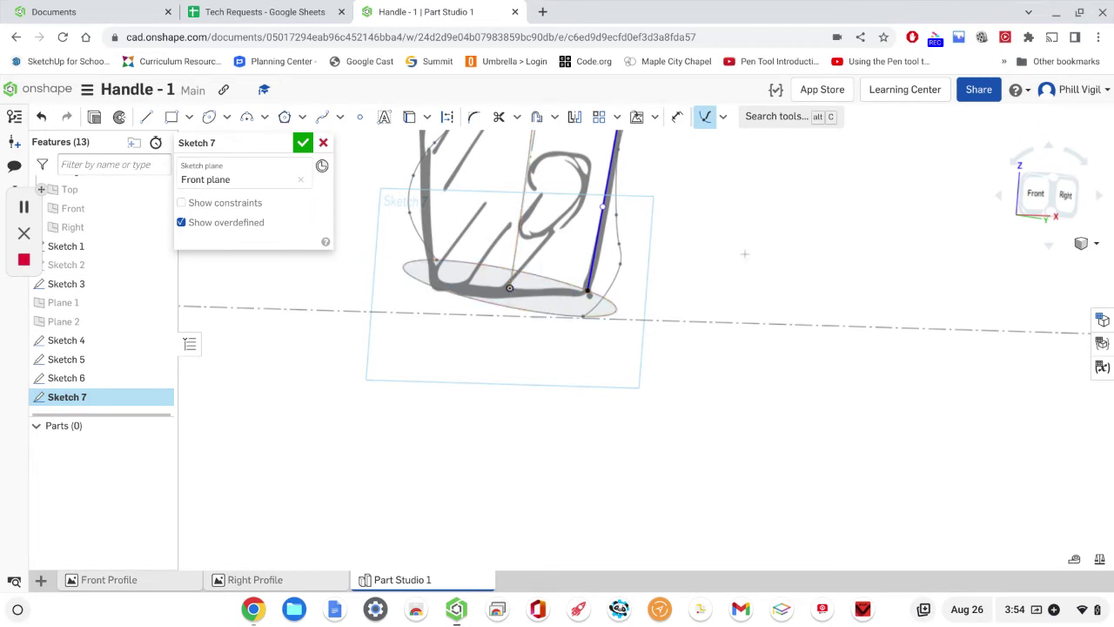
Step: Try to pierce the front spline's top endpoint to the top ellipse
scroll(769, 244, down, 3)
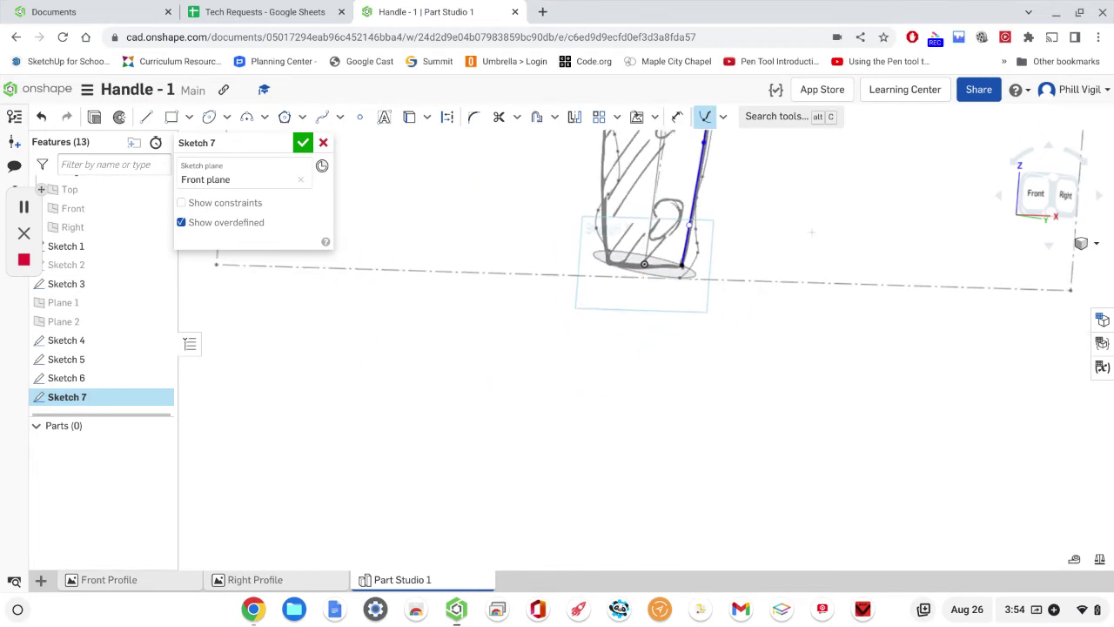
scroll(811, 232, up, 5)
scroll(771, 251, up, 3)
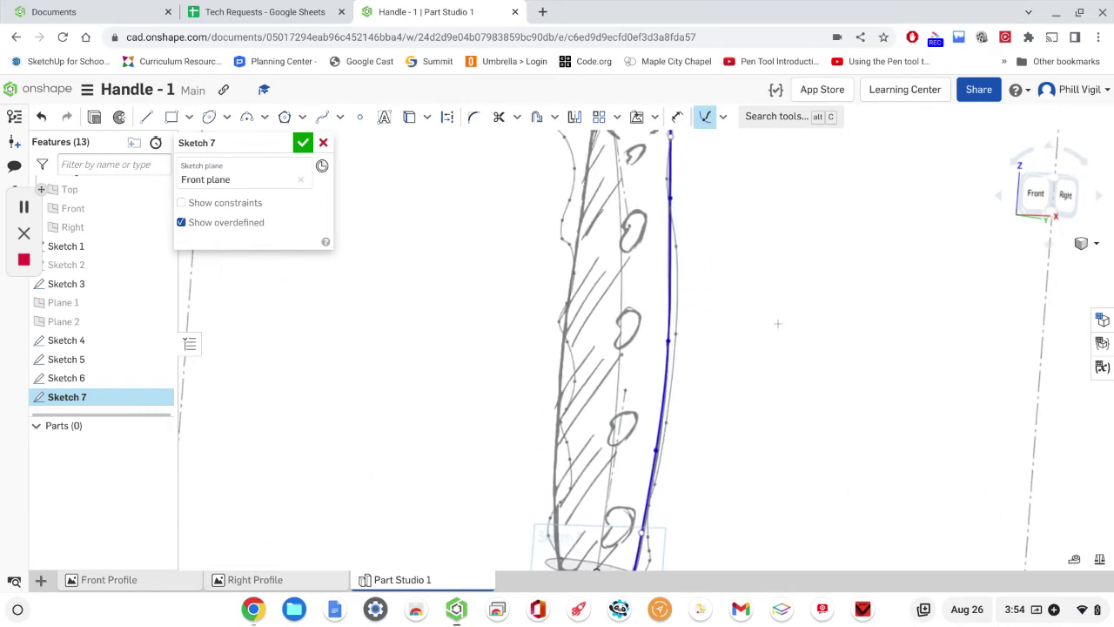
right_click(777, 322)
click(811, 451)
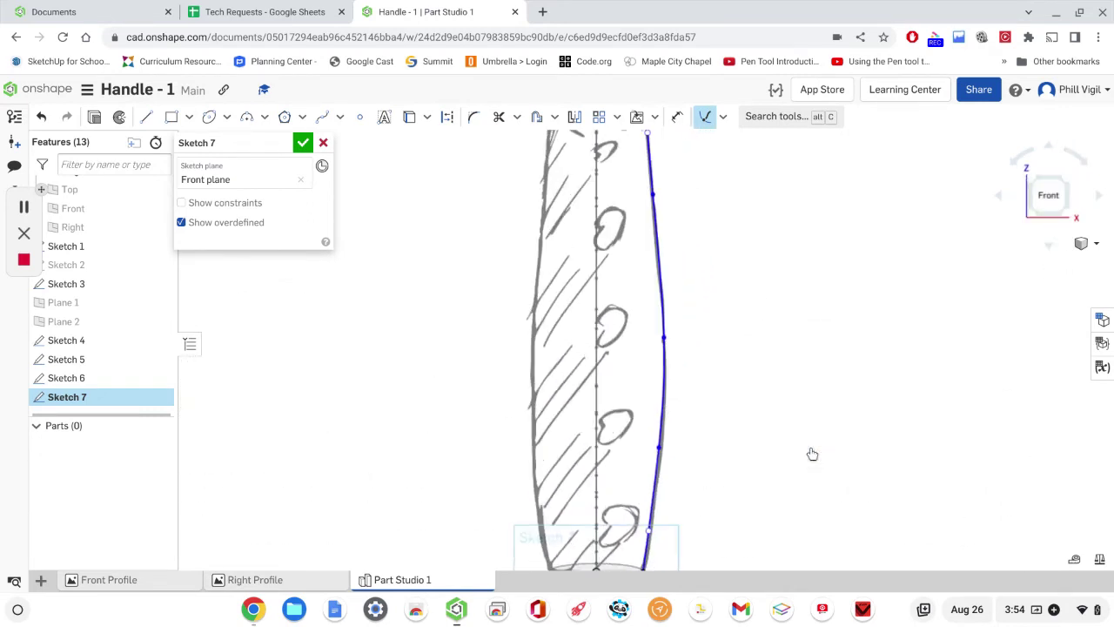
middle_drag(742, 222, 733, 430)
scroll(662, 324, up, 2)
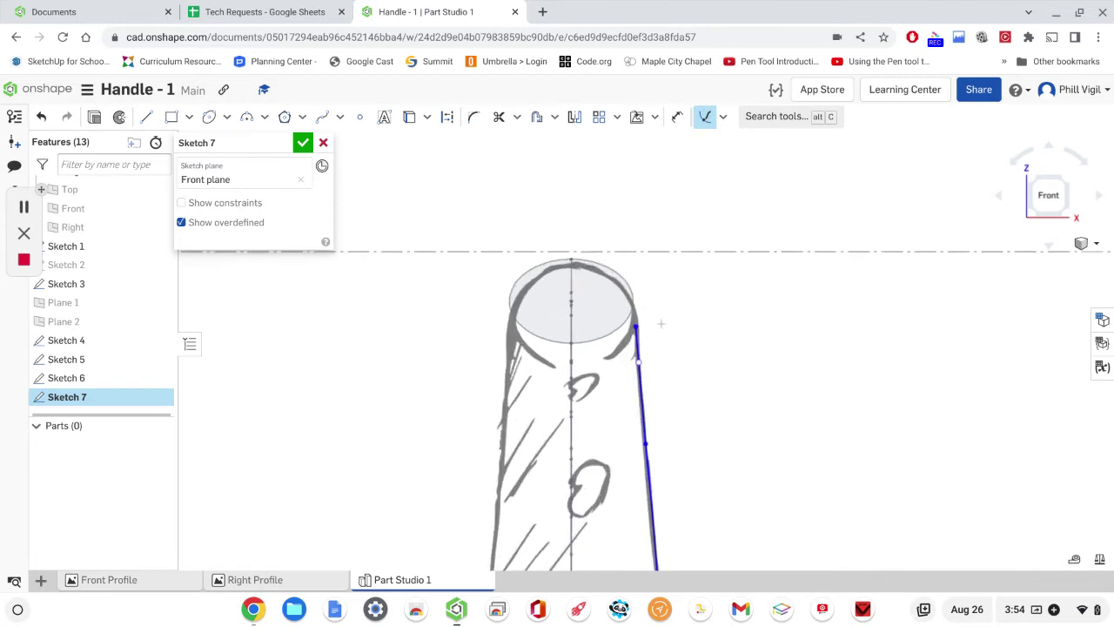
scroll(662, 324, up, 3)
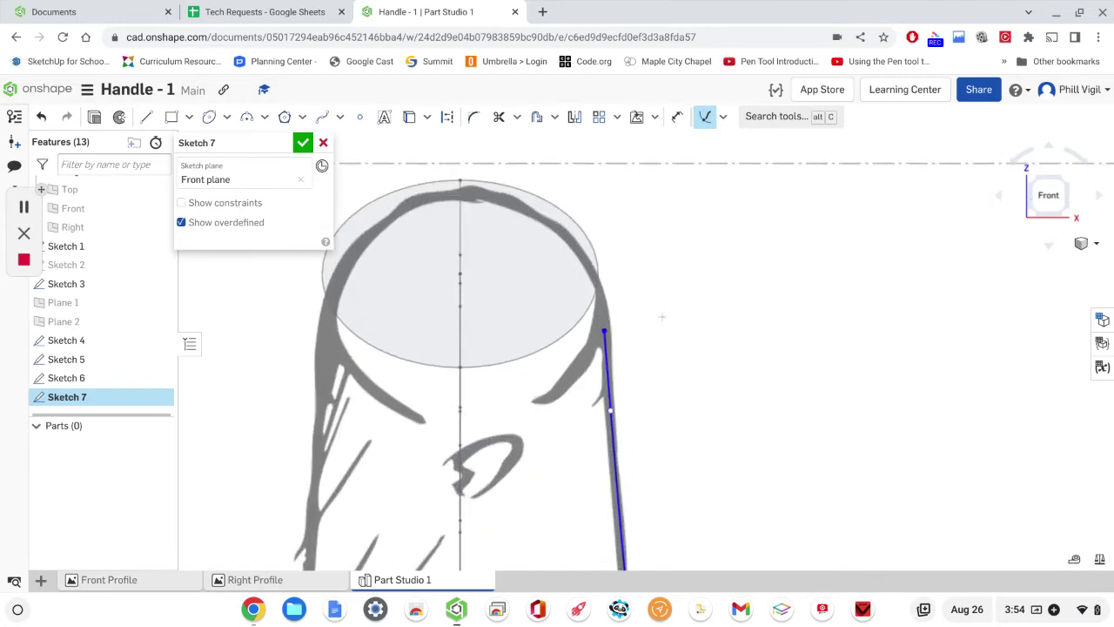
click(604, 330)
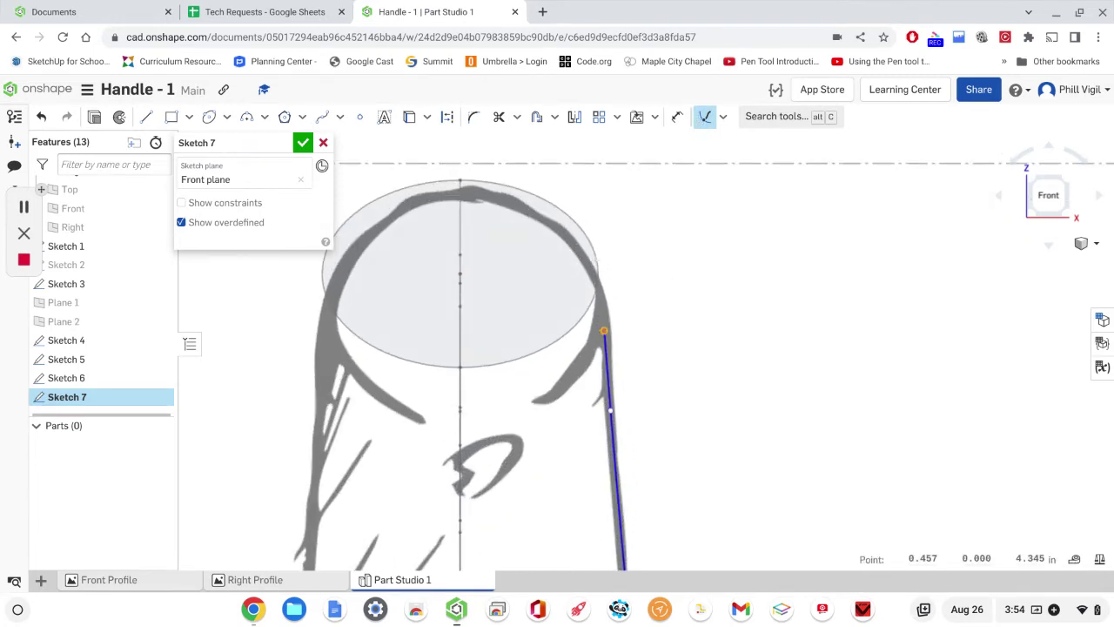
drag(604, 331, 577, 225)
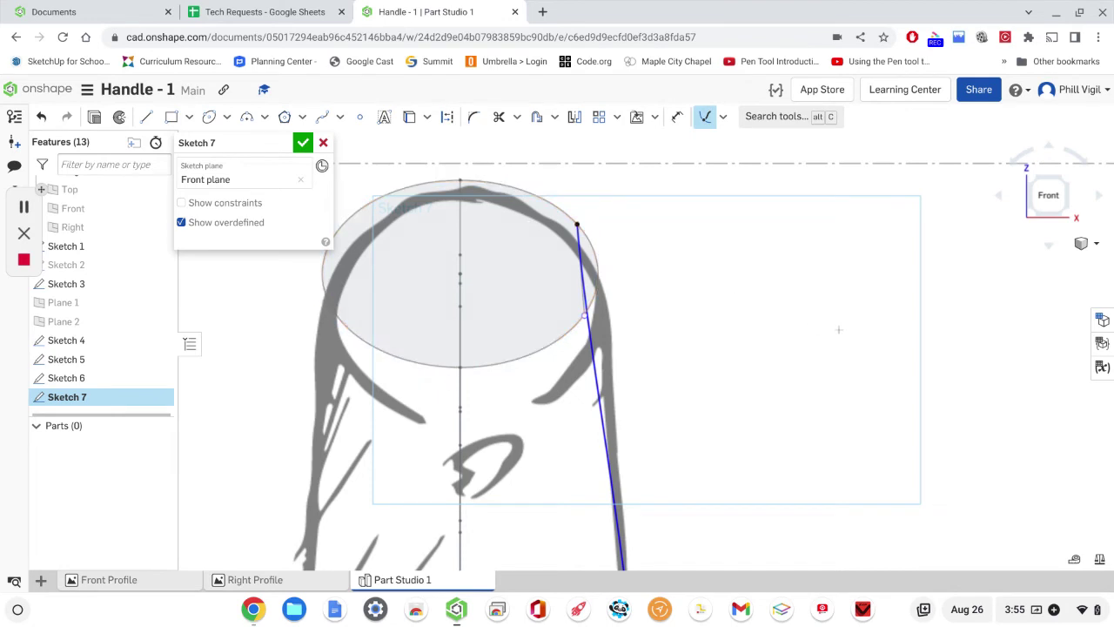
Step: Examine from the side where the front spline's top endpoint meets the top ellipse relative to the center spline
mouse_move(838, 329)
right_down()
mouse_move(809, 353)
mouse_move(811, 371)
mouse_move(783, 376)
right_up()
middle_drag(788, 390, 736, 224)
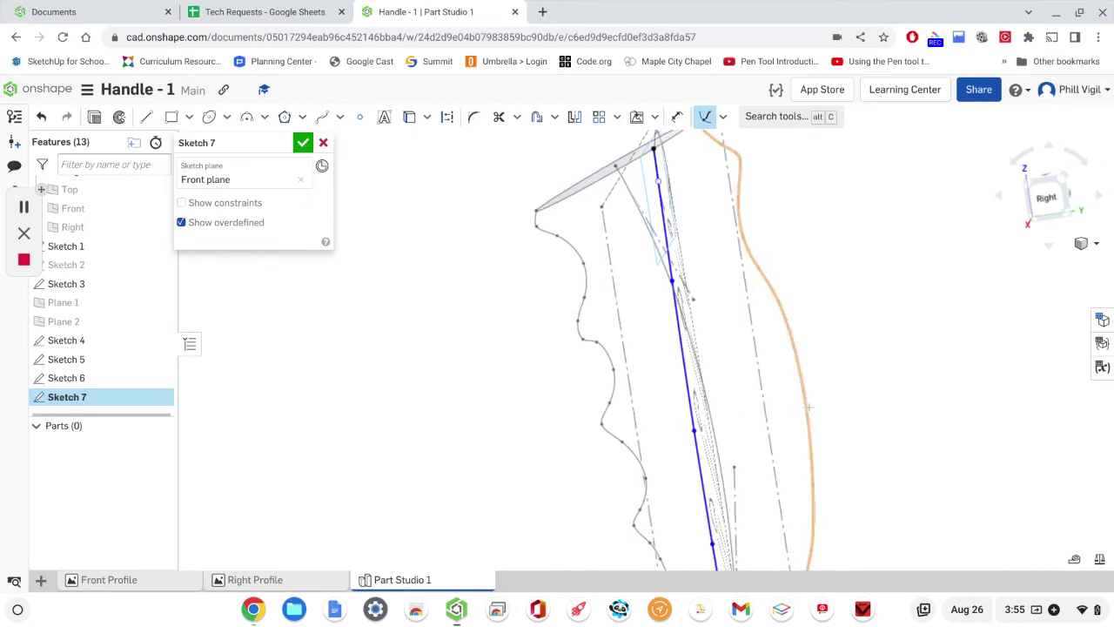
scroll(817, 396, down, 3)
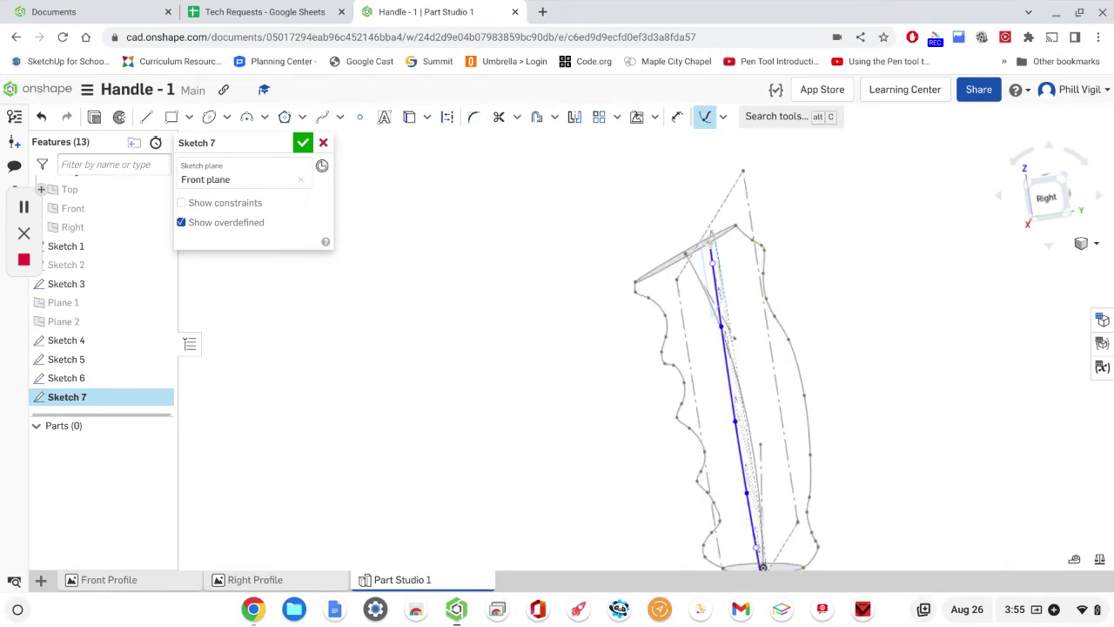
scroll(706, 247, up, 3)
scroll(710, 242, up, 2)
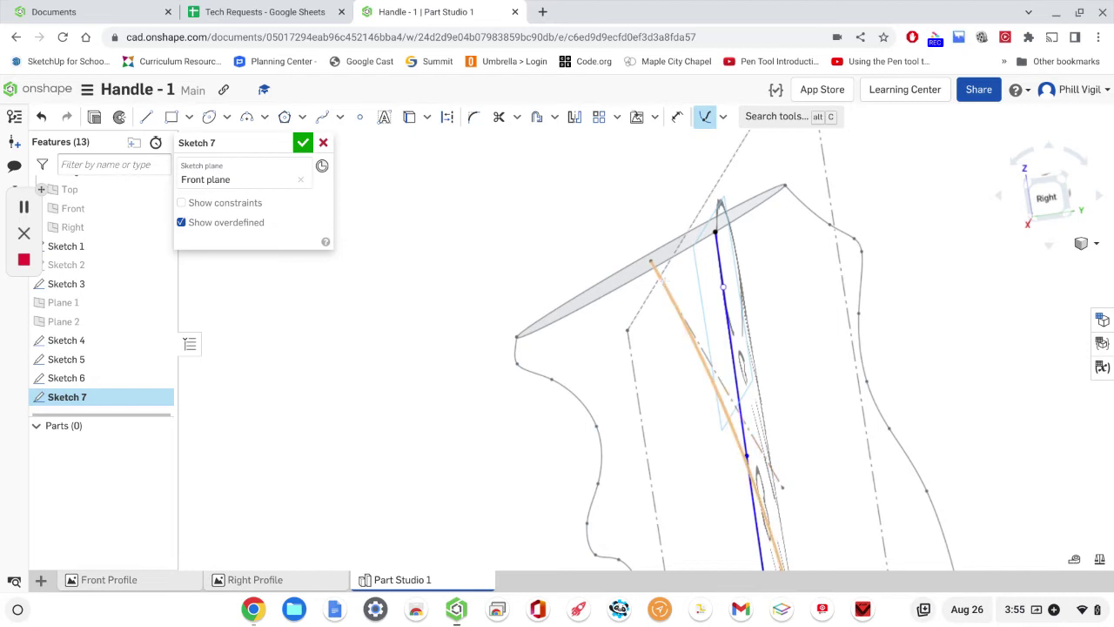
Step: Return to the upright front view of the sketch and undo the Pierce constraint on the spline's top endpoint
right_click(428, 304)
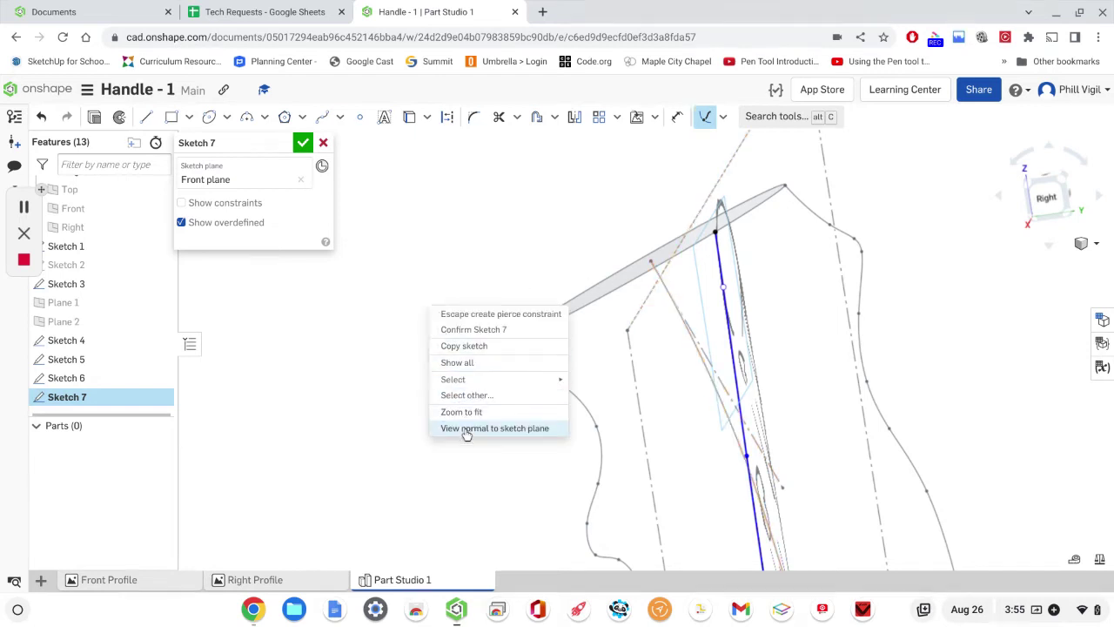
click(465, 428)
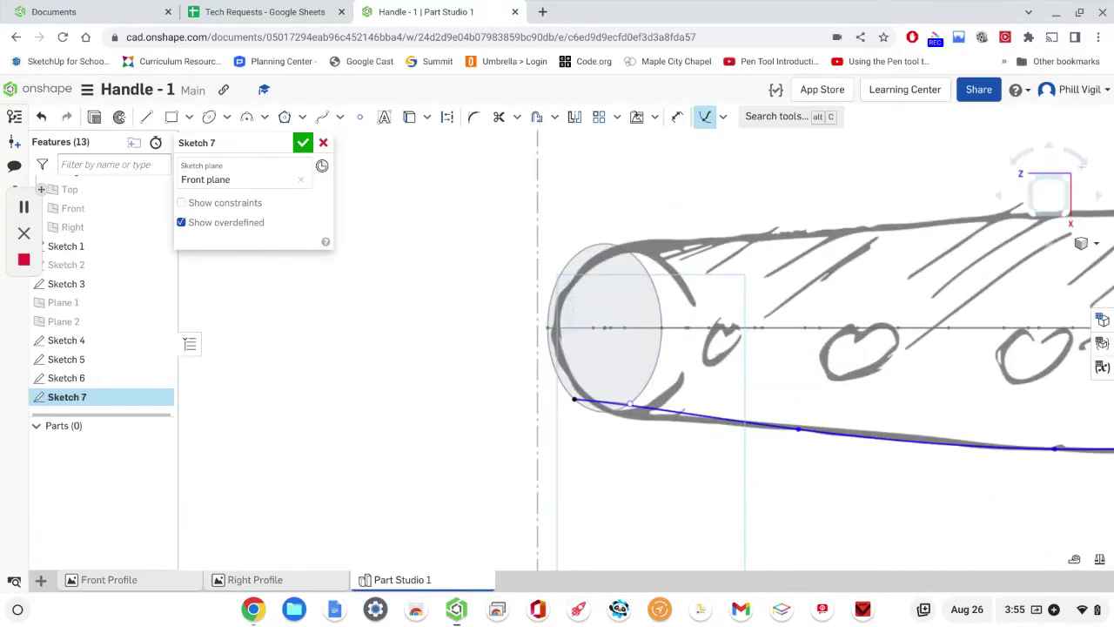
click(1080, 159)
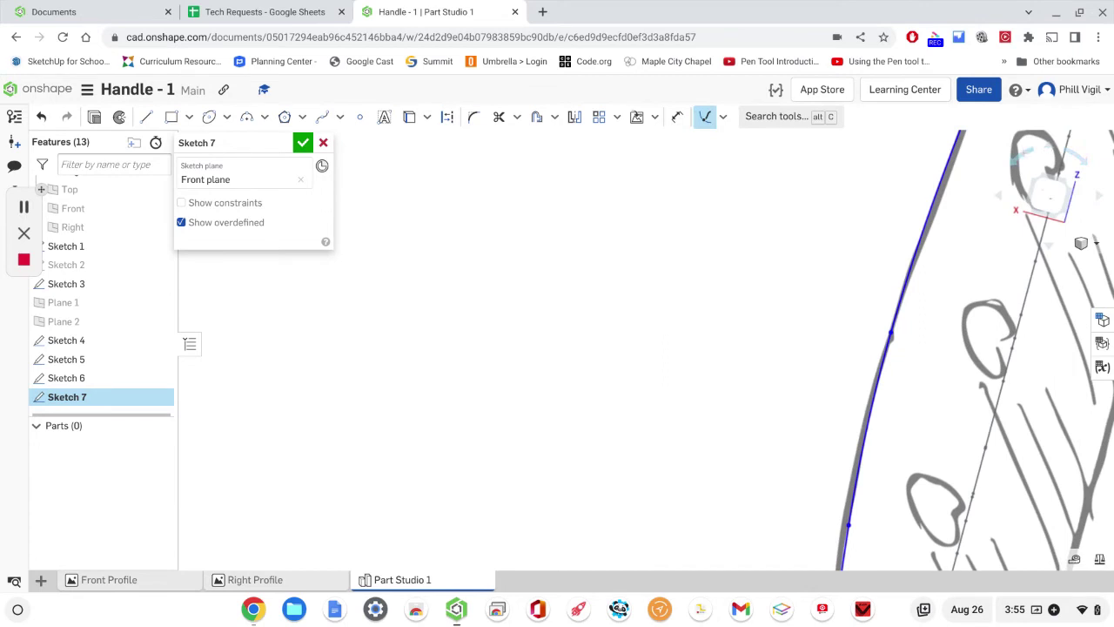
right_click(801, 273)
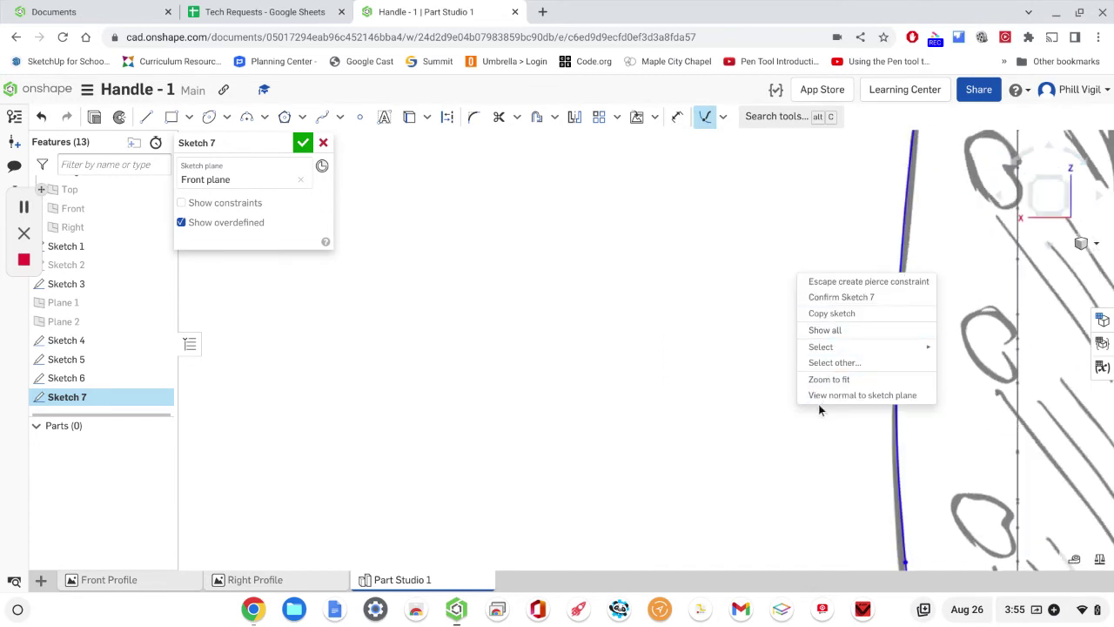
click(818, 404)
right_click(820, 396)
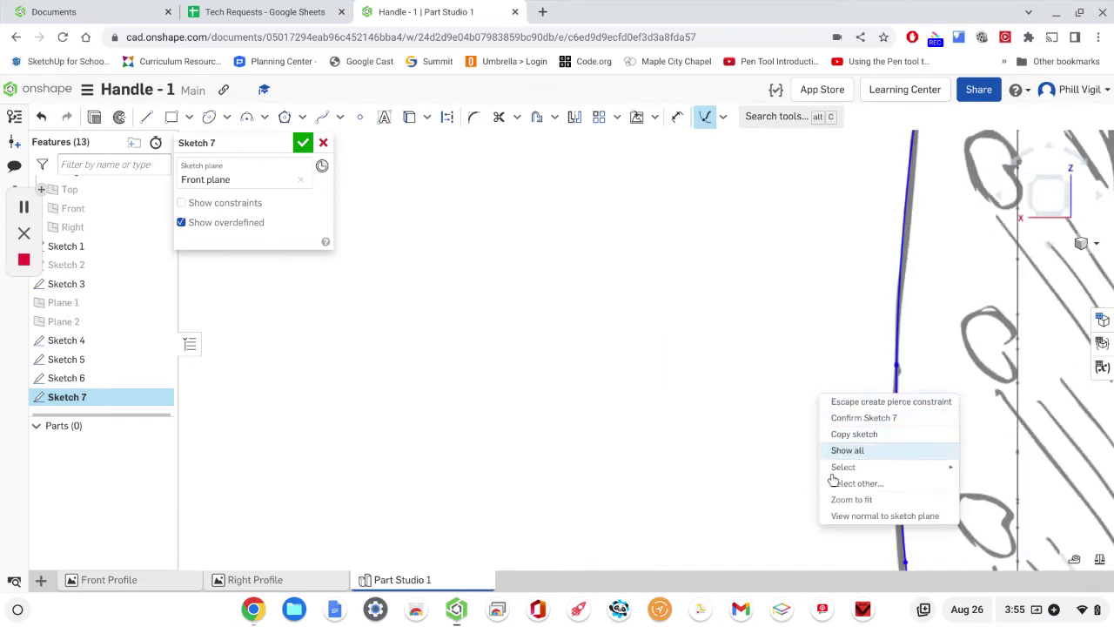
click(839, 516)
scroll(688, 400, down, 5)
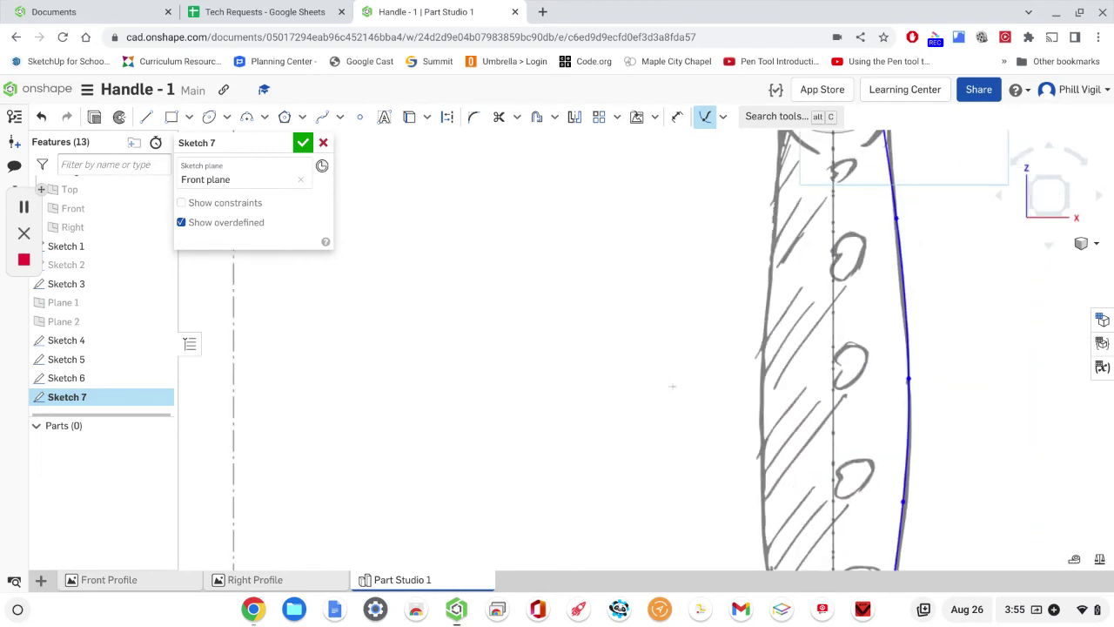
middle_drag(864, 260, 820, 319)
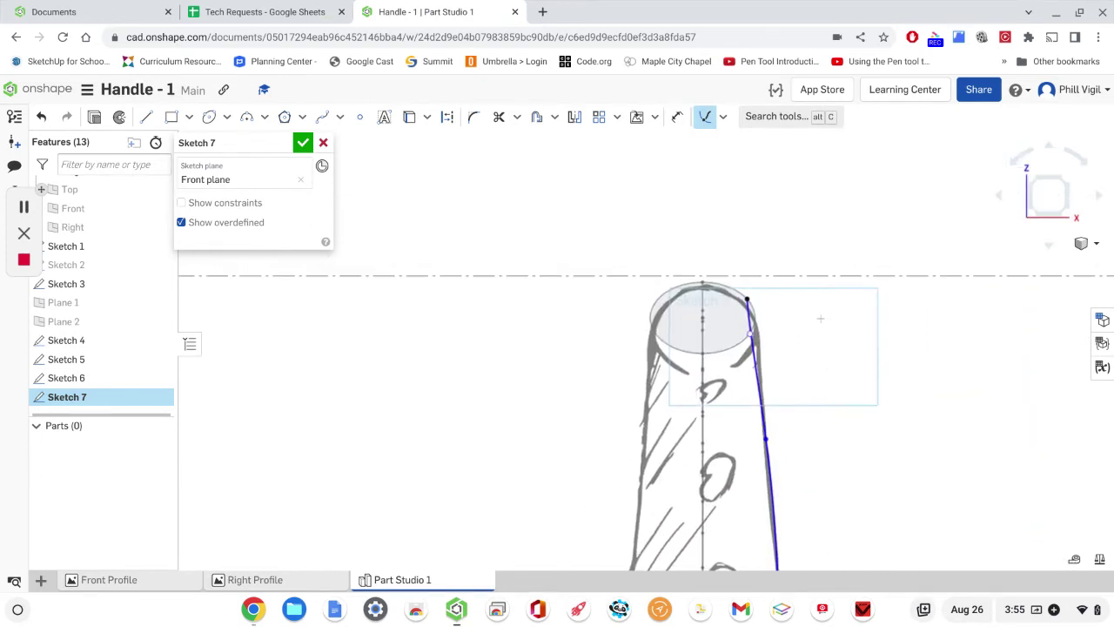
key(Escape)
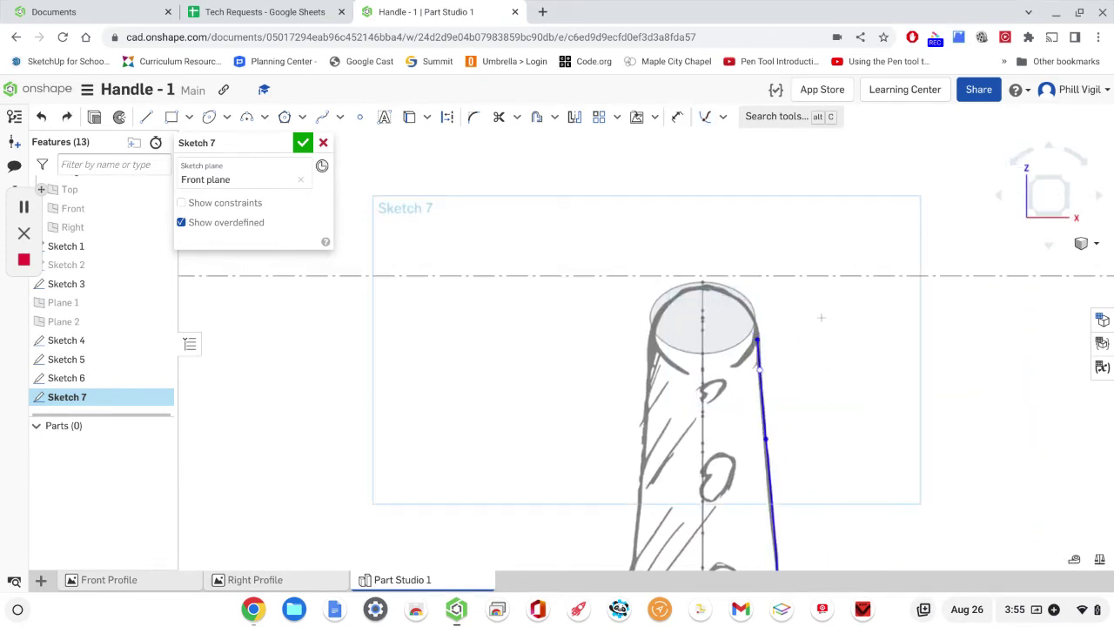
Step: Project the center spline's top endpoint, at the middle of the top ellipse, into the front-plane sketch
scroll(776, 347, up, 2)
middle_drag(779, 346, 741, 388)
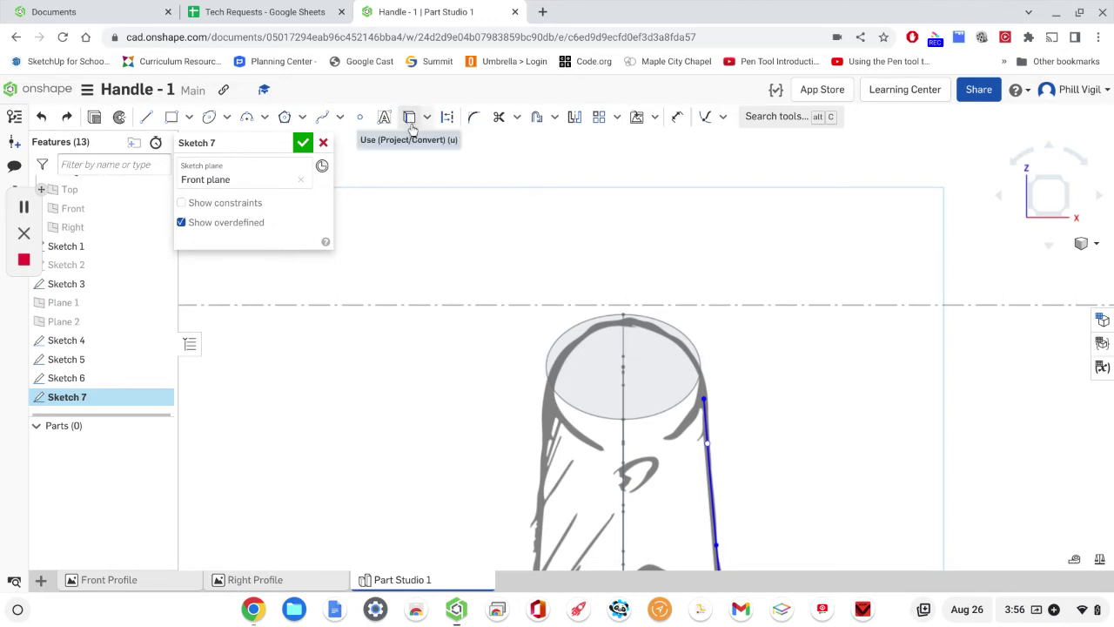
scroll(660, 366, up, 3)
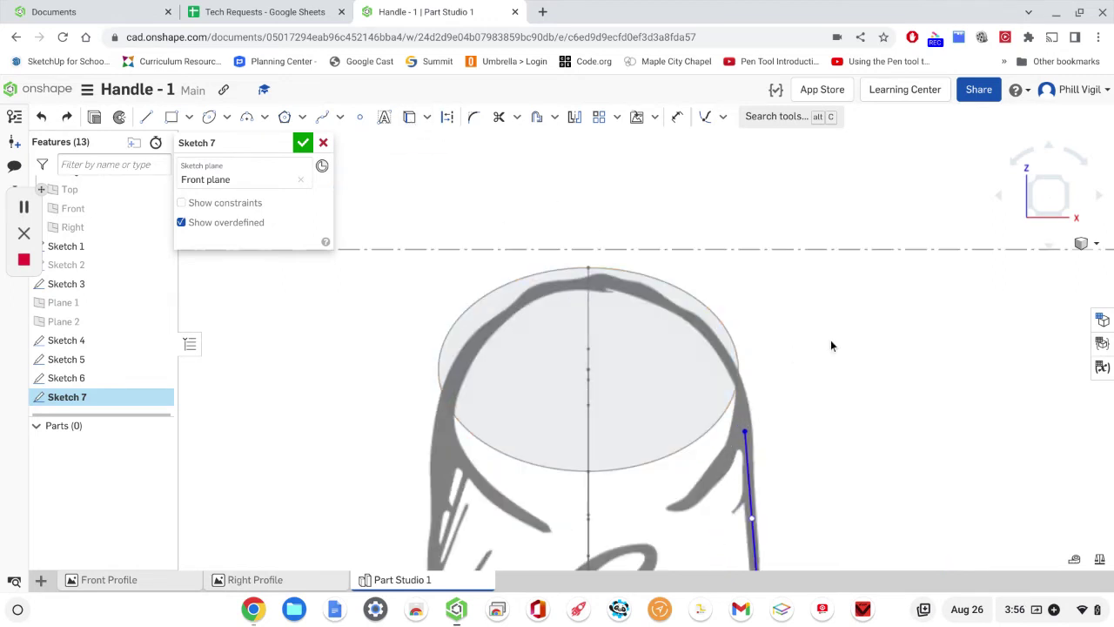
right_drag(843, 325, 820, 334)
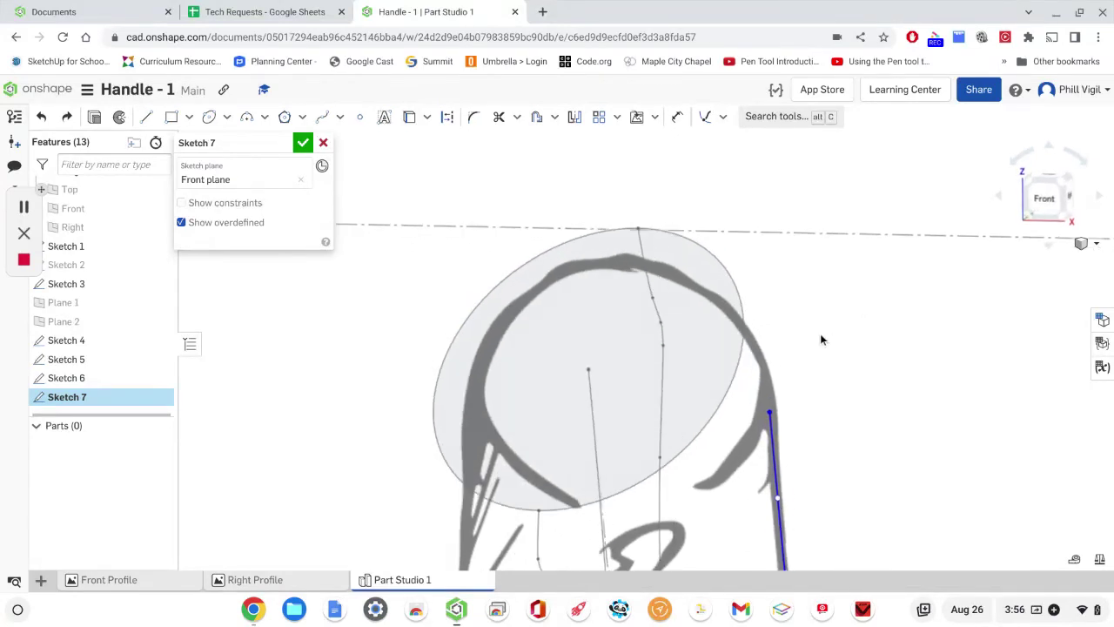
click(588, 370)
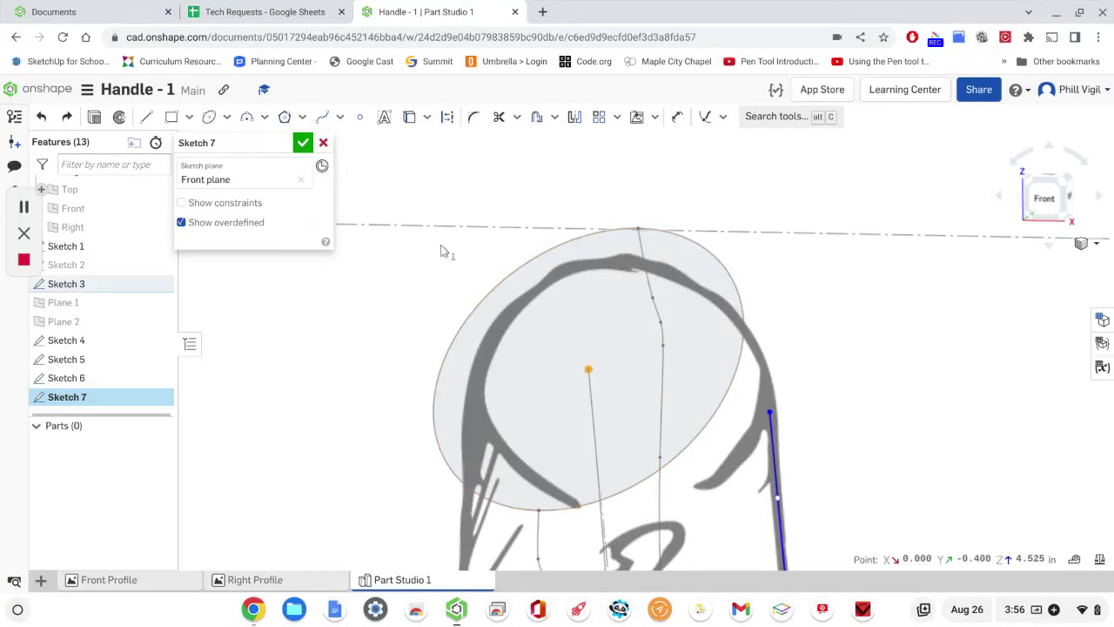
click(589, 370)
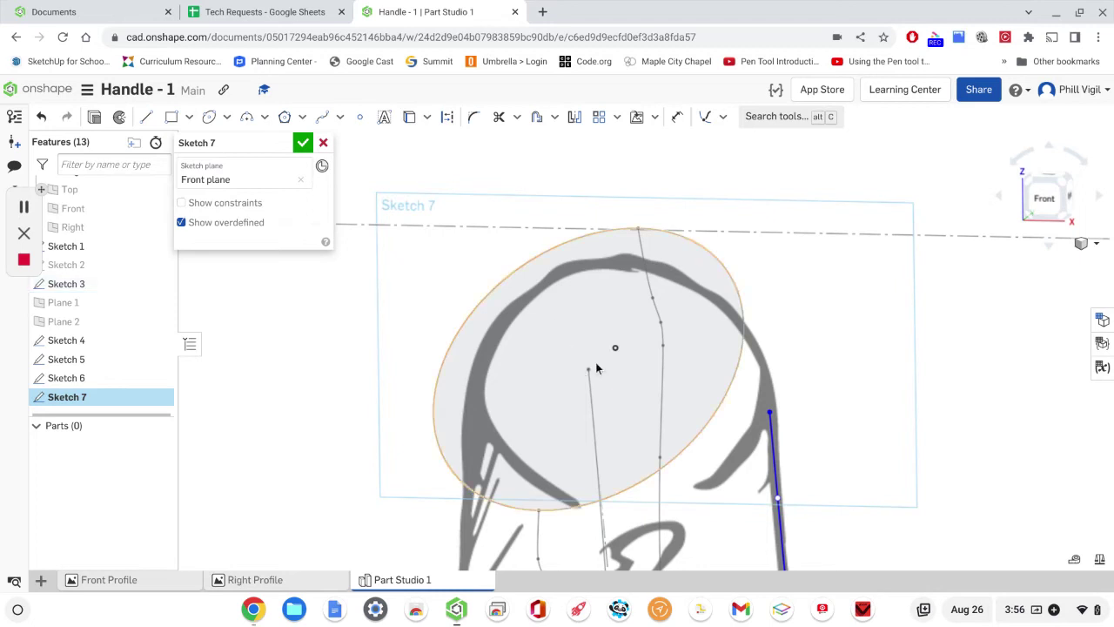
right_click(846, 396)
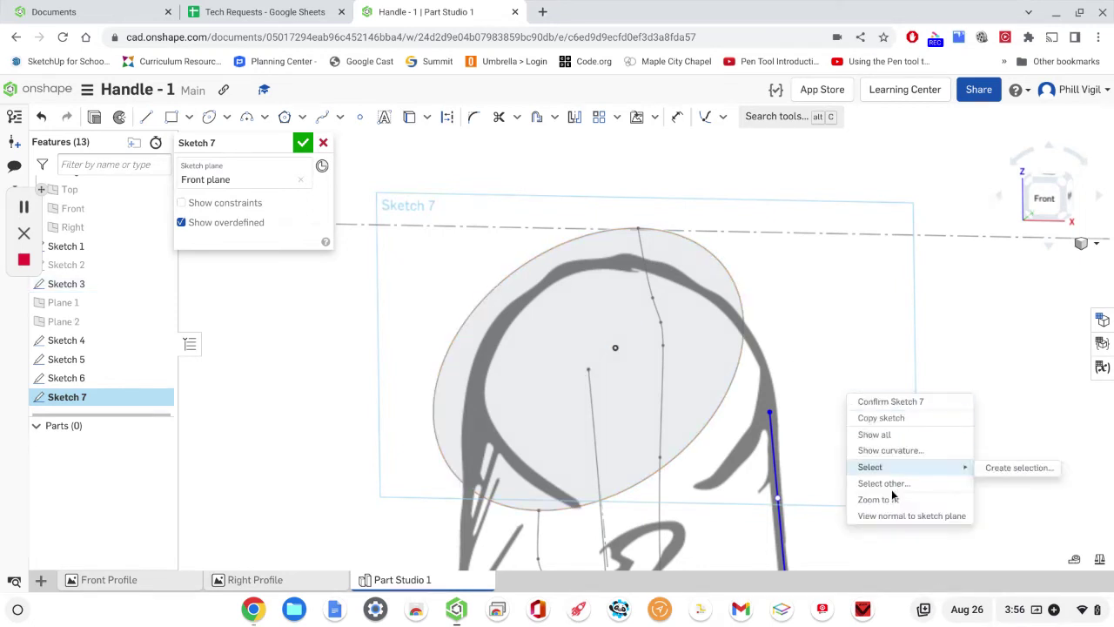
click(909, 516)
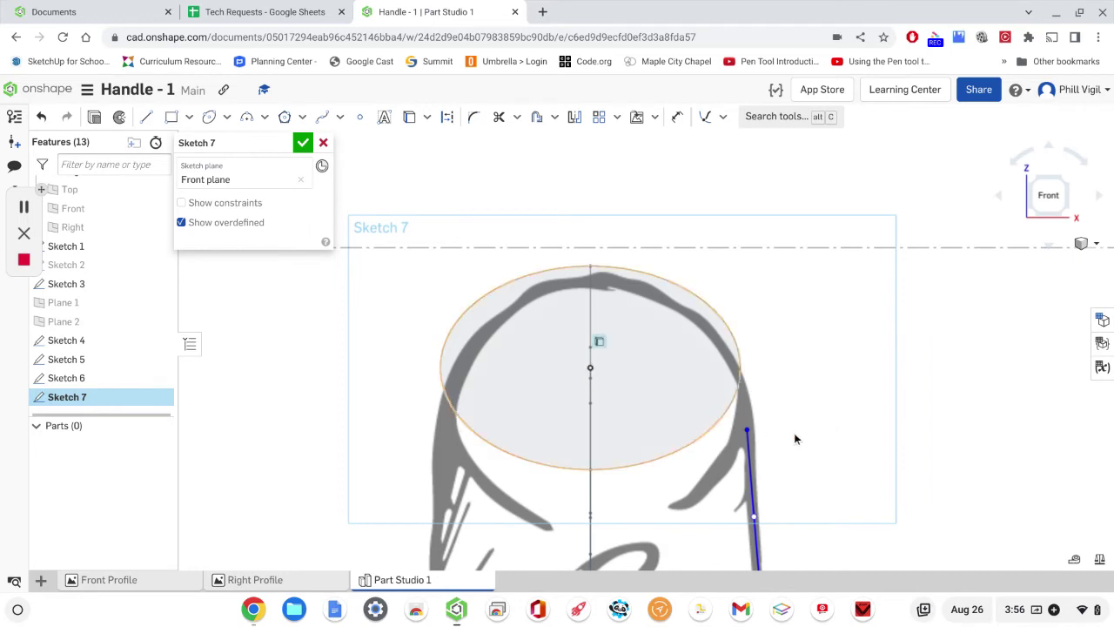
Step: Apply a Coincident constraint between the front spline's top endpoint and the top ellipse
right_drag(848, 437, 832, 439)
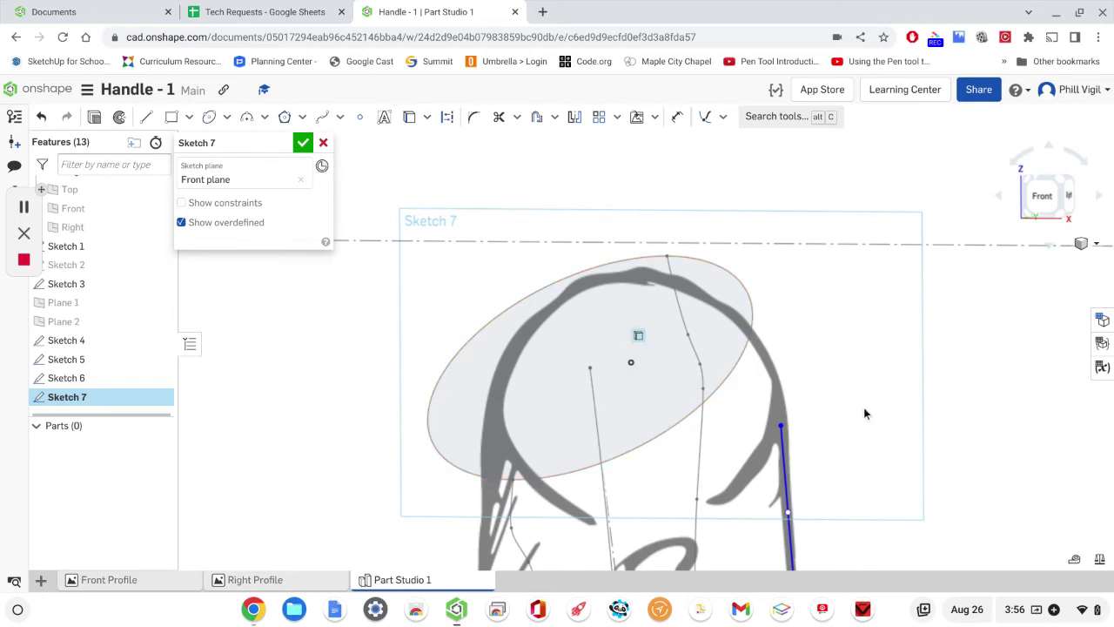
right_click(844, 403)
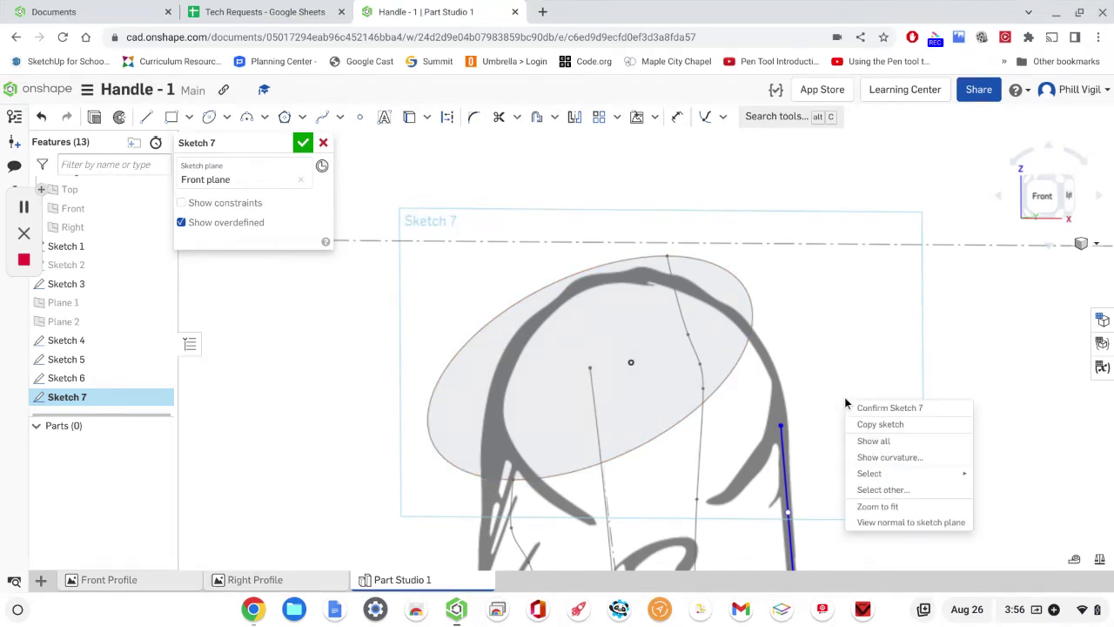
click(916, 523)
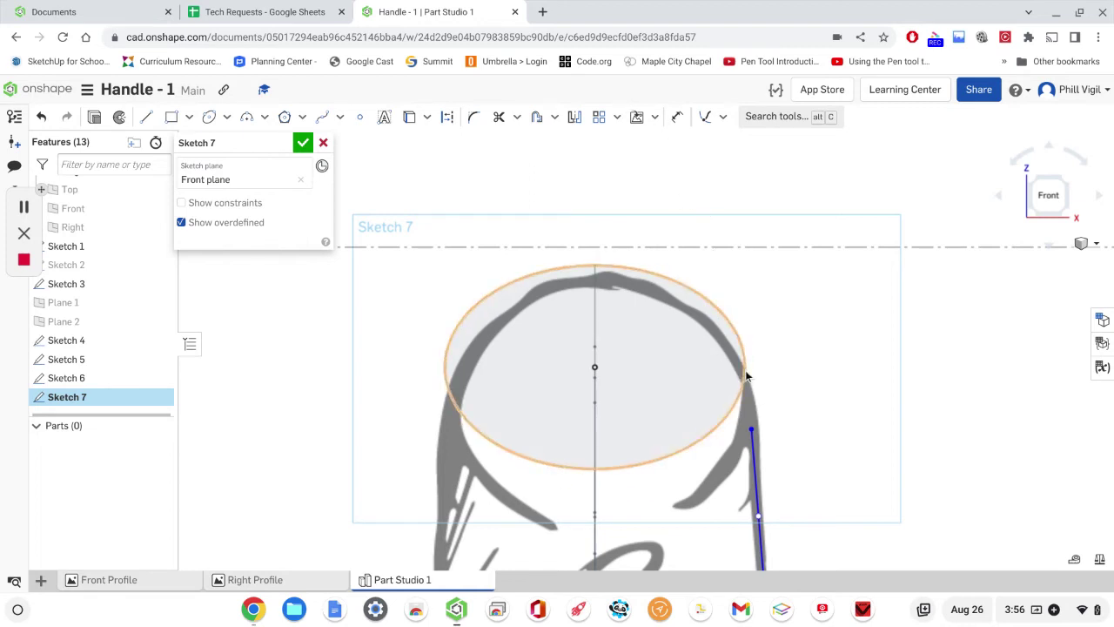
click(726, 116)
click(729, 146)
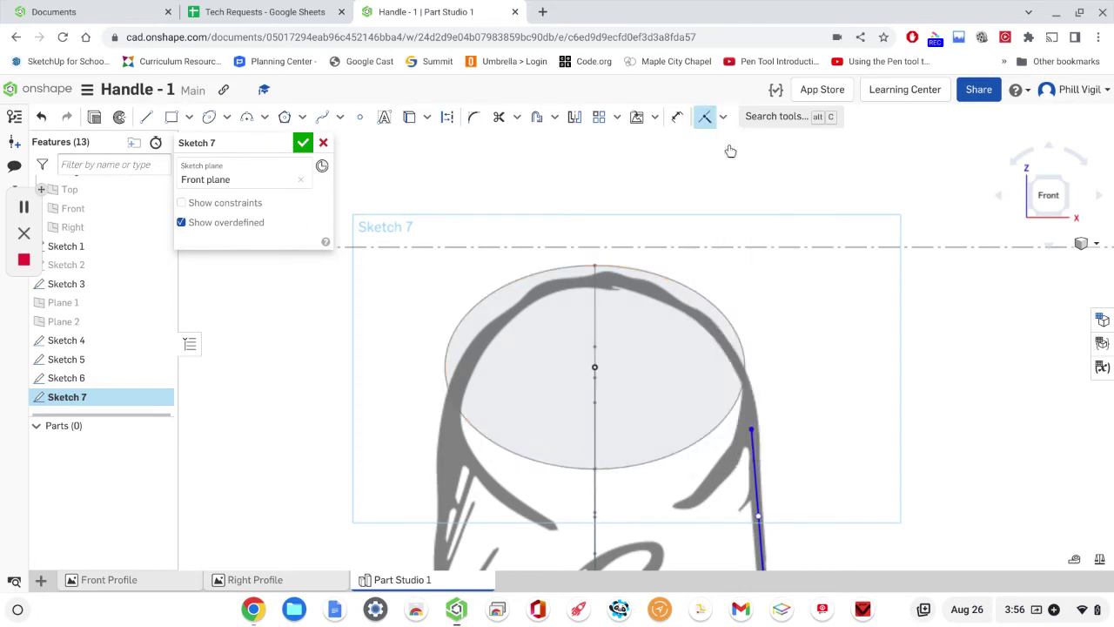
click(752, 430)
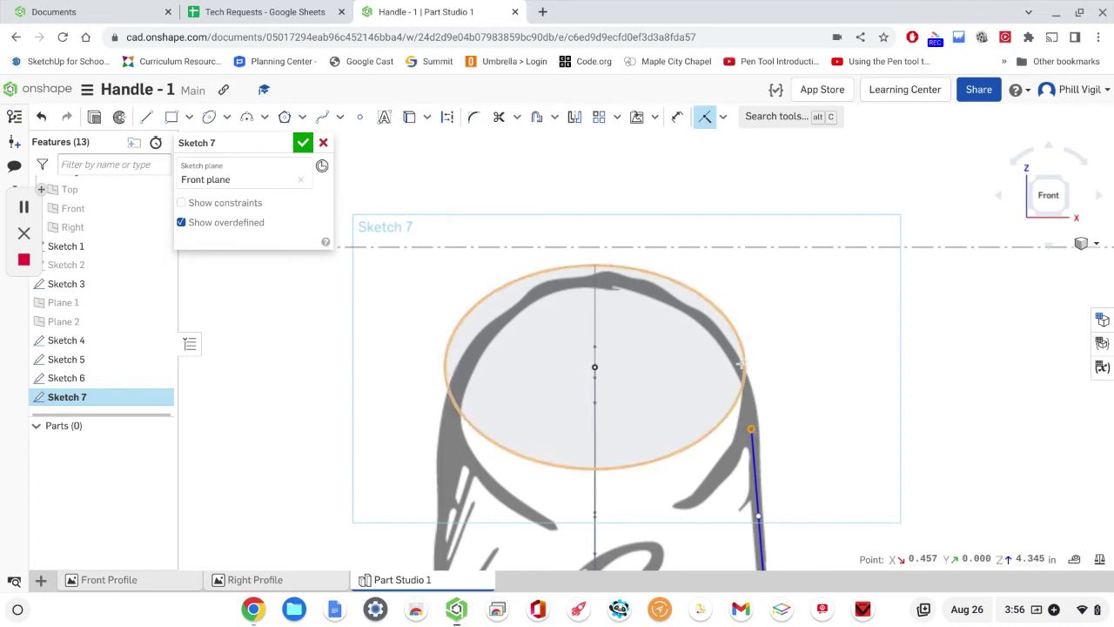
click(741, 364)
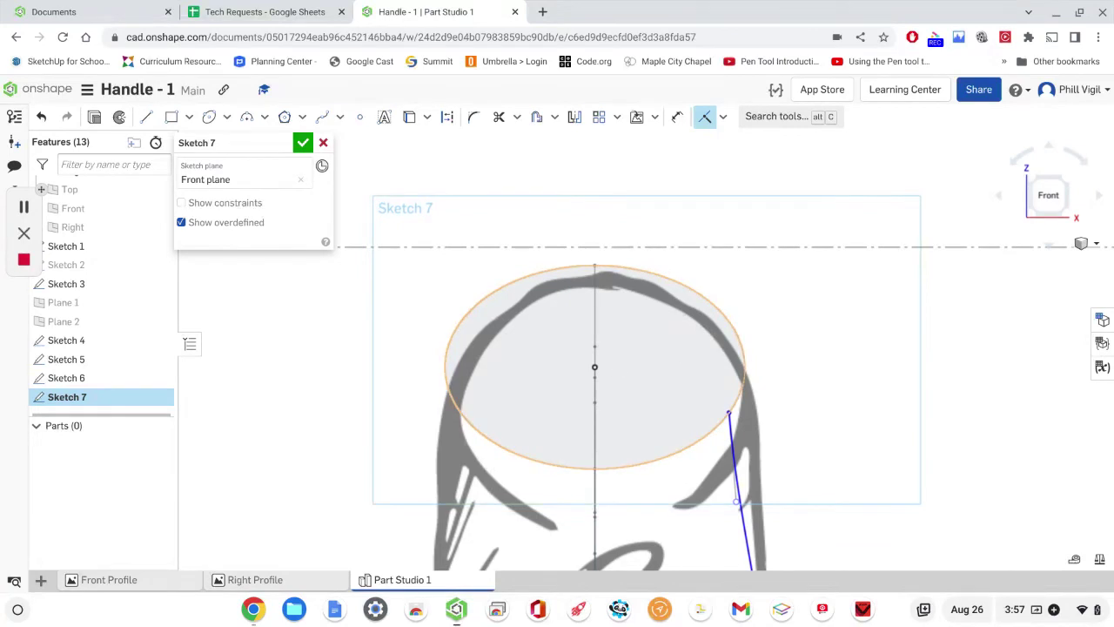
Step: Align the front spline's top endpoint with the projected center point using a Horizontal constraint, and finish the sketch
click(722, 117)
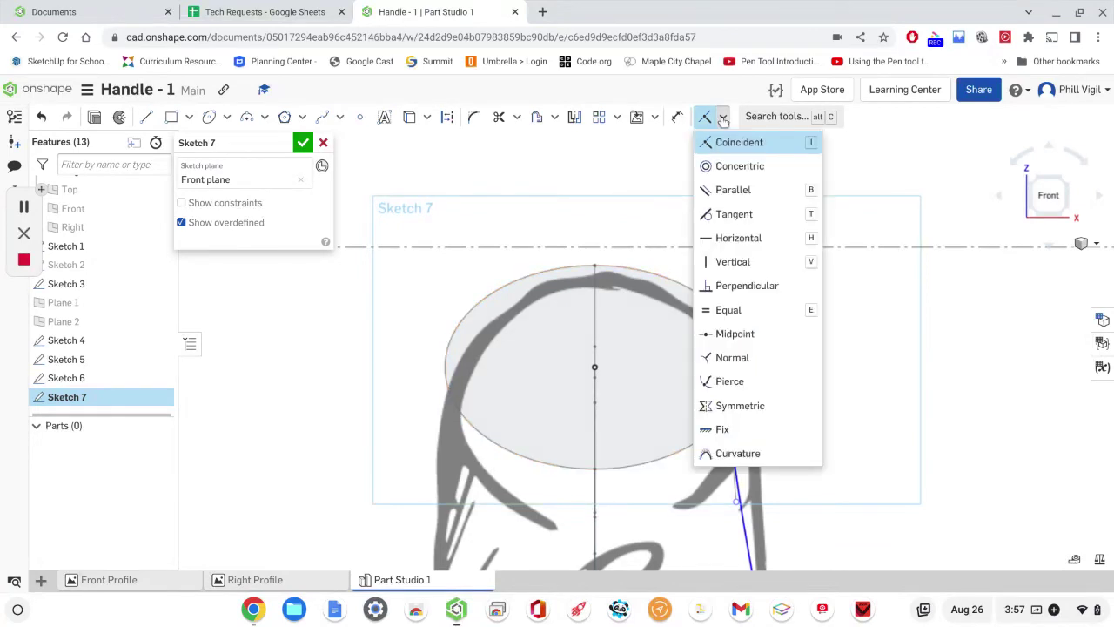
click(744, 237)
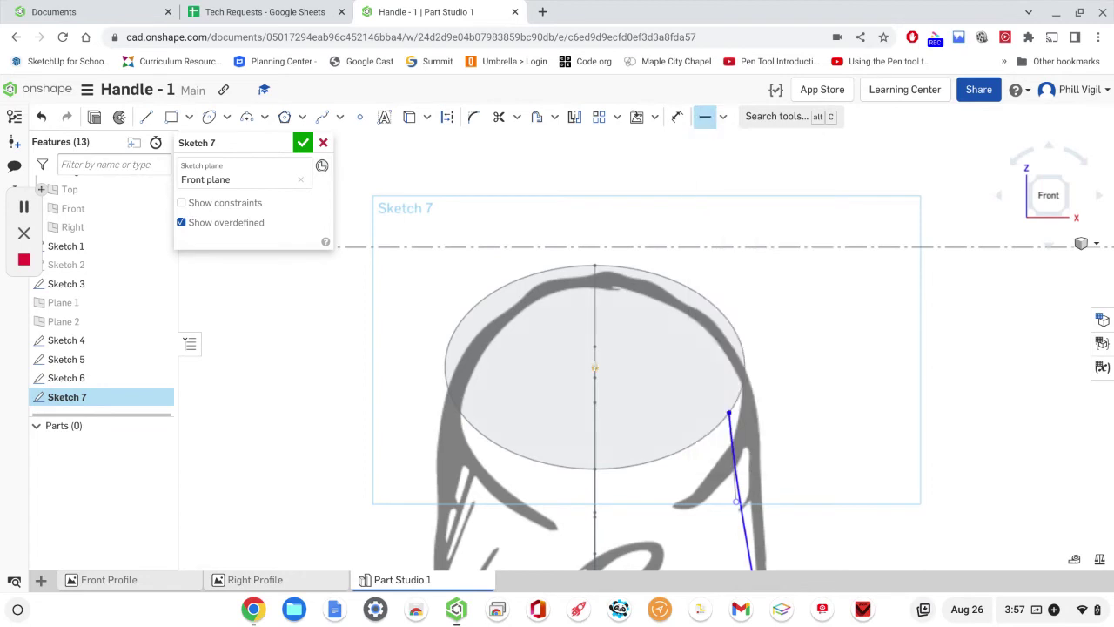
click(595, 367)
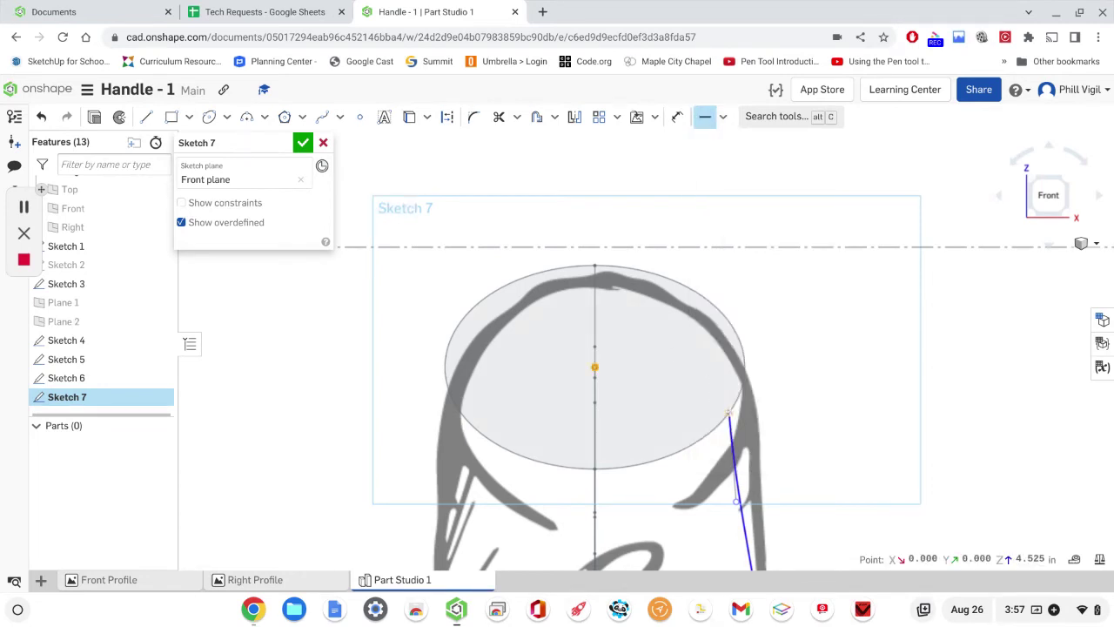
click(728, 414)
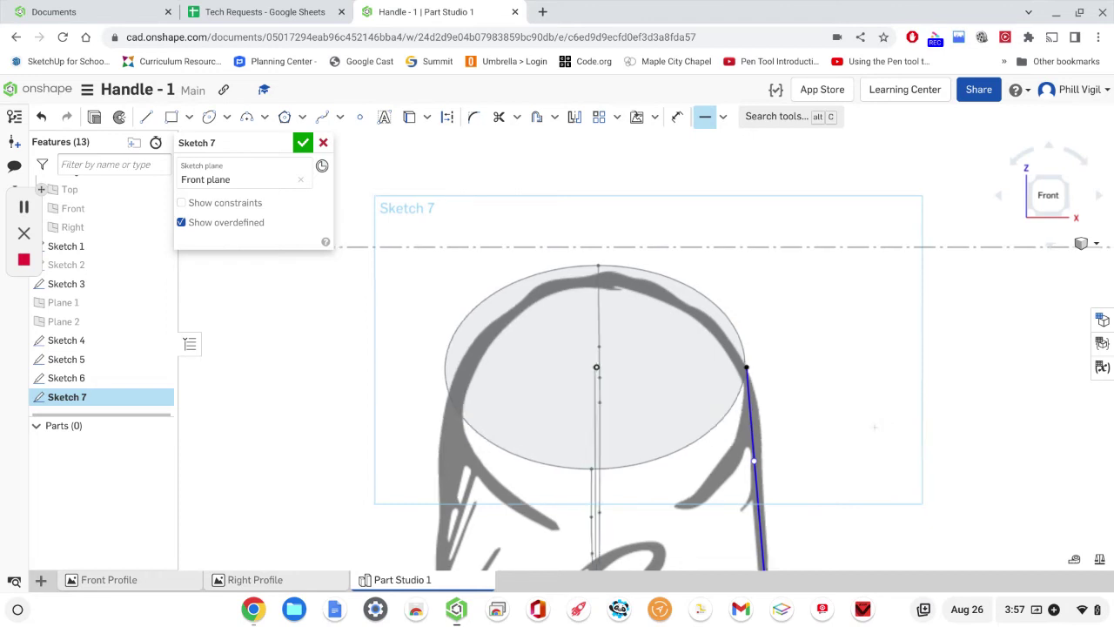
mouse_move(887, 424)
right_down()
mouse_move(800, 452)
mouse_move(920, 438)
mouse_move(870, 421)
mouse_move(872, 446)
mouse_move(894, 462)
mouse_move(876, 338)
right_up()
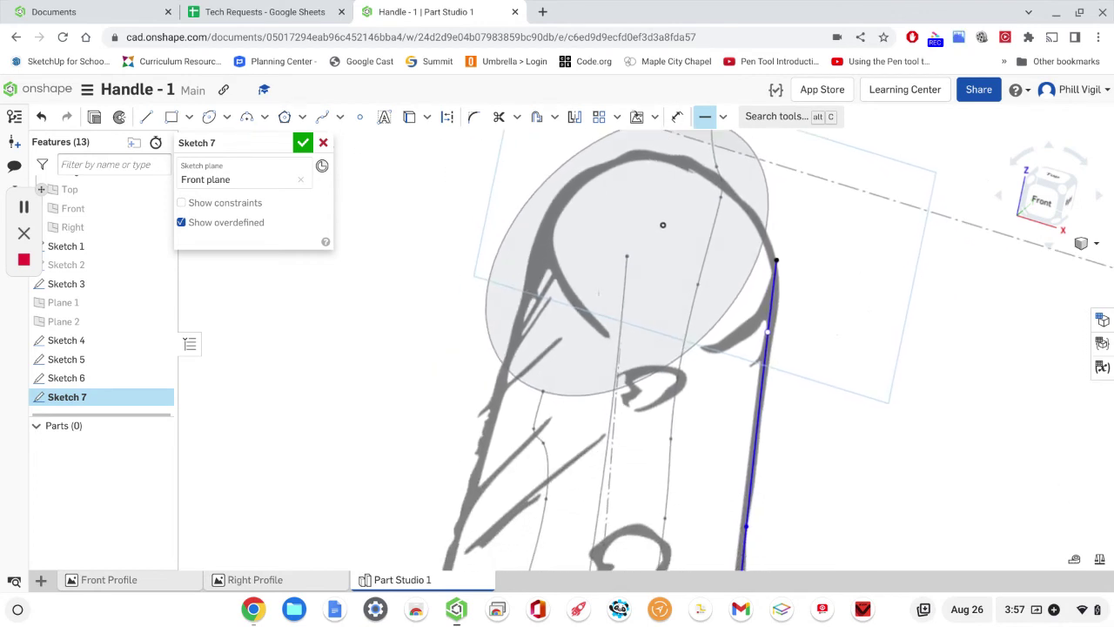
click(302, 143)
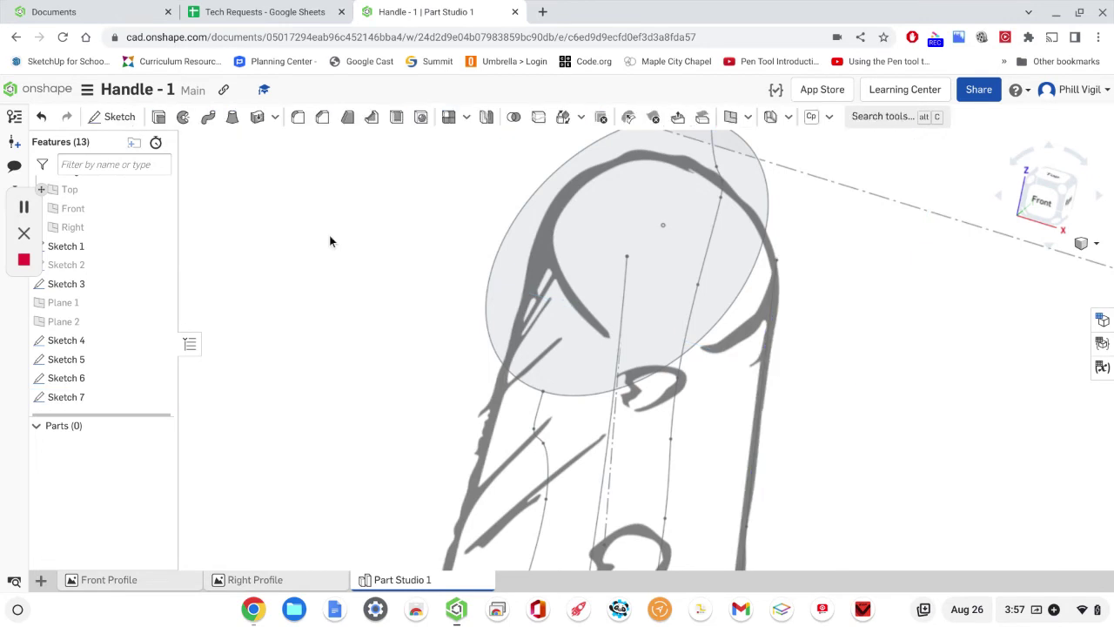
Step: Extrude the center spline as a new surface with a blind depth of 1 in
scroll(332, 244, down, 3)
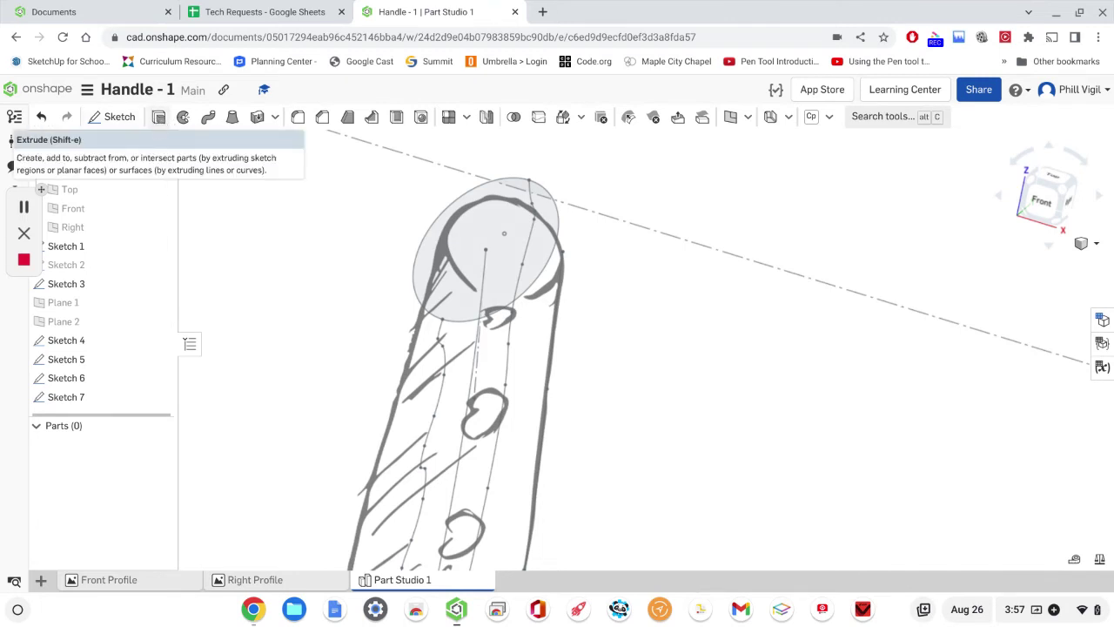
click(159, 119)
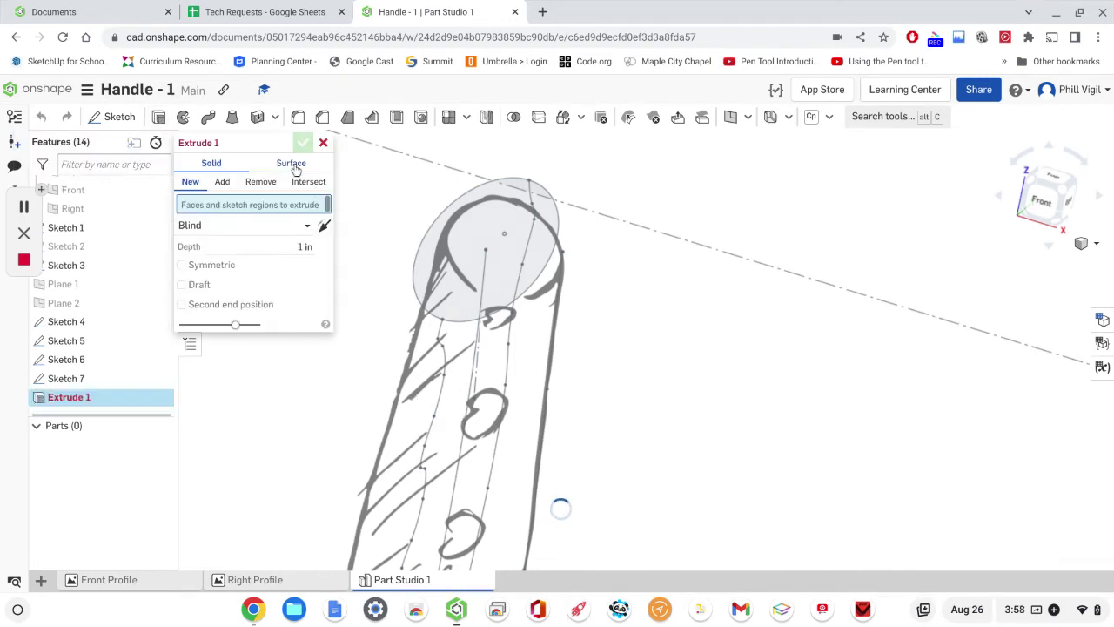
click(294, 165)
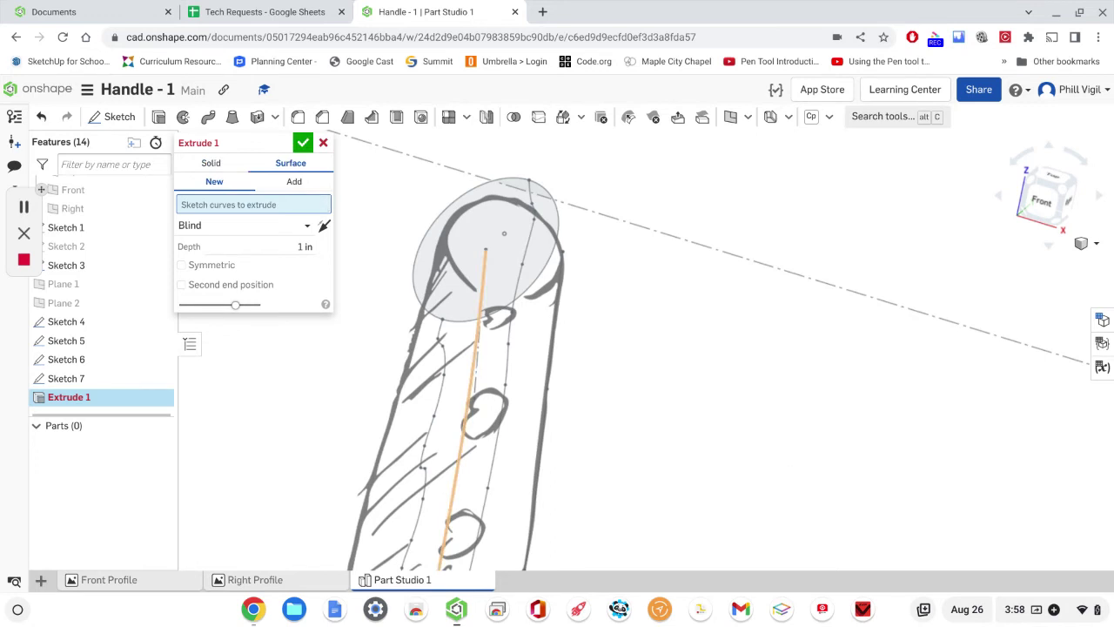
click(464, 419)
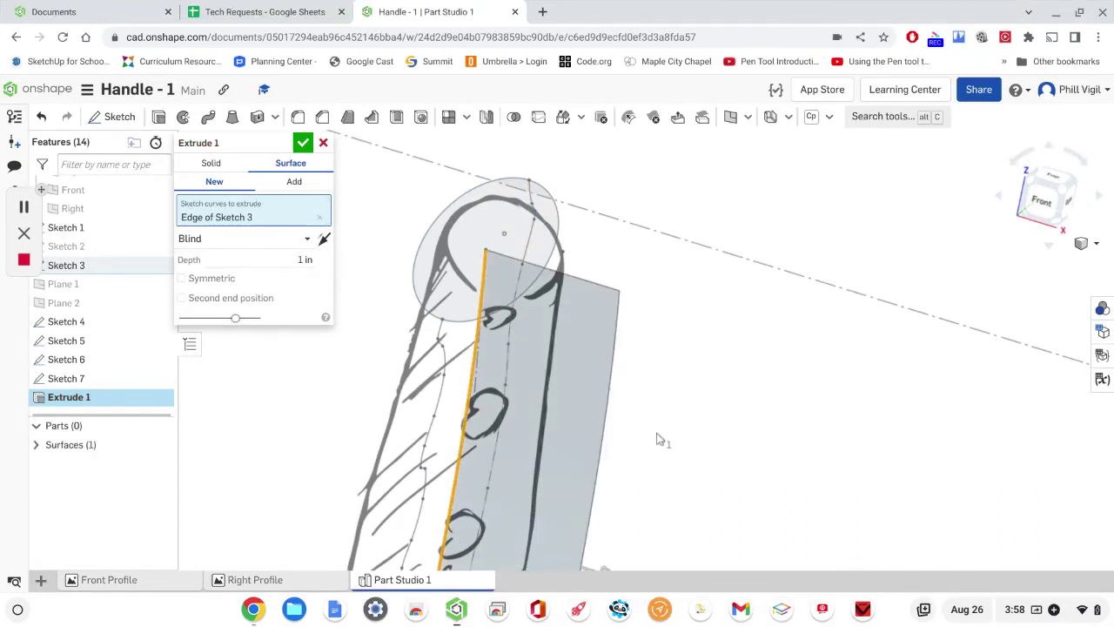
mouse_move(657, 439)
right_down()
mouse_move(699, 425)
mouse_move(610, 393)
mouse_move(705, 398)
mouse_move(673, 420)
mouse_move(684, 423)
mouse_move(576, 333)
right_up()
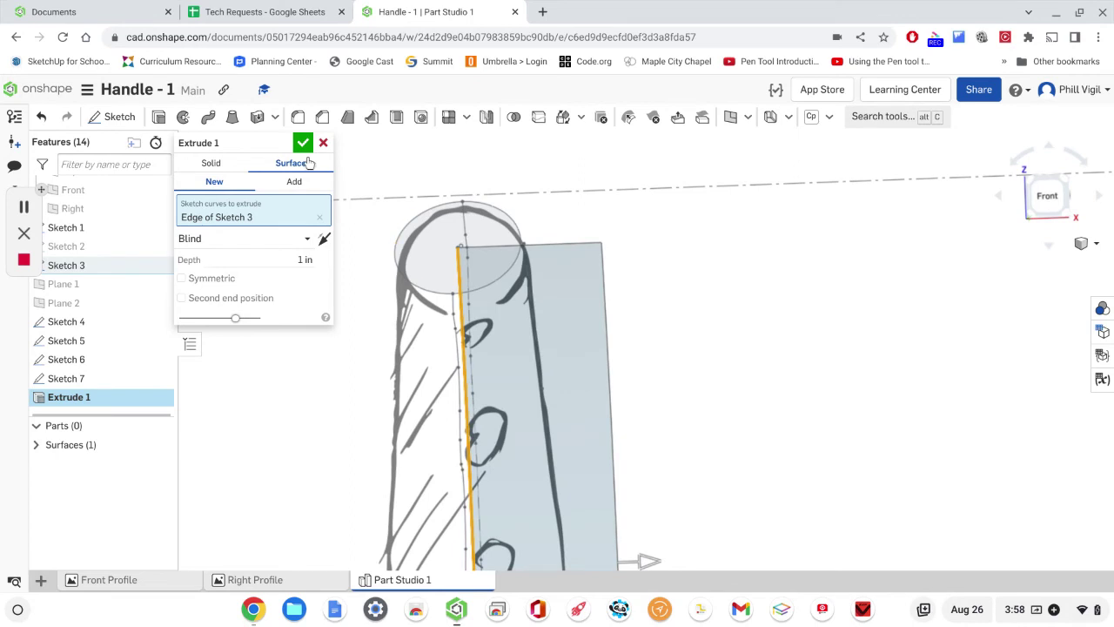
click(302, 143)
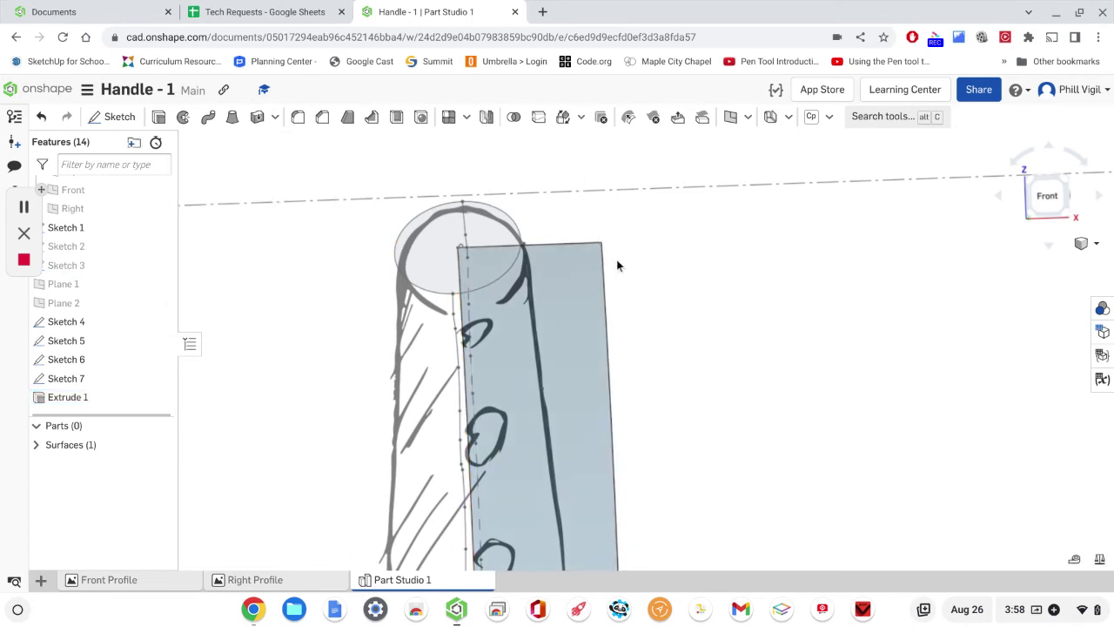
Step: Extrude the front-profile spline as a new surface with a blind depth of 1 in
mouse_move(675, 339)
right_down()
mouse_move(638, 379)
mouse_move(529, 308)
right_up()
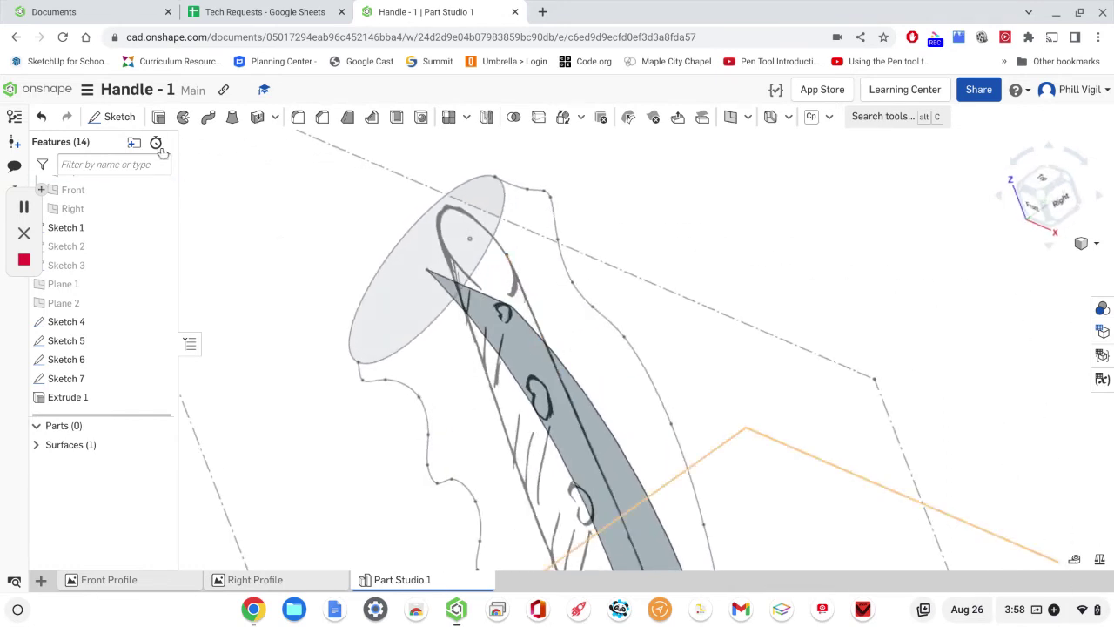
click(158, 117)
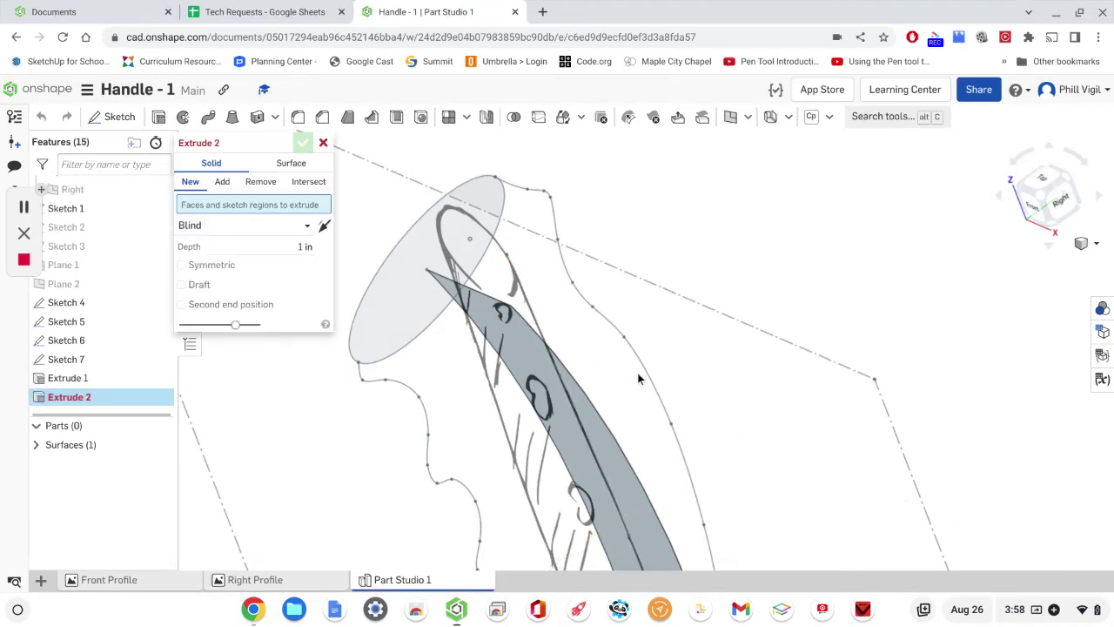
click(290, 164)
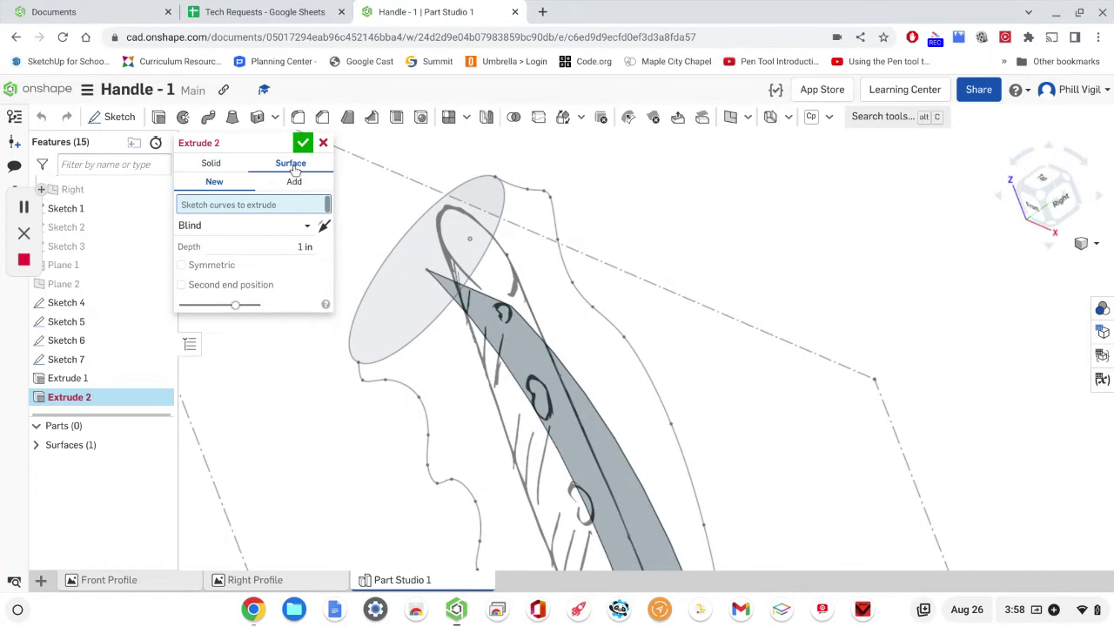
click(538, 322)
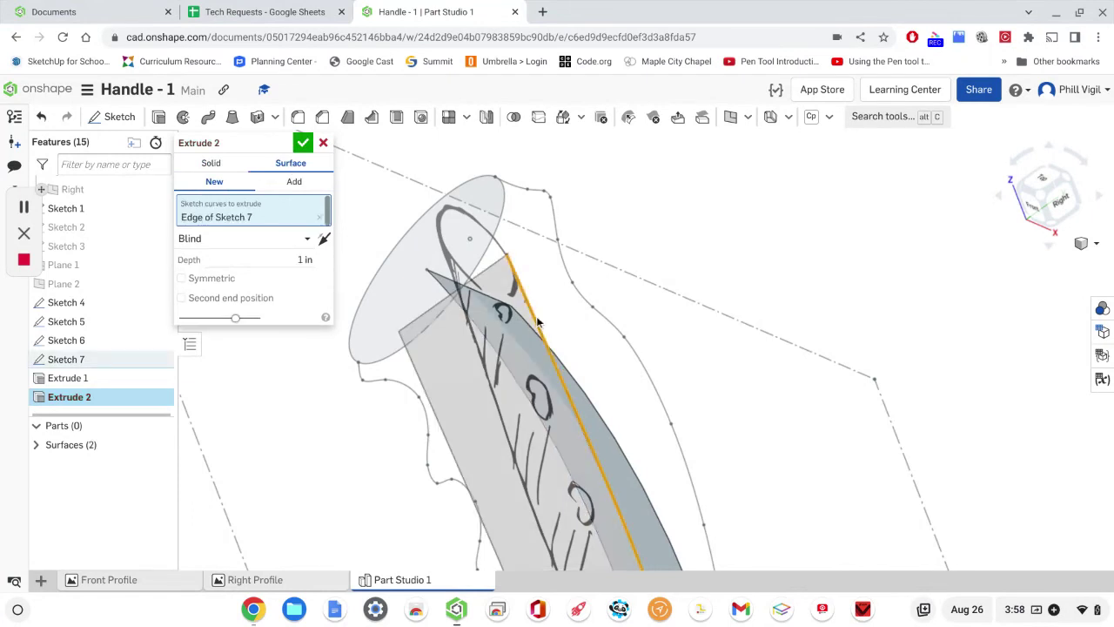
click(302, 143)
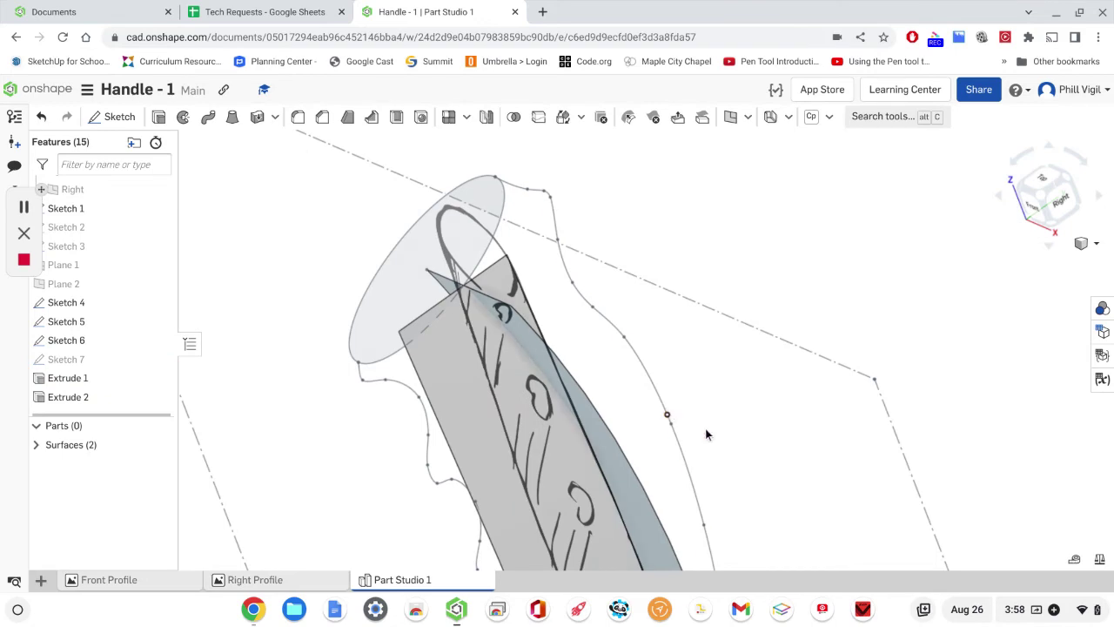
Step: Inspect how the two extruded surfaces cross from several angles, and hide both surfaces
mouse_move(705, 428)
right_down()
mouse_move(719, 377)
mouse_move(671, 415)
mouse_move(661, 376)
mouse_move(686, 468)
right_up()
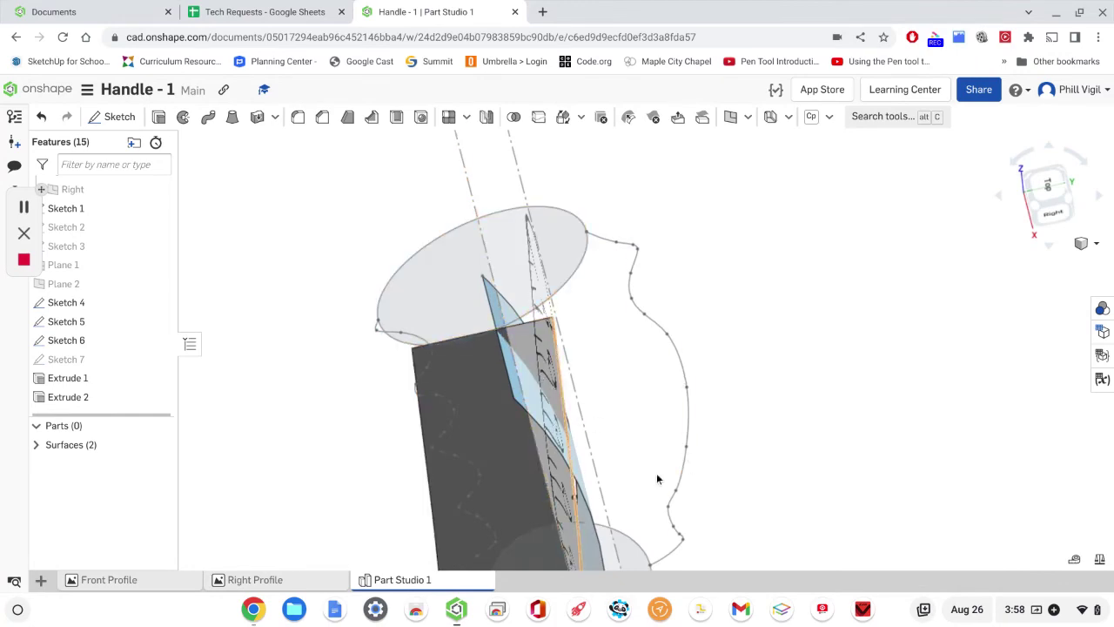
mouse_move(705, 462)
right_down()
mouse_move(745, 420)
mouse_move(818, 407)
mouse_move(717, 383)
mouse_move(740, 301)
mouse_move(759, 349)
mouse_move(652, 323)
mouse_move(729, 327)
mouse_move(768, 353)
mouse_move(827, 341)
mouse_move(805, 409)
mouse_move(652, 318)
mouse_move(746, 339)
right_up()
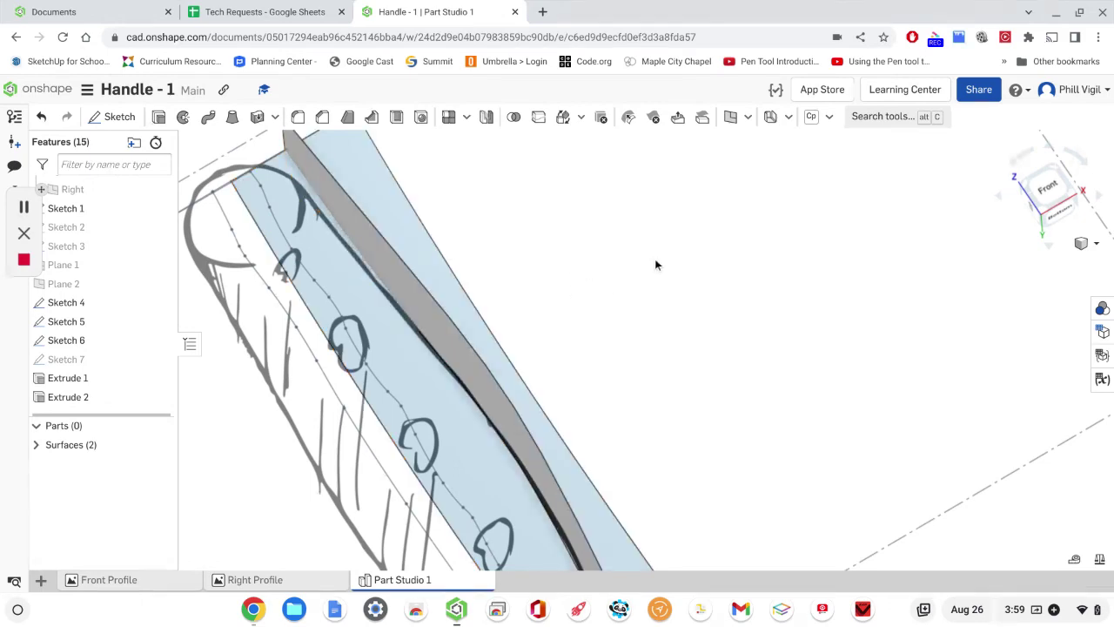
right_drag(657, 261, 596, 432)
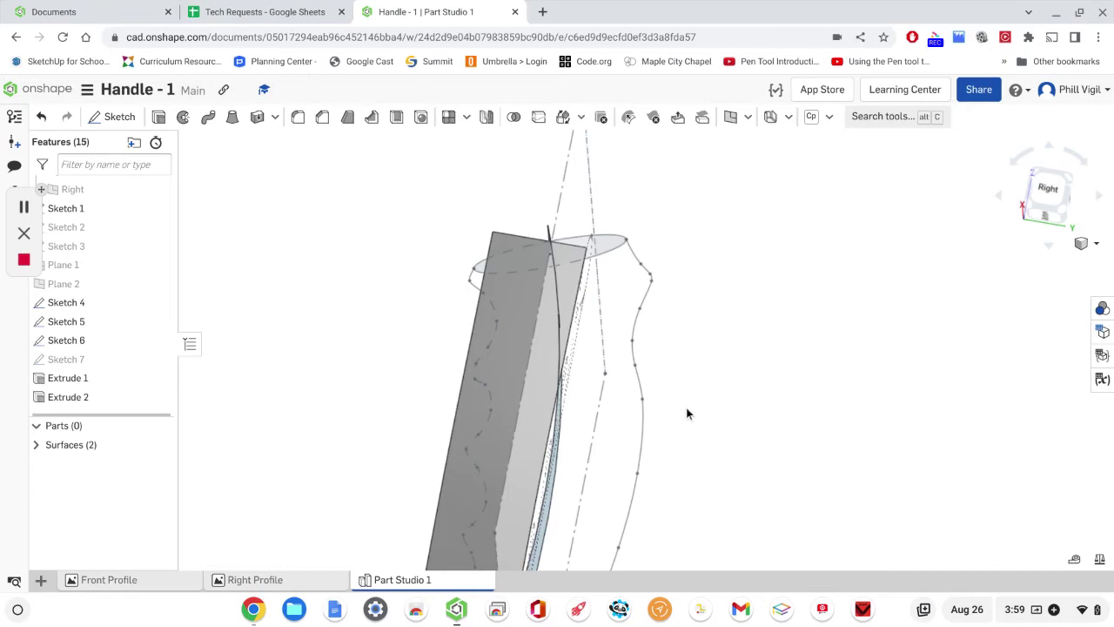
right_drag(686, 412, 754, 448)
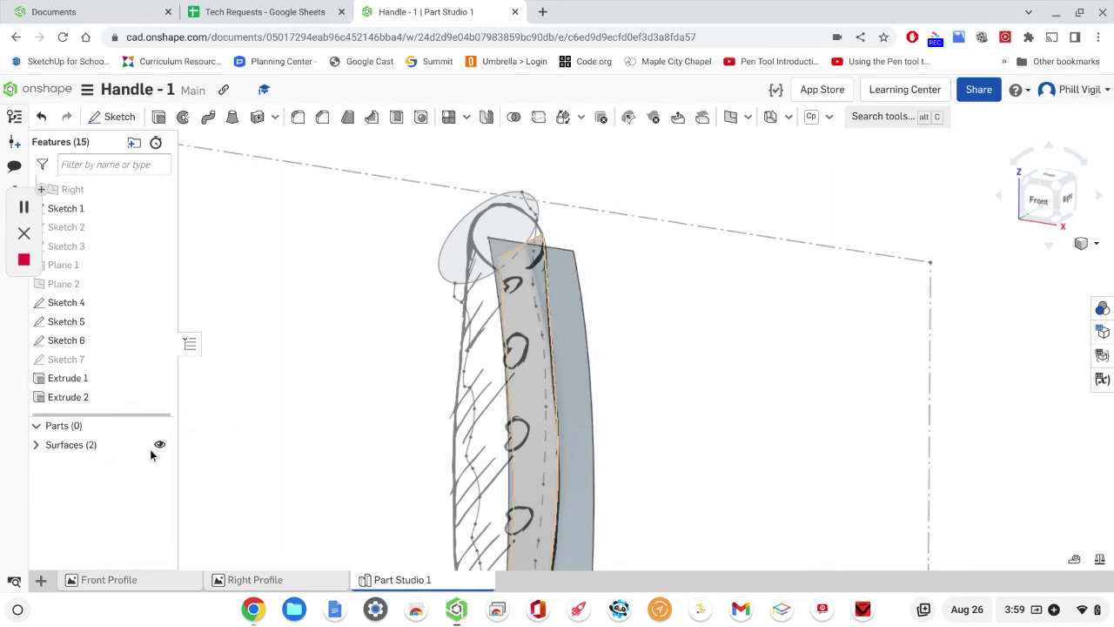
click(160, 445)
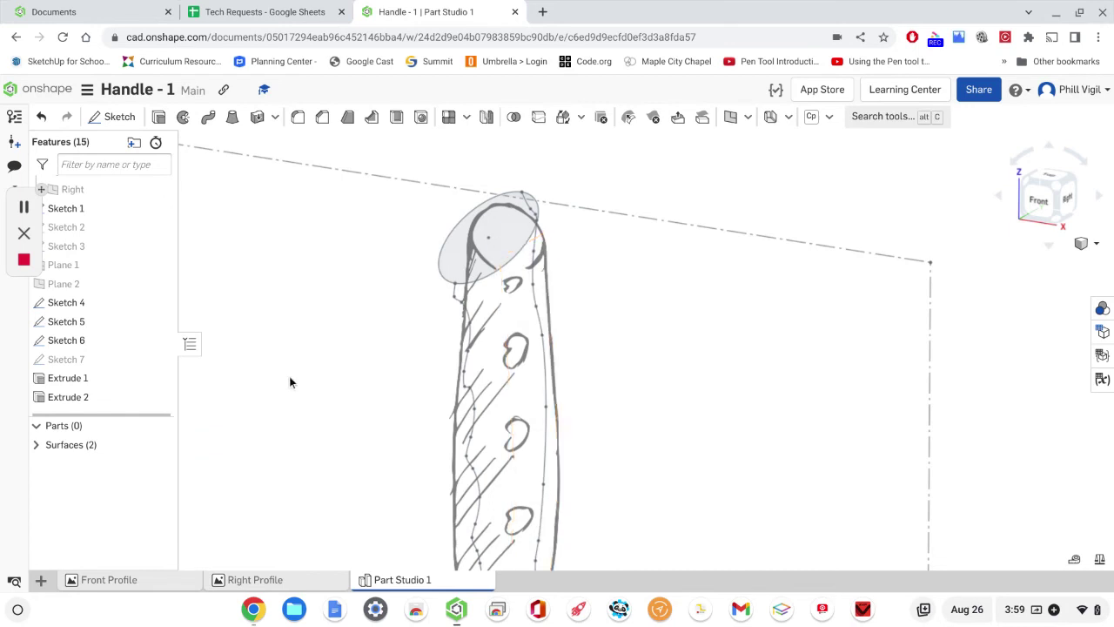
Step: Show hidden Sketch 3 and Sketch 7, and set up a projected curve from the center spline and the front-profile spline
scroll(289, 382, down, 1)
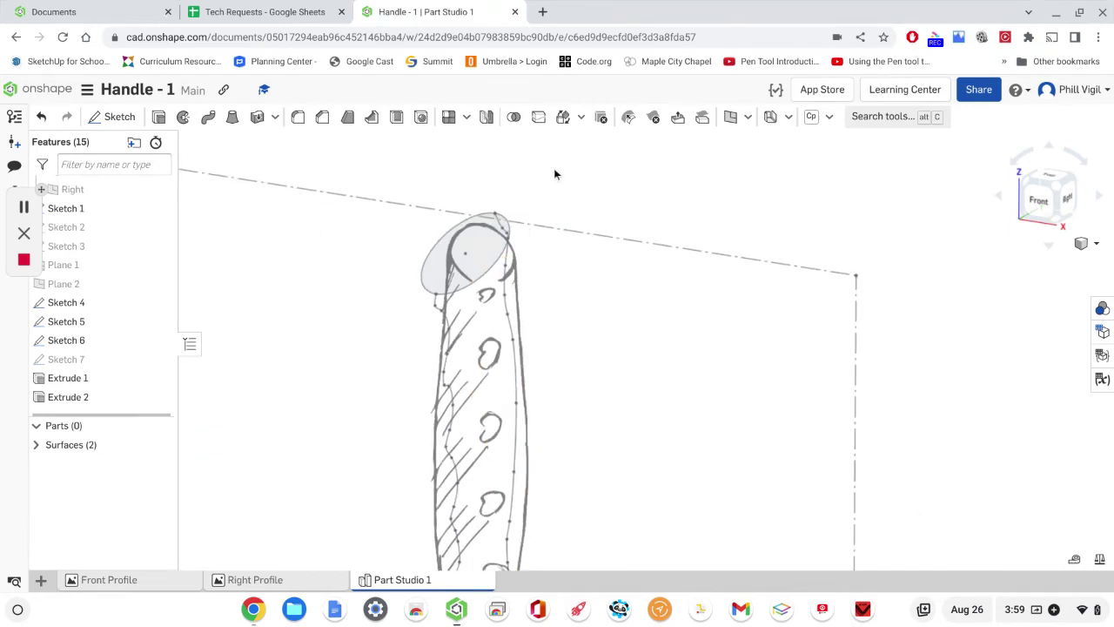
click(749, 118)
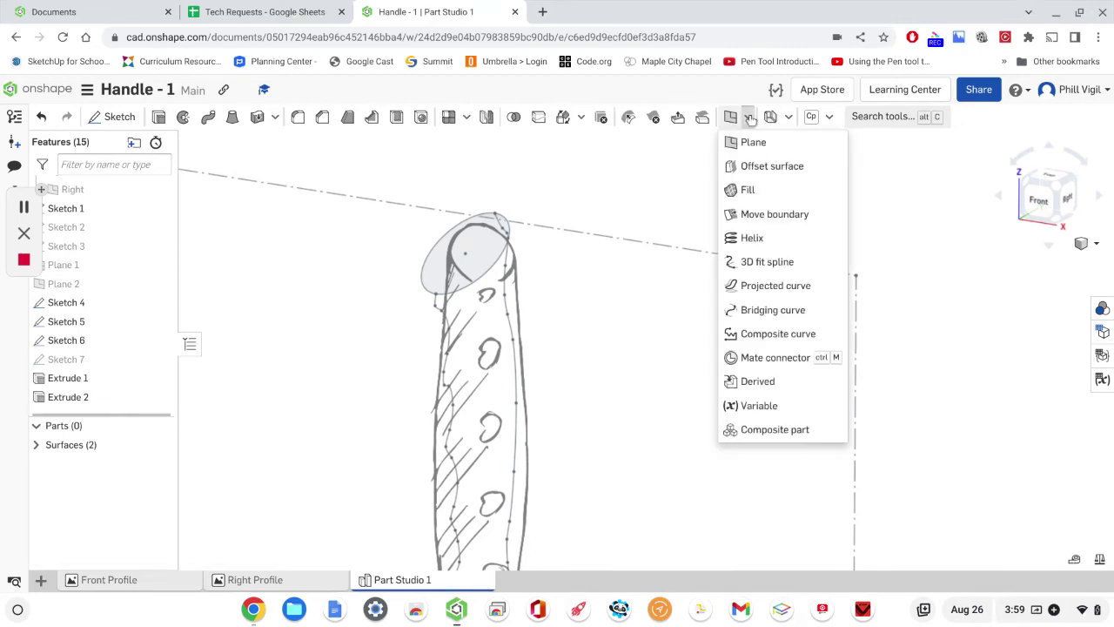
click(771, 288)
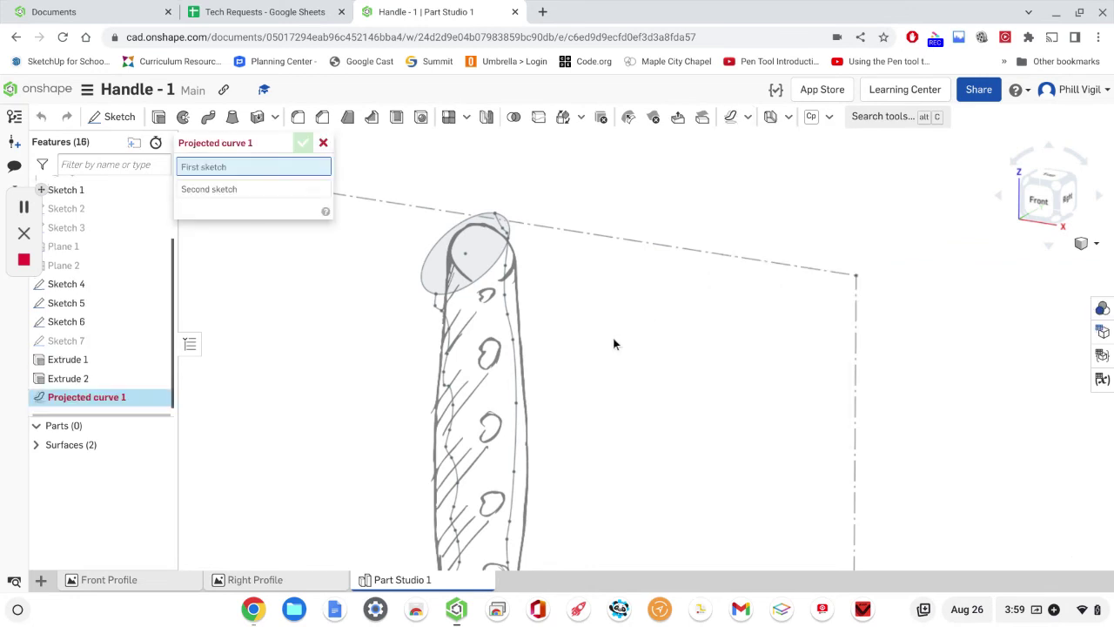
middle_drag(578, 378, 649, 310)
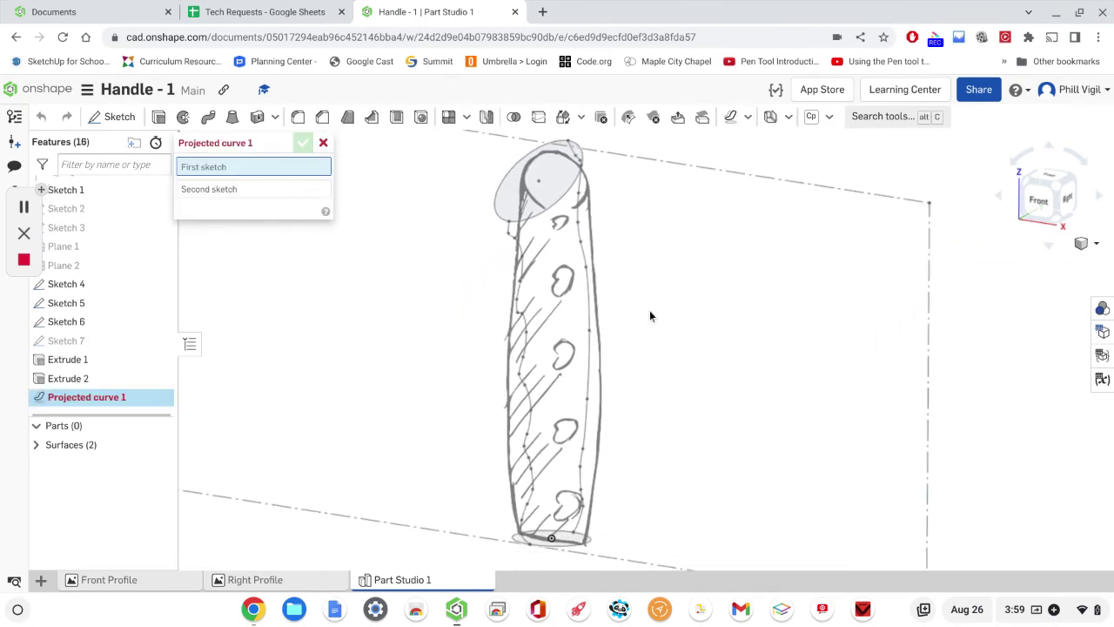
mouse_move(682, 363)
right_down()
mouse_move(697, 359)
mouse_move(634, 371)
right_up()
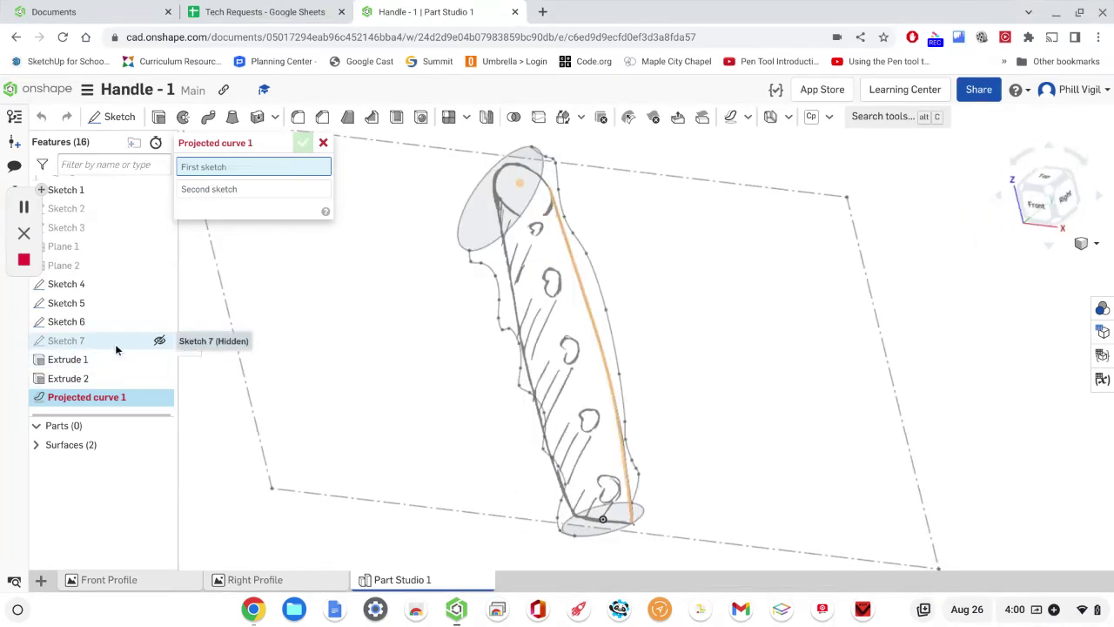
click(160, 341)
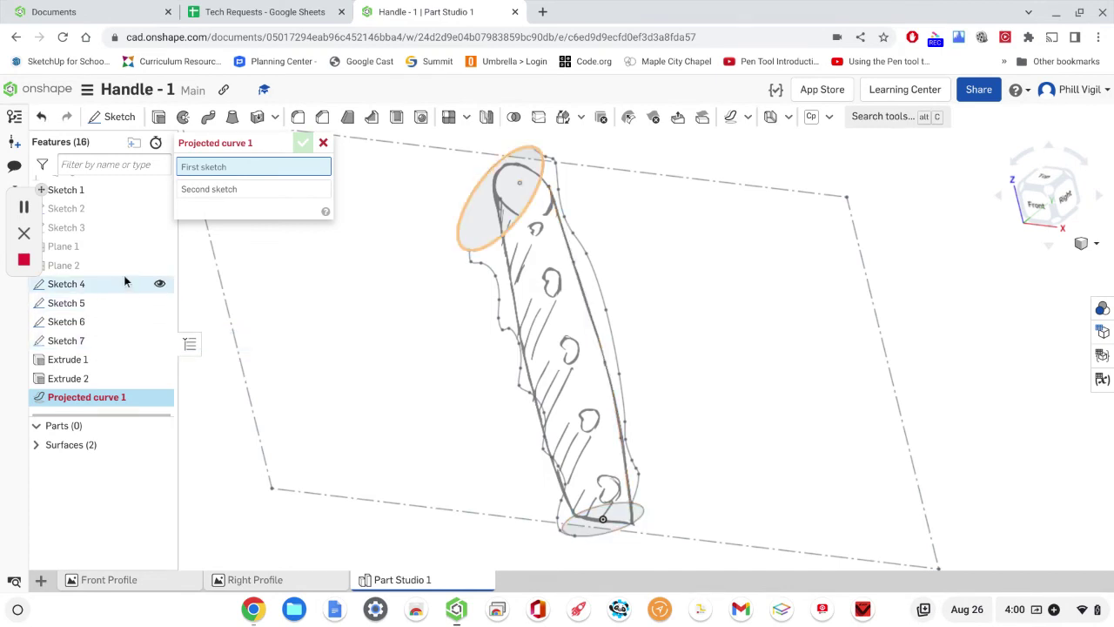
click(159, 228)
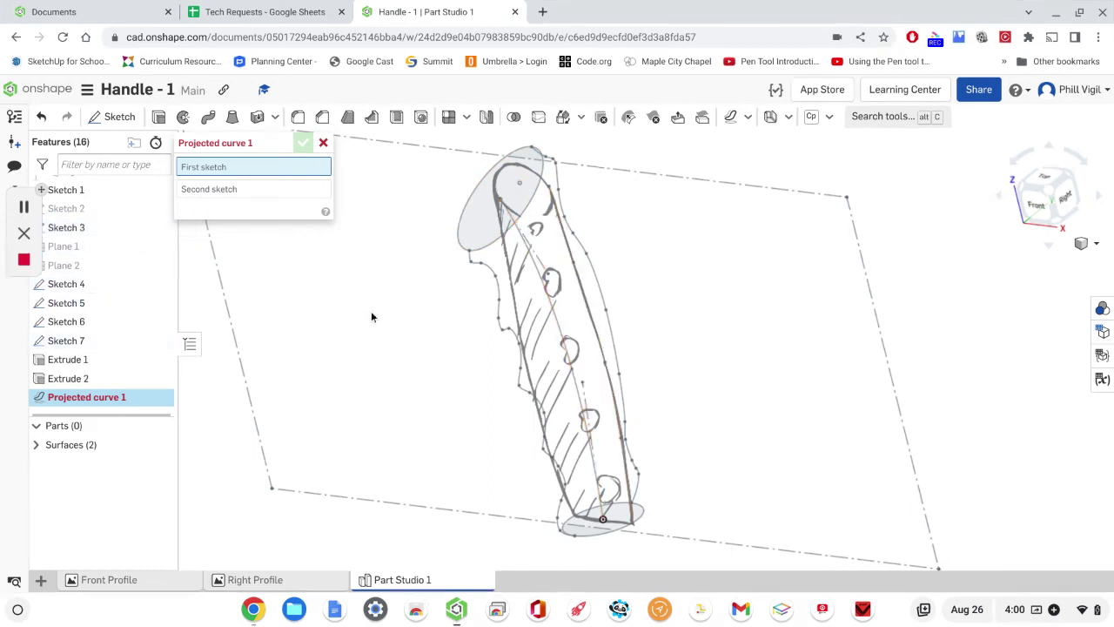
click(554, 315)
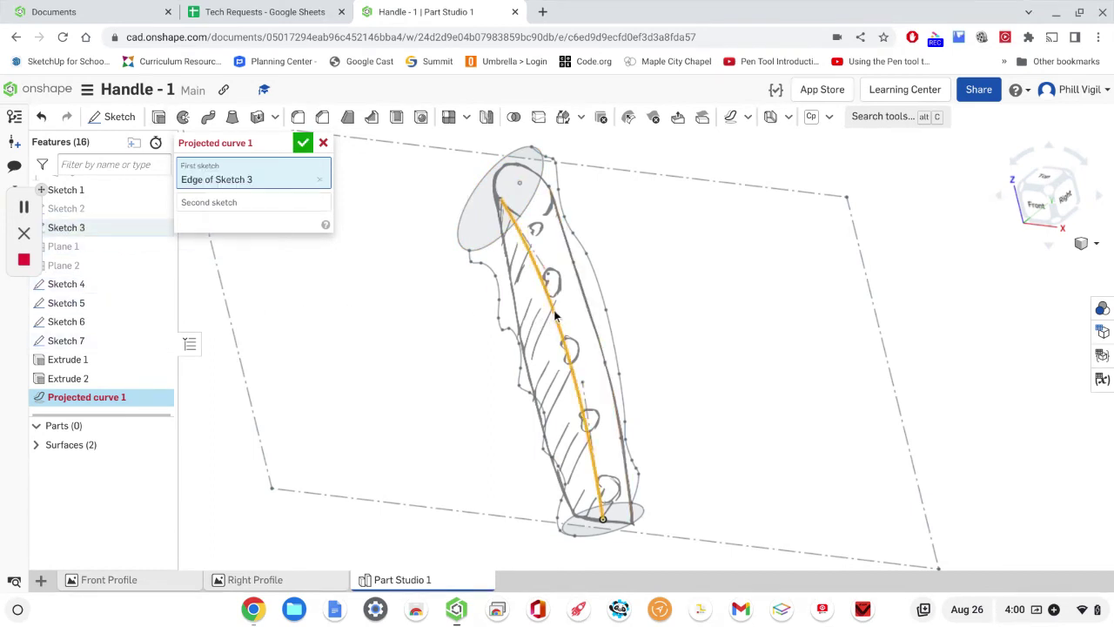
click(200, 205)
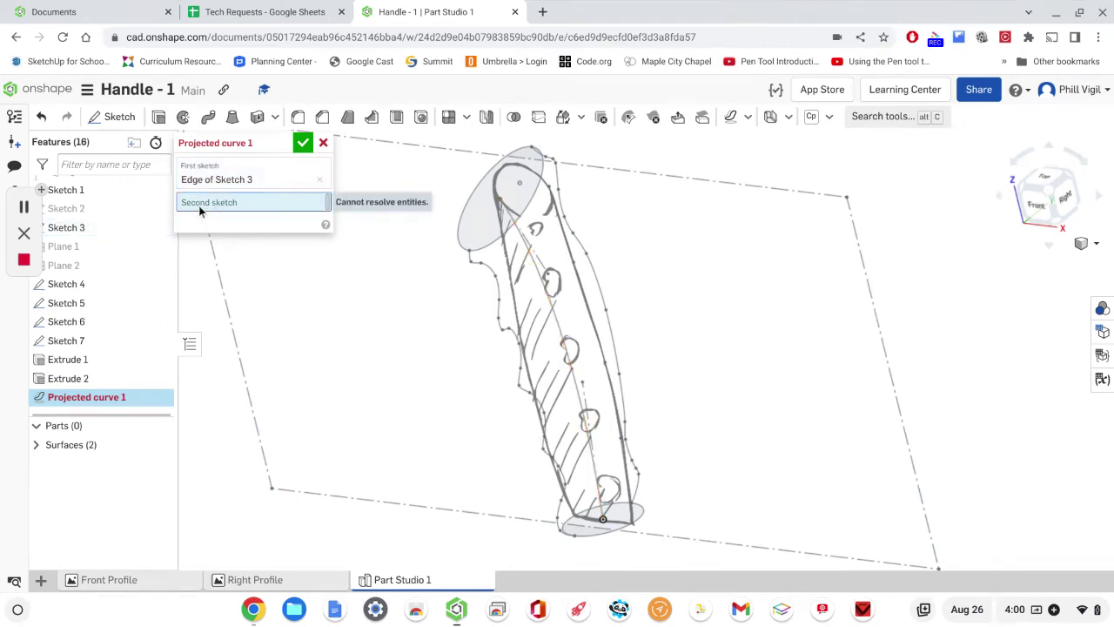
click(575, 273)
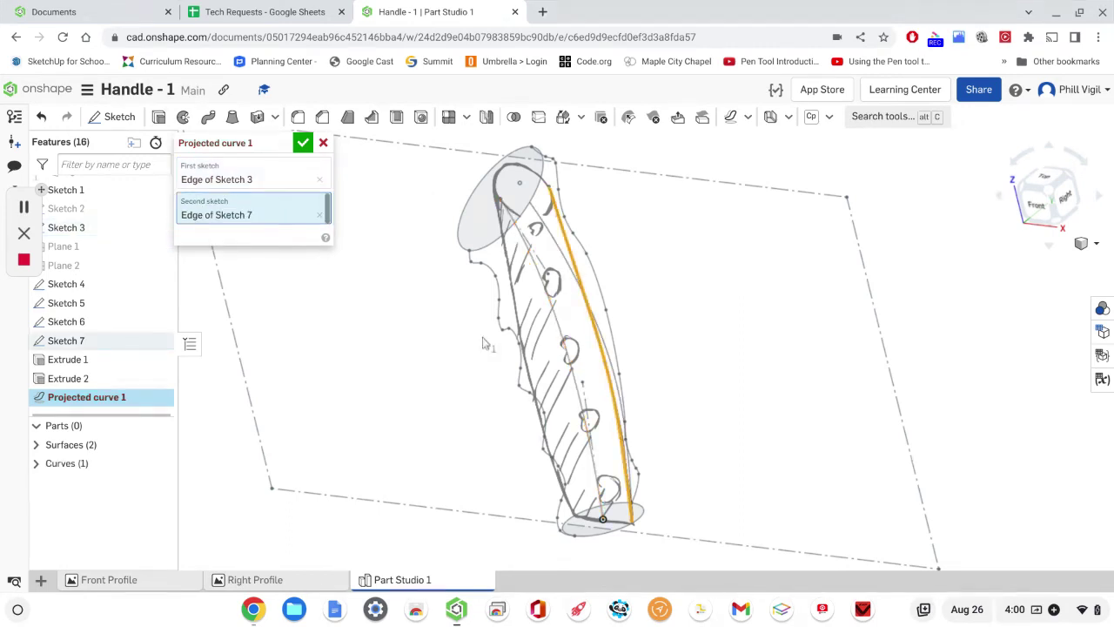
Step: Examine the projected curve from the side and front to compare it with the center spline and the reference drawing
key(Left)
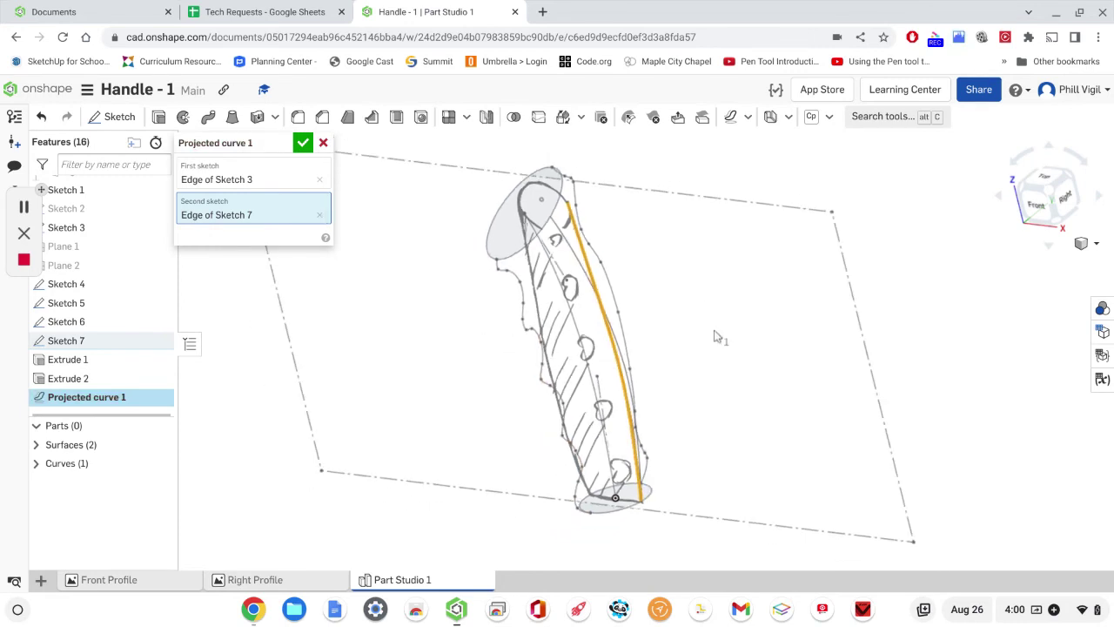
key(Left)
key(Left)
key(Left)
key(Left)
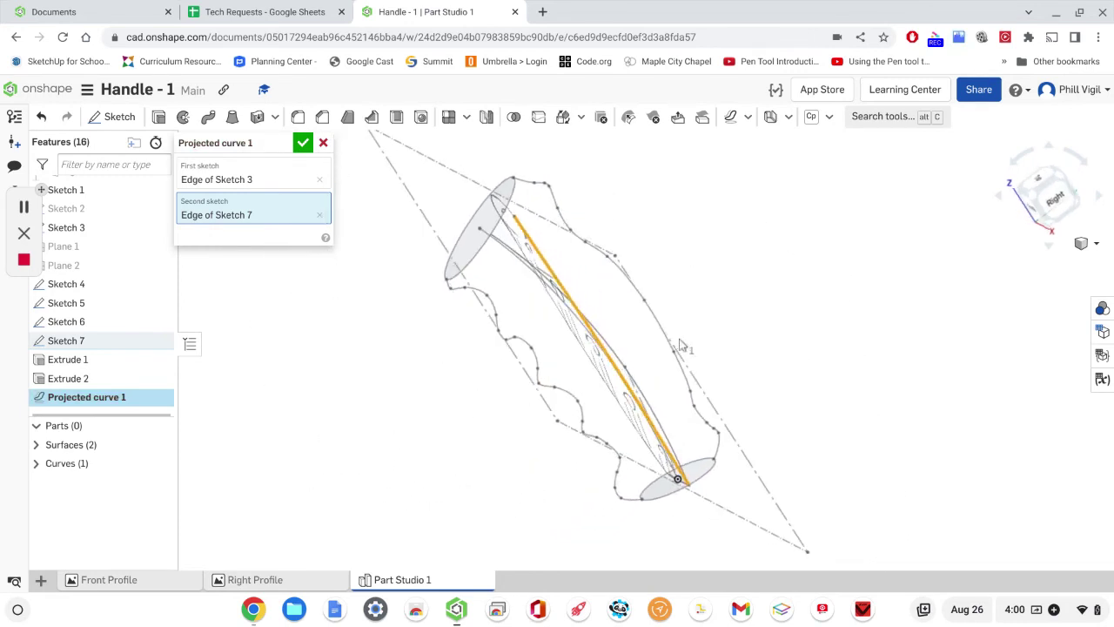
key(Left)
key(Left)
key(Left)
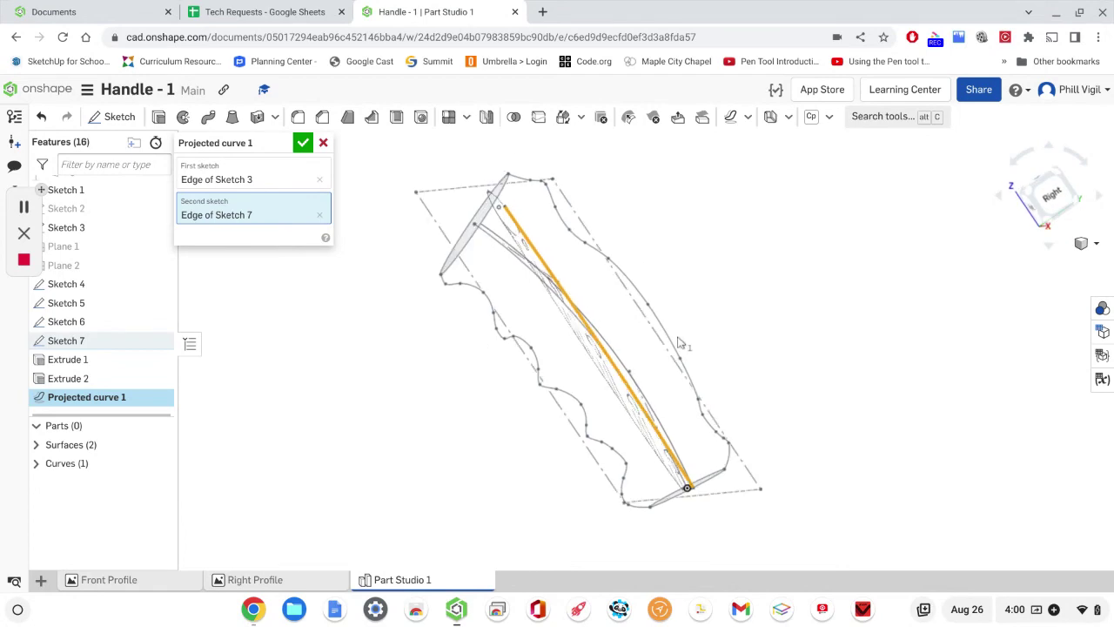
key(Left)
key(Left)
key(Left)
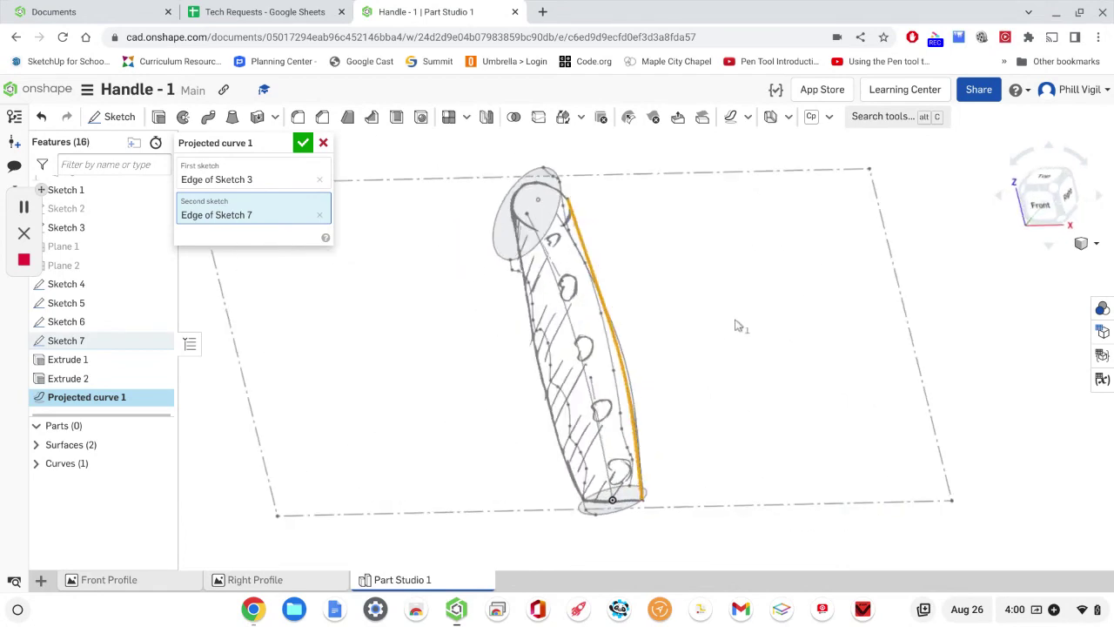
key(Left)
key(Left)
key(Left)
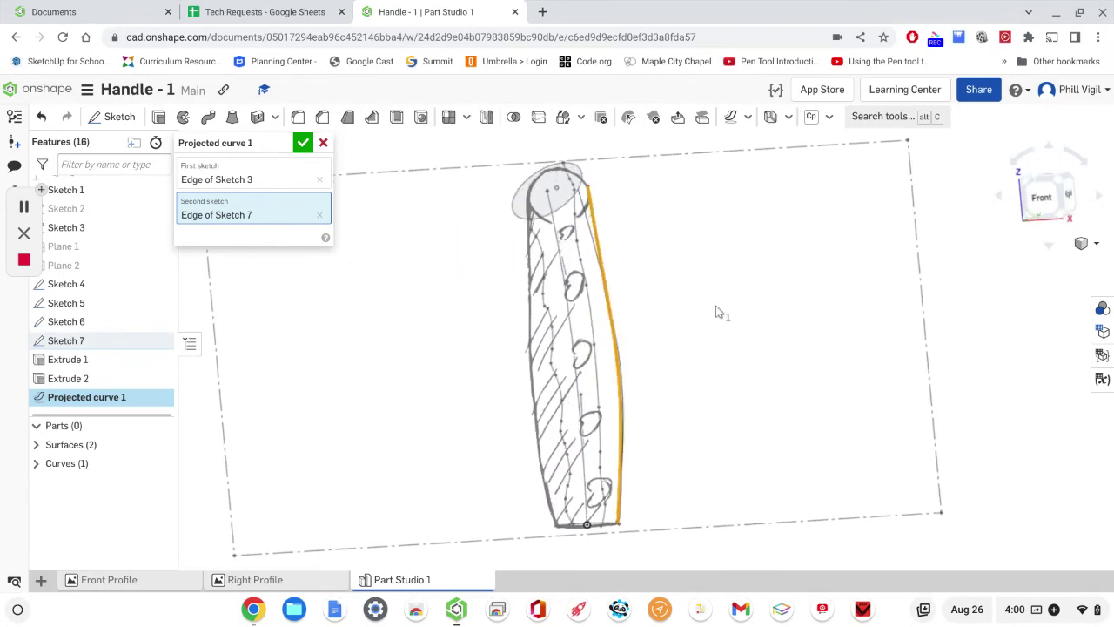
key(Left)
key(Left)
key(Left)
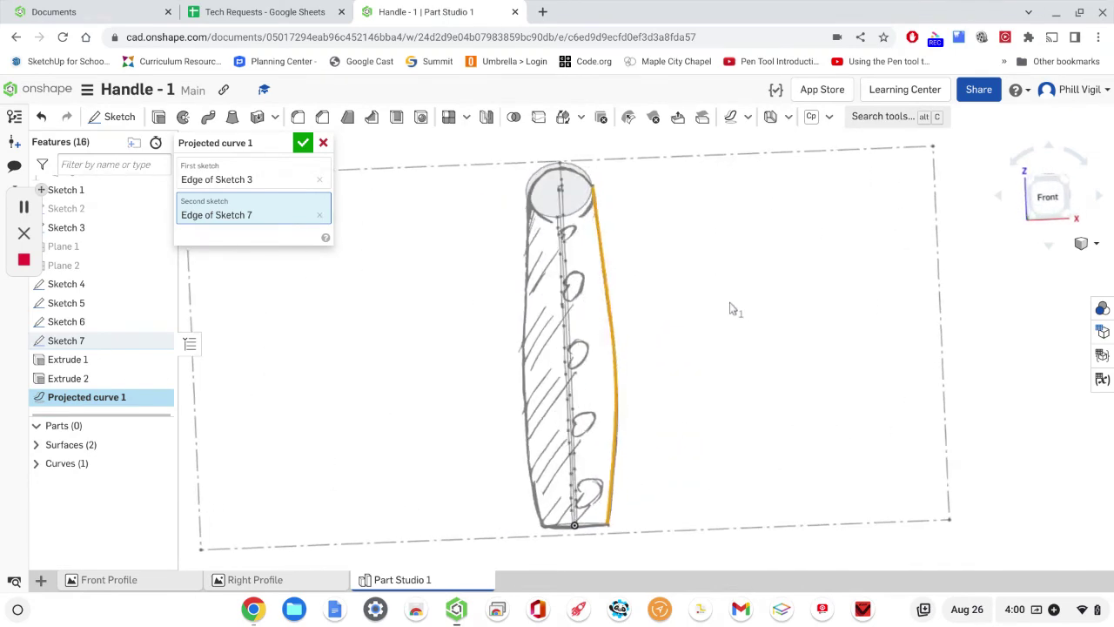
mouse_move(730, 306)
right_down()
mouse_move(648, 311)
mouse_move(754, 320)
mouse_move(746, 296)
right_up()
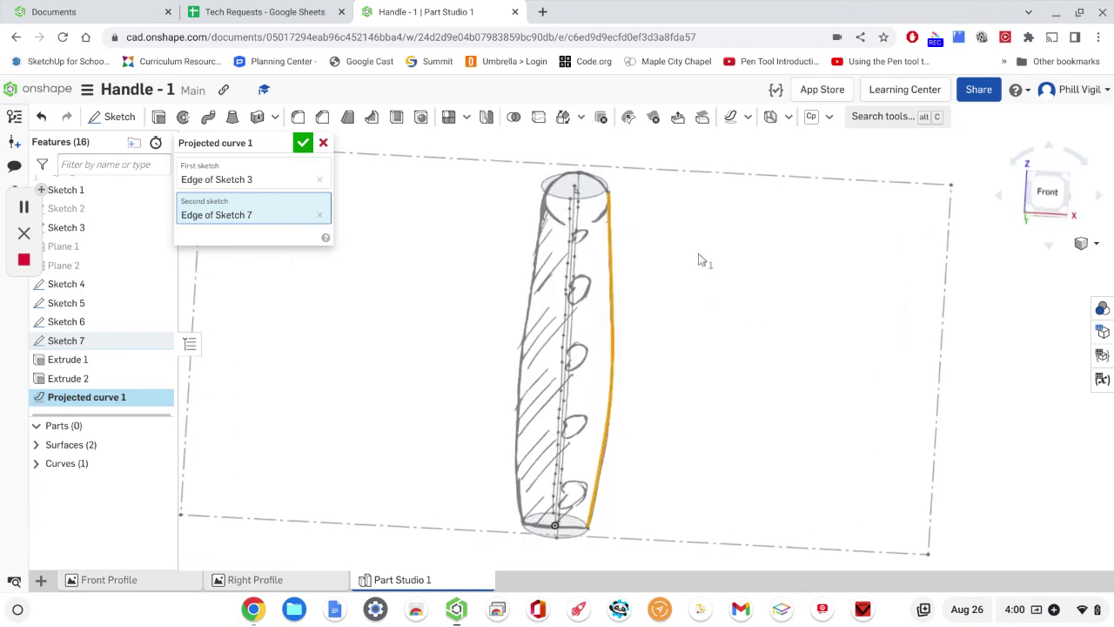
Step: Finish the projected curve, check it by toggling curve visibility, and hide Sketch 1 with the front reference image
click(323, 143)
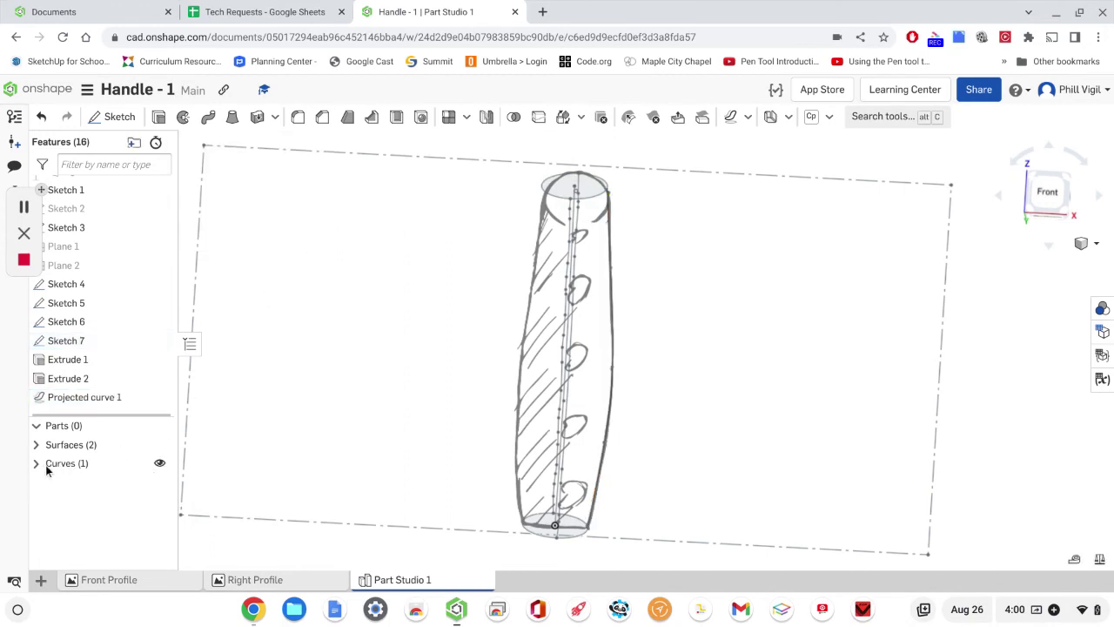
click(160, 463)
click(160, 463)
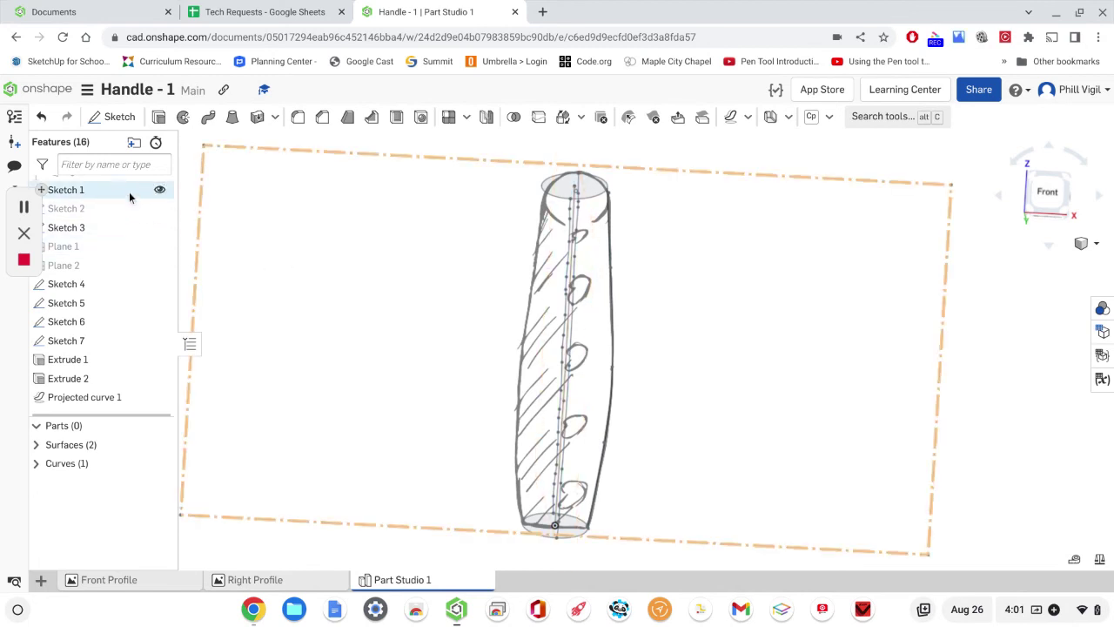
click(159, 191)
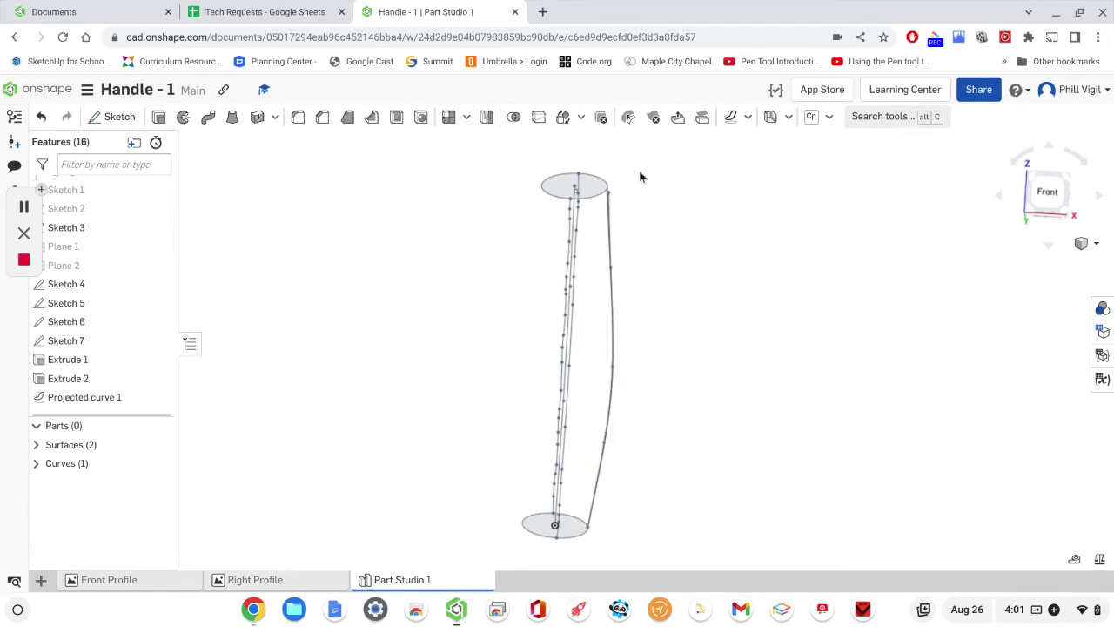
Step: Mirror the projected curve about the Right plane as a new part mirror
click(485, 118)
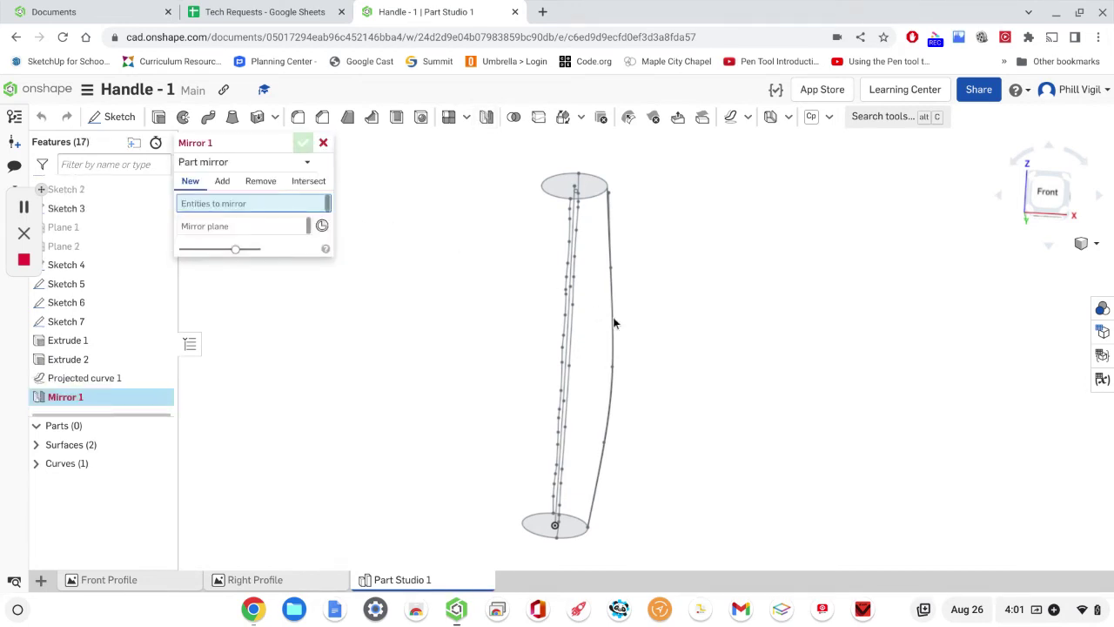
click(635, 376)
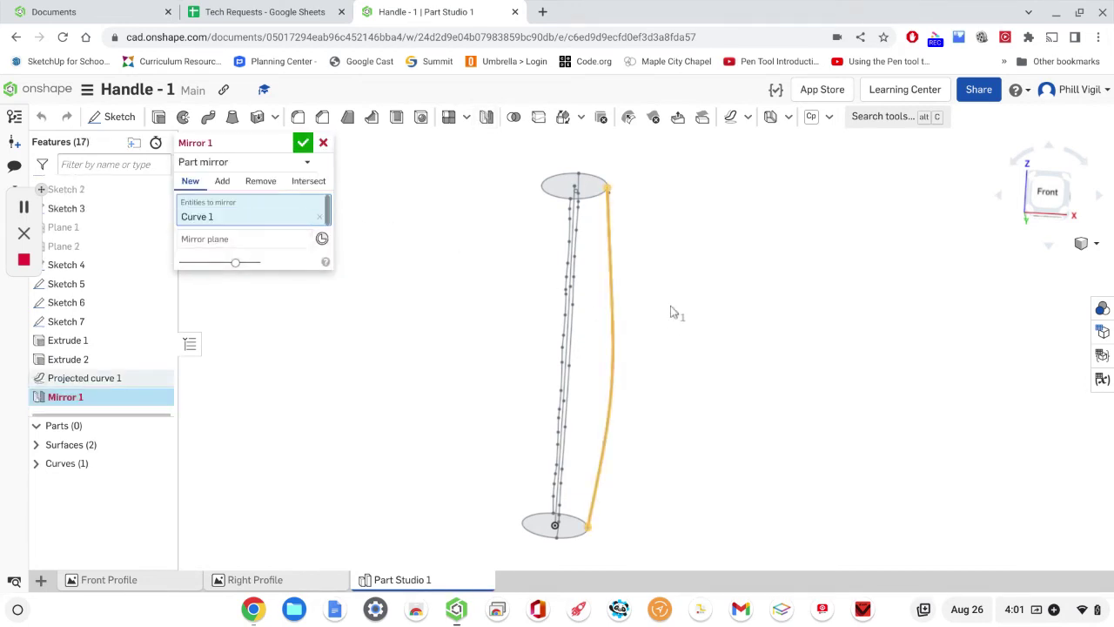
click(209, 240)
scroll(78, 250, up, 3)
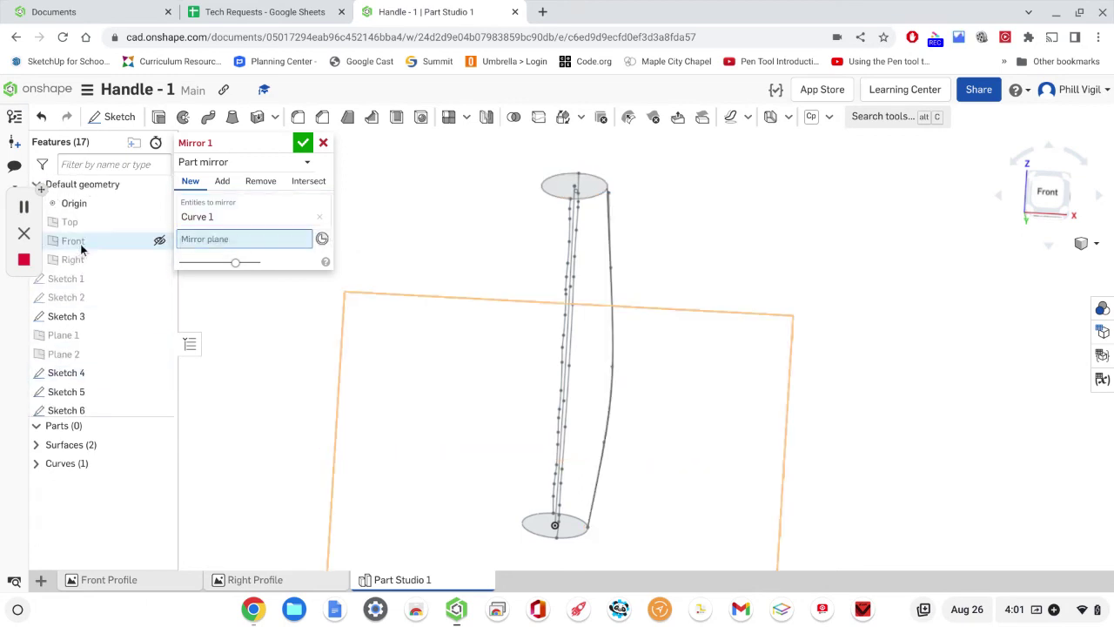
click(80, 244)
click(75, 259)
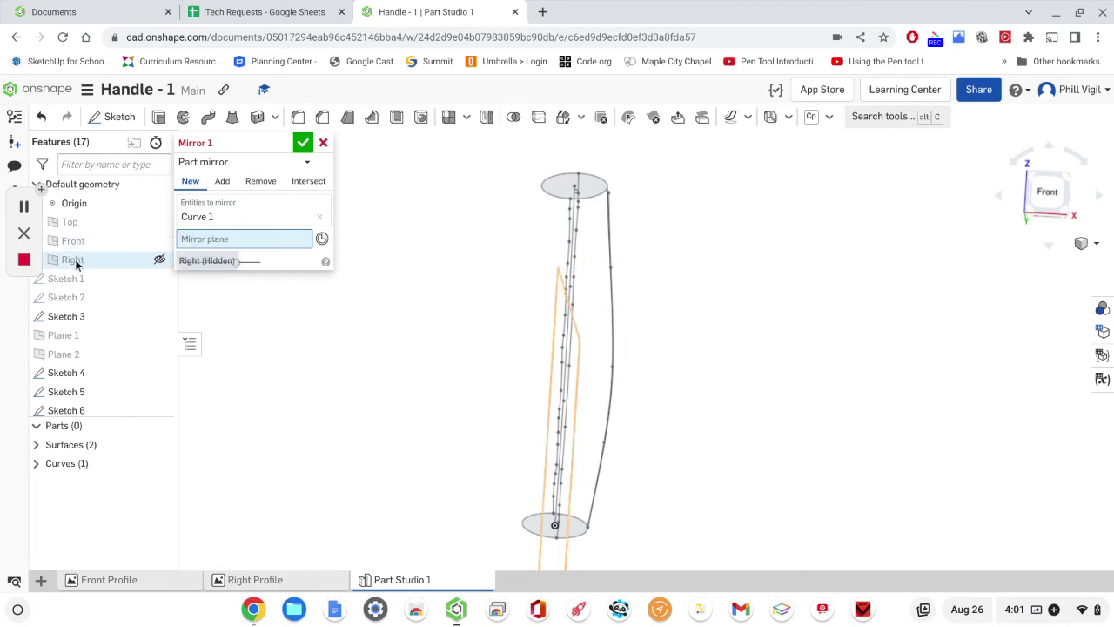
click(76, 259)
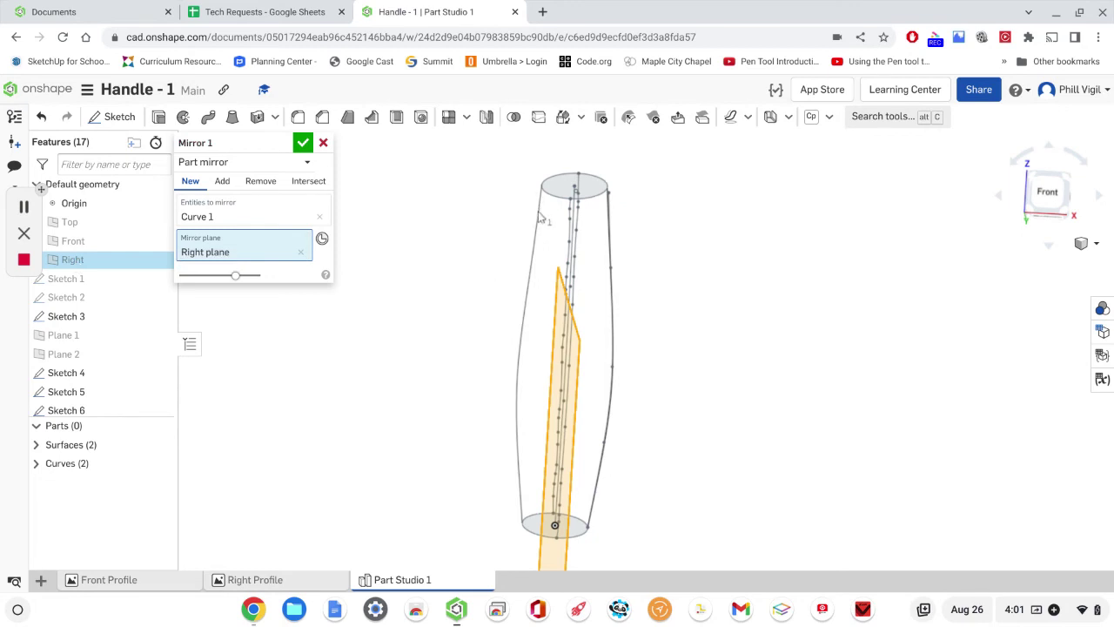
click(302, 142)
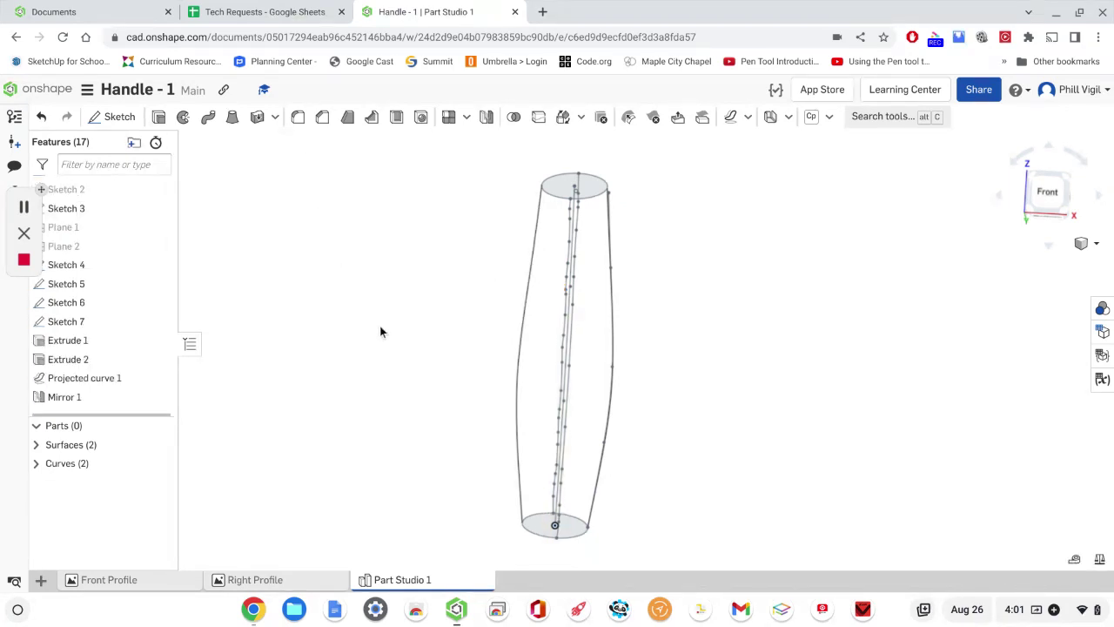
Step: Hide Sketch 3 and Sketch 7 so only the ellipses, side-profile curves and projected curves are displayed
right_drag(380, 326, 331, 309)
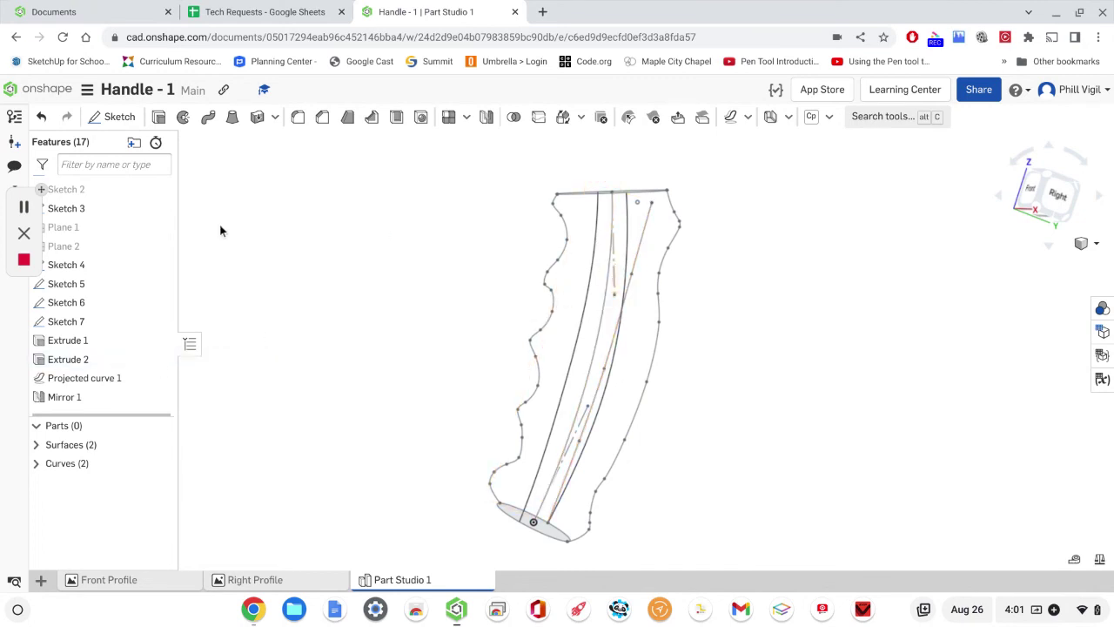
click(162, 209)
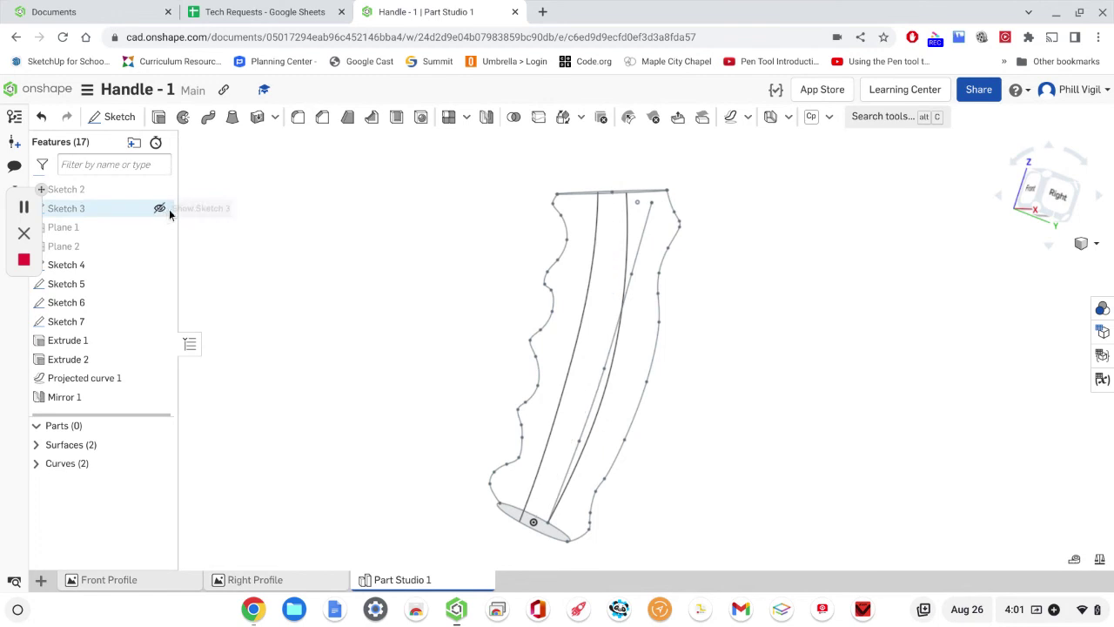
click(159, 321)
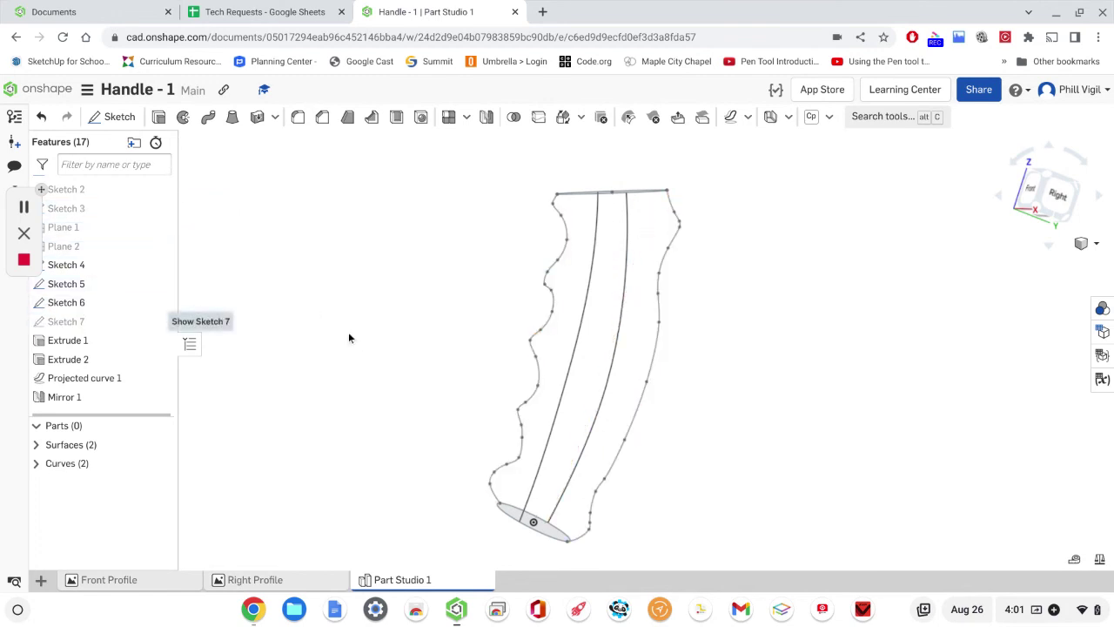
mouse_move(341, 372)
right_down()
mouse_move(377, 354)
mouse_move(419, 372)
mouse_move(493, 362)
mouse_move(348, 383)
mouse_move(331, 398)
mouse_move(305, 381)
mouse_move(336, 371)
right_up()
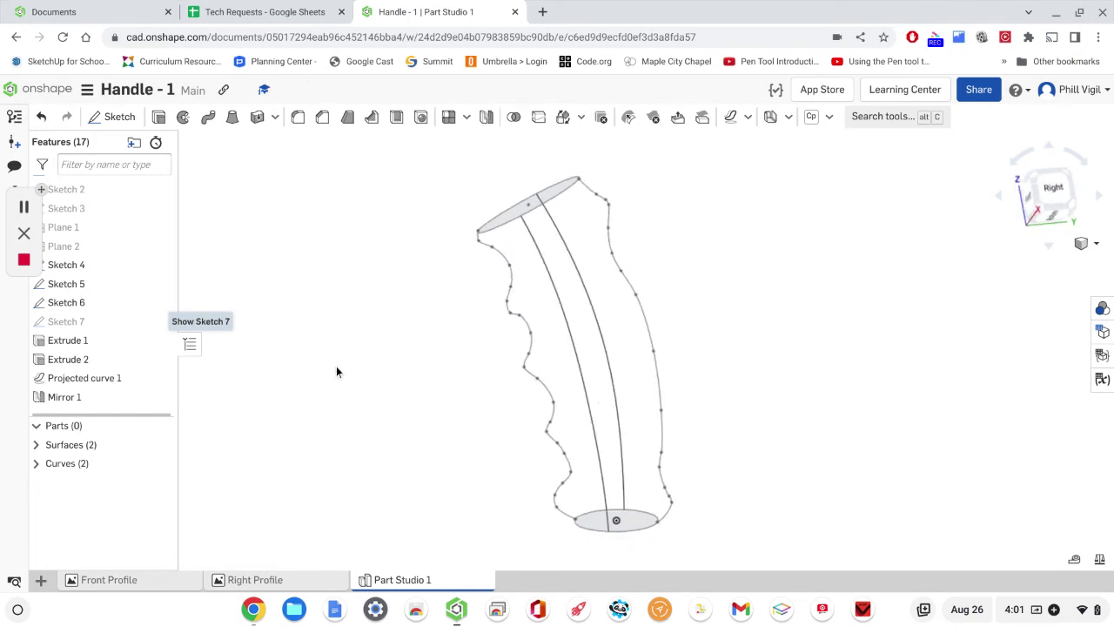
Step: Start a new solid loft with the upper ellipse face of Sketch 4 and the lower ellipse face of Sketch 5 as profiles
click(232, 120)
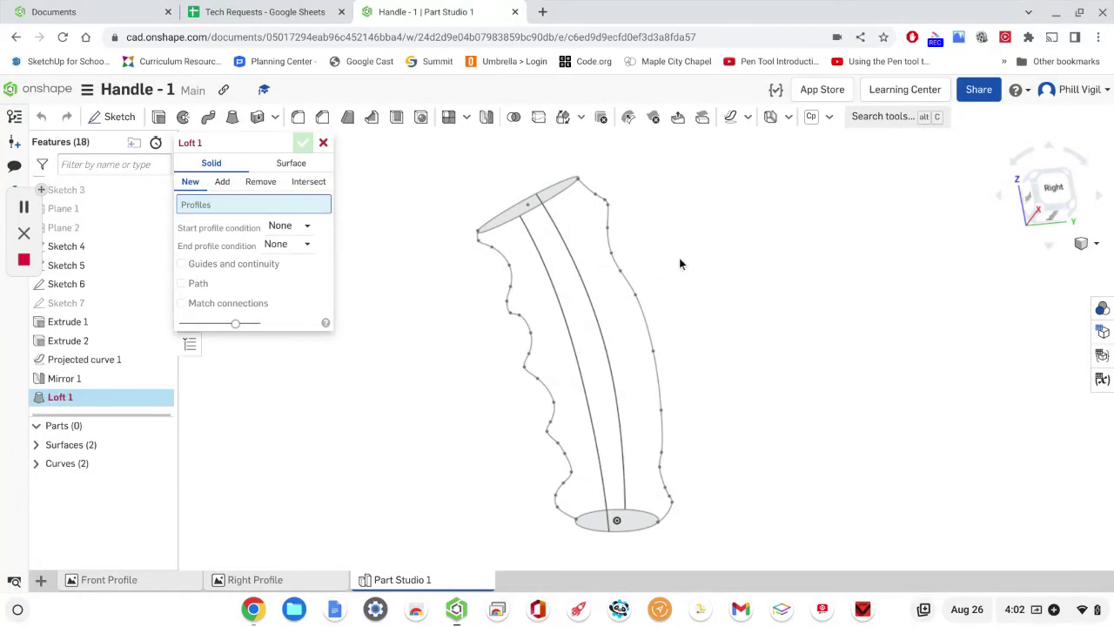
click(509, 216)
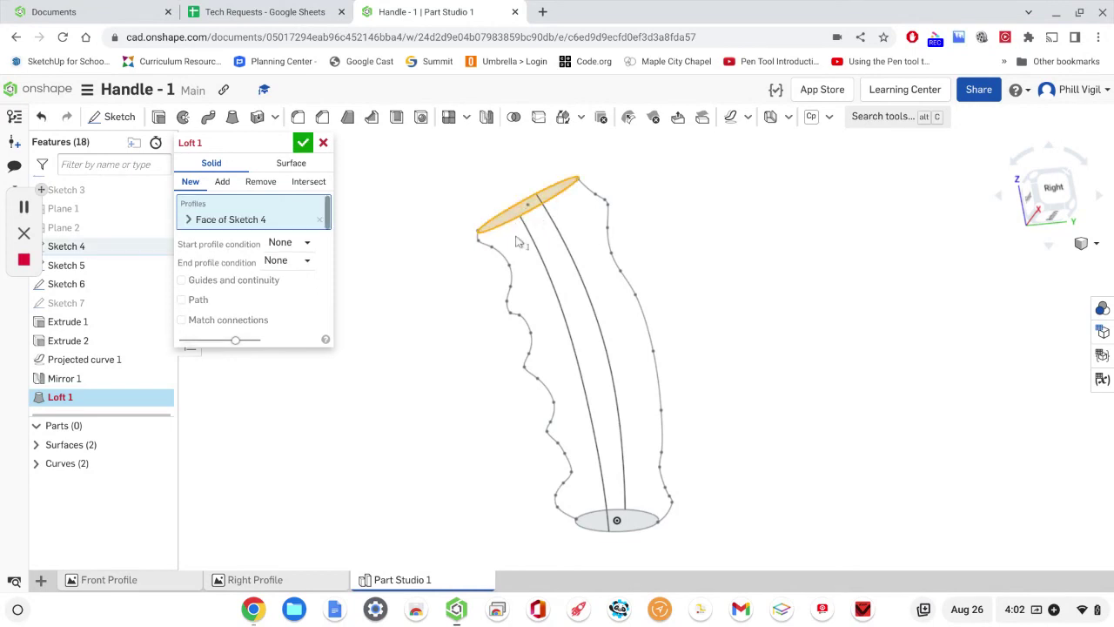
click(641, 531)
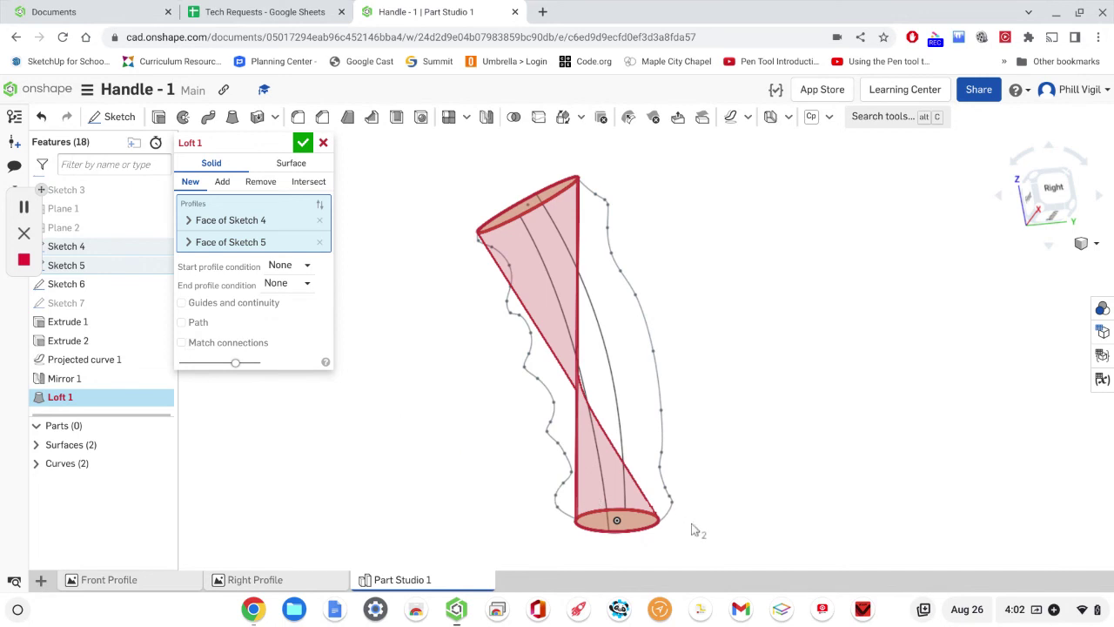
Step: Guide the loft with the projected curve, its mirrored copy and both Sketch 6 side-profile edges, finish it, and hide the curves
mouse_move(695, 527)
right_down()
mouse_move(704, 450)
mouse_move(686, 520)
mouse_move(673, 519)
mouse_move(696, 513)
mouse_move(691, 526)
right_up()
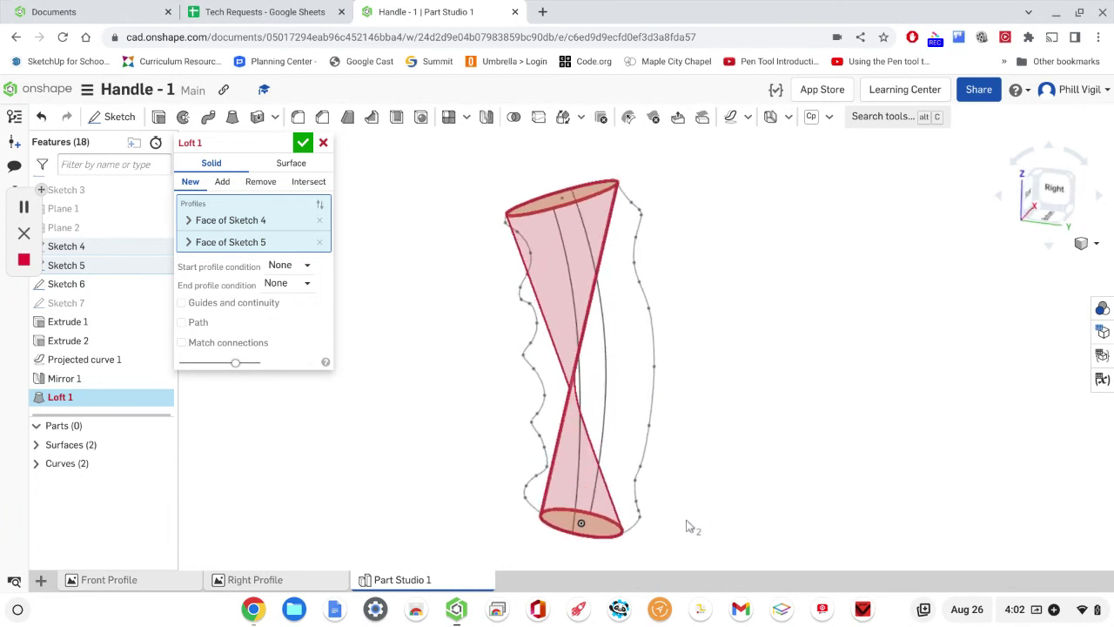
click(181, 302)
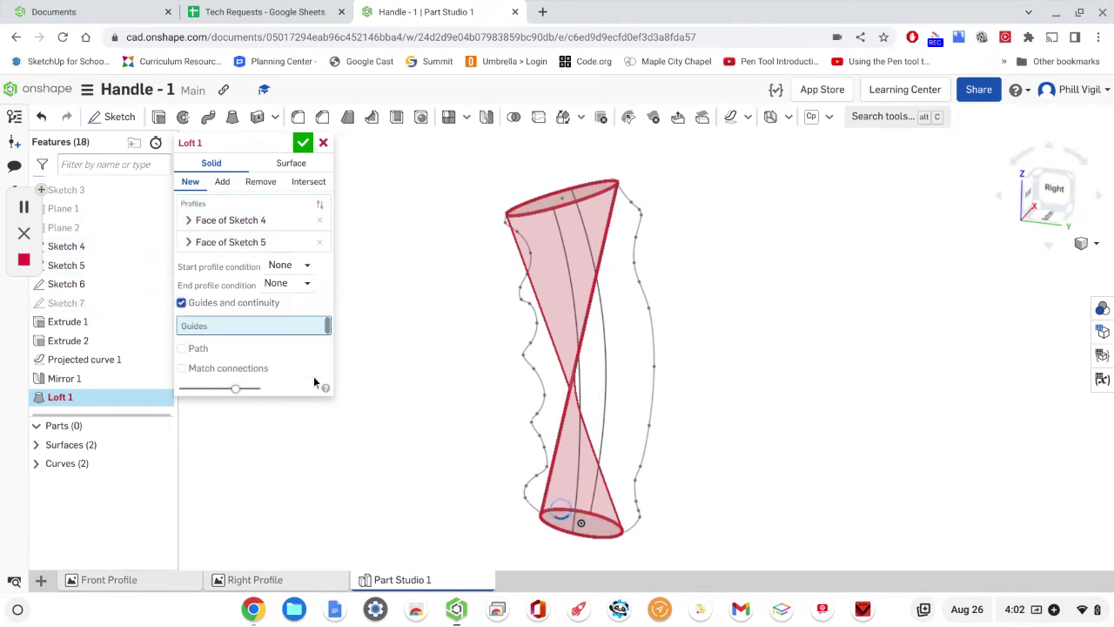
click(608, 356)
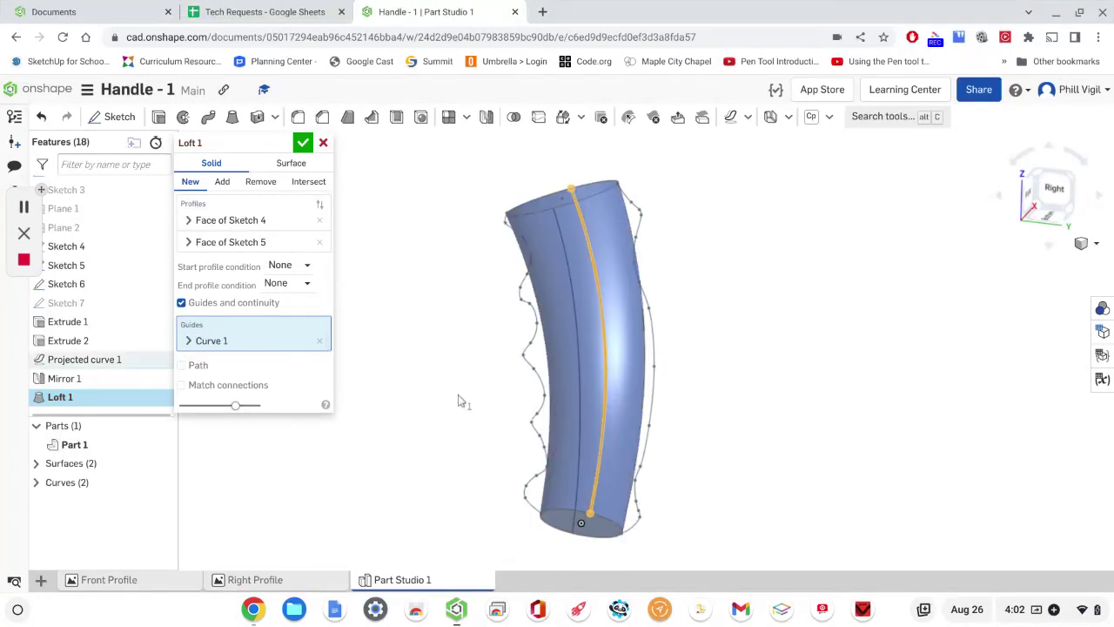
click(537, 367)
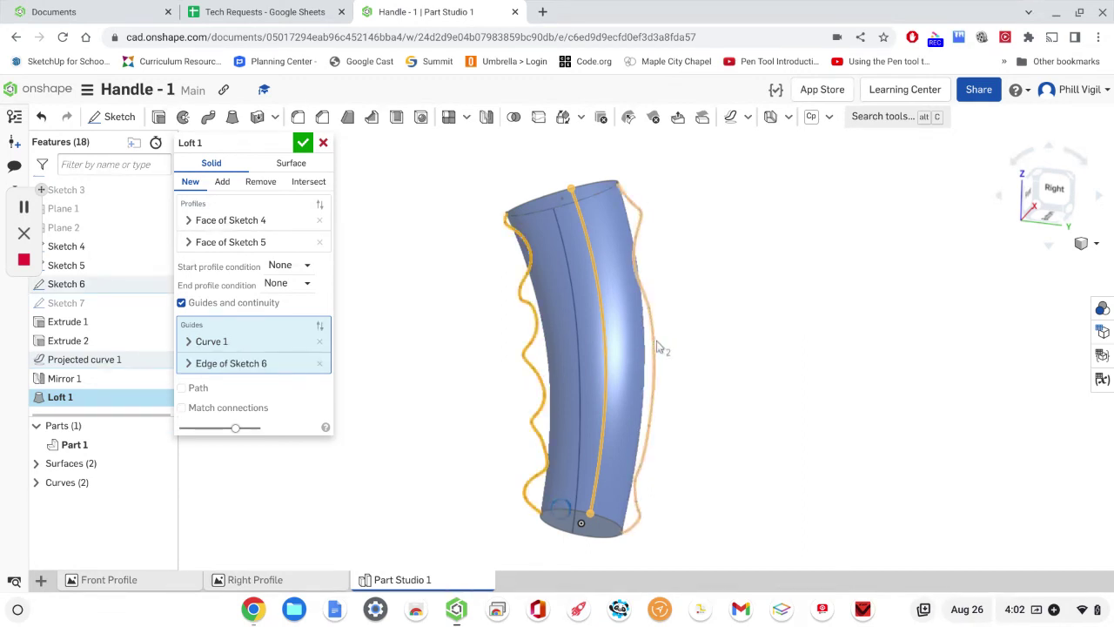
click(659, 347)
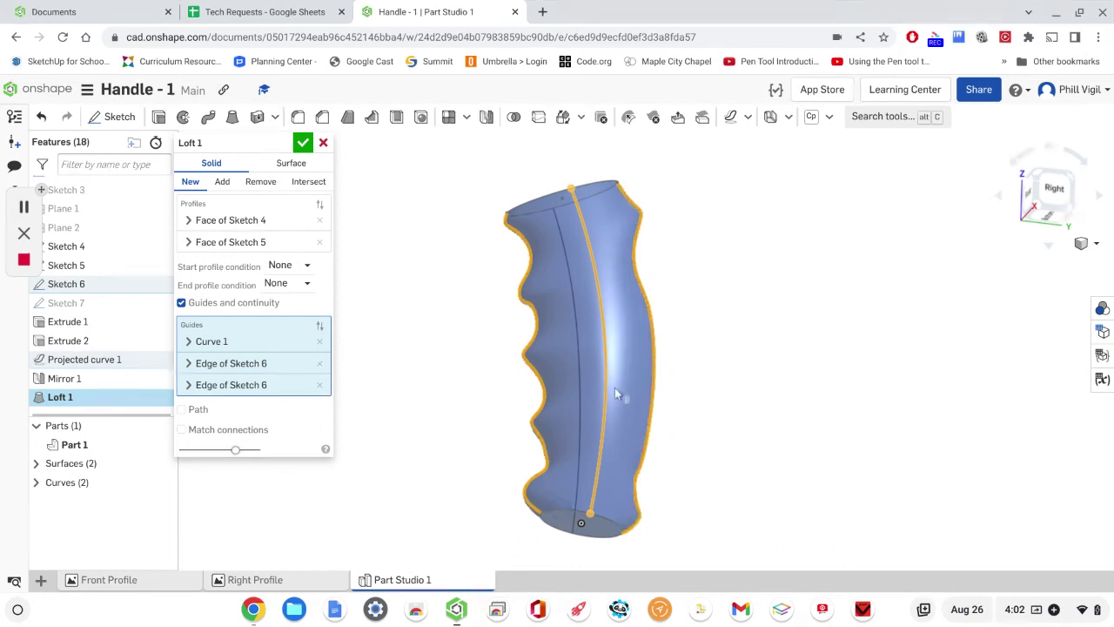
right_drag(492, 419, 557, 390)
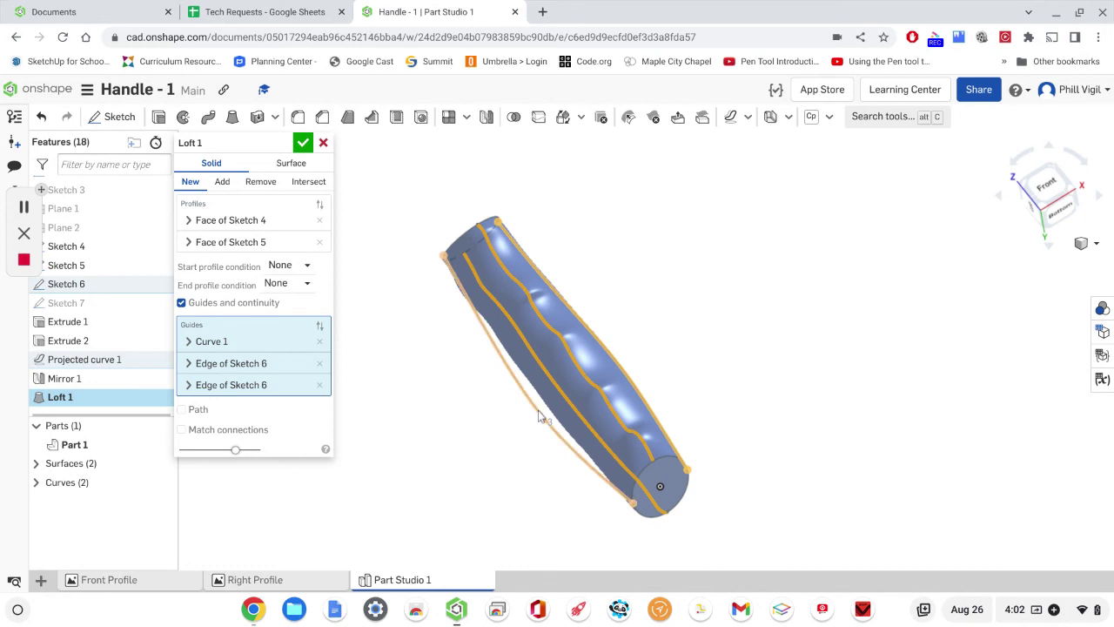
click(538, 416)
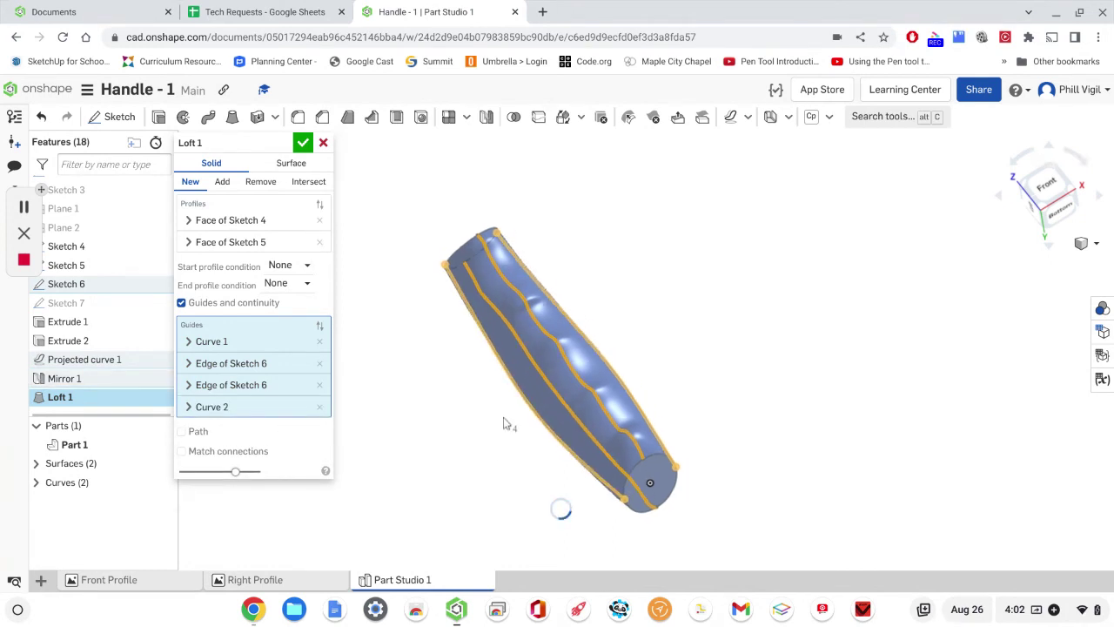
right_drag(503, 423, 661, 293)
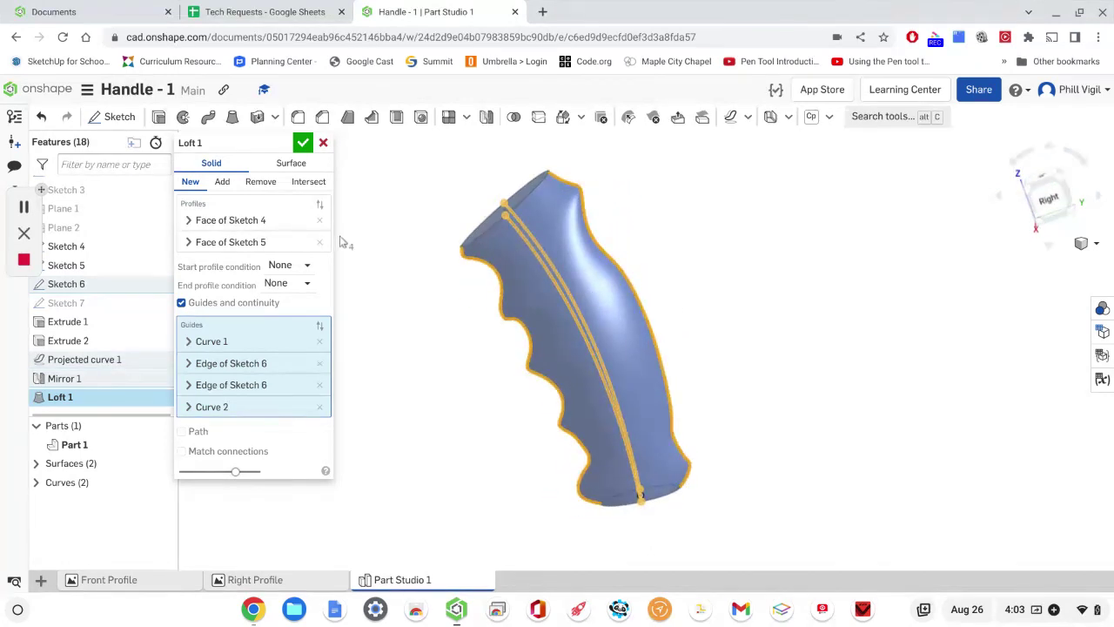
click(303, 143)
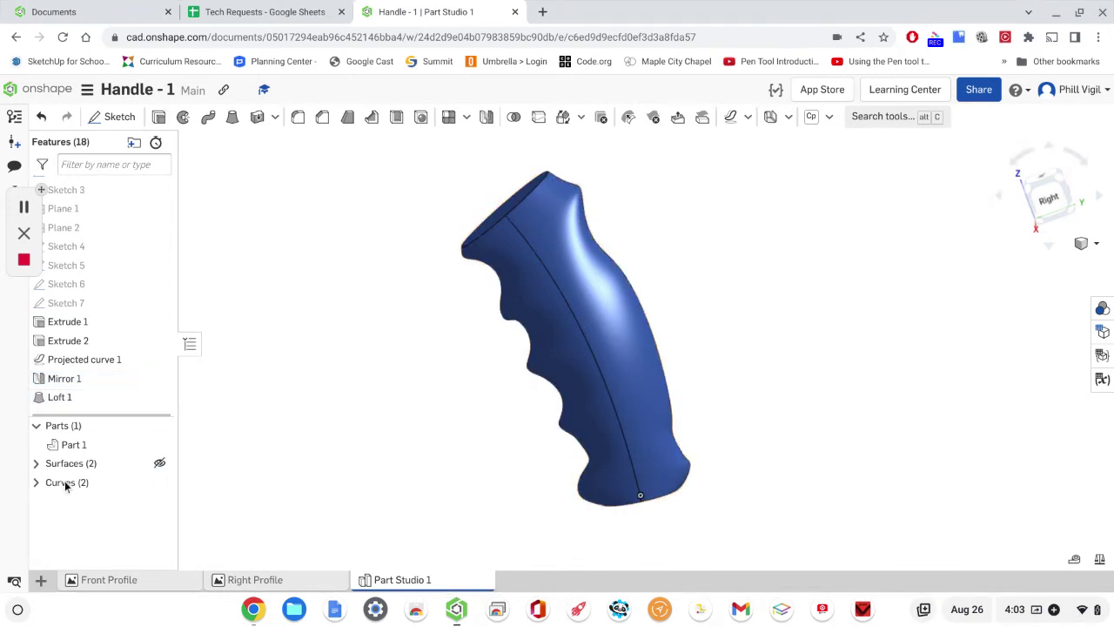
click(159, 485)
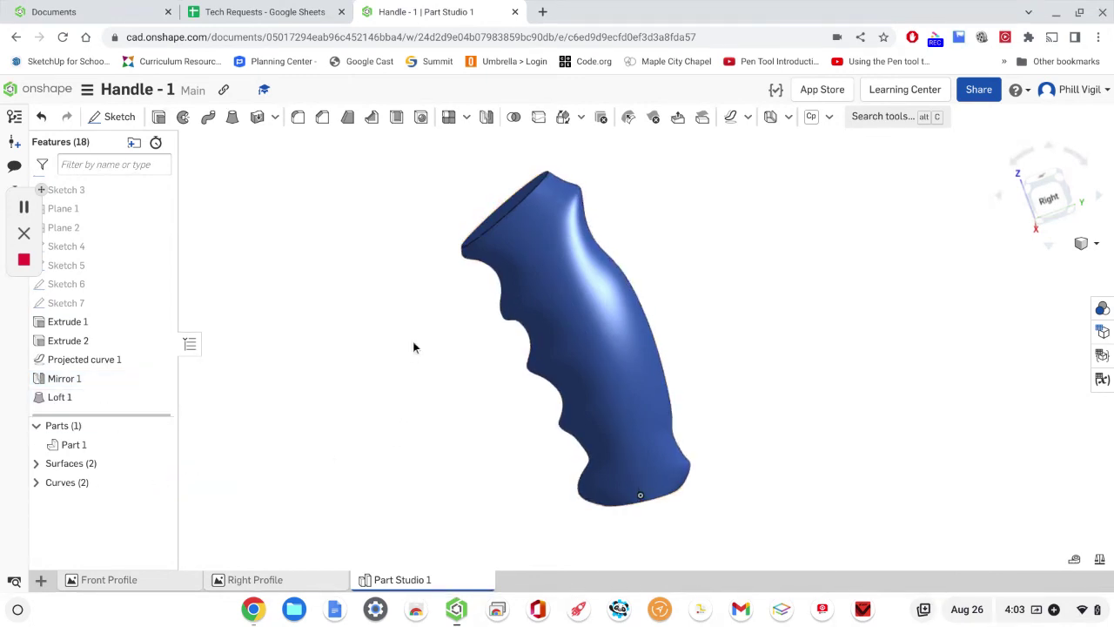
Step: Fillet the edge around the handle's upper elliptical end with a circular 0.2 in radius
middle_drag(419, 219, 414, 298)
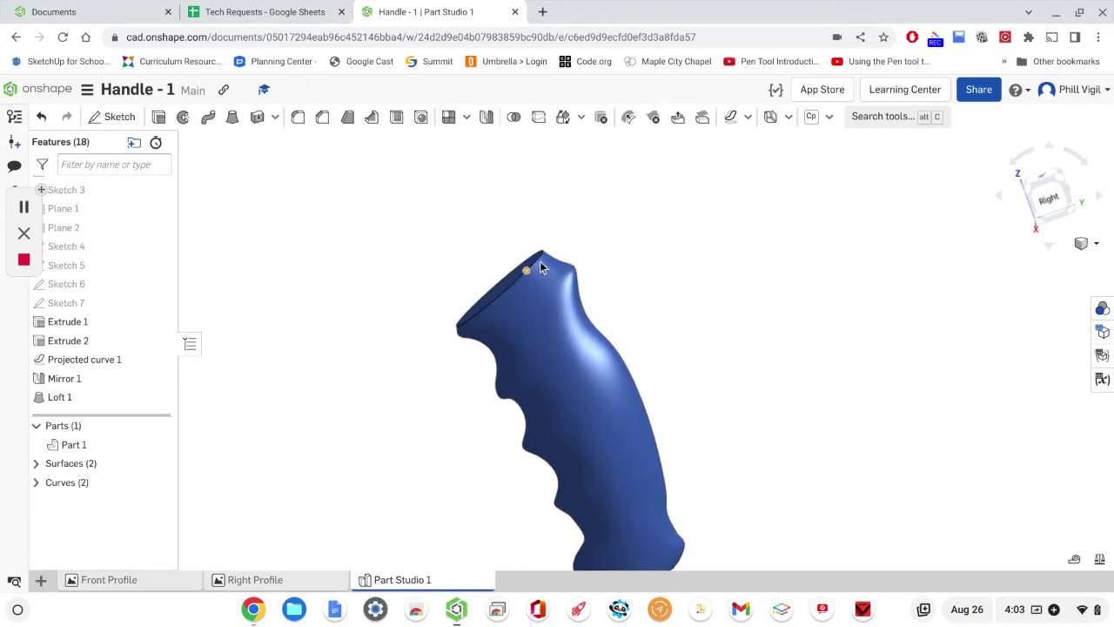
click(297, 118)
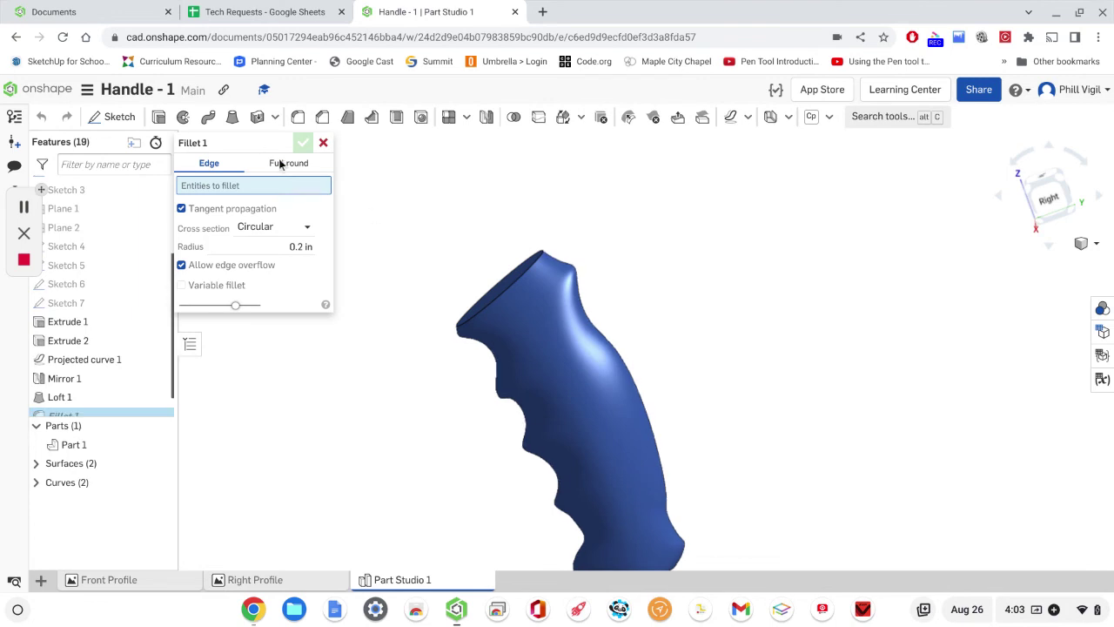
click(531, 276)
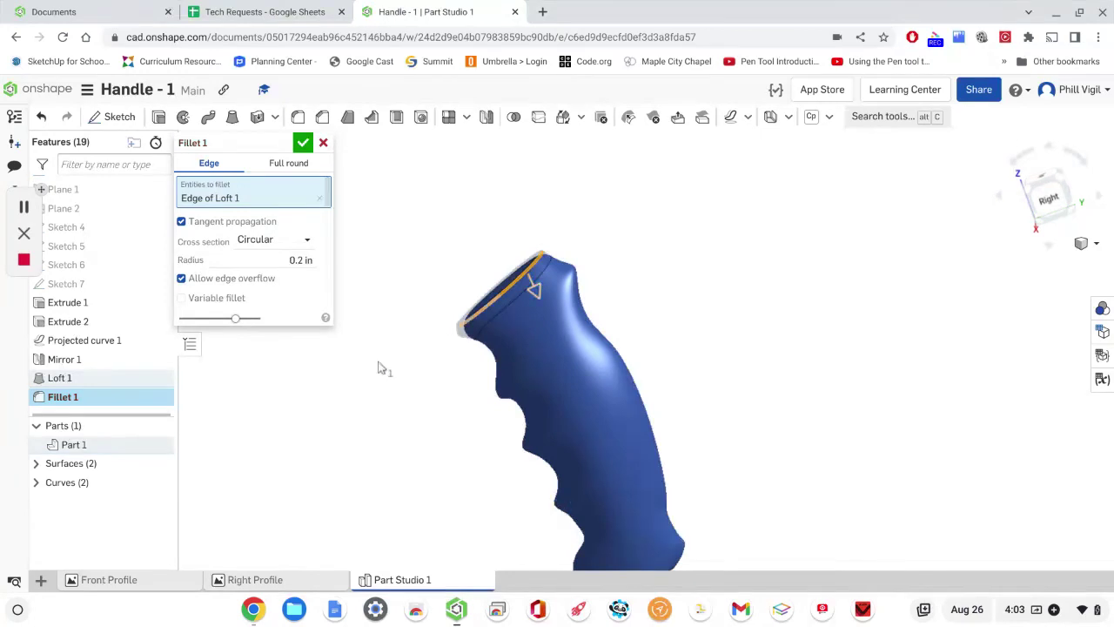
right_drag(413, 370, 461, 378)
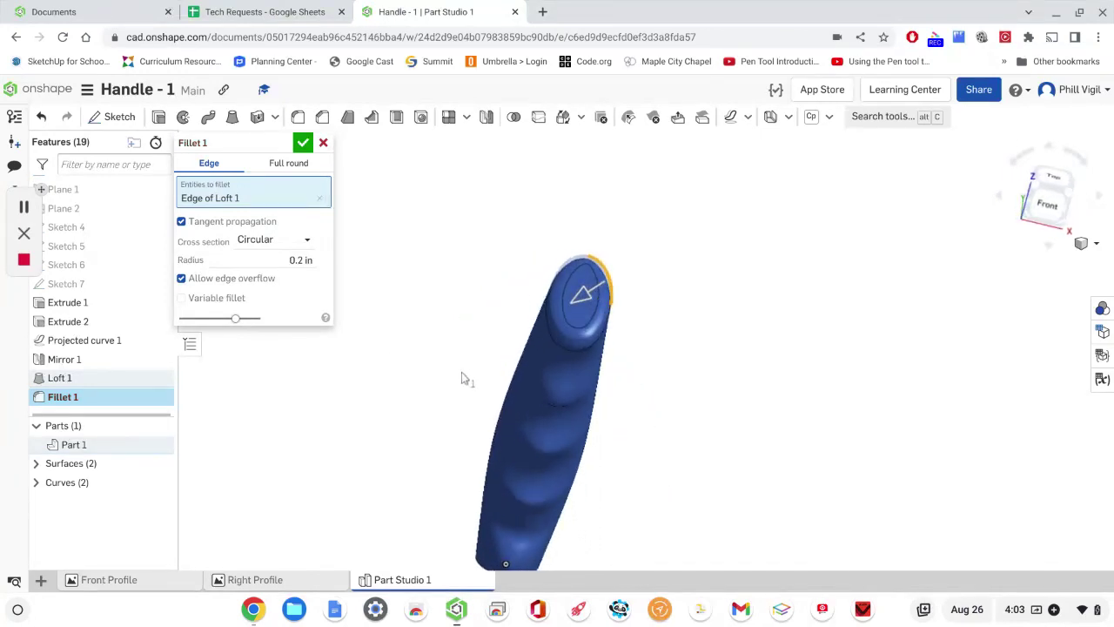
click(303, 143)
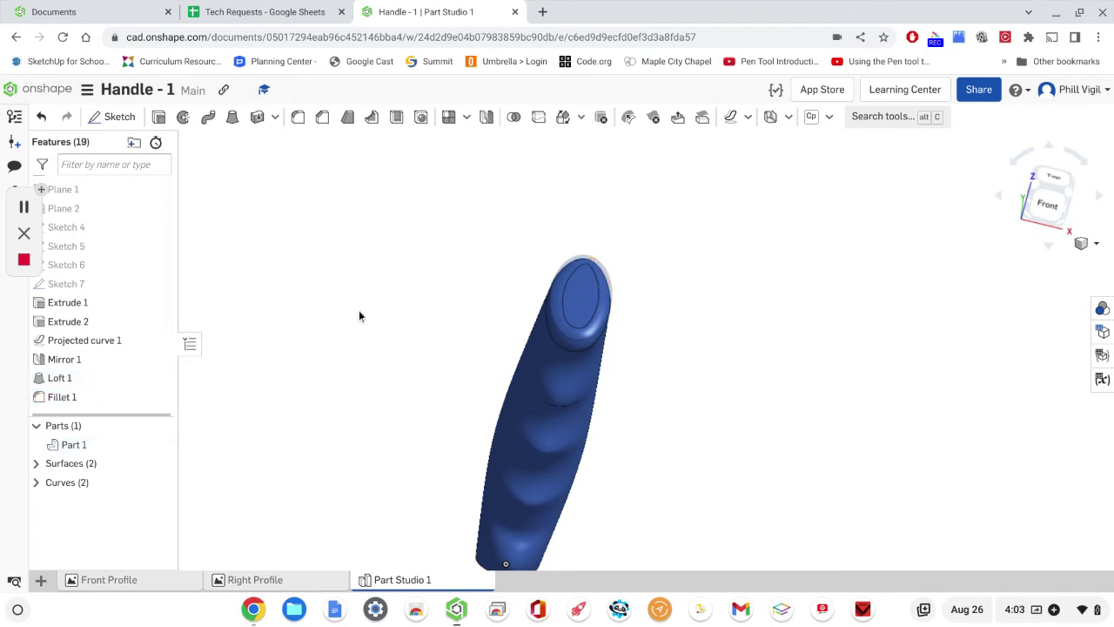
Step: Fillet the edge around the handle's lower elliptical end with a 0.1 in radius and check the finished shape from several sides
right_drag(419, 353, 462, 323)
middle_drag(421, 350, 443, 248)
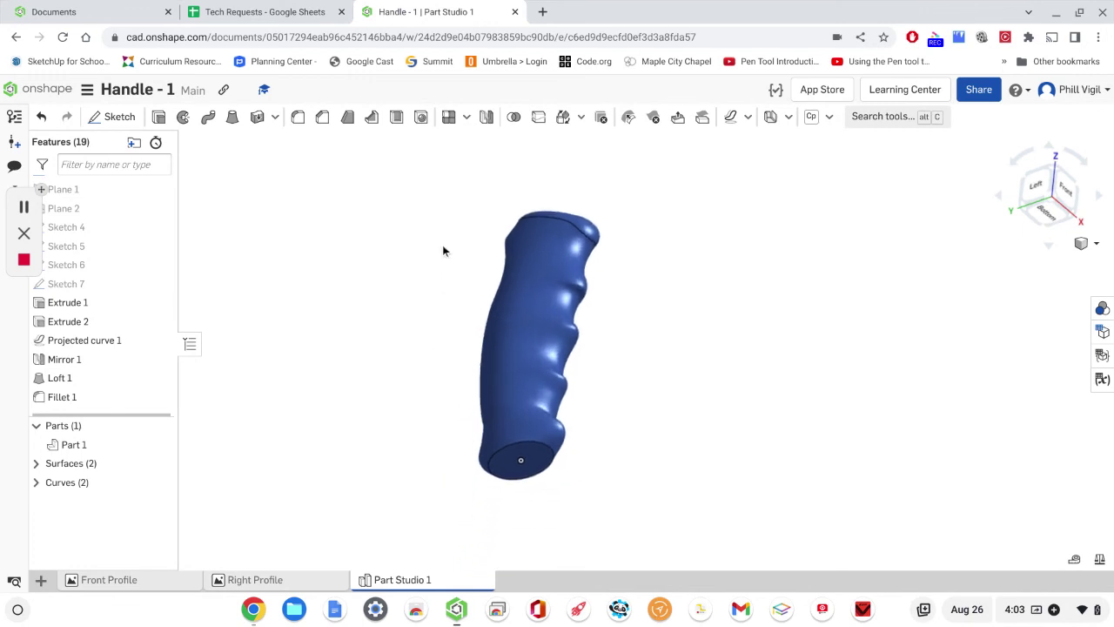
click(517, 444)
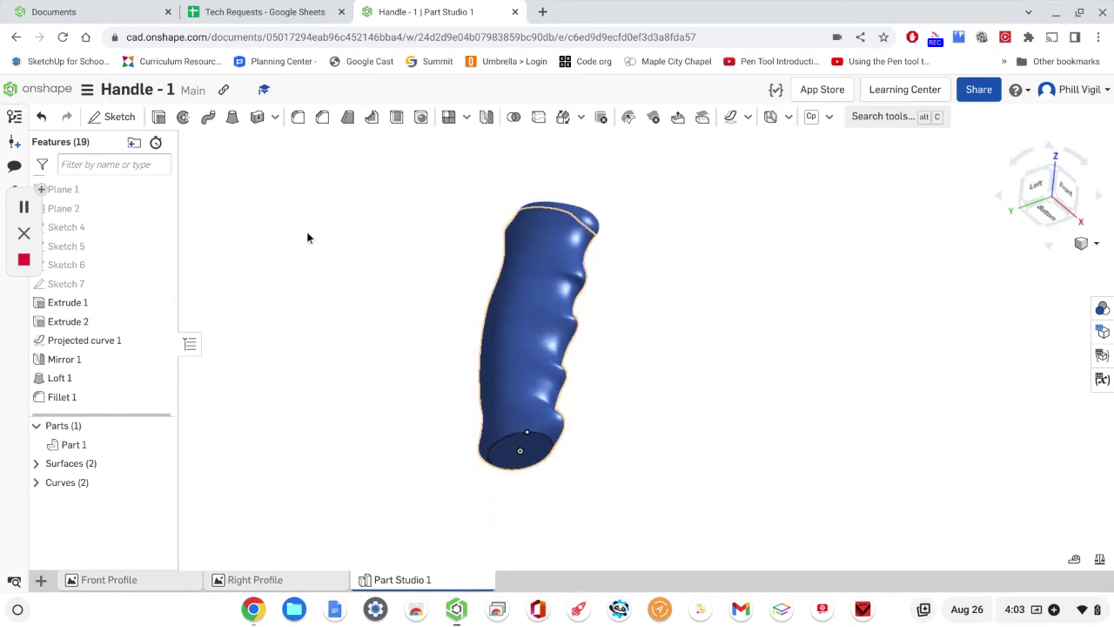
click(299, 116)
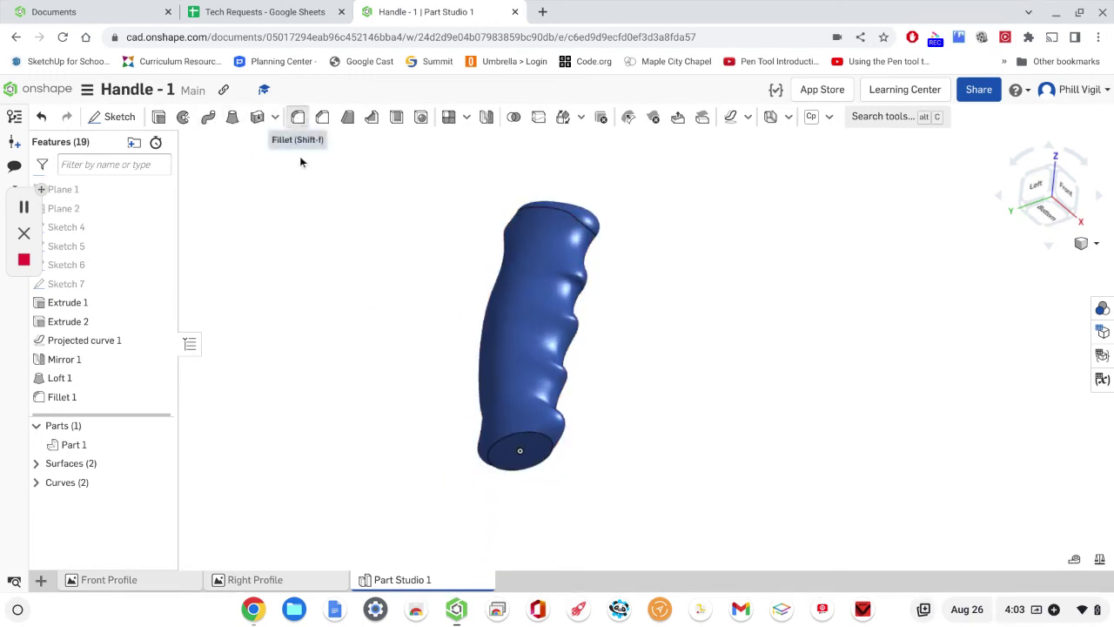
click(533, 437)
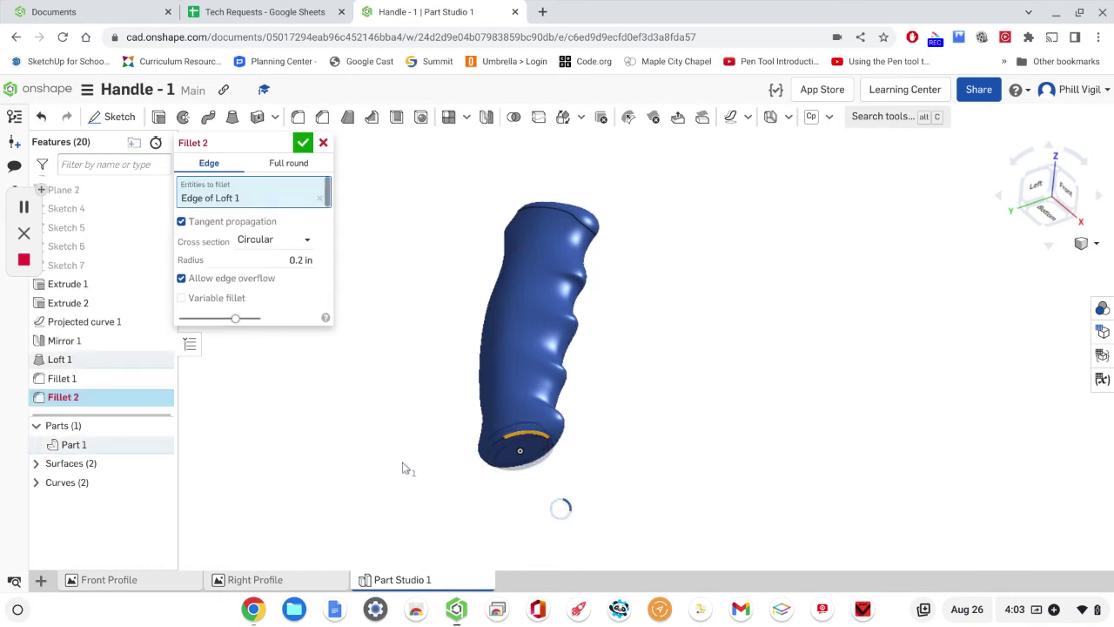
click(337, 253)
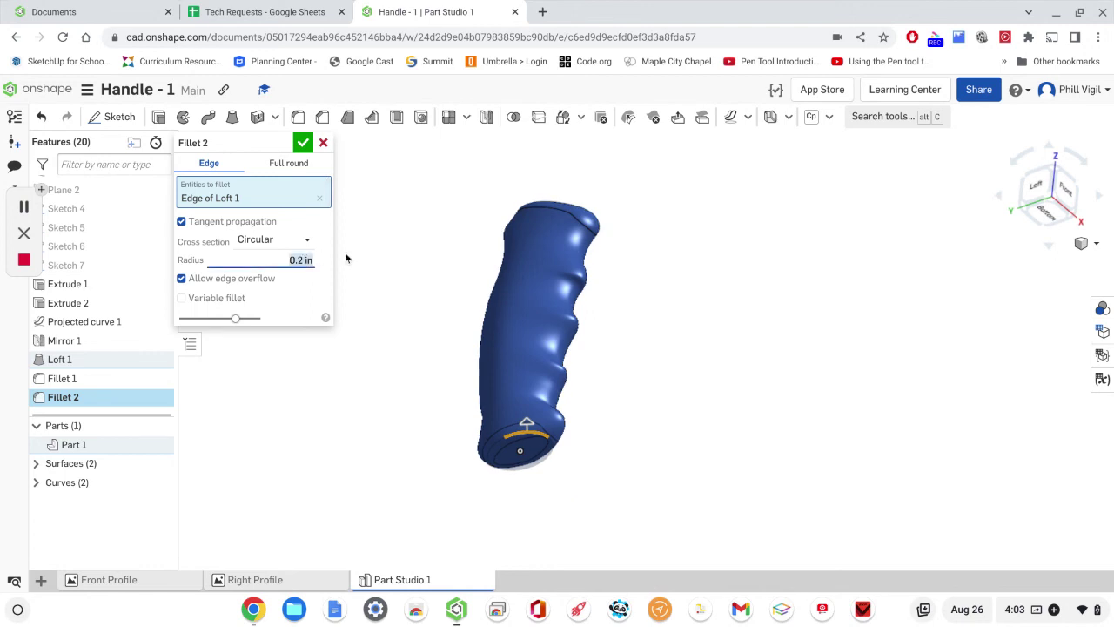
key(BackSpace)
text(0.1 in)
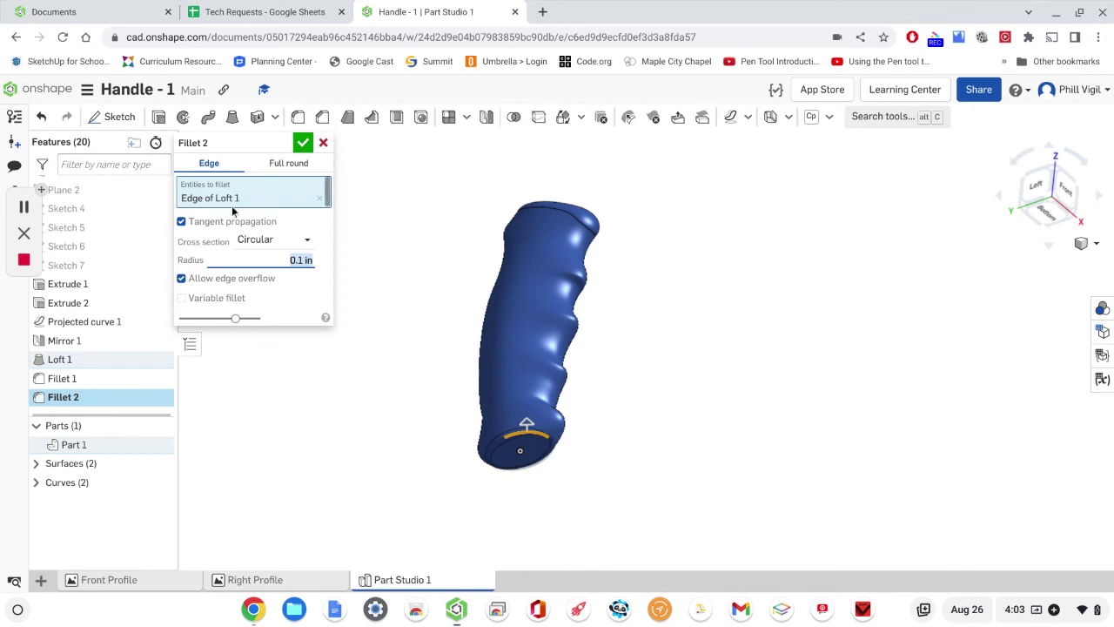
click(302, 143)
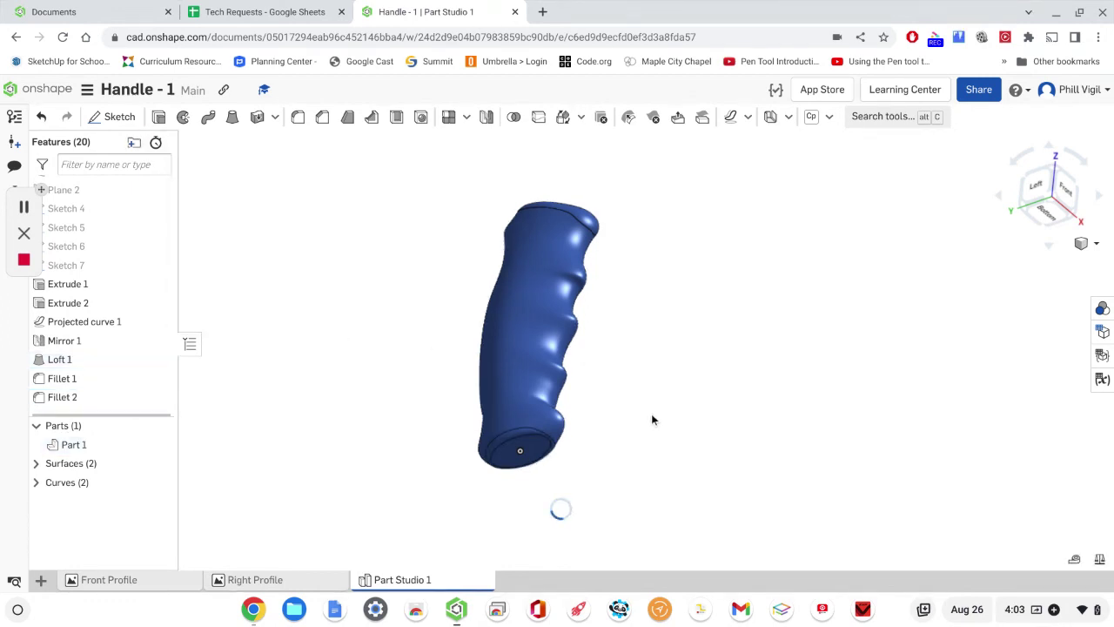
right_drag(651, 414, 753, 396)
right_drag(771, 379, 485, 385)
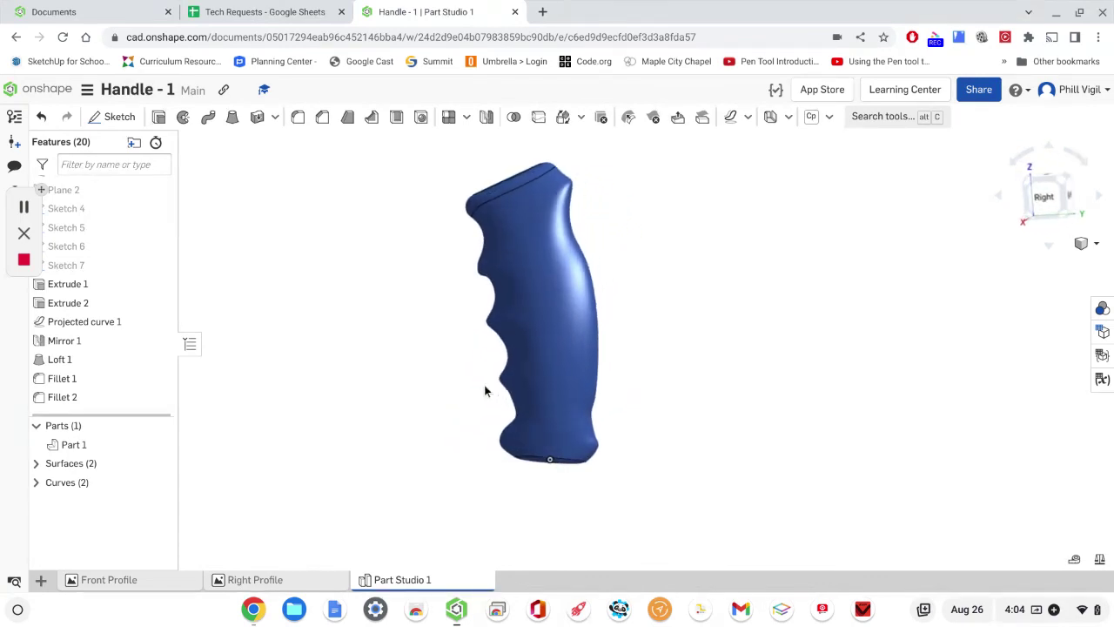